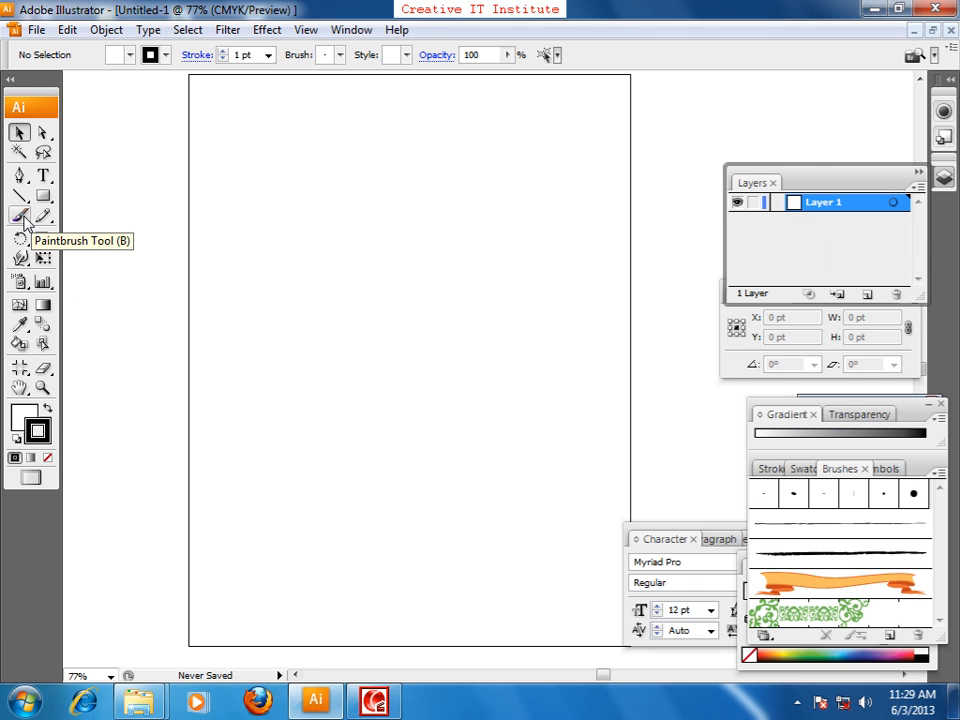
Paint a looping freehand stroke about 397 by 368 pt with the Paintbrush across the upper part of the artboard.
{"action": "left_click", "coordinate": [22, 218]}
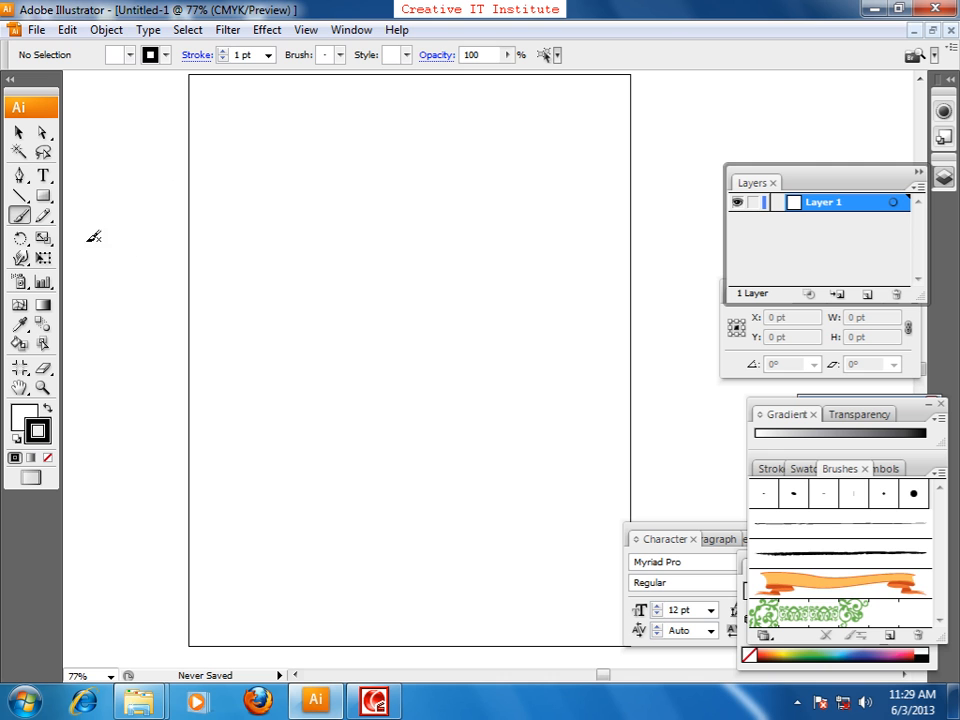
{"action": "mouse_move", "coordinate": [190, 246]}
{"action": "left_mouse_down"}
{"action": "mouse_move", "coordinate": [238, 214]}
{"action": "mouse_move", "coordinate": [249, 326]}
{"action": "mouse_move", "coordinate": [350, 336]}
{"action": "mouse_move", "coordinate": [414, 142]}
{"action": "mouse_move", "coordinate": [405, 320]}
{"action": "left_mouse_up"}
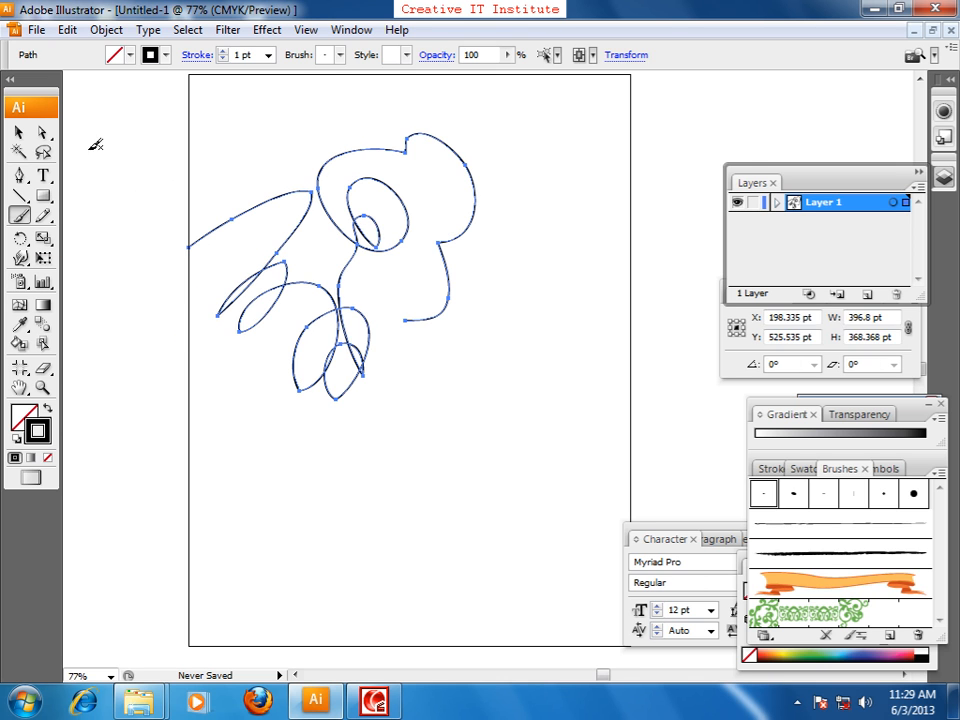
{"action": "left_click", "coordinate": [18, 131]}
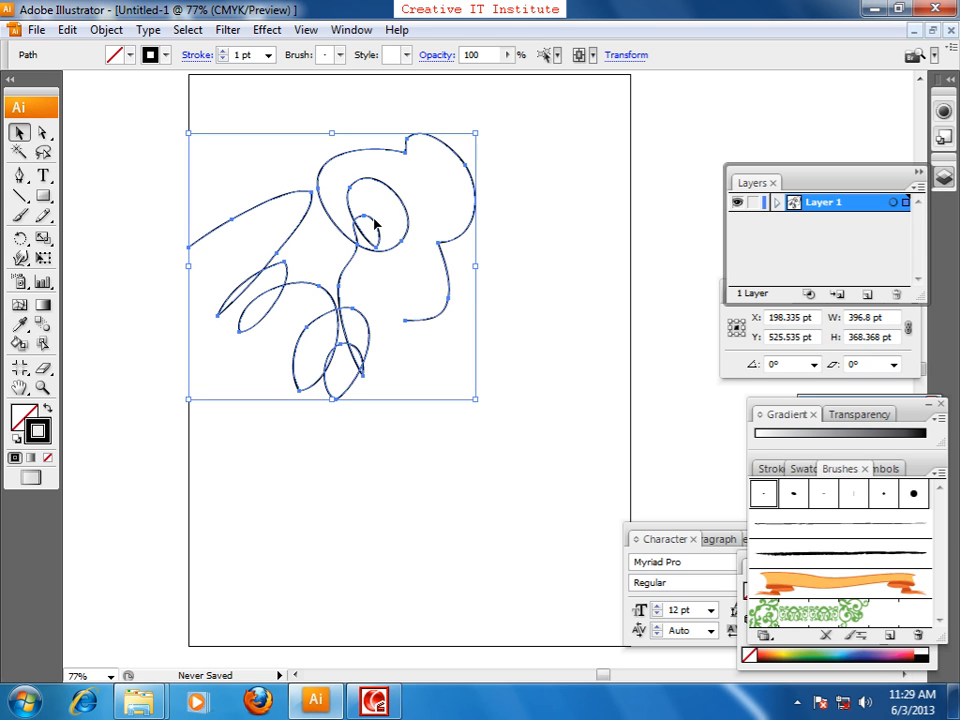
Reshape the lower-right end of the looping stroke by directly moving its last anchor points, and deselect the path.
{"action": "left_click", "coordinate": [43, 131]}
{"action": "left_click_drag", "start_coordinate": [444, 354], "coordinate": [468, 399]}
{"action": "left_click_drag", "start_coordinate": [484, 321], "coordinate": [418, 300]}
{"action": "left_click", "coordinate": [514, 326]}
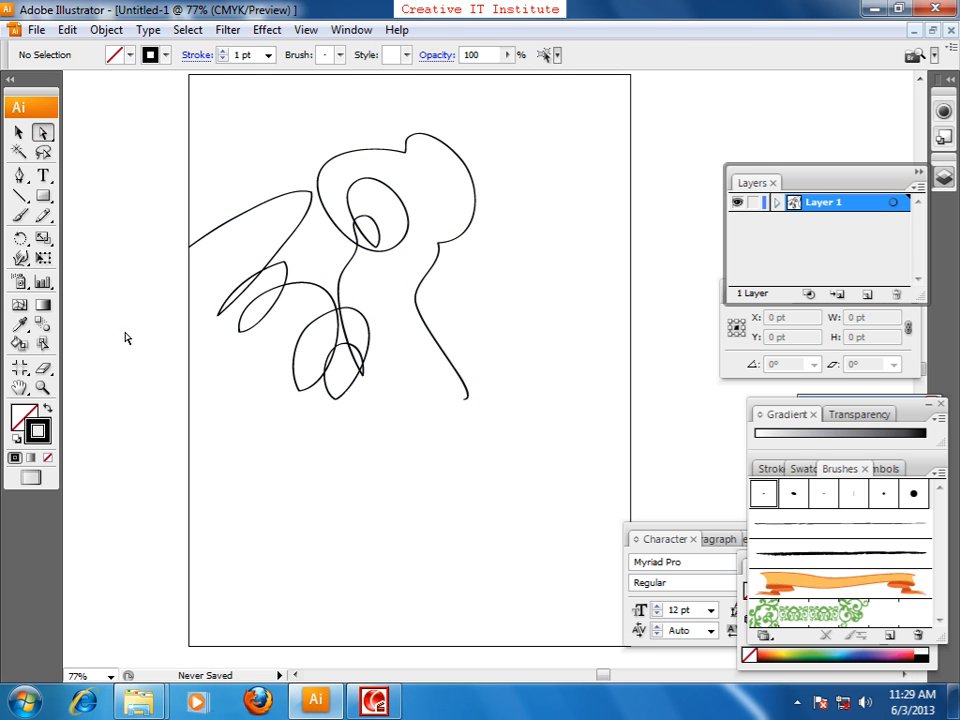
Delete the whole reshaped brush stroke from the artboard.
{"action": "left_click", "coordinate": [19, 131]}
{"action": "left_click_drag", "start_coordinate": [201, 186], "coordinate": [320, 293]}
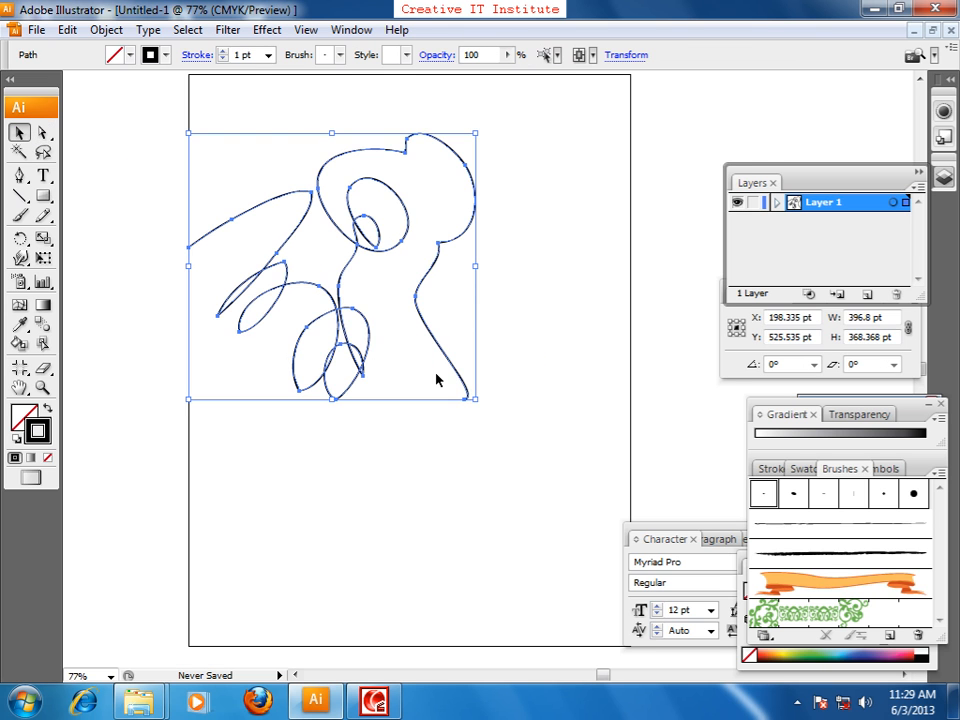
{"action": "key", "text": "Delete"}
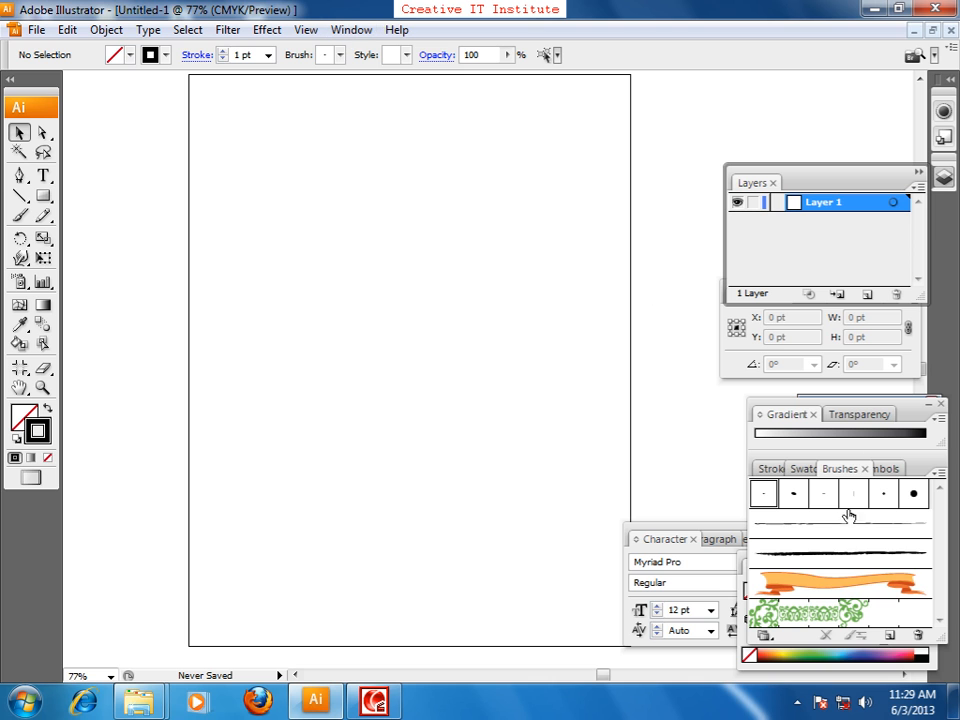
Close the floating panel groups containing Gradient and Brushes, and the group containing Character.
{"action": "left_click", "coordinate": [940, 404]}
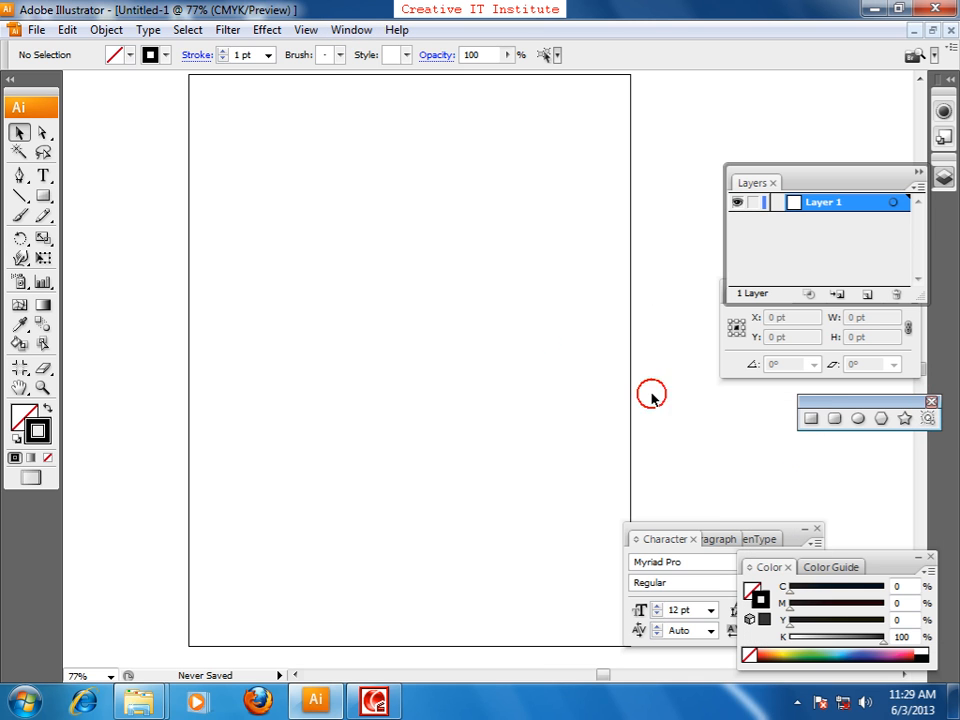
{"action": "left_click", "coordinate": [812, 530]}
{"action": "left_click", "coordinate": [817, 528]}
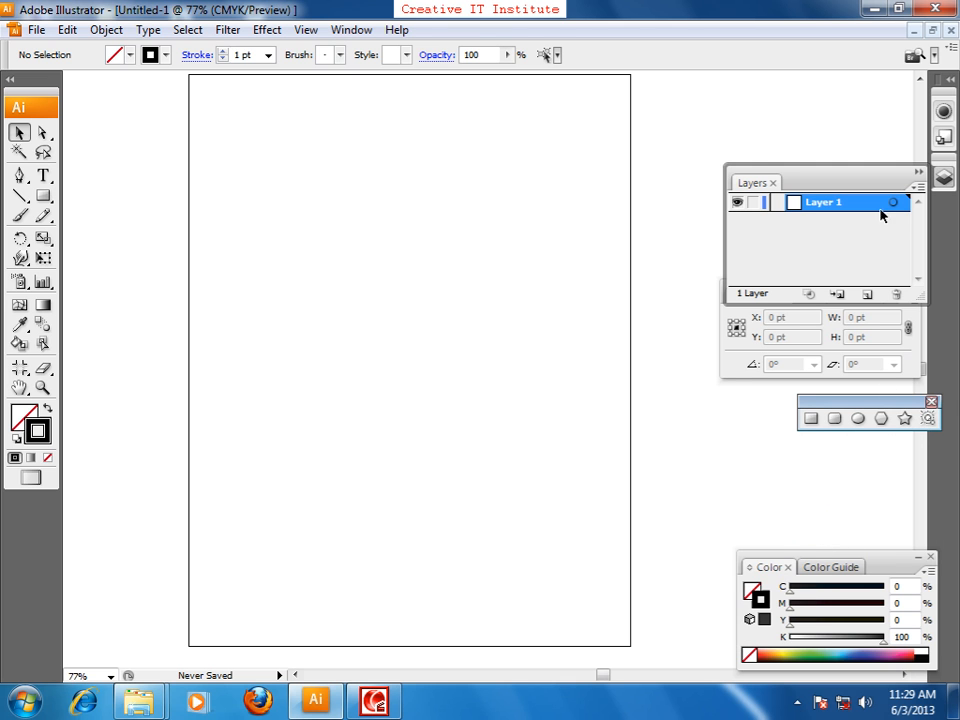
Show the Brushes panel again and separate it from its group as a floating panel over the artboard's upper-right corner.
{"action": "left_click", "coordinate": [350, 33]}
{"action": "left_click", "coordinate": [421, 259]}
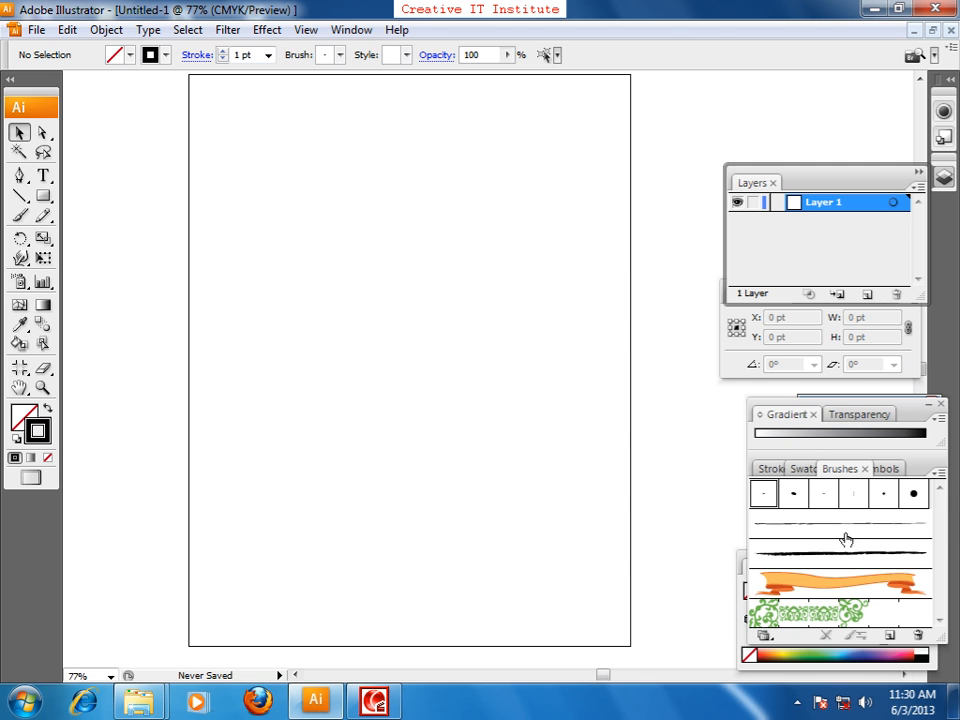
{"action": "mouse_move", "coordinate": [842, 472]}
{"action": "left_mouse_down"}
{"action": "mouse_move", "coordinate": [503, 127]}
{"action": "mouse_move", "coordinate": [542, 114]}
{"action": "left_mouse_up"}
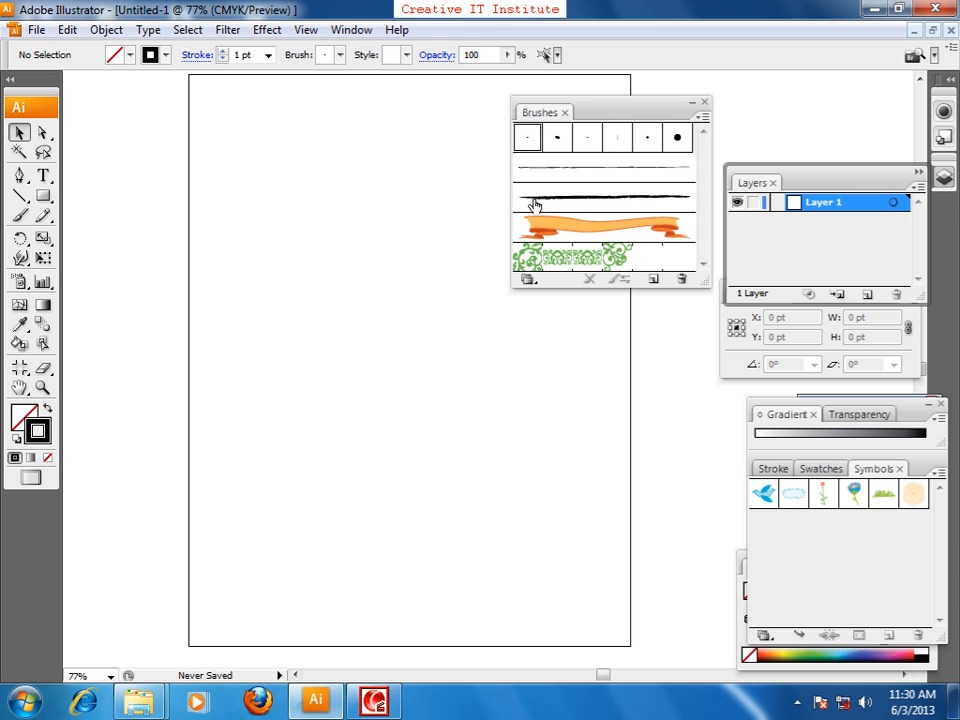
{"action": "left_click", "coordinate": [704, 119]}
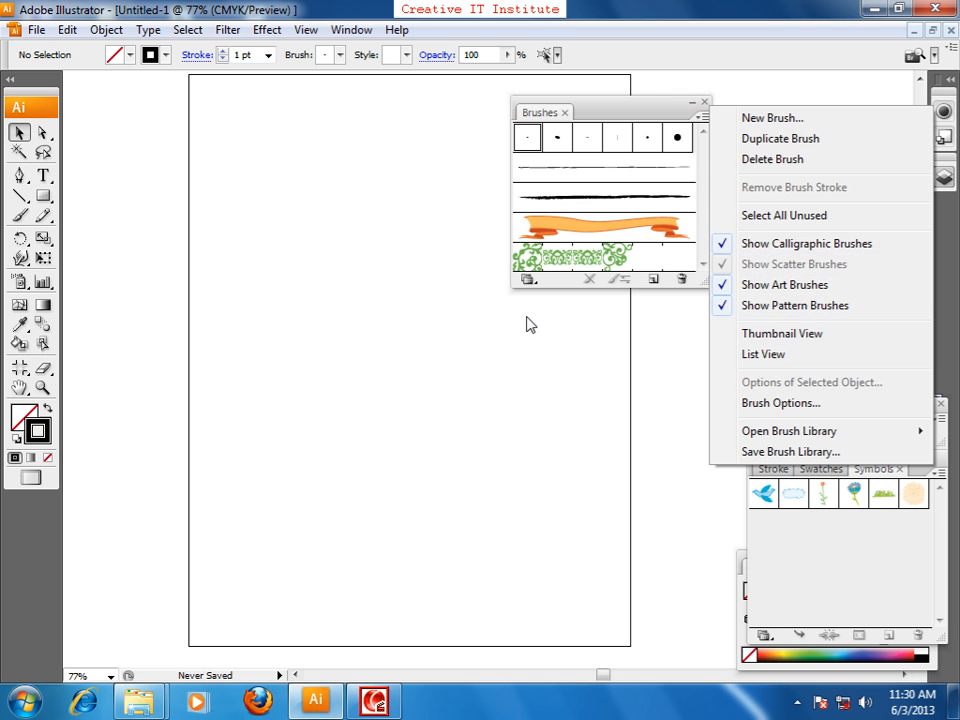
{"action": "left_click", "coordinate": [472, 344]}
Paint a wavy stroke about 681 by 375 pt with the second calligraphic brush, and undo it.
{"action": "left_click", "coordinate": [19, 215]}
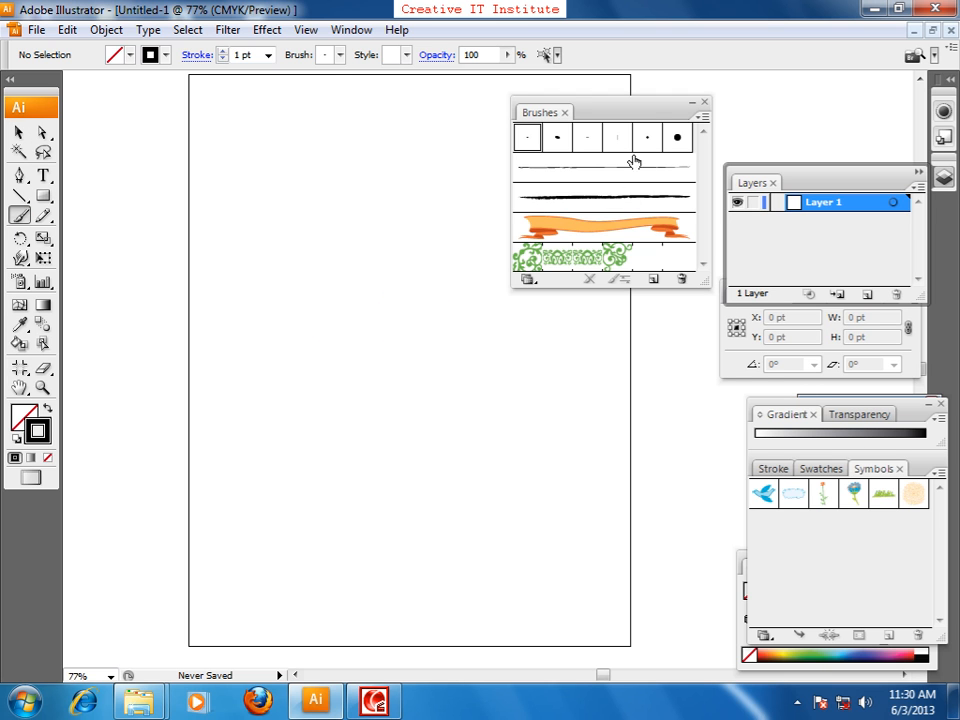
{"action": "left_click", "coordinate": [560, 142]}
{"action": "mouse_move", "coordinate": [210, 347]}
{"action": "left_mouse_down"}
{"action": "mouse_move", "coordinate": [325, 338]}
{"action": "mouse_move", "coordinate": [344, 293]}
{"action": "mouse_move", "coordinate": [400, 302]}
{"action": "mouse_move", "coordinate": [438, 361]}
{"action": "mouse_move", "coordinate": [491, 394]}
{"action": "mouse_move", "coordinate": [520, 325]}
{"action": "mouse_move", "coordinate": [585, 396]}
{"action": "mouse_move", "coordinate": [608, 328]}
{"action": "mouse_move", "coordinate": [693, 418]}
{"action": "mouse_move", "coordinate": [683, 563]}
{"action": "left_mouse_up"}
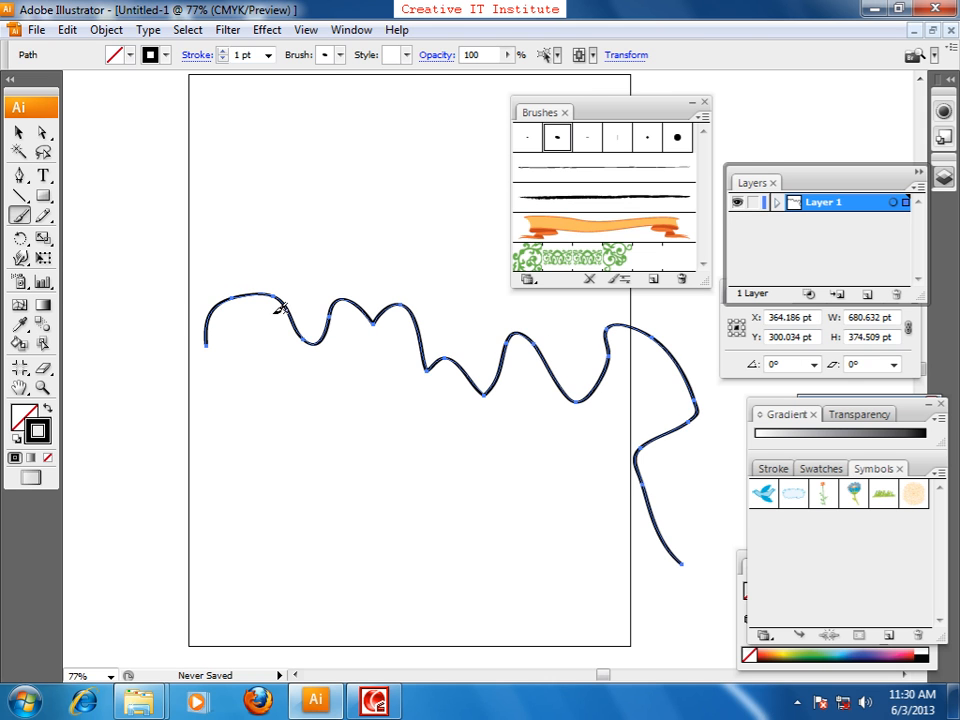
{"action": "key", "text": "ctrl+z"}
Paint a winding stroke about 451 by 526 pt with the third calligraphic brush, and undo it.
{"action": "left_click", "coordinate": [587, 138]}
{"action": "mouse_move", "coordinate": [231, 418]}
{"action": "left_mouse_down"}
{"action": "mouse_move", "coordinate": [257, 296]}
{"action": "mouse_move", "coordinate": [349, 497]}
{"action": "mouse_move", "coordinate": [450, 461]}
{"action": "mouse_move", "coordinate": [505, 402]}
{"action": "mouse_move", "coordinate": [415, 226]}
{"action": "mouse_move", "coordinate": [433, 196]}
{"action": "left_mouse_up"}
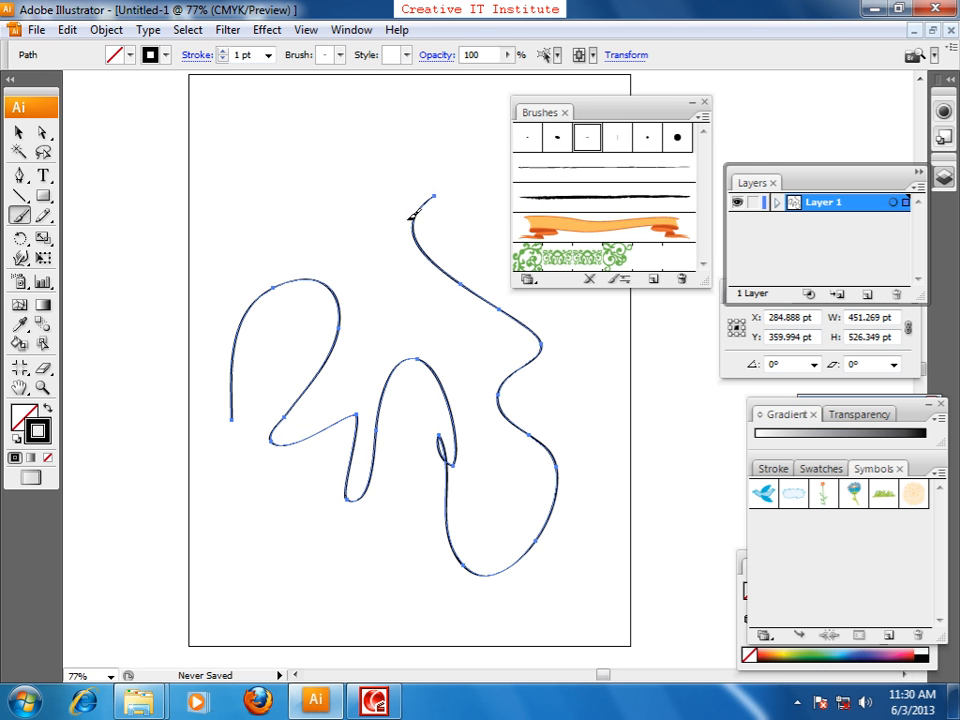
{"action": "key", "text": "ctrl+z"}
{"action": "key", "text": "ctrl+z"}
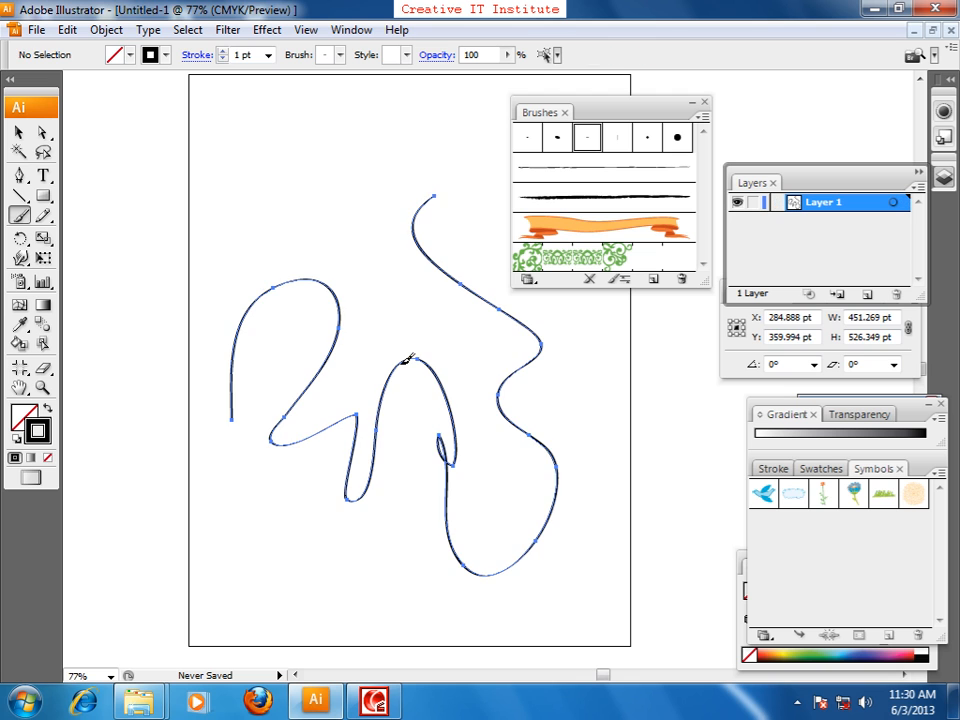
Paint three separate curved strokes with the third calligraphic brush, and delete all of them.
{"action": "mouse_move", "coordinate": [427, 287]}
{"action": "left_mouse_down"}
{"action": "mouse_move", "coordinate": [287, 331]}
{"action": "mouse_move", "coordinate": [340, 273]}
{"action": "mouse_move", "coordinate": [351, 194]}
{"action": "left_mouse_up"}
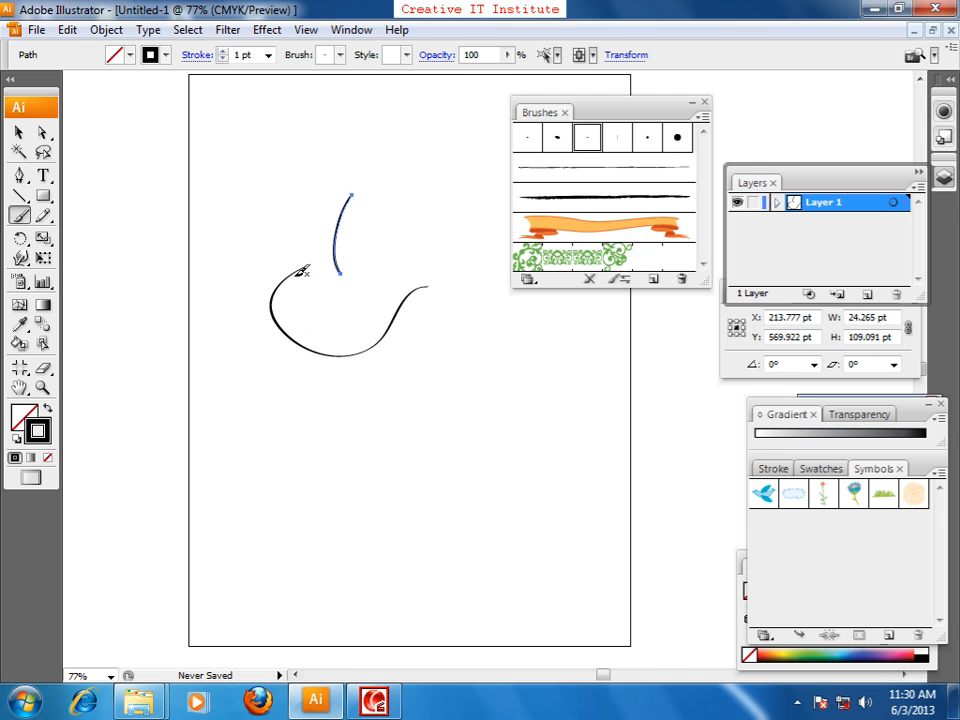
{"action": "mouse_move", "coordinate": [260, 296]}
{"action": "left_mouse_down"}
{"action": "mouse_move", "coordinate": [259, 381]}
{"action": "mouse_move", "coordinate": [240, 305]}
{"action": "mouse_move", "coordinate": [232, 316]}
{"action": "left_mouse_up"}
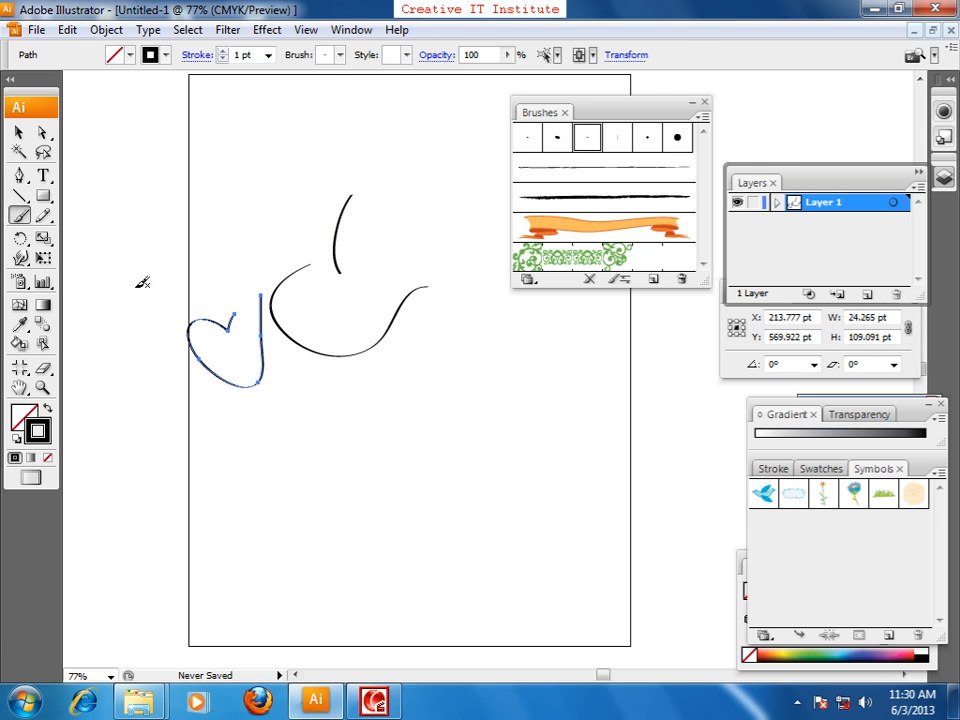
{"action": "left_click", "coordinate": [19, 132]}
{"action": "left_click", "coordinate": [486, 422]}
{"action": "key", "text": "ctrl+a"}
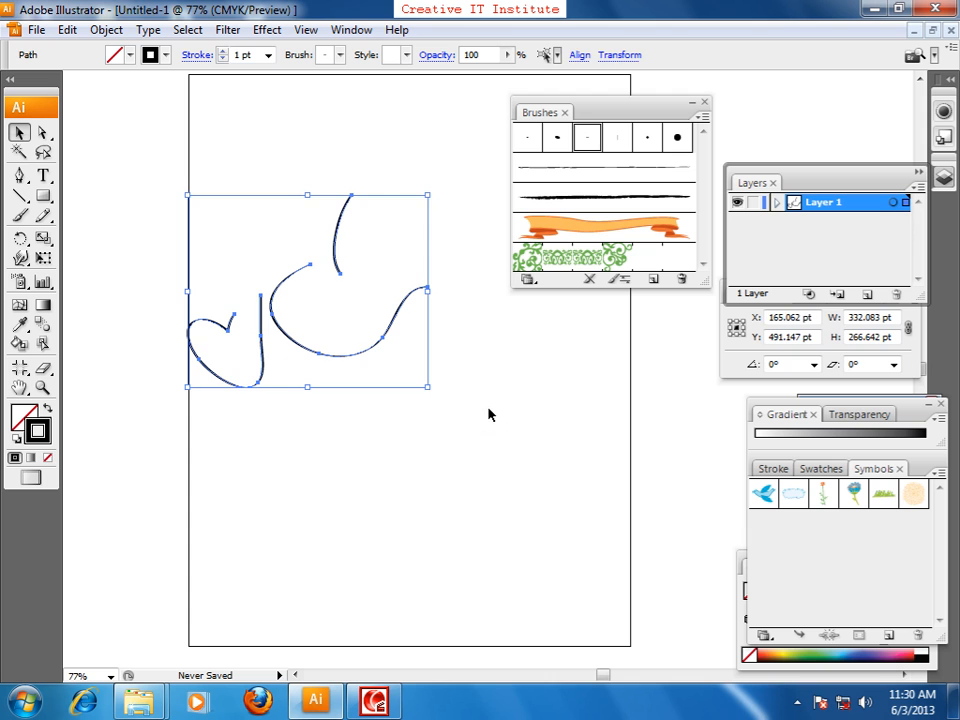
{"action": "key", "text": "Delete"}
Paint a wavy stroke about 561 by 152 pt across the artboard's left edge with the Paintbrush, and delete it.
{"action": "left_click", "coordinate": [19, 214]}
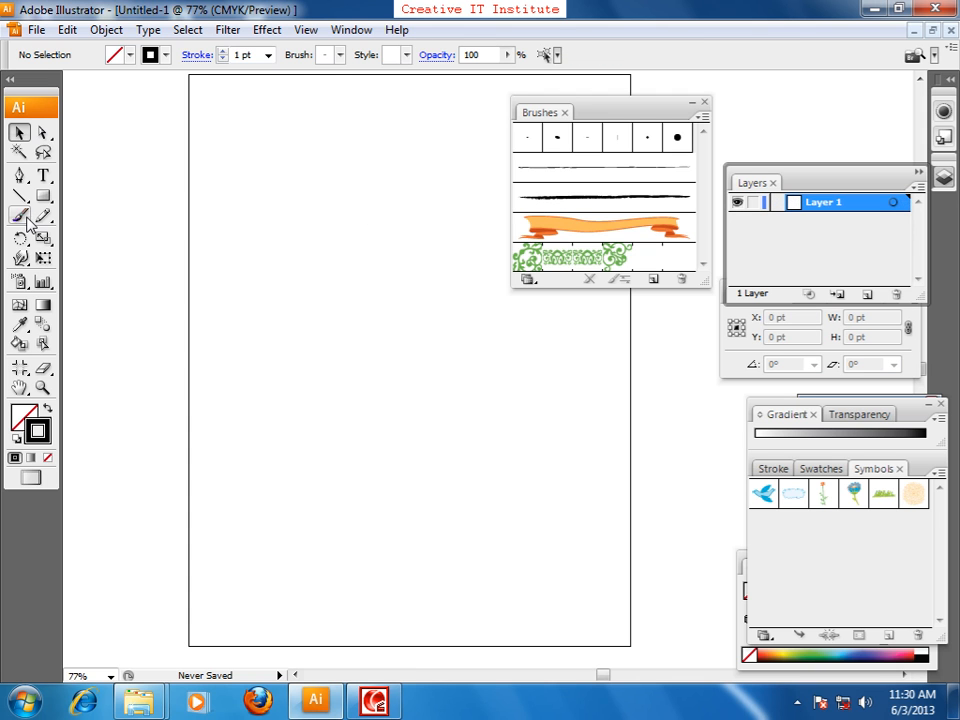
{"action": "mouse_move", "coordinate": [503, 381]}
{"action": "left_mouse_down"}
{"action": "mouse_move", "coordinate": [489, 392]}
{"action": "mouse_move", "coordinate": [461, 368]}
{"action": "mouse_move", "coordinate": [404, 394]}
{"action": "mouse_move", "coordinate": [338, 372]}
{"action": "mouse_move", "coordinate": [266, 403]}
{"action": "mouse_move", "coordinate": [101, 403]}
{"action": "left_mouse_up"}
{"action": "left_click", "coordinate": [19, 132]}
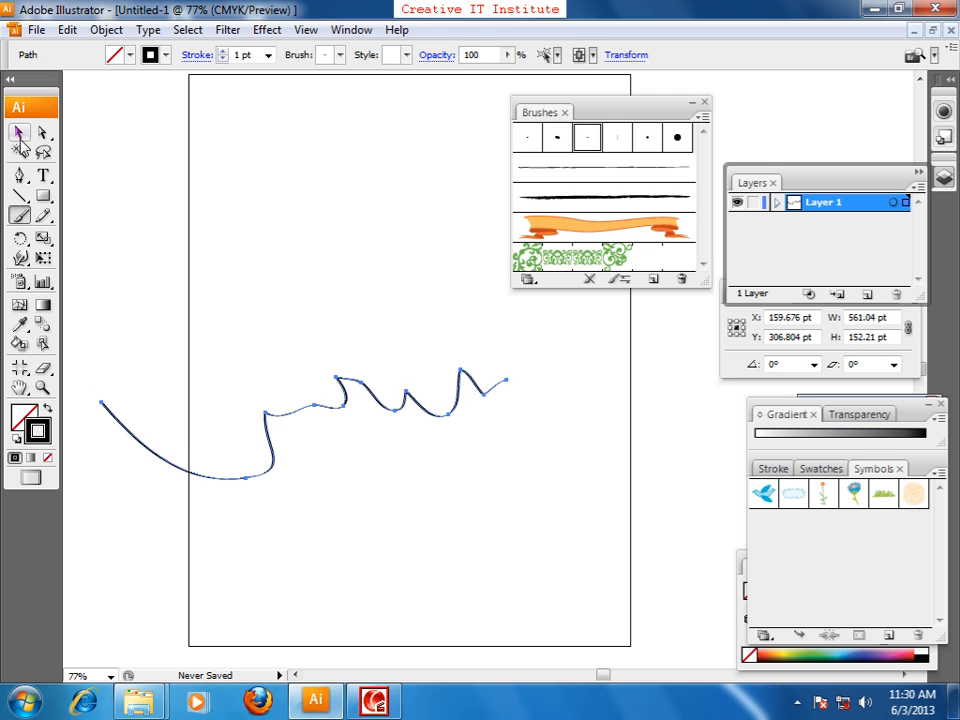
{"action": "key", "text": "Delete"}
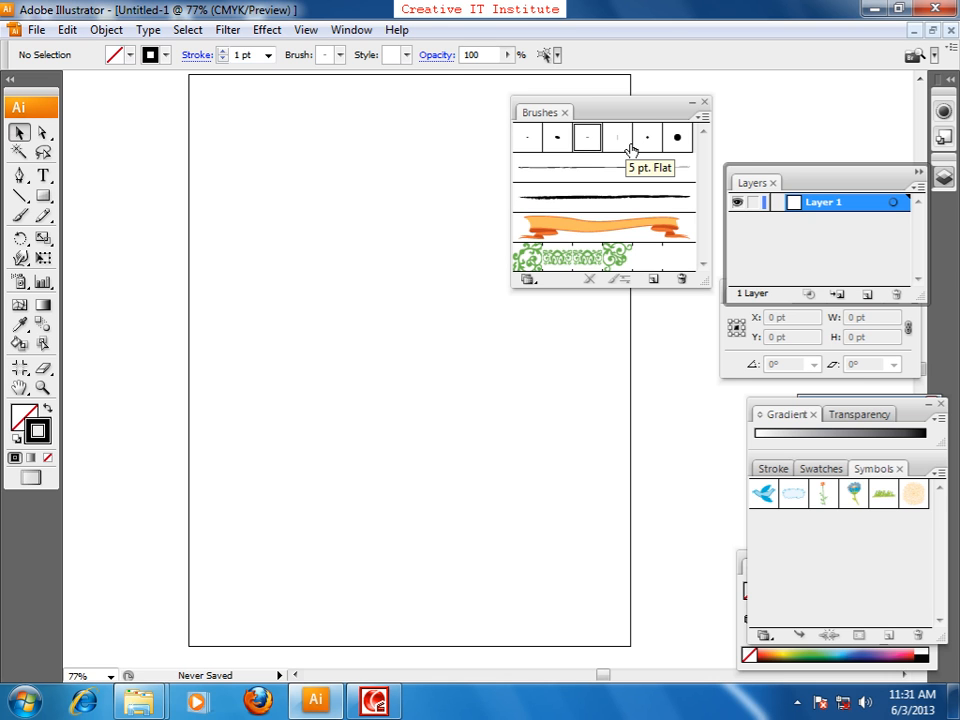
Activate the Paintbrush and open the Decorative_Scatter brush library.
{"action": "left_click", "coordinate": [19, 215]}
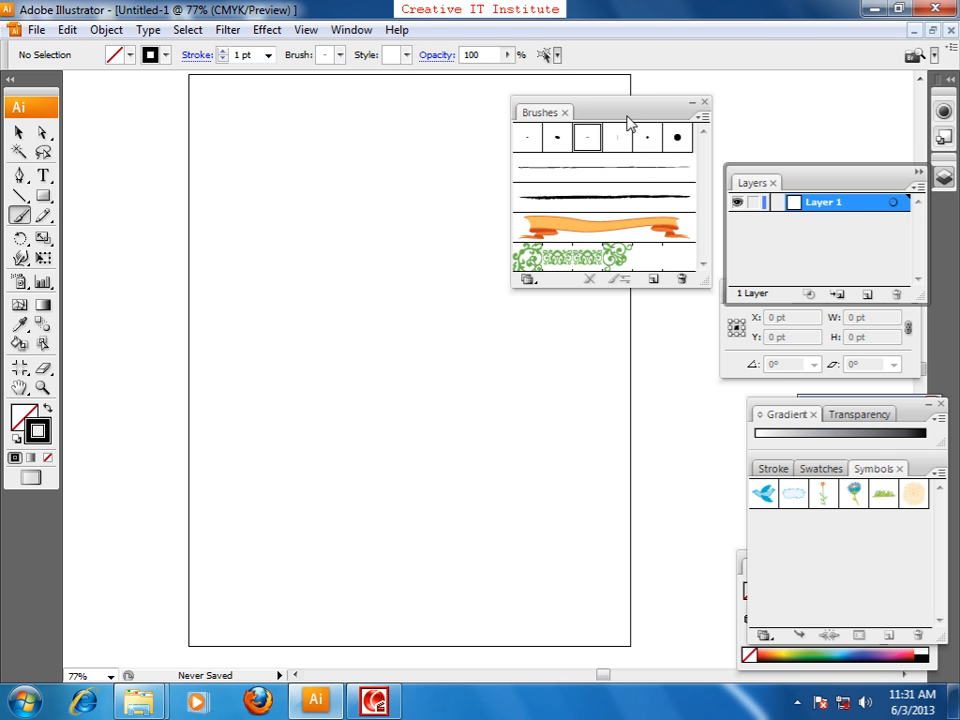
{"action": "left_click", "coordinate": [700, 118]}
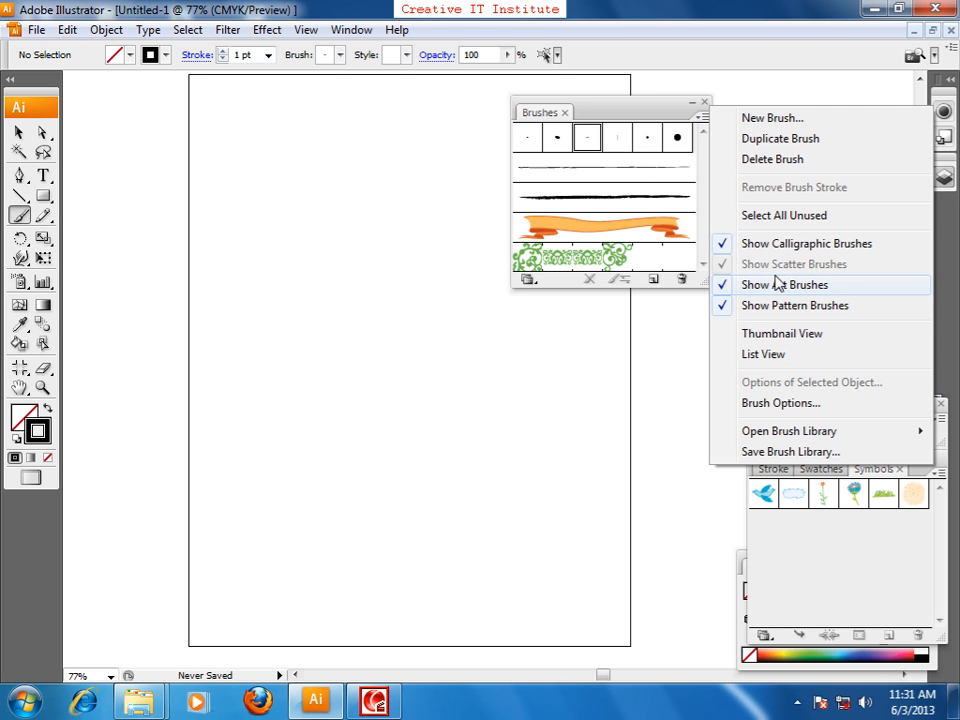
{"action": "left_click", "coordinate": [630, 117]}
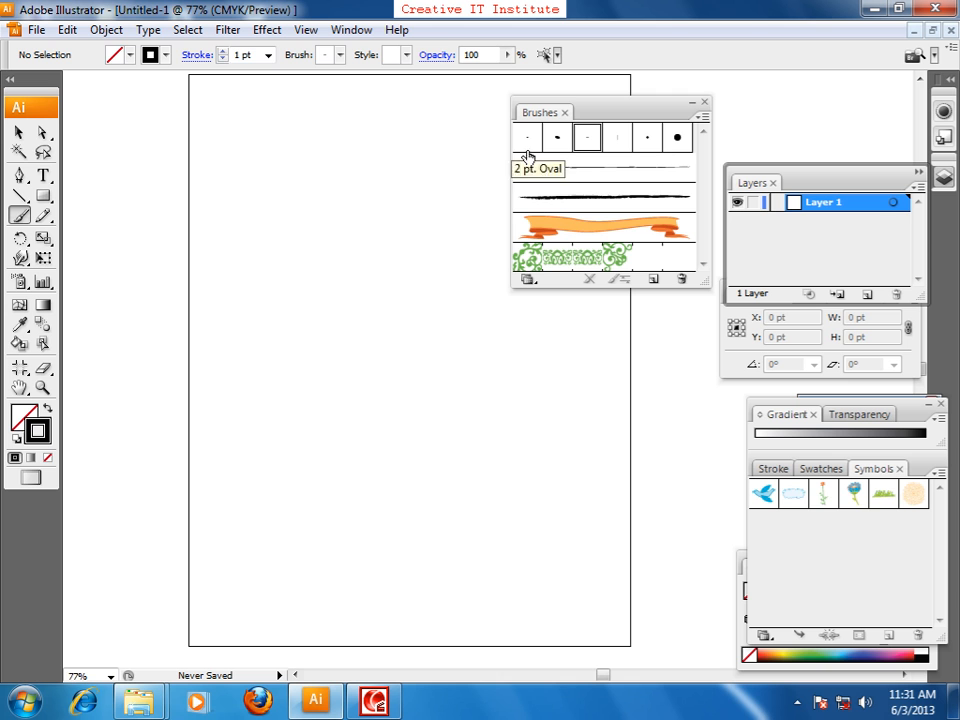
{"action": "left_click", "coordinate": [352, 30]}
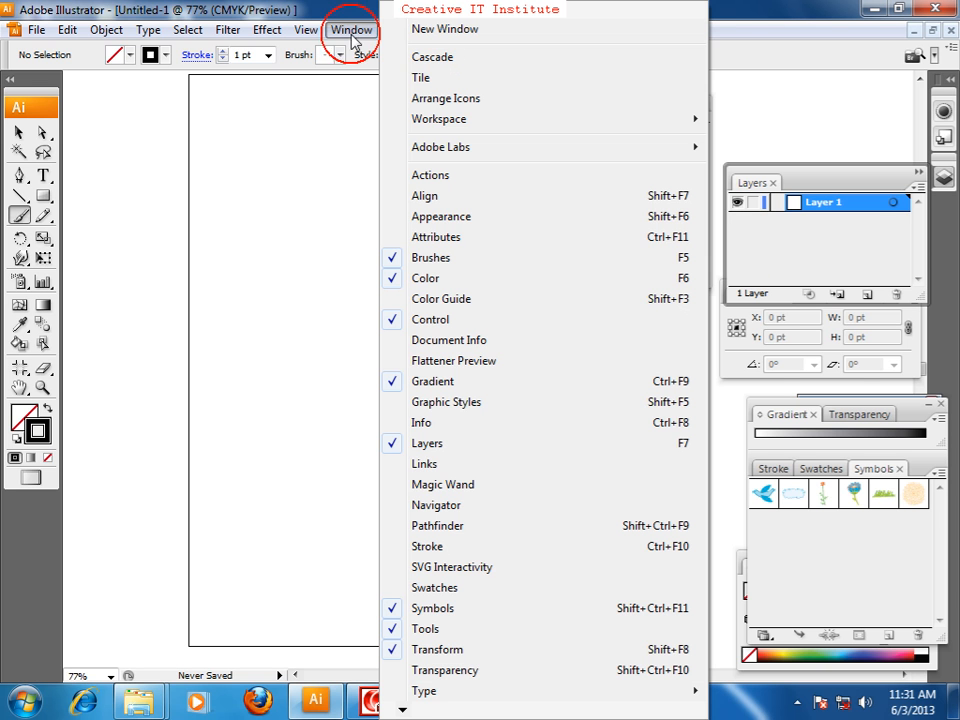
{"action": "left_click", "coordinate": [401, 708]}
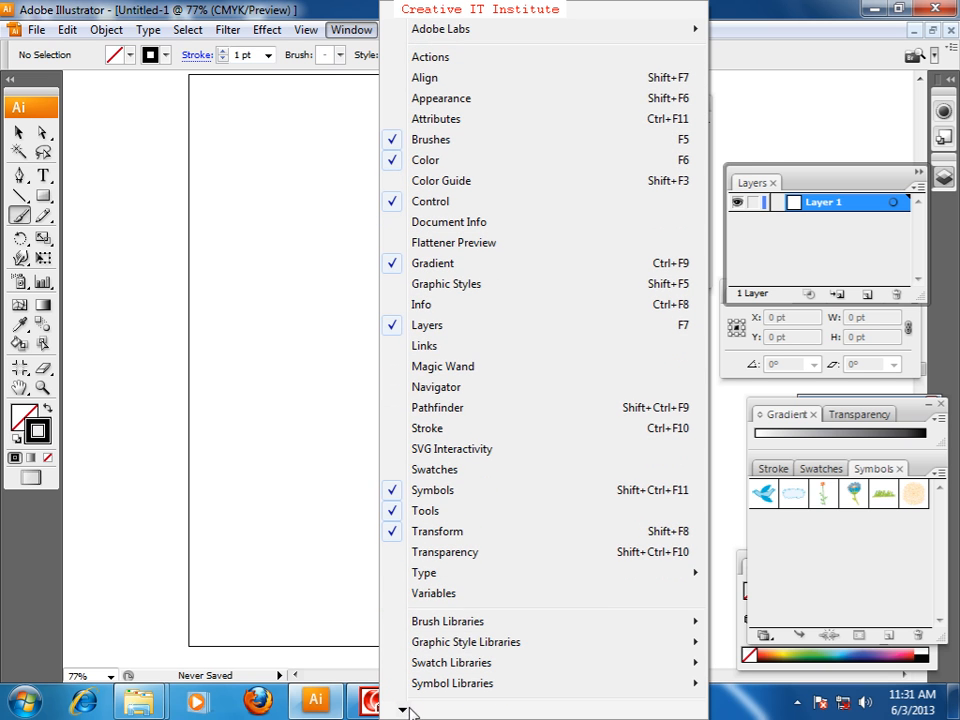
{"action": "mouse_move", "coordinate": [471, 622]}
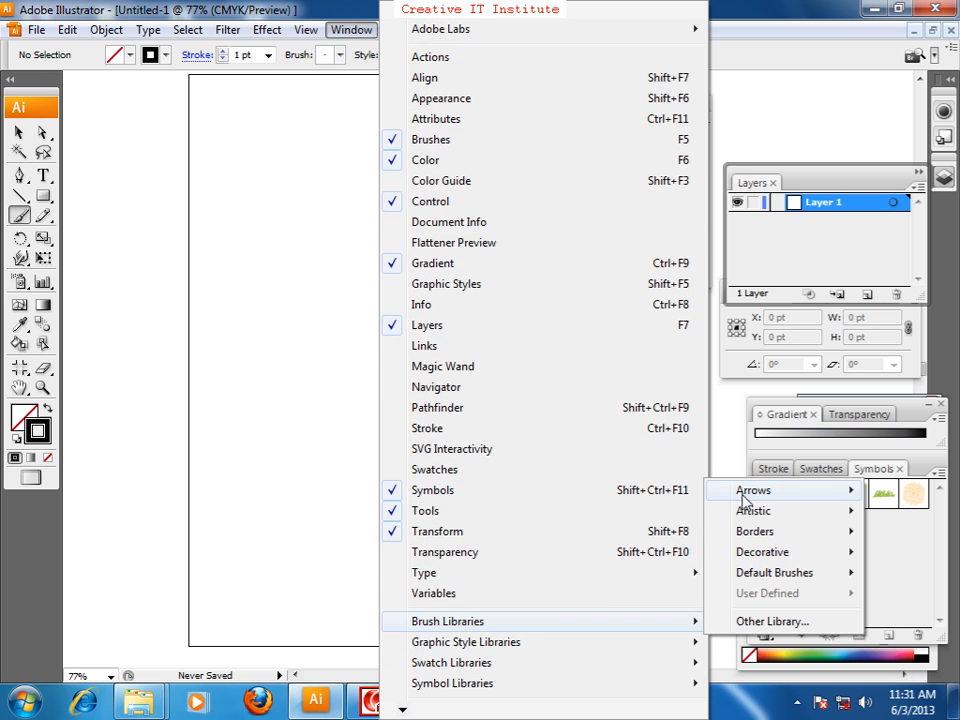
{"action": "mouse_move", "coordinate": [752, 562]}
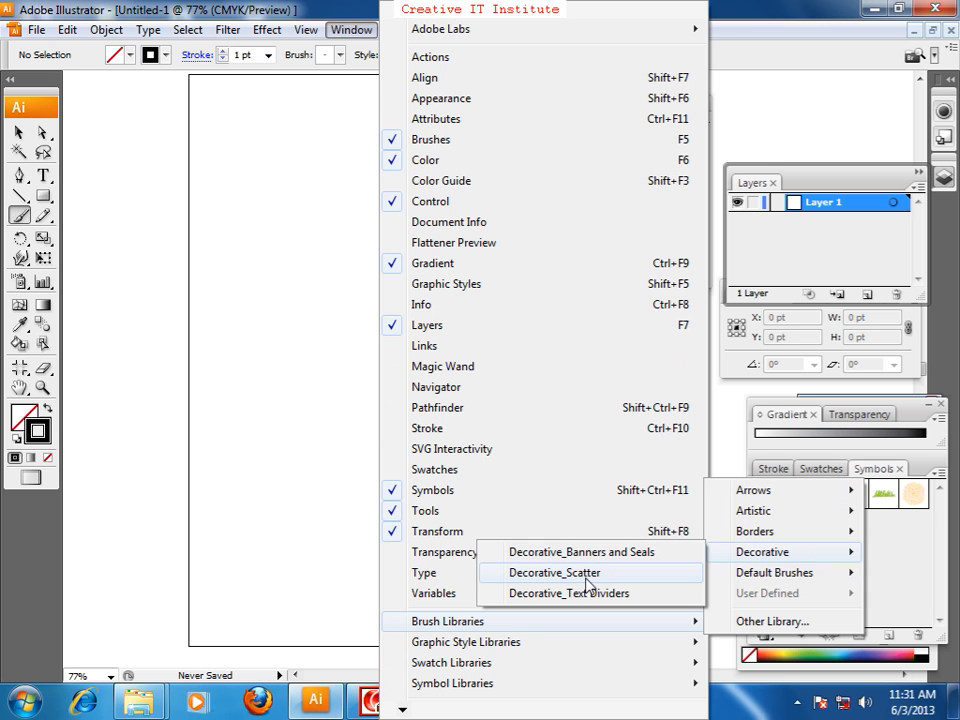
{"action": "left_click", "coordinate": [612, 576]}
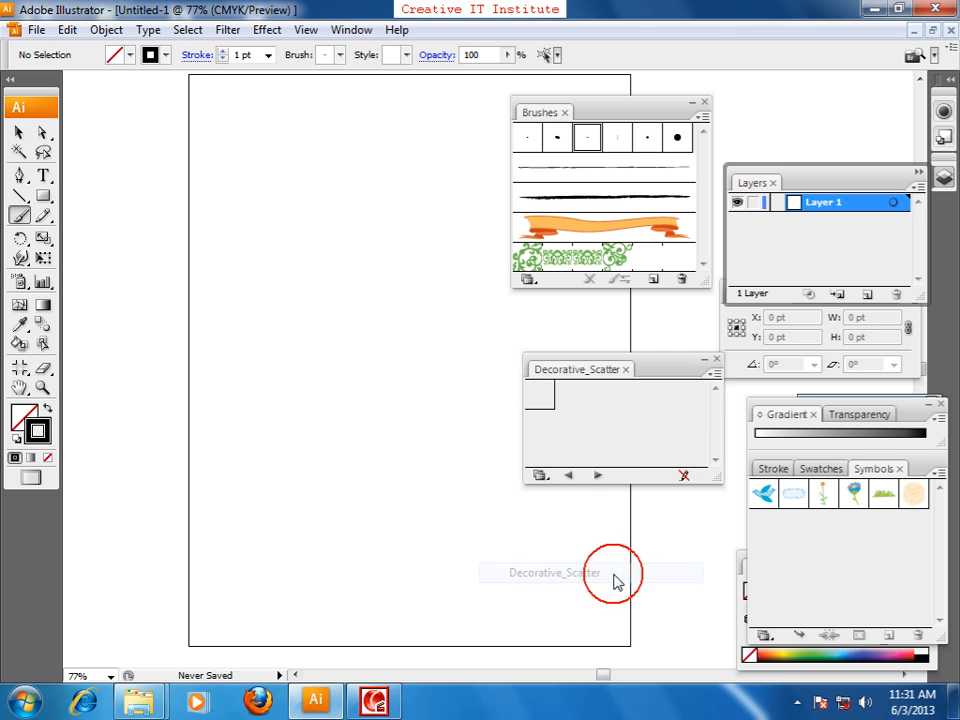
Enlarge the Decorative_Scatter library panel and choose its scatter brush with blue and orange dots in an arc.
{"action": "left_click_drag", "start_coordinate": [720, 481], "coordinate": [730, 550]}
{"action": "left_click_drag", "start_coordinate": [729, 402], "coordinate": [732, 484]}
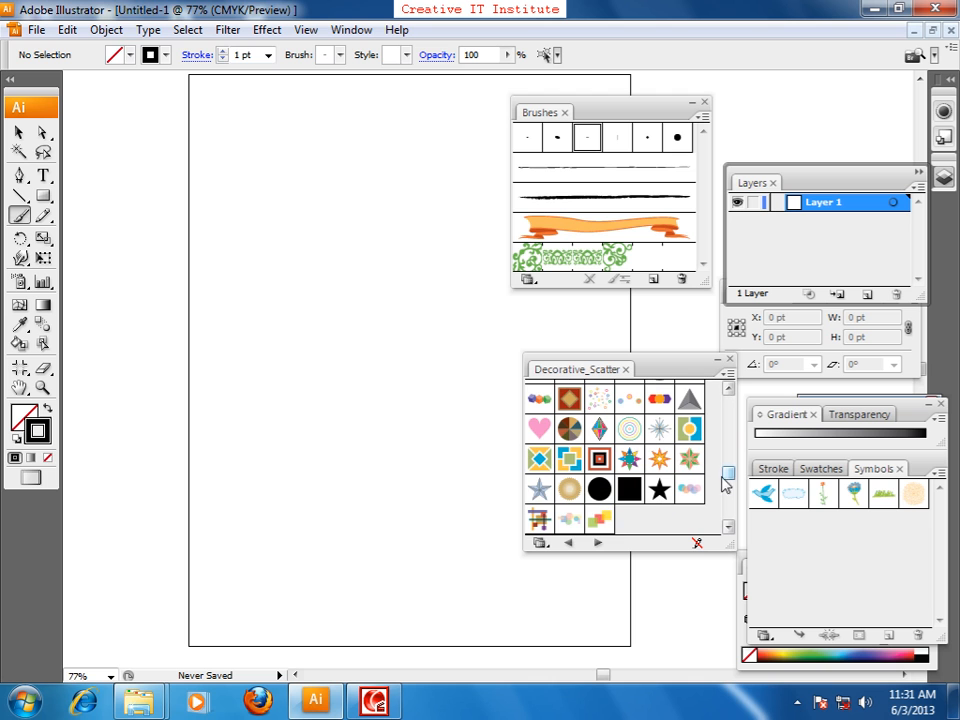
{"action": "left_click_drag", "start_coordinate": [724, 482], "coordinate": [730, 423]}
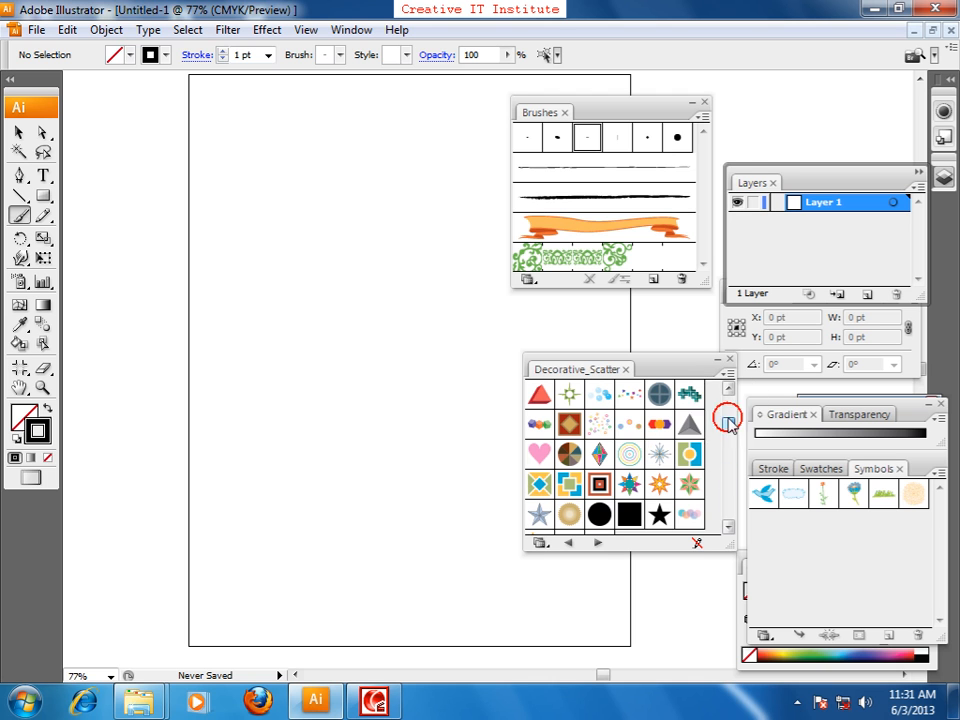
{"action": "left_click", "coordinate": [621, 430]}
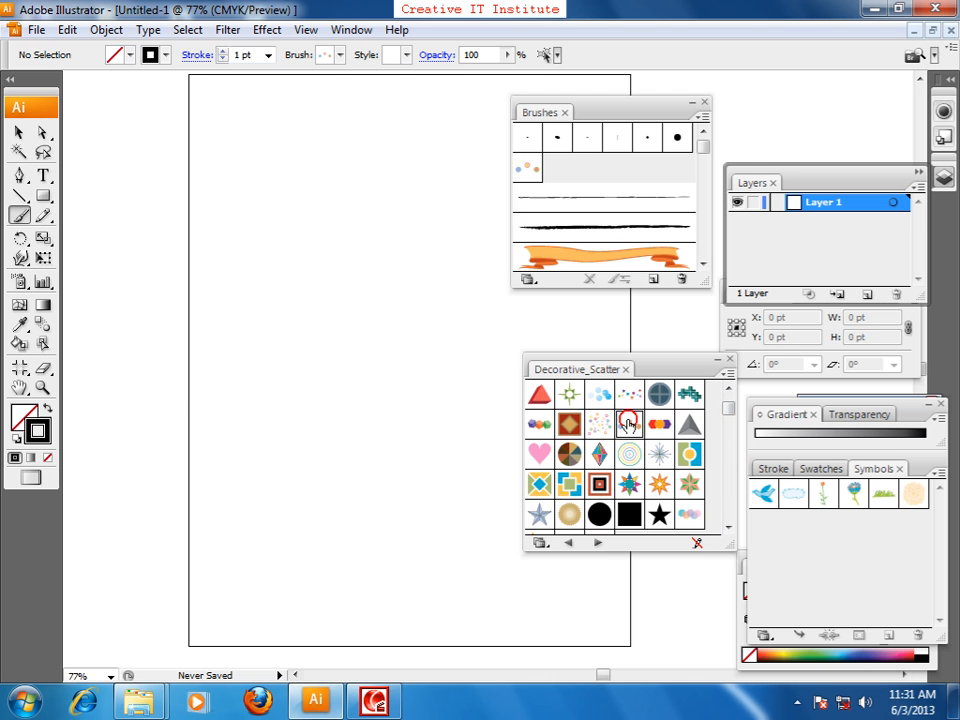
Paint two dotted scatter strokes, about 318 by 499 pt and 194 by 643 pt, undoing each one.
{"action": "mouse_move", "coordinate": [212, 464]}
{"action": "left_mouse_down"}
{"action": "mouse_move", "coordinate": [213, 424]}
{"action": "mouse_move", "coordinate": [286, 380]}
{"action": "mouse_move", "coordinate": [305, 244]}
{"action": "left_mouse_up"}
{"action": "left_click_drag", "start_coordinate": [447, 187], "coordinate": [390, 100]}
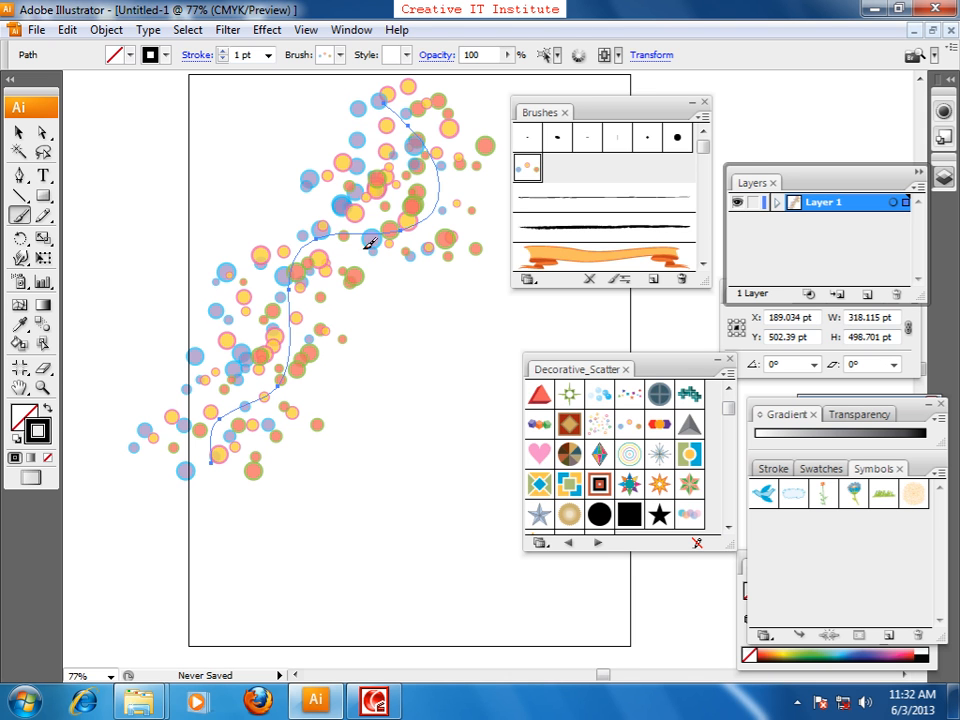
{"action": "key", "text": "ctrl+z"}
{"action": "mouse_move", "coordinate": [362, 131]}
{"action": "left_mouse_down"}
{"action": "mouse_move", "coordinate": [332, 206]}
{"action": "mouse_move", "coordinate": [293, 597]}
{"action": "left_mouse_up"}
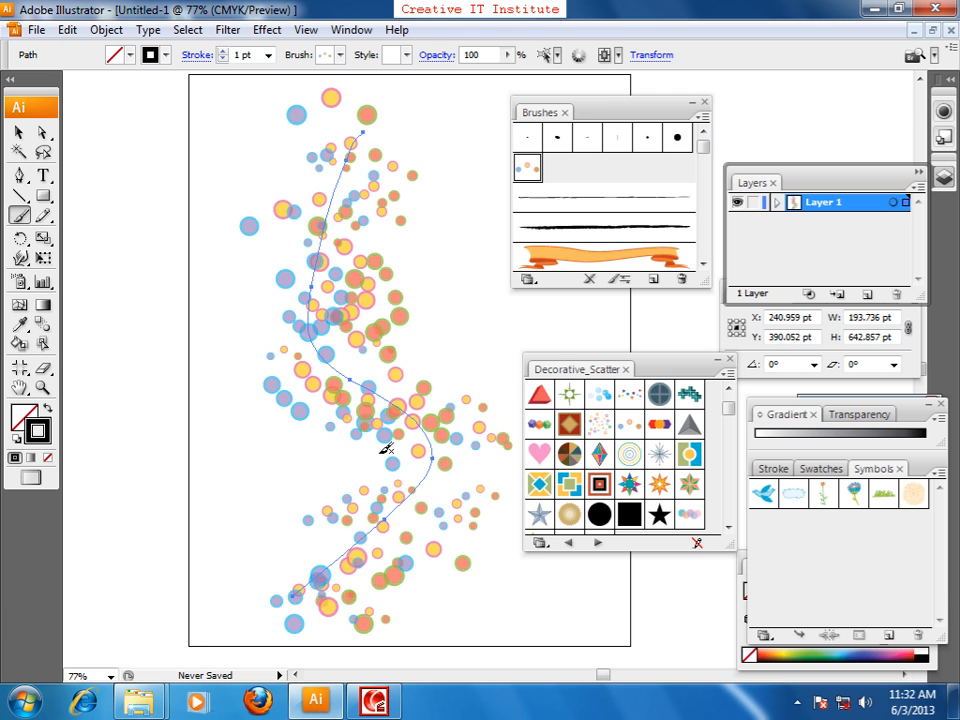
{"action": "key", "text": "ctrl+z"}
Choose the Bubbles scatter brush, paint a stroke down the artboard with it, and undo the stroke.
{"action": "left_click", "coordinate": [599, 395]}
{"action": "mouse_move", "coordinate": [274, 140]}
{"action": "left_mouse_down"}
{"action": "mouse_move", "coordinate": [309, 309]}
{"action": "mouse_move", "coordinate": [362, 450]}
{"action": "left_mouse_up"}
{"action": "key", "text": "ctrl+z"}
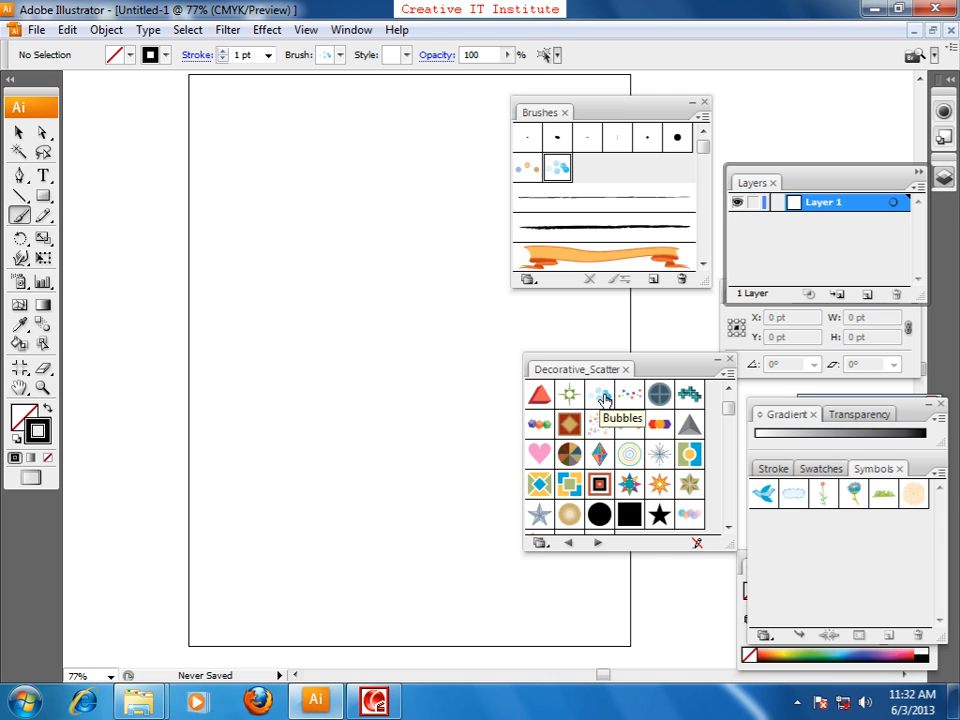
Set the Bubbles brush's spacing to 105% and test it with a stroke about 254 by 351 pt, undoing the stroke.
{"action": "left_click_drag", "start_coordinate": [602, 393], "coordinate": [562, 172]}
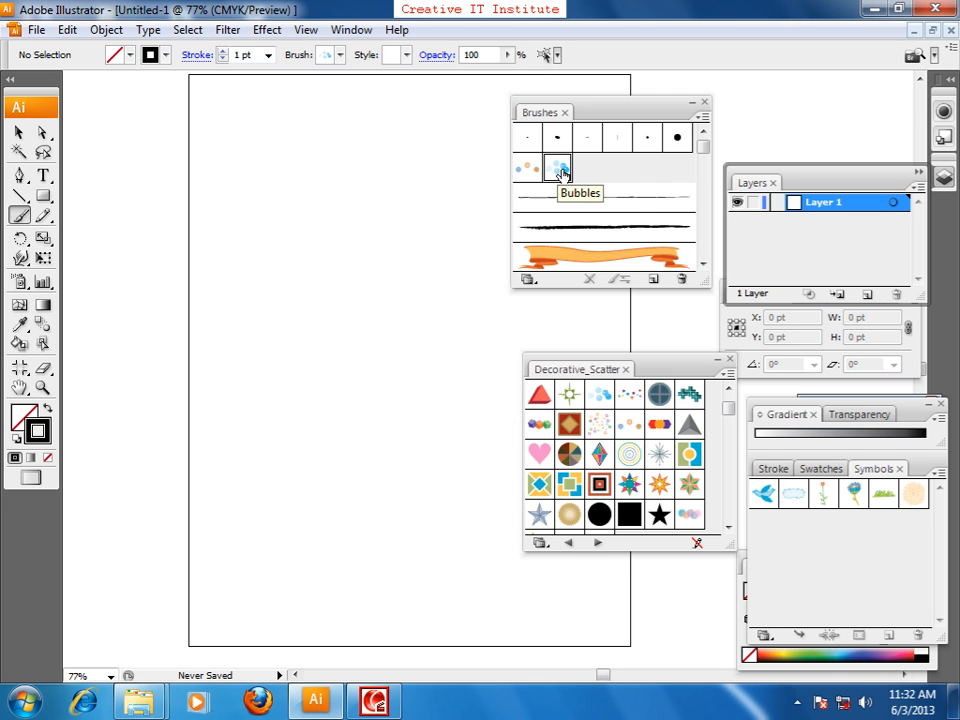
{"action": "double_click", "coordinate": [562, 172]}
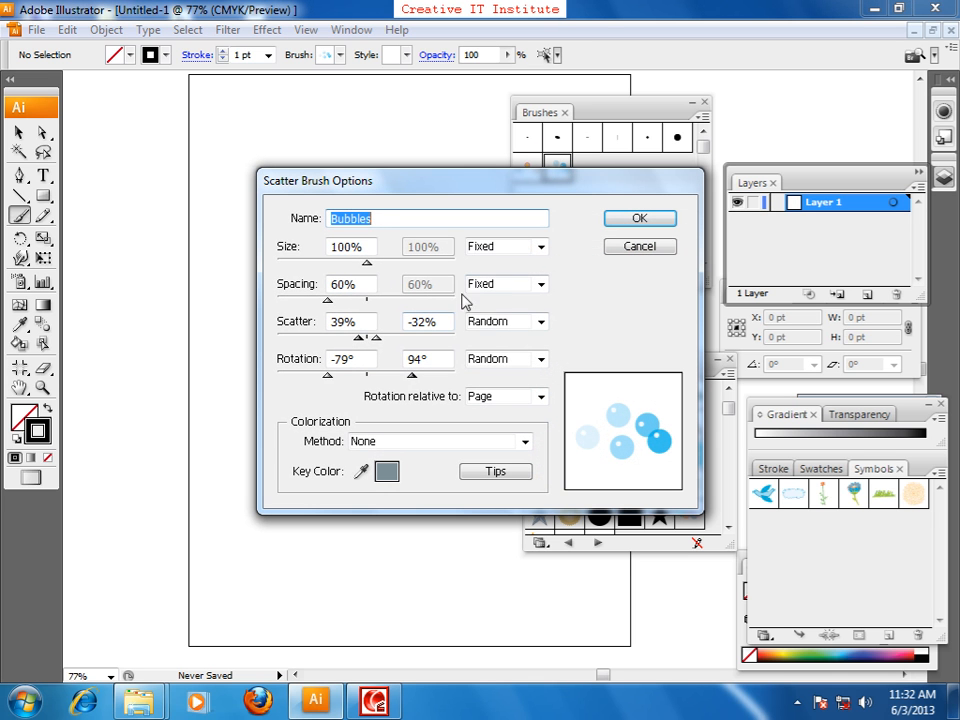
{"action": "mouse_move", "coordinate": [373, 266]}
{"action": "left_mouse_down"}
{"action": "mouse_move", "coordinate": [414, 262]}
{"action": "mouse_move", "coordinate": [346, 262]}
{"action": "mouse_move", "coordinate": [367, 264]}
{"action": "left_mouse_up"}
{"action": "left_click_drag", "start_coordinate": [327, 300], "coordinate": [369, 302]}
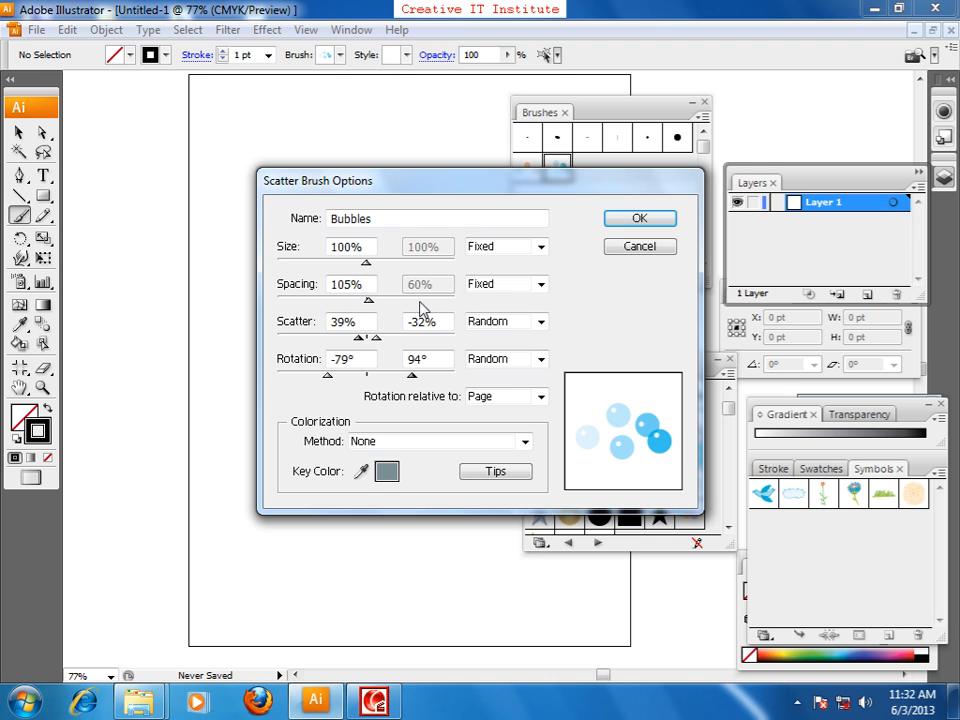
{"action": "left_click", "coordinate": [413, 303]}
{"action": "left_click", "coordinate": [624, 217]}
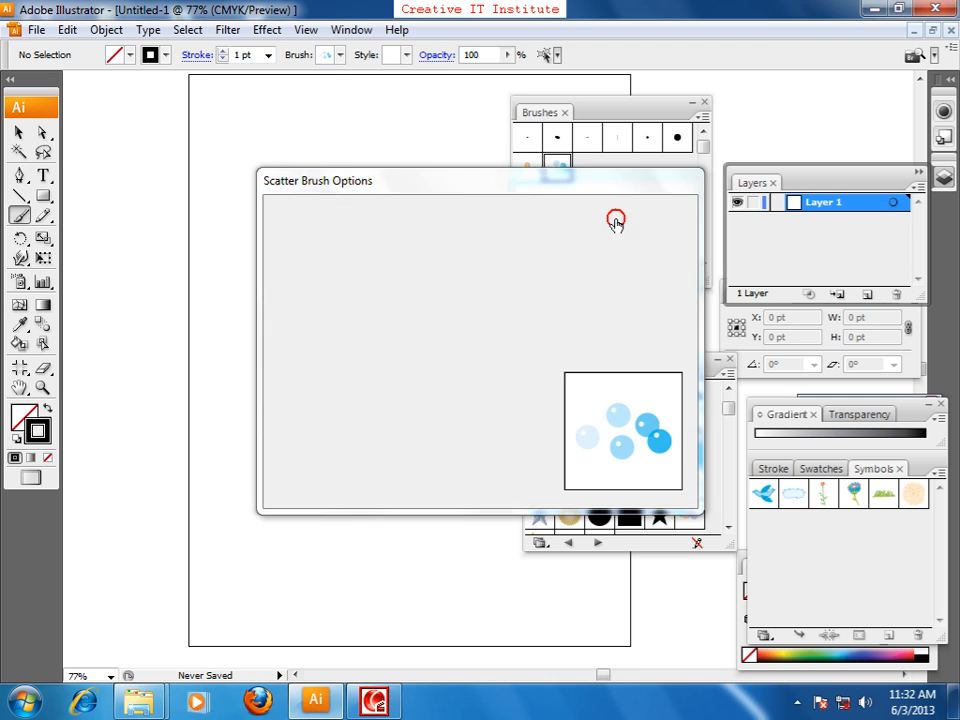
{"action": "left_click_drag", "start_coordinate": [200, 457], "coordinate": [385, 192]}
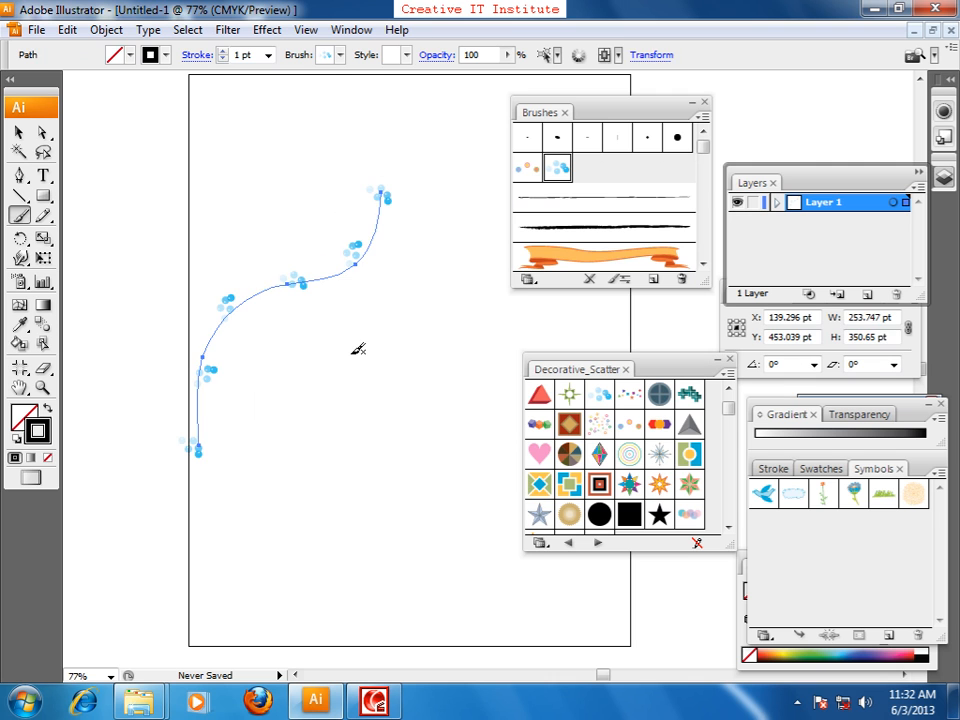
{"action": "key", "text": "ctrl+z"}
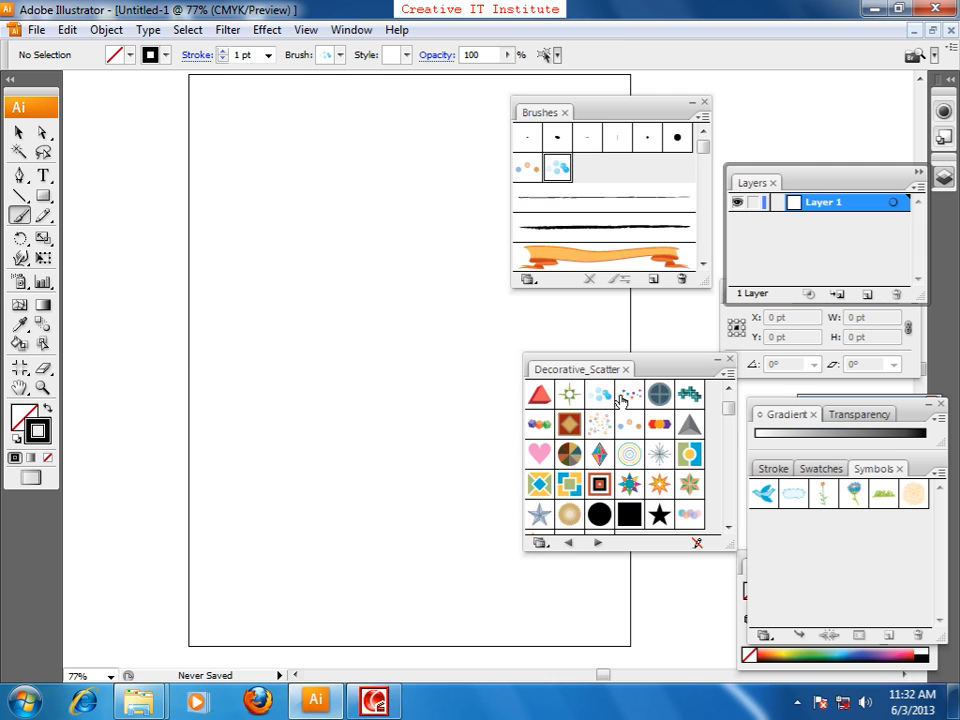
Choose the scatter brush with small multicoloured stars and dots, paint a curved stroke along the artboard's height, and undo it.
{"action": "left_click", "coordinate": [629, 394]}
{"action": "left_click", "coordinate": [589, 173]}
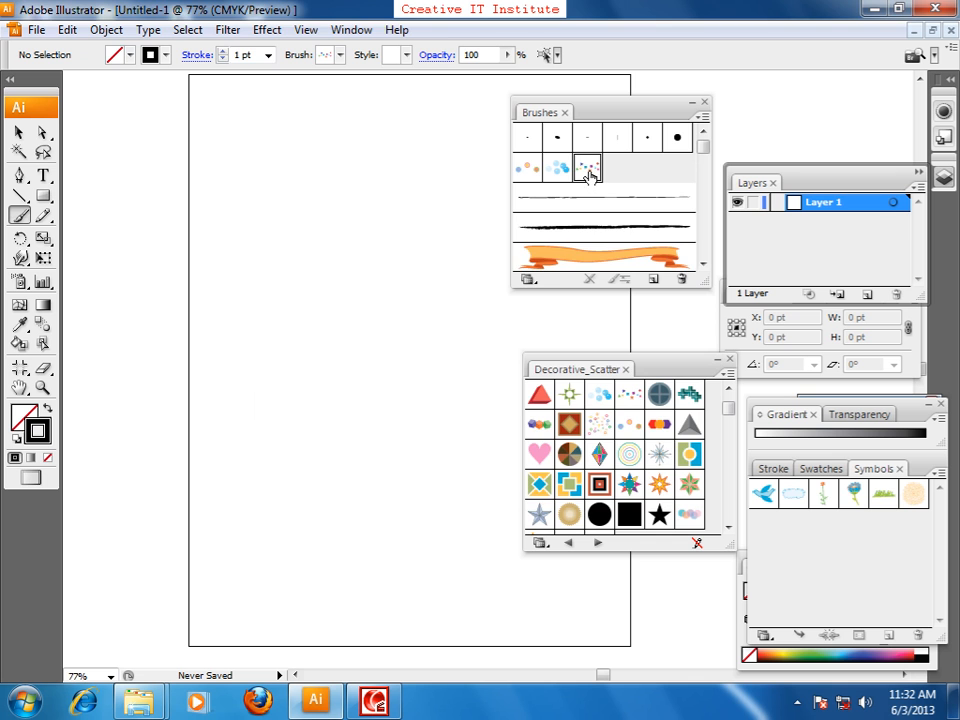
{"action": "double_click", "coordinate": [589, 173]}
{"action": "left_click", "coordinate": [650, 258]}
{"action": "left_click_drag", "start_coordinate": [288, 570], "coordinate": [195, 105]}
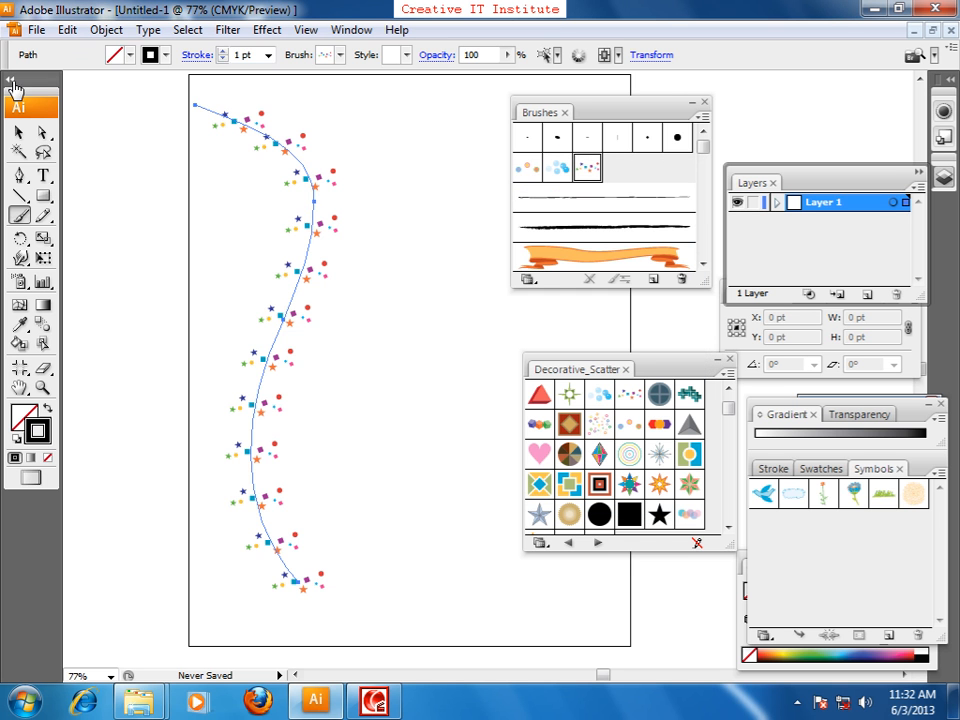
{"action": "key", "text": "ctrl+z"}
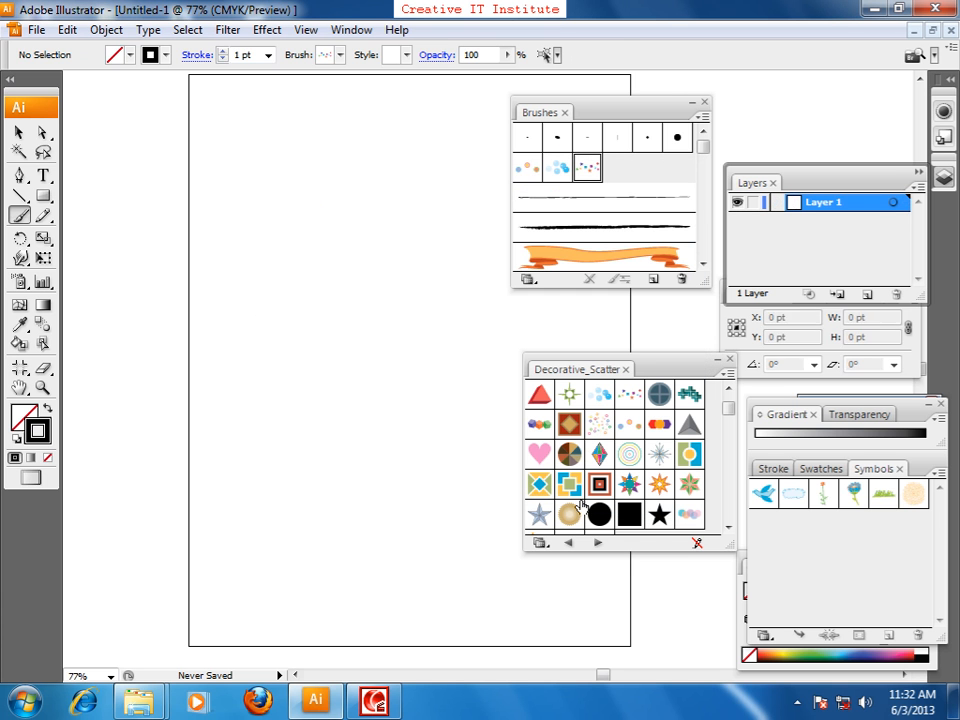
Try the red and green flower brush and the thin snowflake-like star brush with one stroke each, undoing both.
{"action": "left_click", "coordinate": [688, 486]}
{"action": "mouse_move", "coordinate": [248, 502]}
{"action": "left_mouse_down"}
{"action": "mouse_move", "coordinate": [365, 403]}
{"action": "mouse_move", "coordinate": [422, 330]}
{"action": "mouse_move", "coordinate": [290, 200]}
{"action": "left_mouse_up"}
{"action": "key", "text": "ctrl+z"}
{"action": "left_click", "coordinate": [659, 454]}
{"action": "mouse_move", "coordinate": [125, 515]}
{"action": "left_mouse_down"}
{"action": "mouse_move", "coordinate": [262, 409]}
{"action": "mouse_move", "coordinate": [518, 305]}
{"action": "mouse_move", "coordinate": [262, 137]}
{"action": "left_mouse_up"}
{"action": "key", "text": "ctrl+z"}
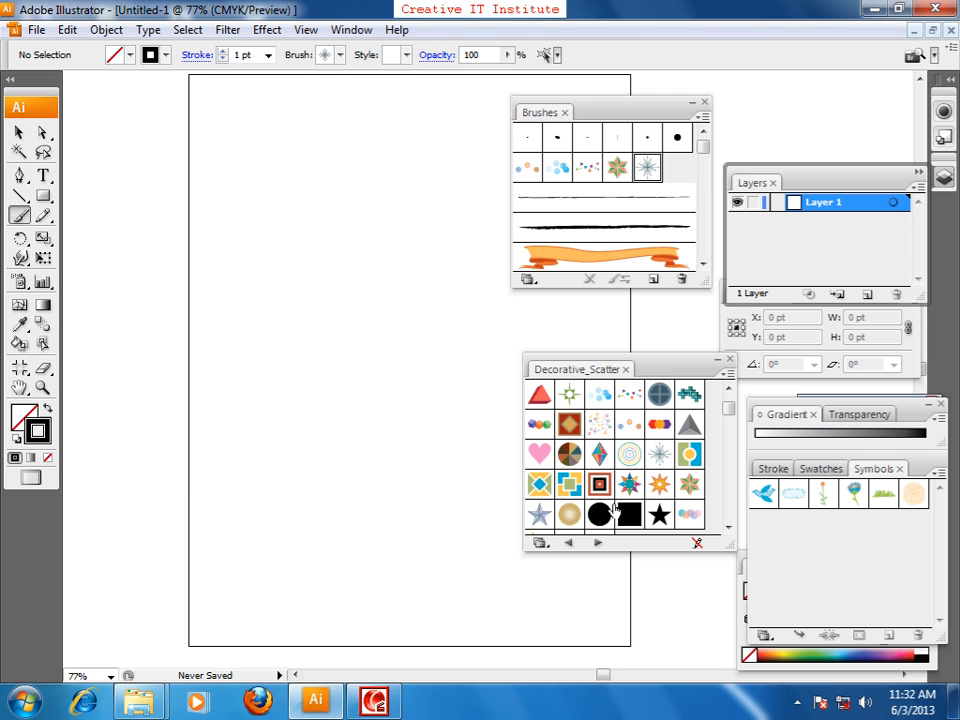
Choose the golden sphere scatter brush and paint two test strokes with it, undoing each one.
{"action": "left_click", "coordinate": [569, 514]}
{"action": "left_click_drag", "start_coordinate": [150, 553], "coordinate": [322, 88]}
{"action": "key", "text": "ctrl+z"}
{"action": "mouse_move", "coordinate": [193, 478]}
{"action": "left_mouse_down"}
{"action": "mouse_move", "coordinate": [367, 347]}
{"action": "mouse_move", "coordinate": [480, 189]}
{"action": "mouse_move", "coordinate": [155, 335]}
{"action": "mouse_move", "coordinate": [443, 595]}
{"action": "mouse_move", "coordinate": [440, 605]}
{"action": "left_mouse_up"}
{"action": "key", "text": "ctrl+z"}
{"action": "key", "text": "ctrl+z"}
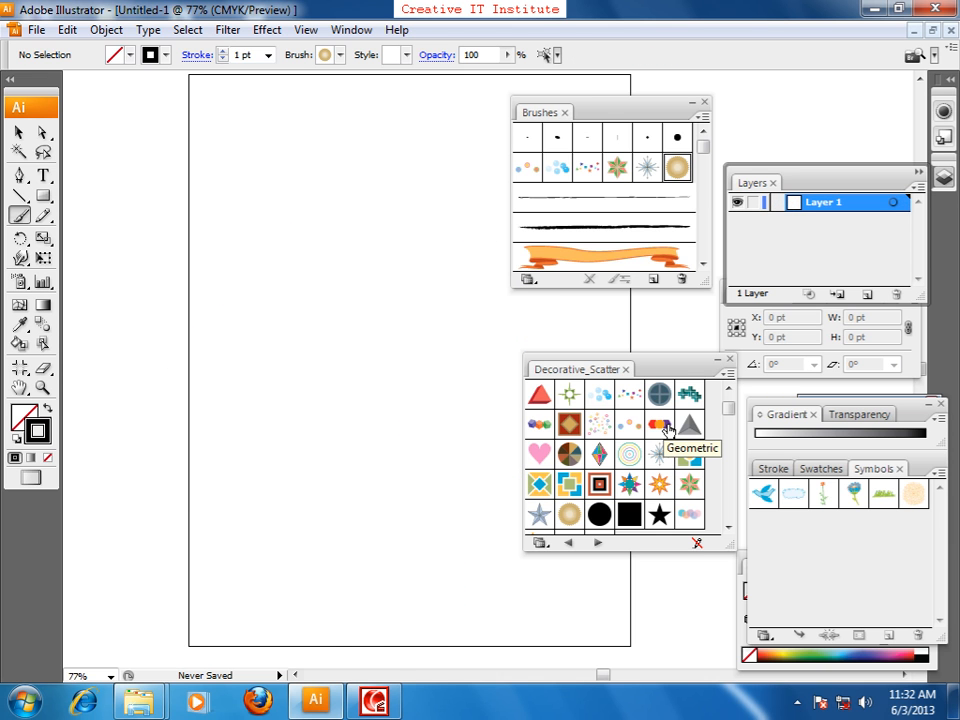
{"action": "left_click", "coordinate": [702, 117]}
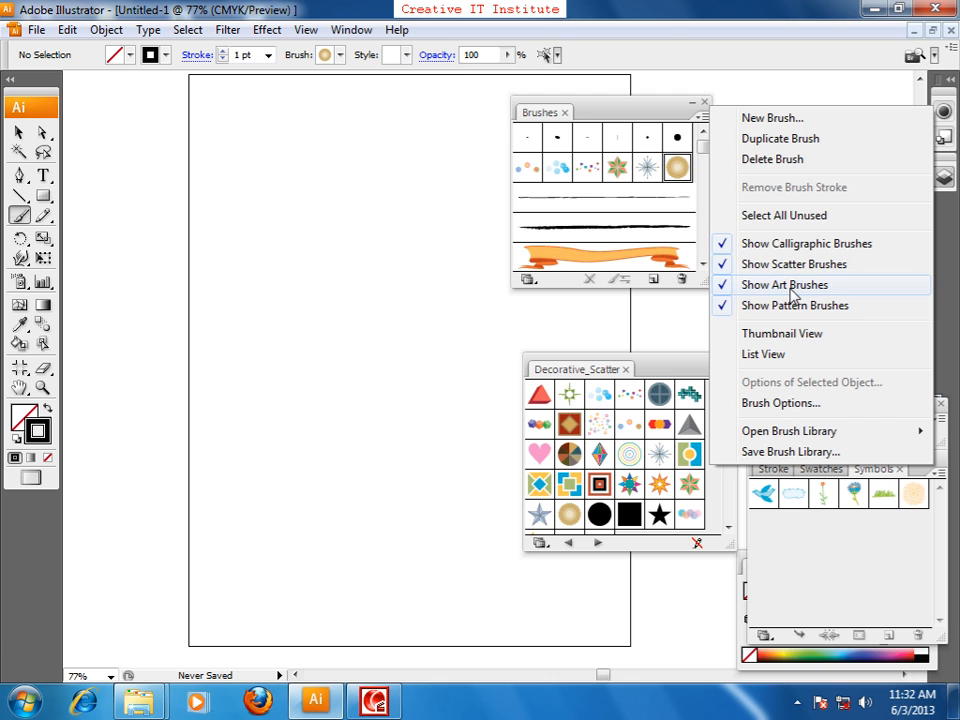
{"action": "left_click", "coordinate": [40, 80]}
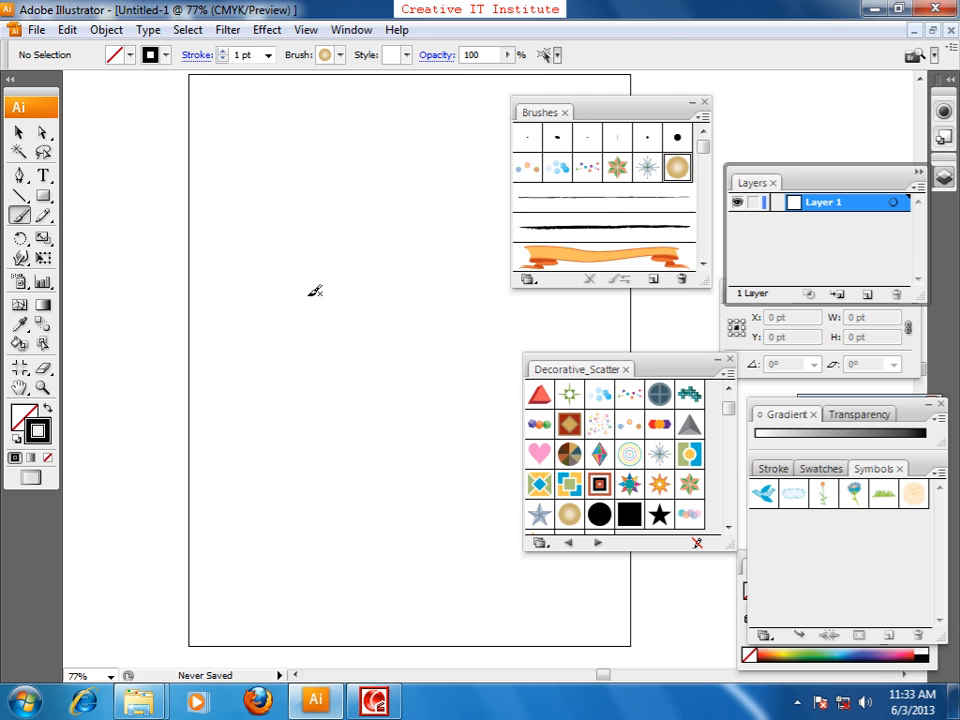
Paint two curves with the thicker black art brush, the second about 52 by 478 pt, and delete both.
{"action": "left_click", "coordinate": [603, 220]}
{"action": "left_click_drag", "start_coordinate": [242, 553], "coordinate": [406, 263]}
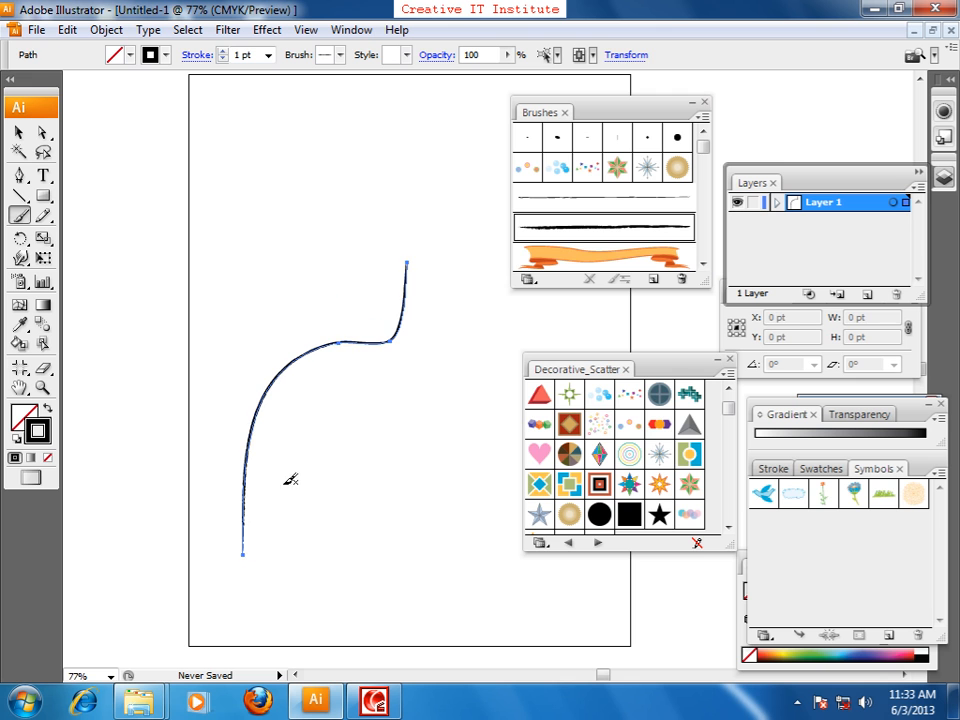
{"action": "left_click_drag", "start_coordinate": [306, 472], "coordinate": [332, 128]}
{"action": "left_click", "coordinate": [19, 132]}
{"action": "left_click_drag", "start_coordinate": [226, 231], "coordinate": [429, 493]}
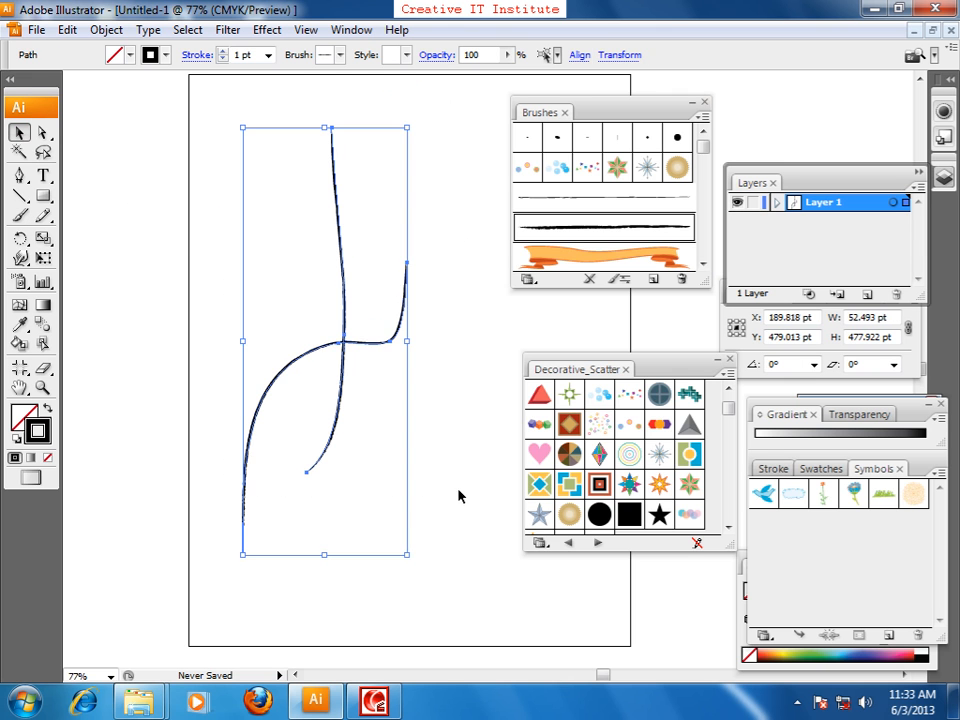
{"action": "key", "text": "Delete"}
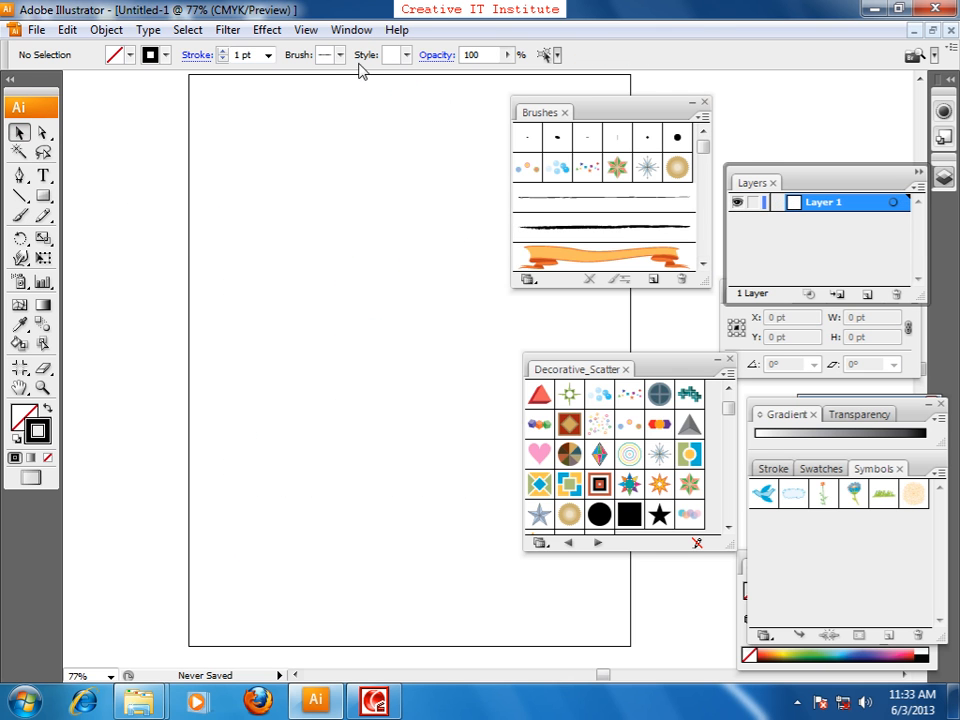
Open the Artistic_Paintbrush brush library and activate the Paintbrush.
{"action": "left_click", "coordinate": [352, 30]}
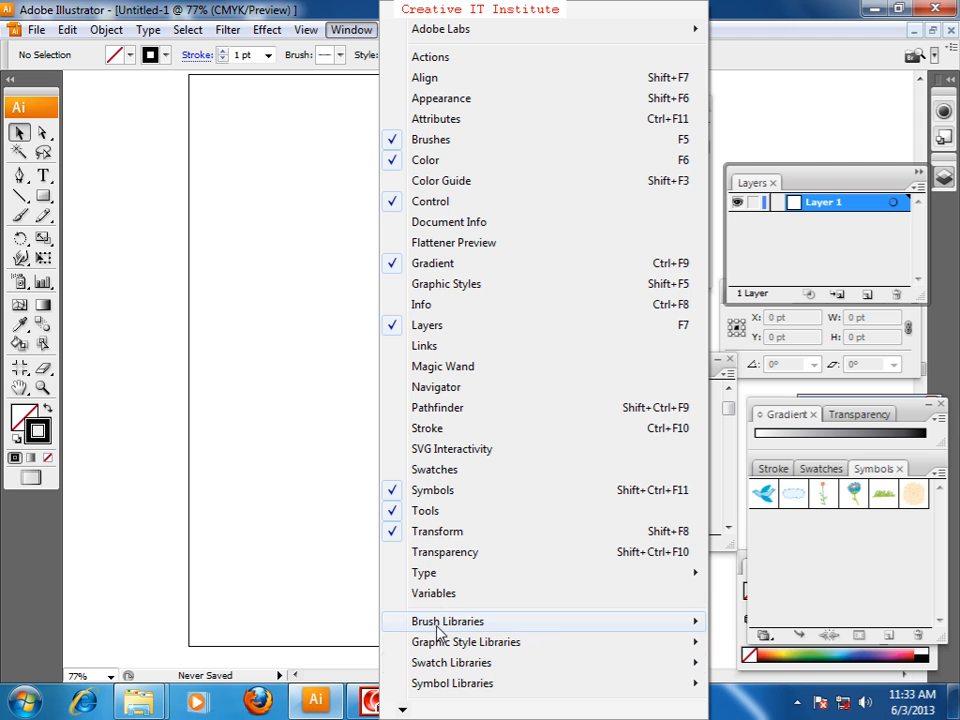
{"action": "mouse_move", "coordinate": [440, 624]}
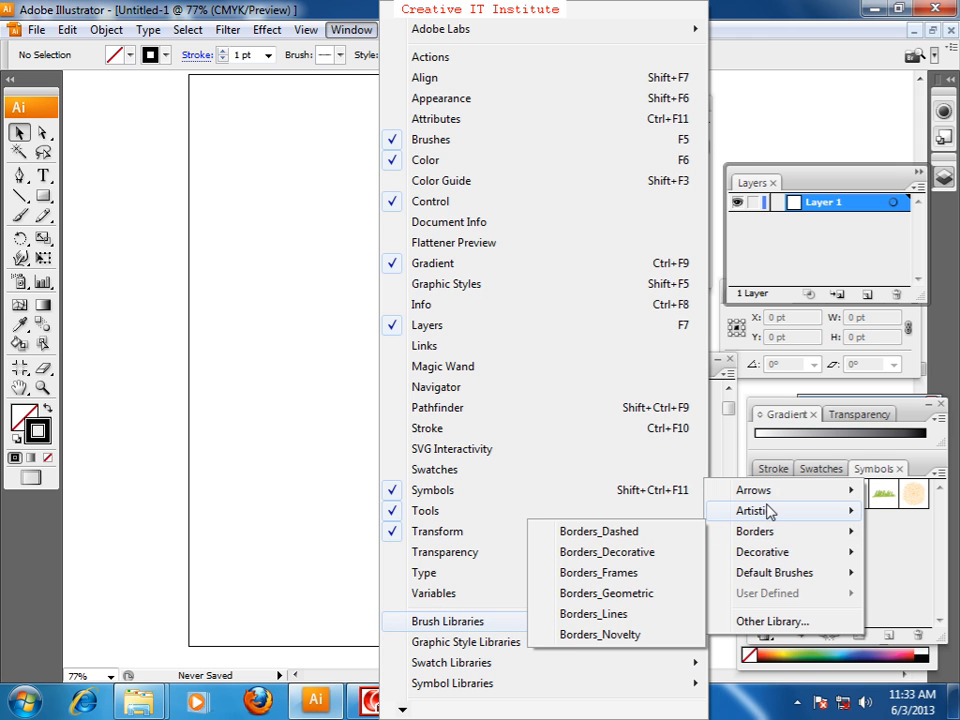
{"action": "mouse_move", "coordinate": [768, 511]}
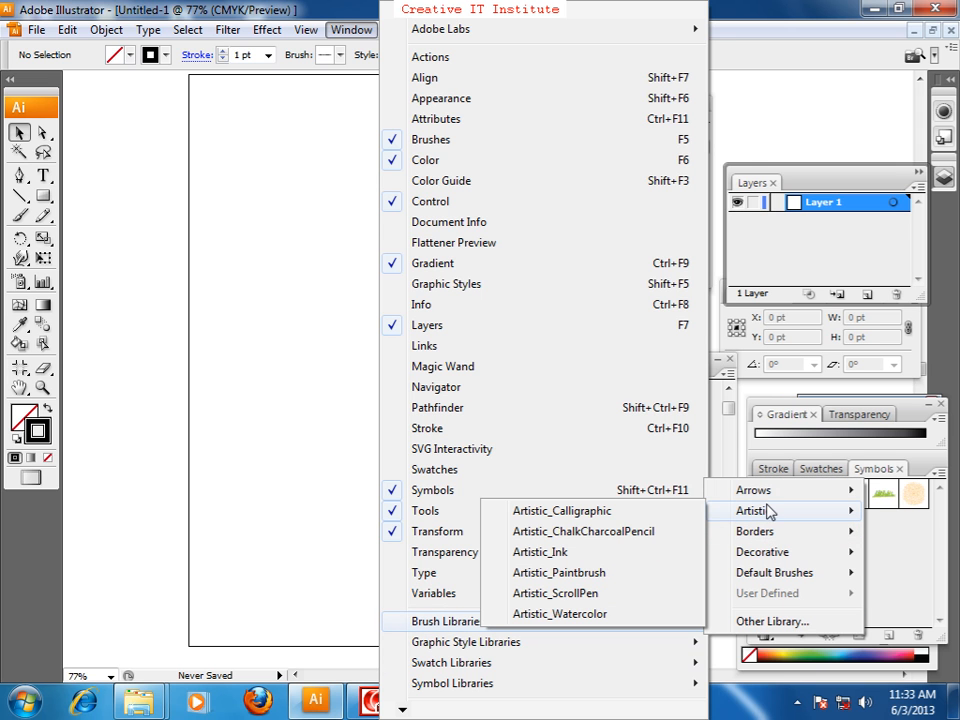
{"action": "left_click", "coordinate": [552, 576]}
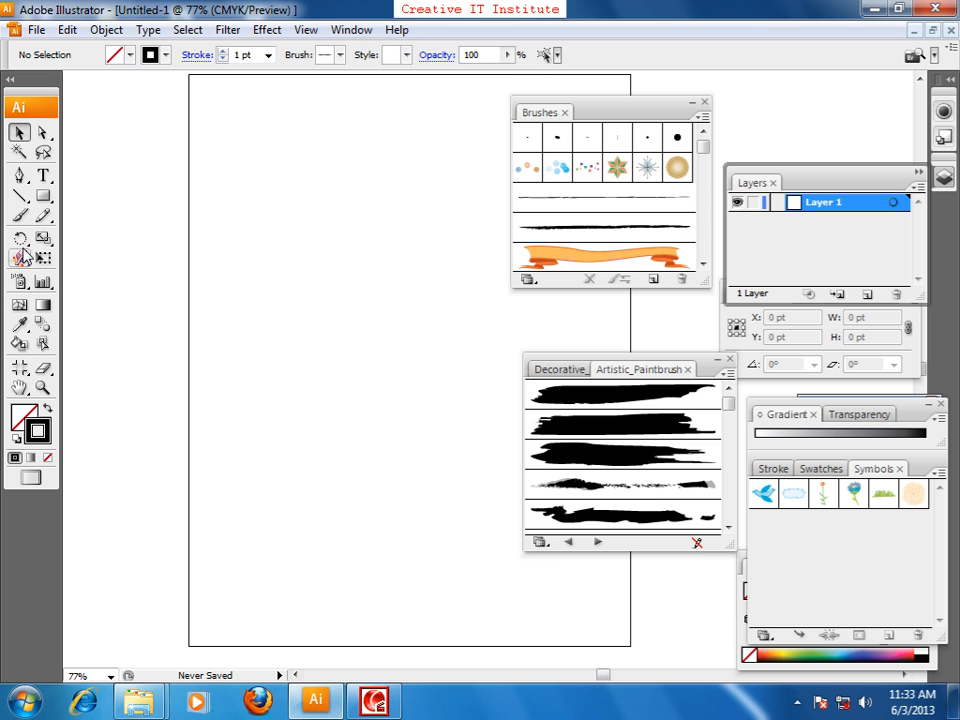
{"action": "left_click", "coordinate": [19, 214]}
Paint a winding zigzag stroke about 434 by 415 pt with a broad black brush from the Artistic_Paintbrush library.
{"action": "left_click", "coordinate": [624, 450]}
{"action": "left_click_drag", "start_coordinate": [198, 316], "coordinate": [317, 354]}
{"action": "mouse_move", "coordinate": [451, 410]}
{"action": "left_mouse_down"}
{"action": "mouse_move", "coordinate": [462, 483]}
{"action": "mouse_move", "coordinate": [263, 550]}
{"action": "left_mouse_up"}
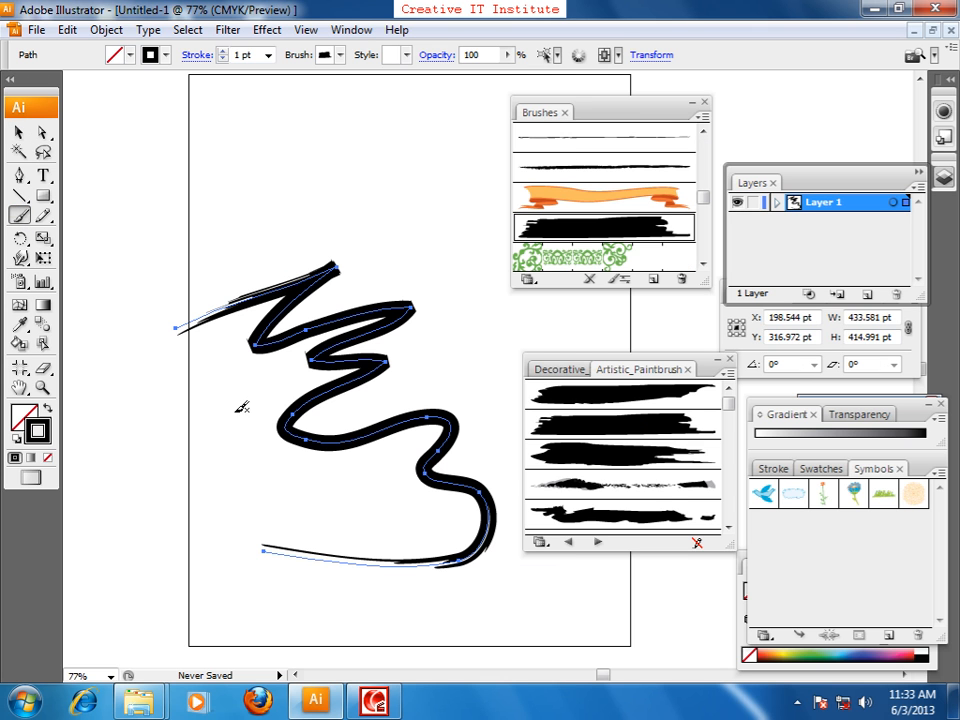
Paint several curved strokes with the first Artistic_Paintbrush brush, including ones about 184 by 280, 196 by 264 and 312 by 312 pt.
{"action": "mouse_move", "coordinate": [363, 157]}
{"action": "left_mouse_down"}
{"action": "mouse_move", "coordinate": [497, 343]}
{"action": "mouse_move", "coordinate": [490, 360]}
{"action": "left_mouse_up"}
{"action": "left_click_drag", "start_coordinate": [302, 213], "coordinate": [305, 117]}
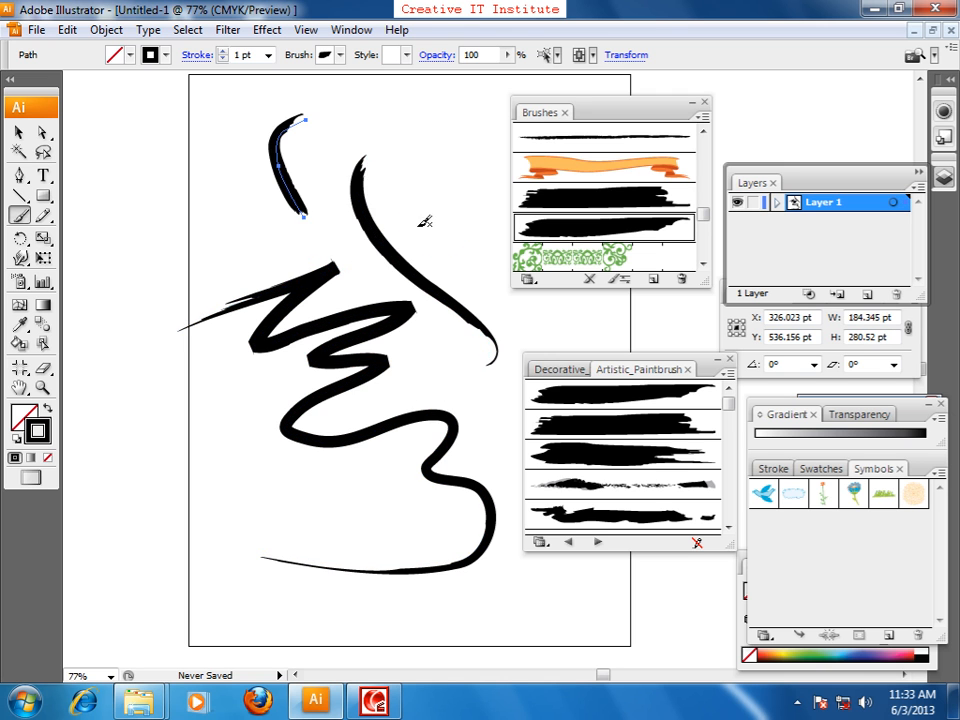
{"action": "left_click_drag", "start_coordinate": [419, 238], "coordinate": [256, 536]}
{"action": "mouse_move", "coordinate": [186, 384]}
{"action": "left_mouse_down"}
{"action": "mouse_move", "coordinate": [282, 576]}
{"action": "mouse_move", "coordinate": [466, 404]}
{"action": "left_mouse_up"}
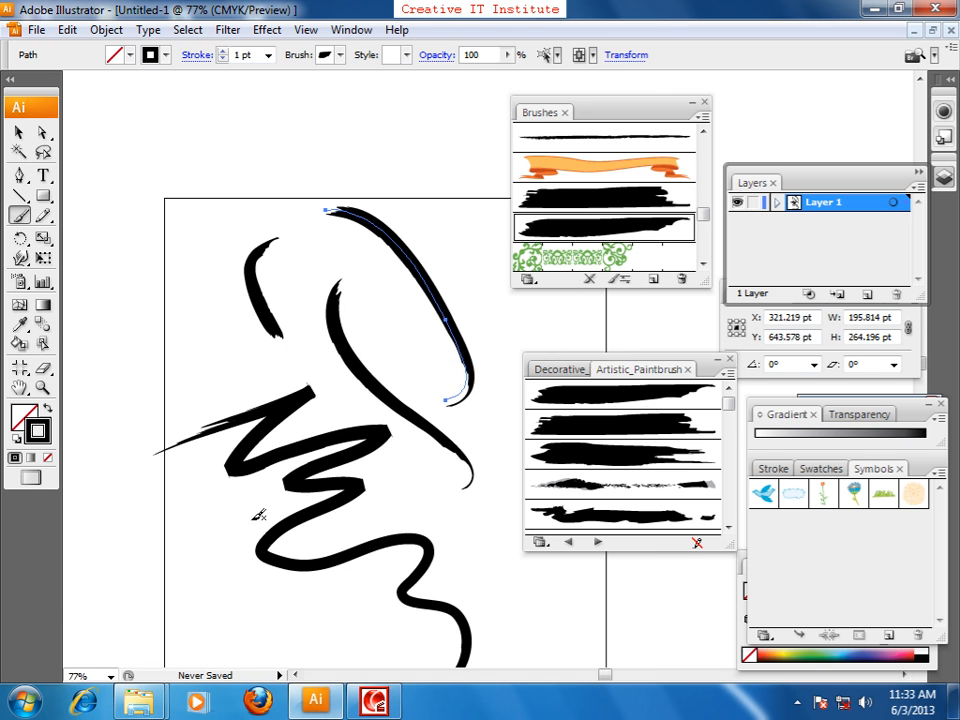
{"action": "left_click_drag", "start_coordinate": [256, 506], "coordinate": [515, 238]}
{"action": "left_click_drag", "start_coordinate": [363, 462], "coordinate": [588, 238]}
Select all the painted brush strokes and delete them from the artboard.
{"action": "left_click", "coordinate": [19, 131]}
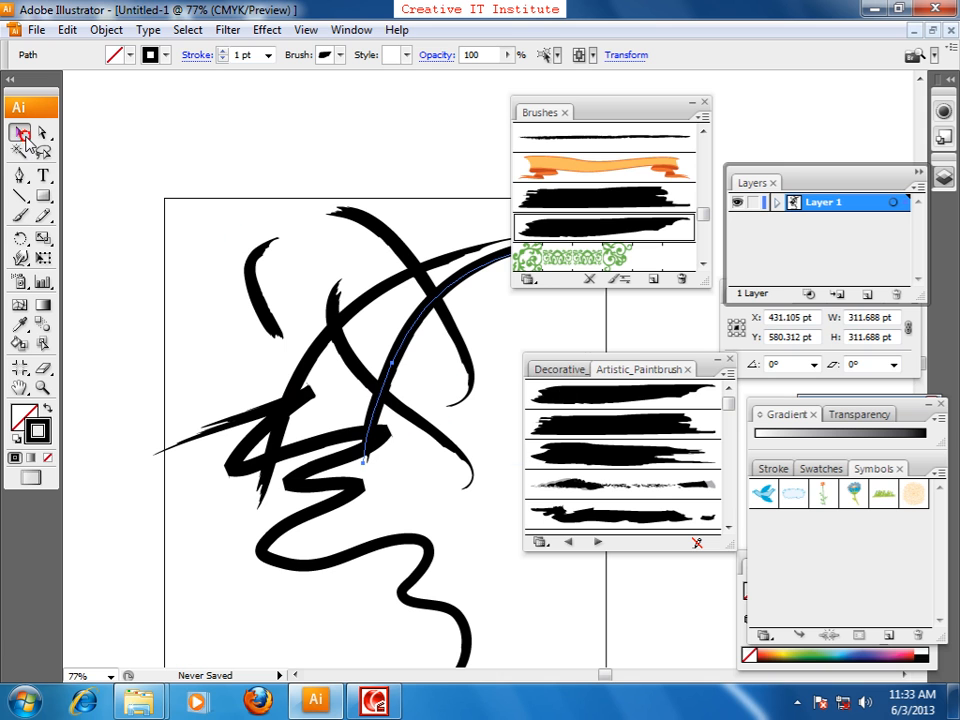
{"action": "left_click_drag", "start_coordinate": [176, 167], "coordinate": [493, 493]}
{"action": "key", "text": "Delete"}
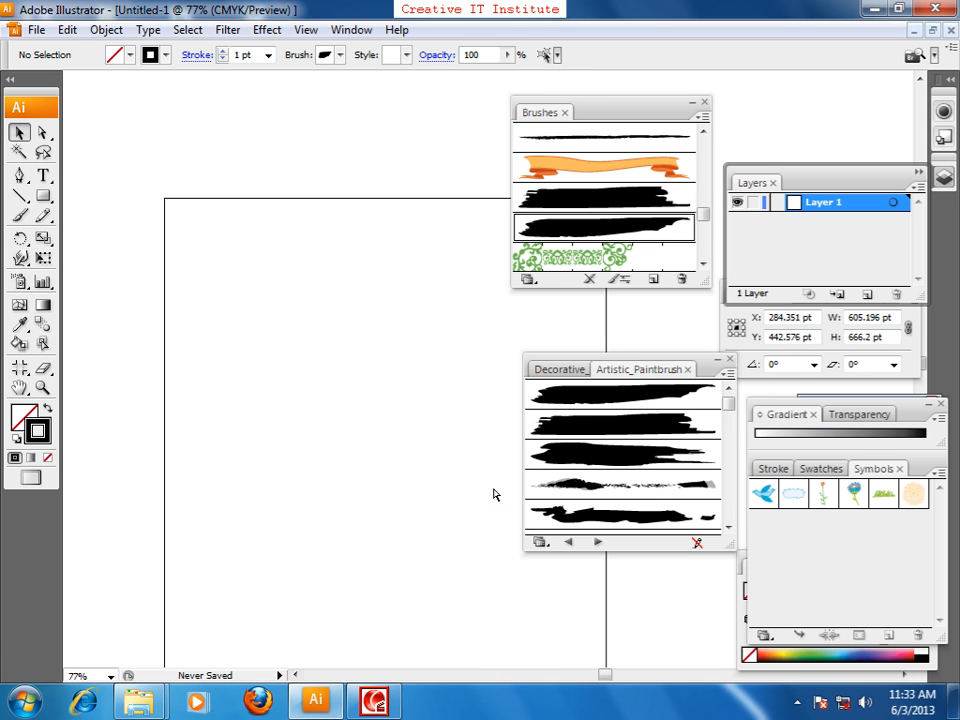
Choose the second brush in the Artistic_Paintbrush library and activate the Paintbrush.
{"action": "key", "text": "ctrl+minus"}
{"action": "left_click_drag", "start_coordinate": [489, 459], "coordinate": [393, 361]}
{"action": "left_click", "coordinate": [615, 428]}
{"action": "left_click", "coordinate": [35, 217]}
{"action": "left_click", "coordinate": [20, 220]}
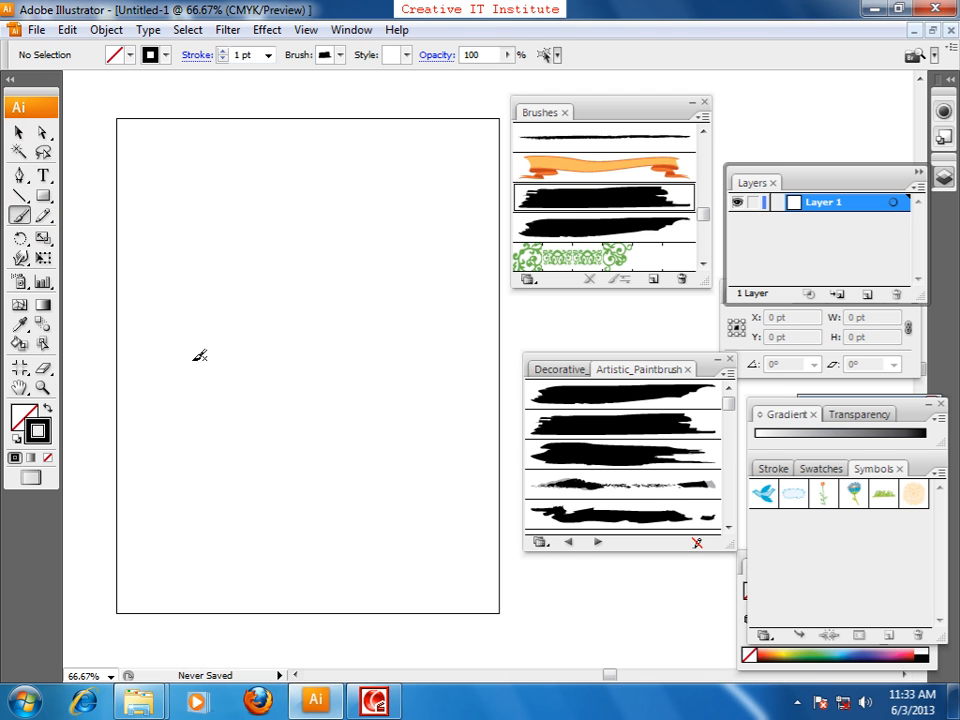
Paint a zigzag stroke about 538 by 515 pt and a simple curved stroke, undoing each one.
{"action": "mouse_move", "coordinate": [291, 261]}
{"action": "left_mouse_down"}
{"action": "mouse_move", "coordinate": [420, 223]}
{"action": "mouse_move", "coordinate": [321, 272]}
{"action": "left_mouse_up"}
{"action": "left_click_drag", "start_coordinate": [278, 387], "coordinate": [456, 519]}
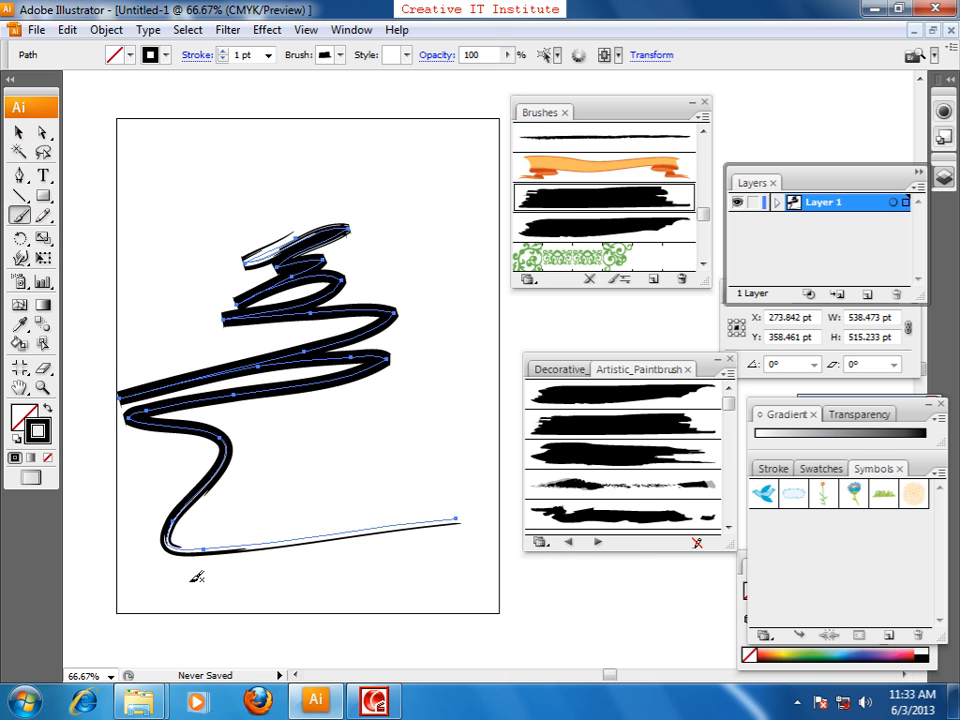
{"action": "key", "text": "ctrl+z"}
{"action": "left_click_drag", "start_coordinate": [133, 311], "coordinate": [261, 497]}
{"action": "key", "text": "ctrl+z"}
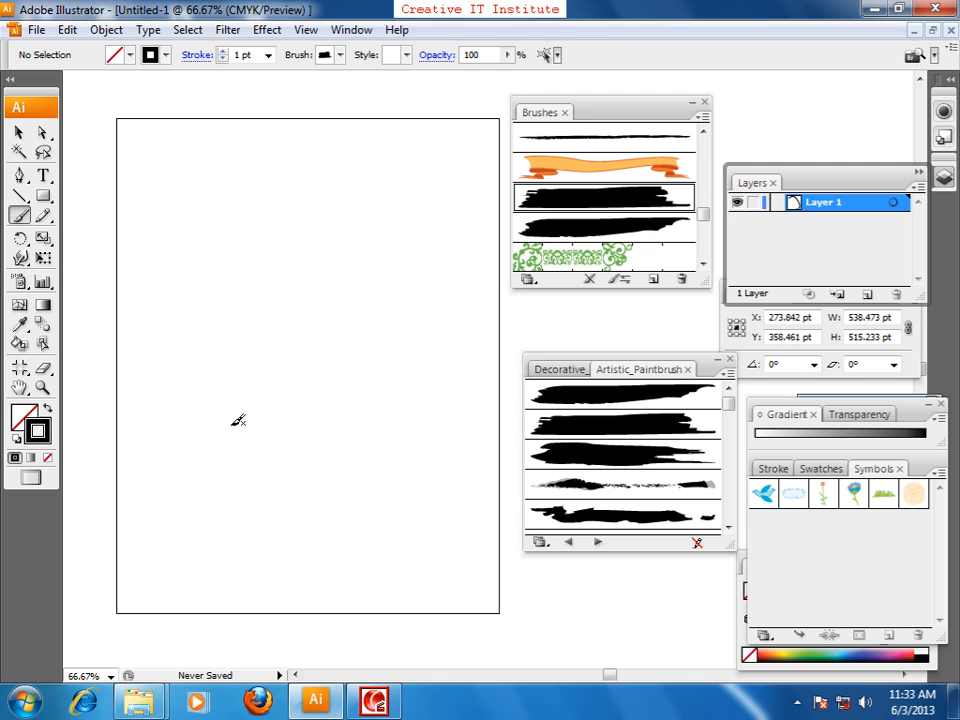
Paint an S-shaped stroke about 246 by 613 pt and two curved strokes about 85 by 115 and 170 by 357 pt.
{"action": "left_click_drag", "start_coordinate": [222, 222], "coordinate": [360, 591]}
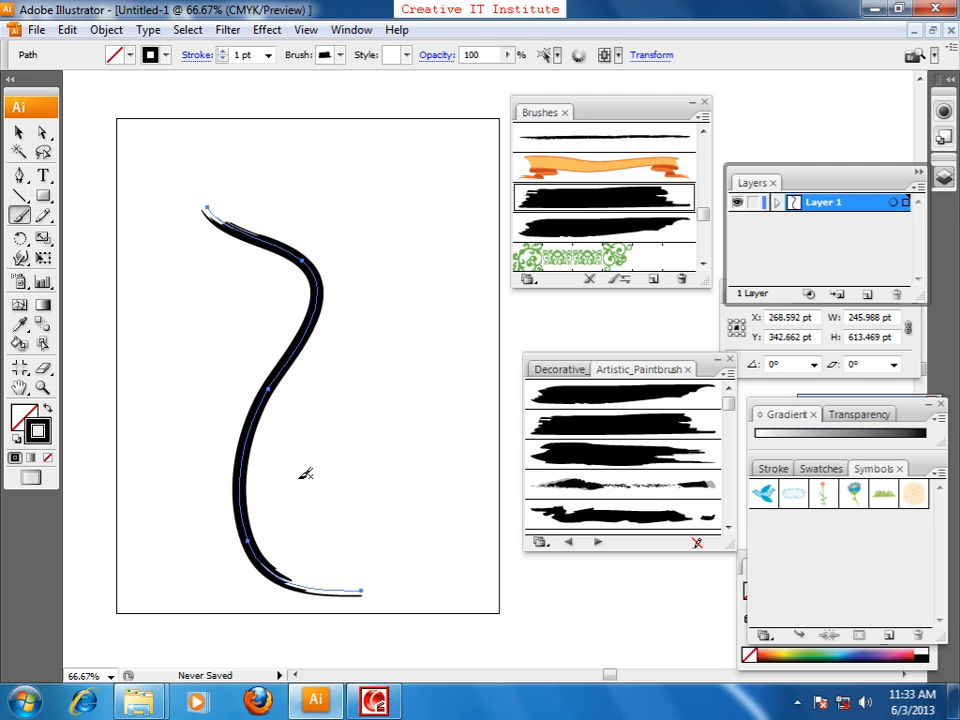
{"action": "left_click_drag", "start_coordinate": [306, 460], "coordinate": [360, 397]}
{"action": "mouse_move", "coordinate": [214, 449]}
{"action": "left_mouse_down"}
{"action": "mouse_move", "coordinate": [134, 216]}
{"action": "mouse_move", "coordinate": [138, 227]}
{"action": "left_mouse_up"}
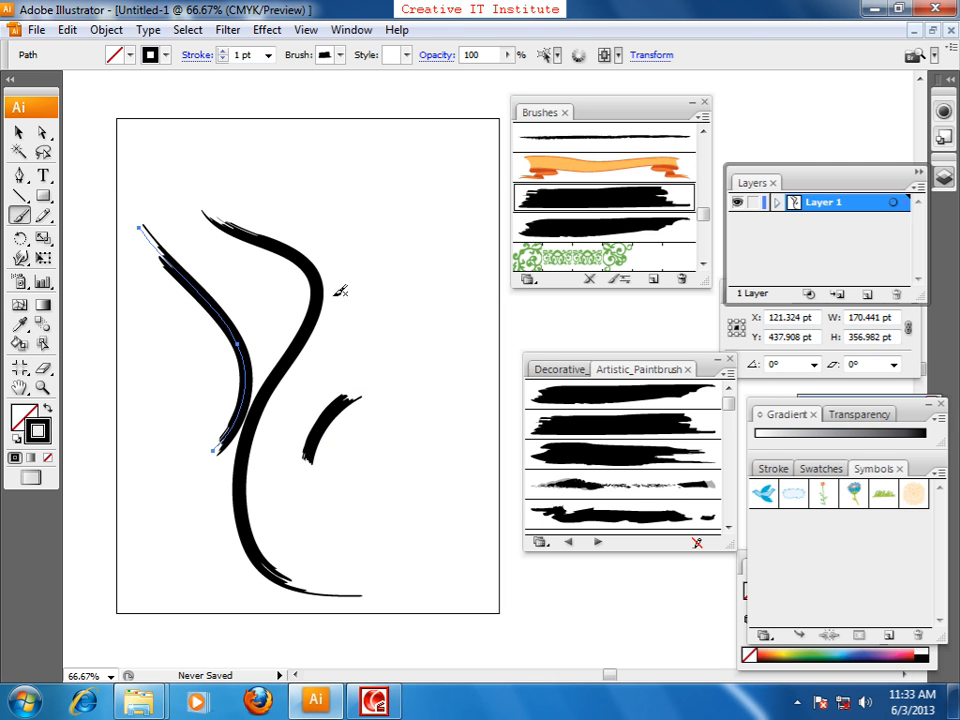
Select the short curved stroke and try to recolour it with a saturated pinkish red in the Color Picker.
{"action": "left_click", "coordinate": [18, 132]}
{"action": "left_click", "coordinate": [221, 227]}
{"action": "mouse_move", "coordinate": [133, 176]}
{"action": "left_mouse_down"}
{"action": "mouse_move", "coordinate": [454, 514]}
{"action": "mouse_move", "coordinate": [442, 505]}
{"action": "left_mouse_up"}
{"action": "left_click_drag", "start_coordinate": [396, 458], "coordinate": [322, 405]}
{"action": "double_click", "coordinate": [38, 436]}
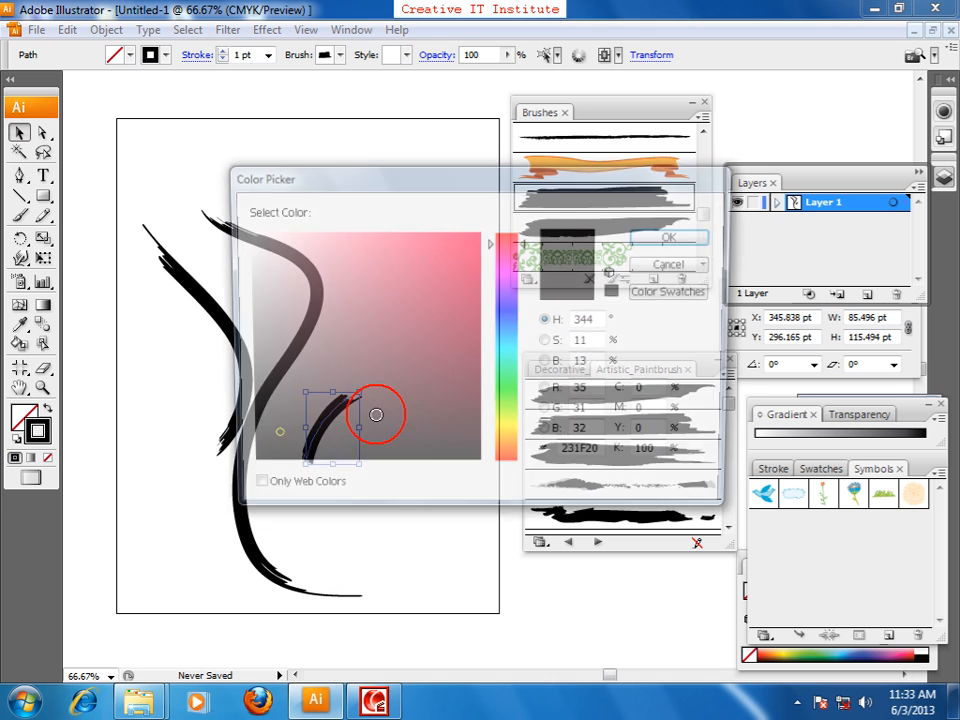
{"action": "left_click", "coordinate": [481, 270]}
{"action": "left_click", "coordinate": [692, 250]}
Select the three remaining brush strokes together and delete them.
{"action": "mouse_move", "coordinate": [298, 300]}
{"action": "left_mouse_down"}
{"action": "mouse_move", "coordinate": [343, 332]}
{"action": "mouse_move", "coordinate": [161, 332]}
{"action": "left_mouse_up"}
{"action": "key", "text": "Delete"}
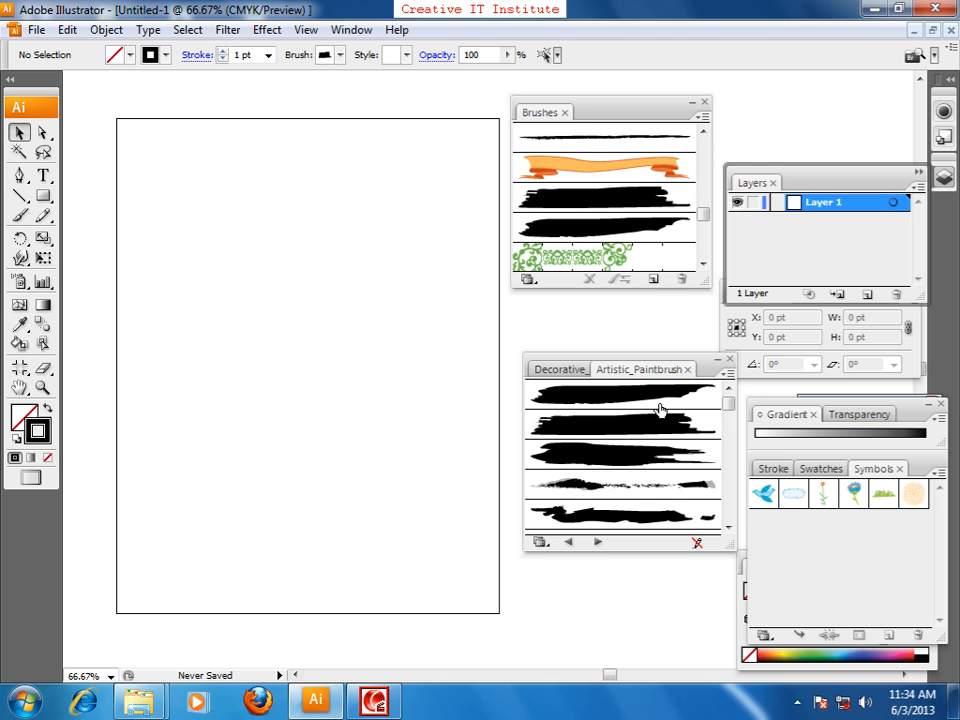
Look over the brush display options and locate the Ornamental Border pattern brush among the document's brushes.
{"action": "left_click", "coordinate": [701, 117]}
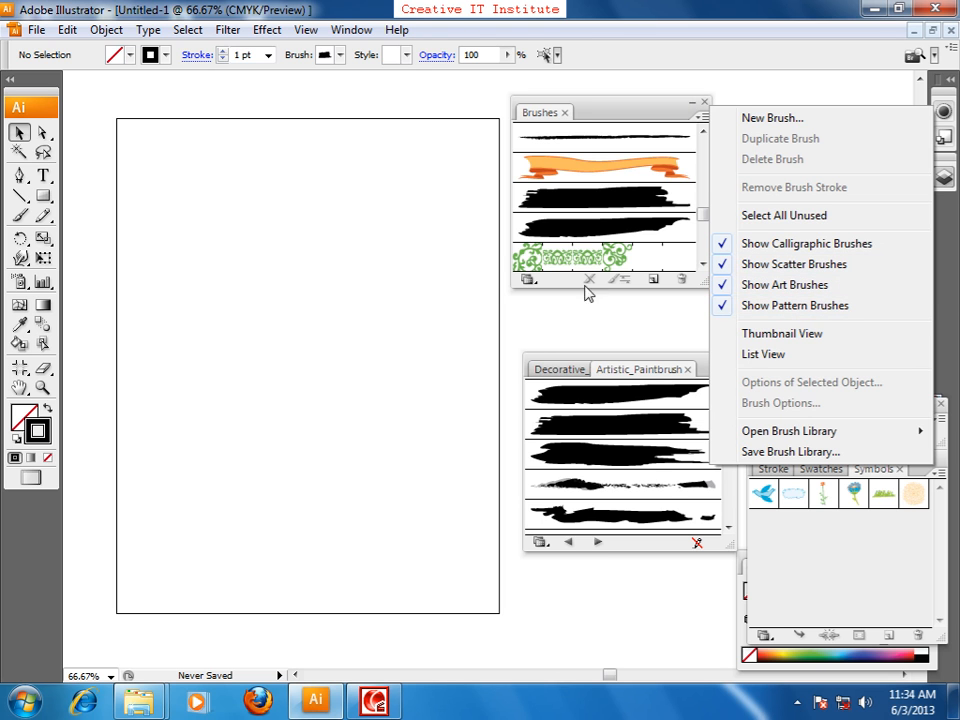
{"action": "left_click", "coordinate": [464, 295]}
{"action": "scroll", "coordinate": [378, 286], "scroll_direction": "up", "scroll_amount": 1}
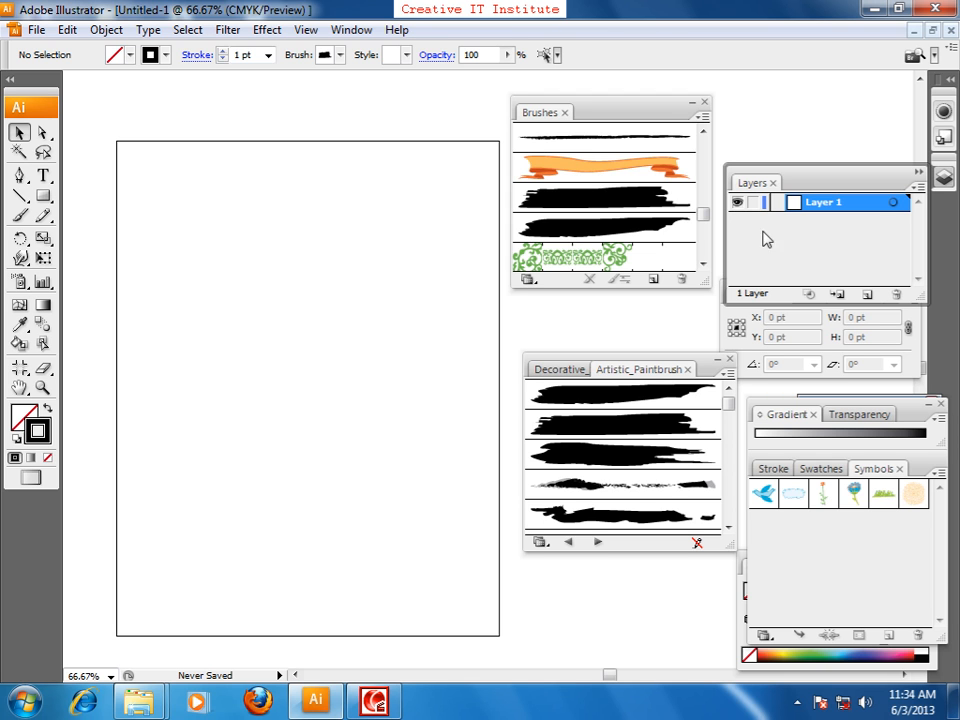
{"action": "left_click", "coordinate": [703, 263]}
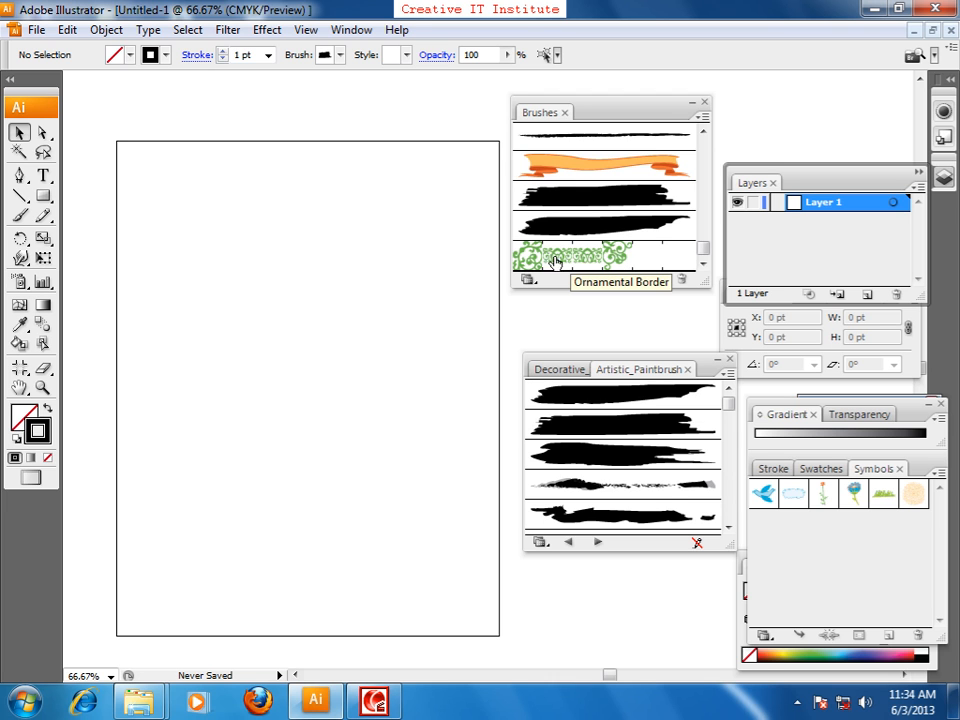
Draw a closed stepped outline of right-angled segments, about 595 by 705 pt, across the artboard with the Pen tool.
{"action": "left_click", "coordinate": [19, 175]}
{"action": "left_click", "coordinate": [136, 188]}
{"action": "left_click", "coordinate": [303, 188]}
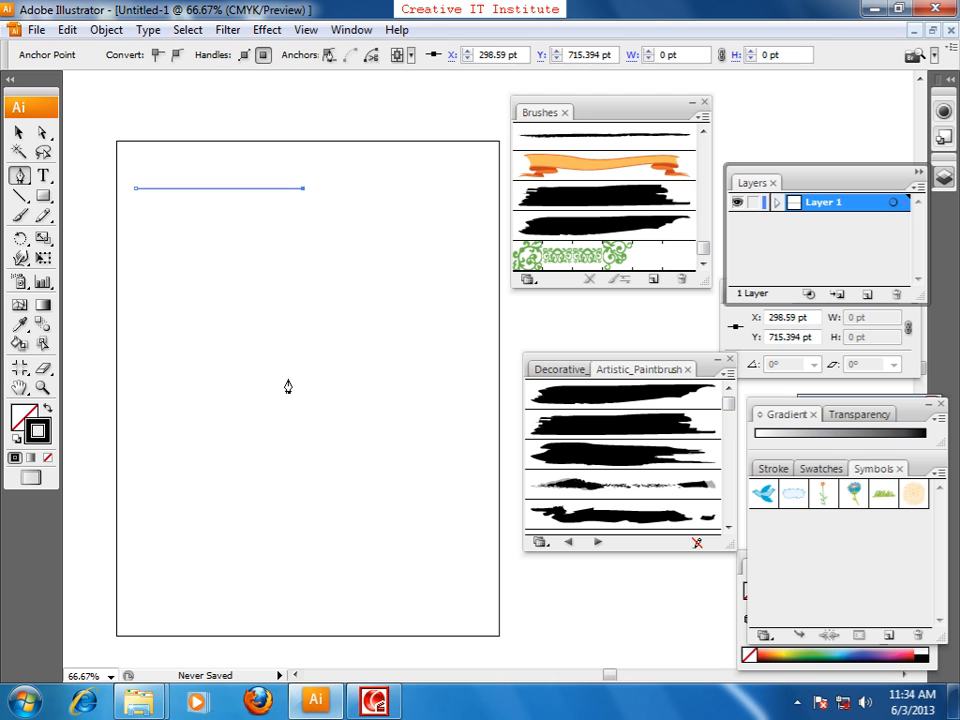
{"action": "left_click", "coordinate": [303, 319]}
{"action": "left_click", "coordinate": [410, 319]}
{"action": "left_click", "coordinate": [410, 414]}
{"action": "left_click", "coordinate": [280, 414]}
{"action": "left_click", "coordinate": [280, 540]}
{"action": "left_click", "coordinate": [481, 540]}
{"action": "left_click", "coordinate": [482, 628]}
{"action": "left_click", "coordinate": [183, 628]}
{"action": "left_click", "coordinate": [183, 471]}
{"action": "left_click", "coordinate": [112, 470]}
{"action": "left_click", "coordinate": [109, 311]}
{"action": "left_click", "coordinate": [191, 311]}
{"action": "left_click", "coordinate": [191, 237]}
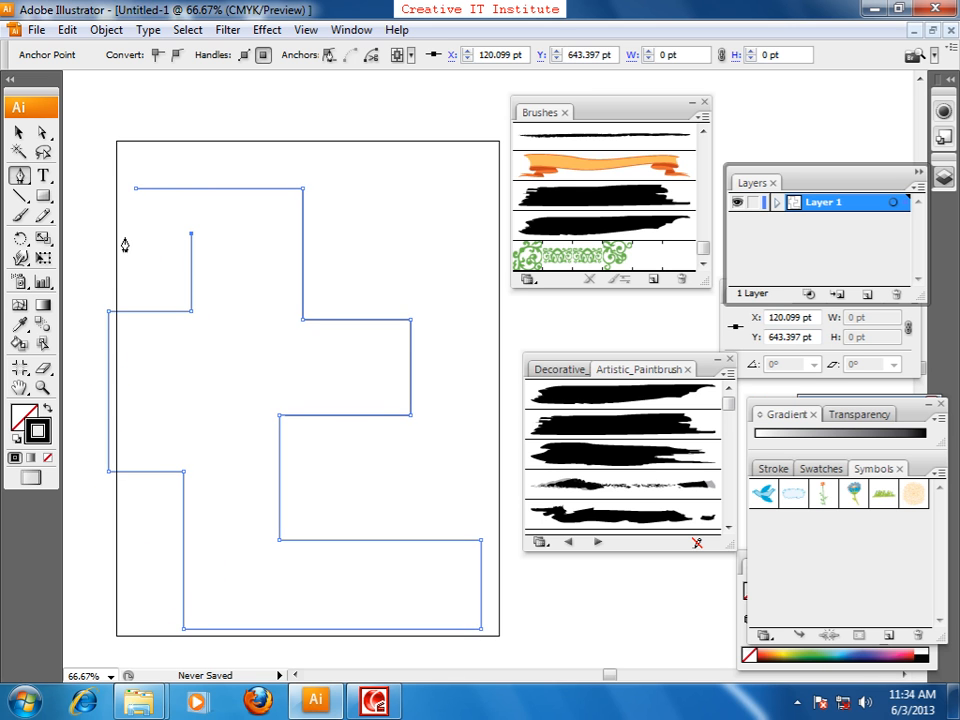
{"action": "left_click", "coordinate": [137, 234]}
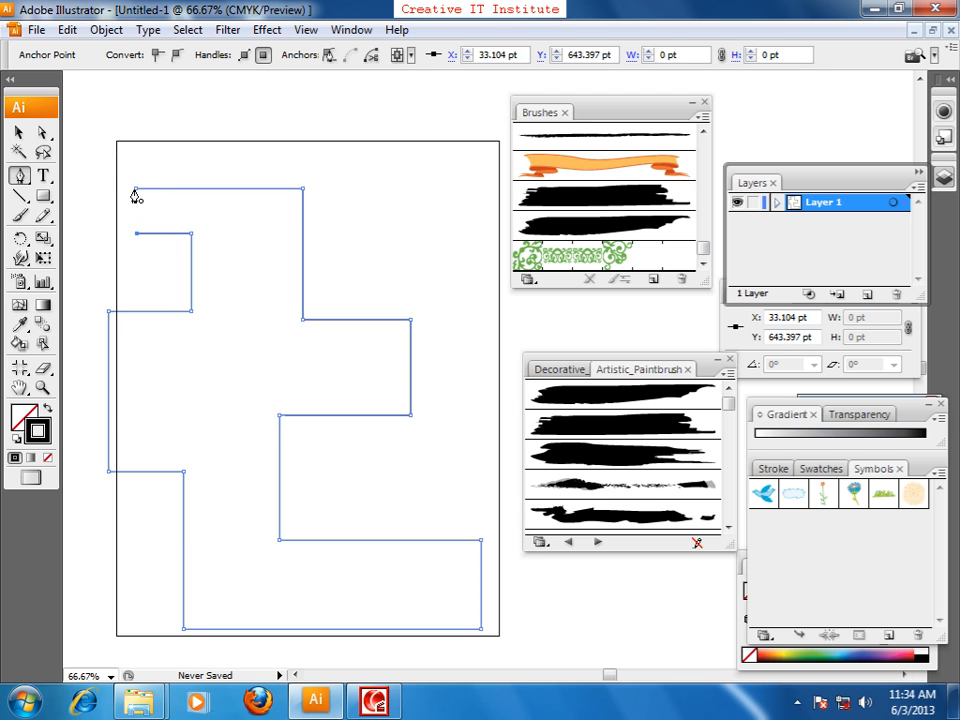
{"action": "left_click", "coordinate": [136, 189]}
{"action": "key", "text": "v"}
{"action": "left_click", "coordinate": [258, 169]}
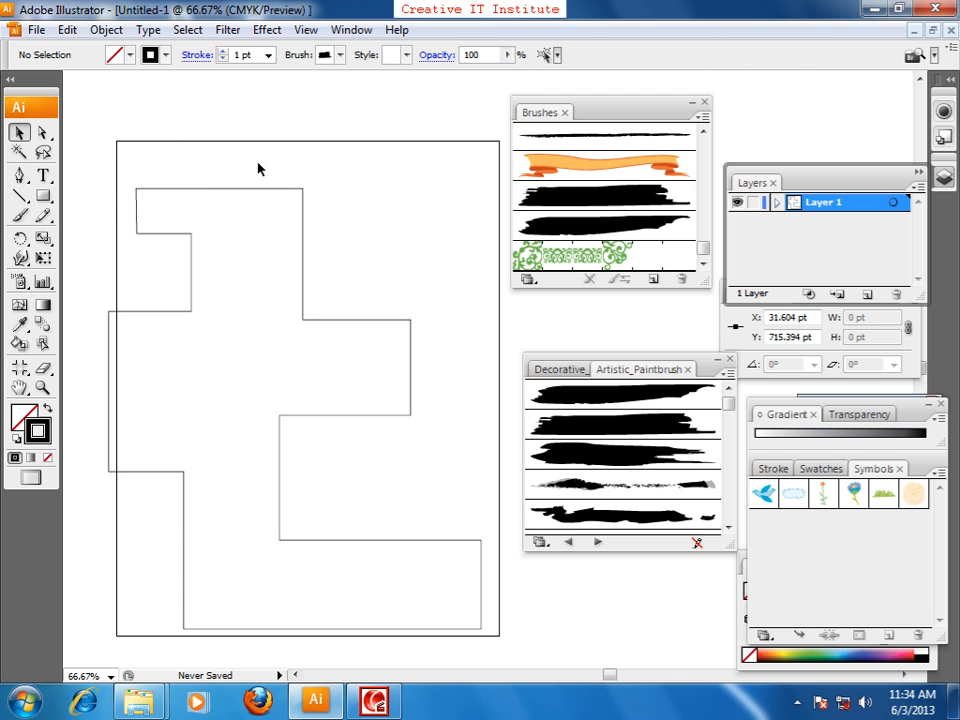
Apply the green Ornamental Border pattern brush to the stepped outline and inspect its corners at 150%.
{"action": "left_click_drag", "start_coordinate": [258, 169], "coordinate": [401, 251]}
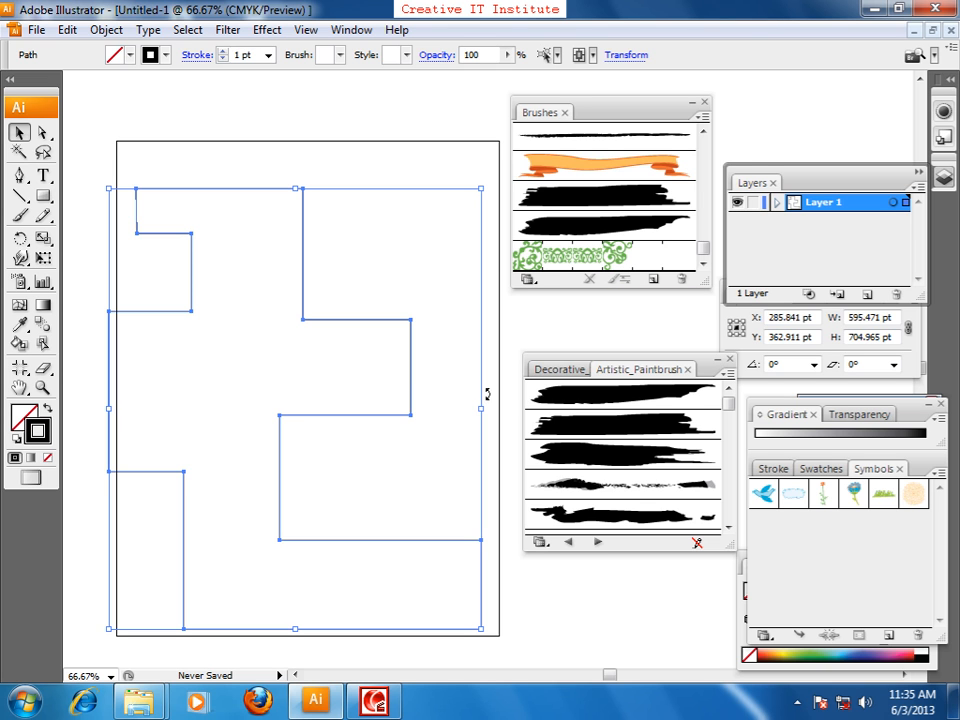
{"action": "left_click", "coordinate": [545, 258]}
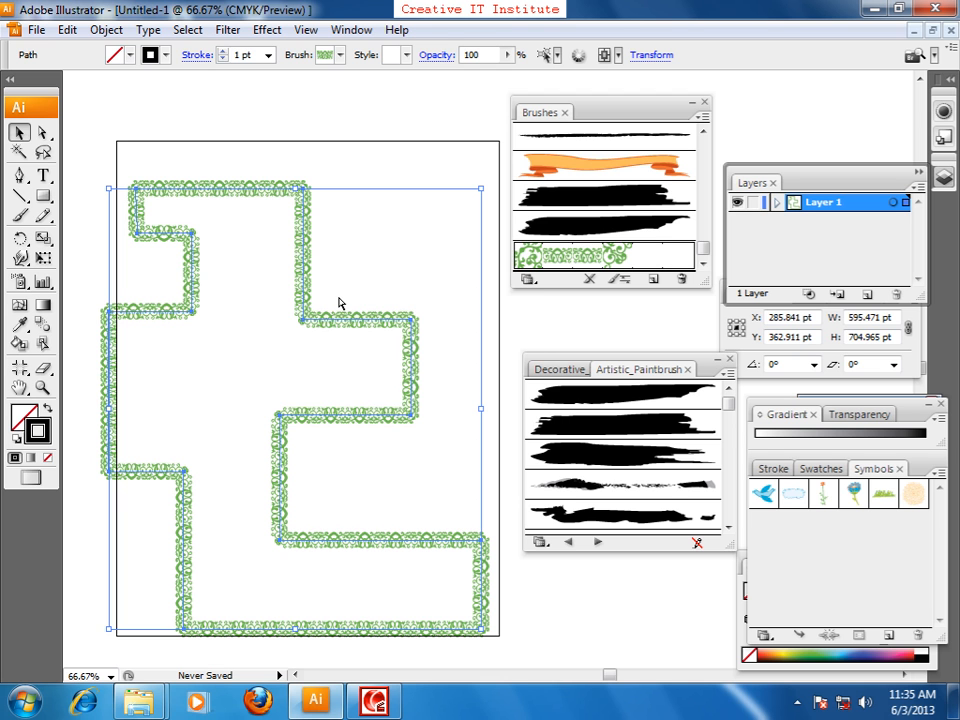
{"action": "key", "text": "ctrl+plus"}
{"action": "key", "text": "ctrl+plus"}
{"action": "left_click_drag", "start_coordinate": [267, 240], "coordinate": [370, 366]}
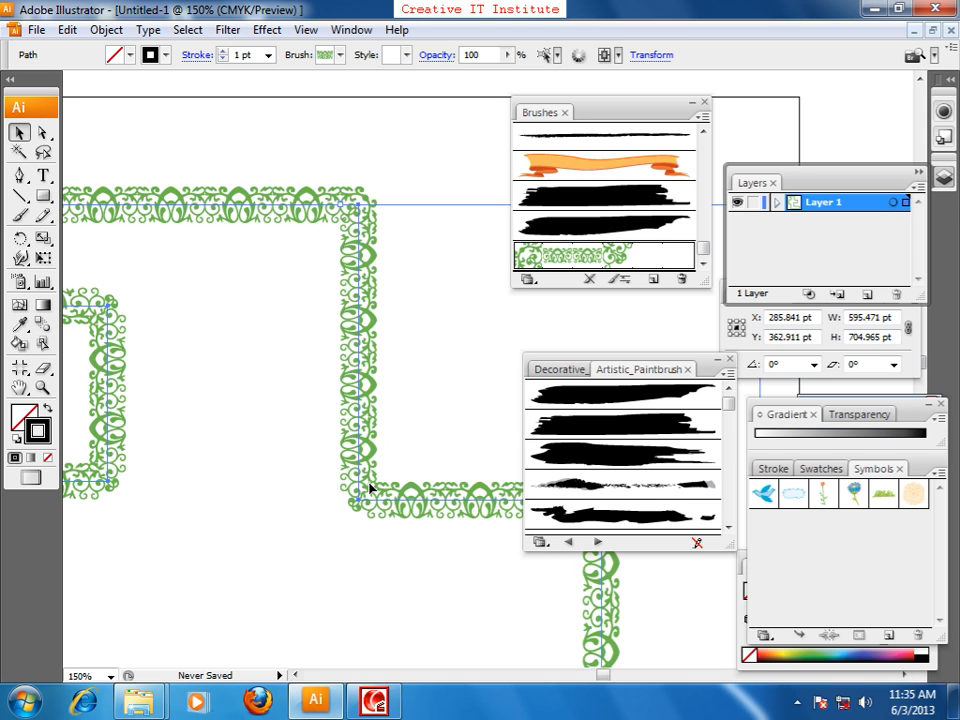
{"action": "left_click_drag", "start_coordinate": [326, 438], "coordinate": [307, 367]}
Select the stepped outline with the ornamental border and delete it.
{"action": "key", "text": "ctrl+minus"}
{"action": "key", "text": "ctrl+minus"}
{"action": "key", "text": "ctrl+minus"}
{"action": "left_click_drag", "start_coordinate": [197, 292], "coordinate": [266, 388]}
{"action": "key", "text": "Delete"}
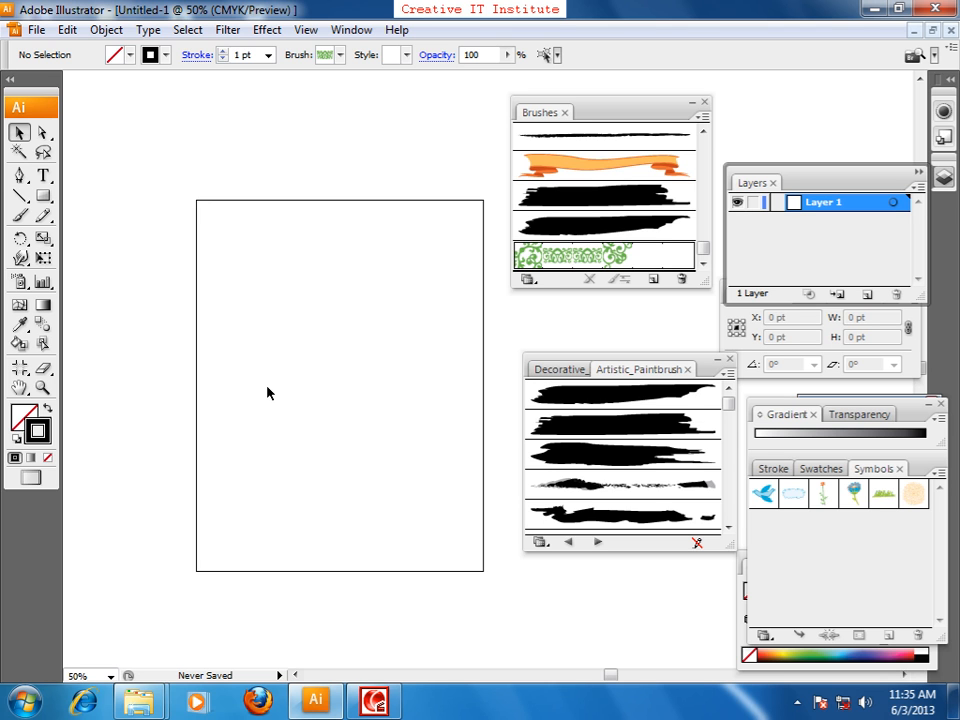
Draw a 612 by 792 pt rectangle exactly over the artboard edges.
{"action": "left_click", "coordinate": [43, 196]}
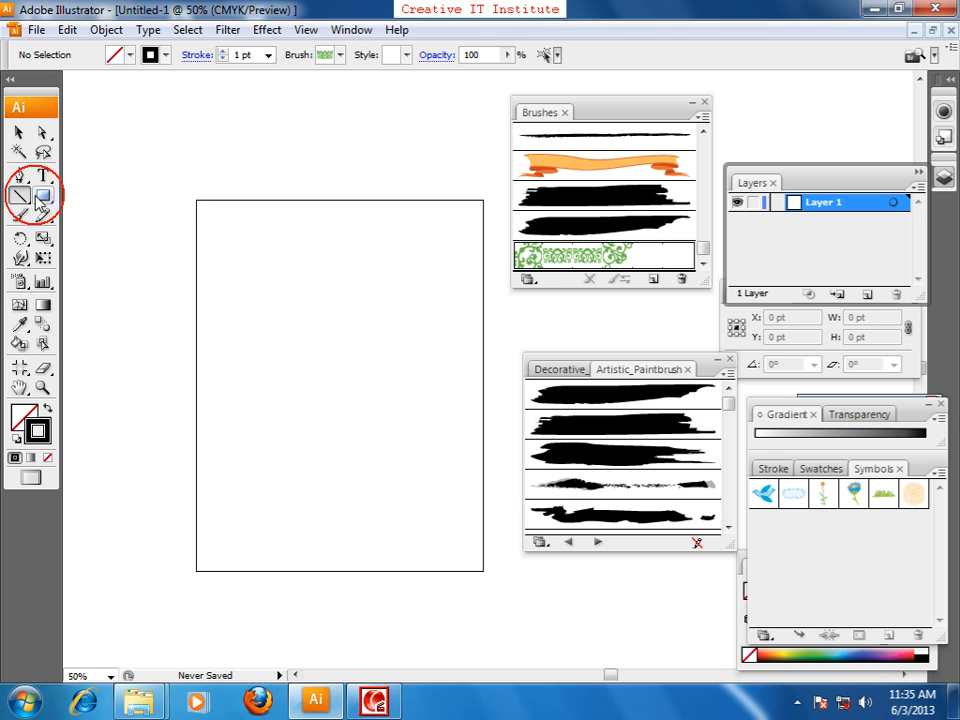
{"action": "left_click_drag", "start_coordinate": [196, 200], "coordinate": [484, 571]}
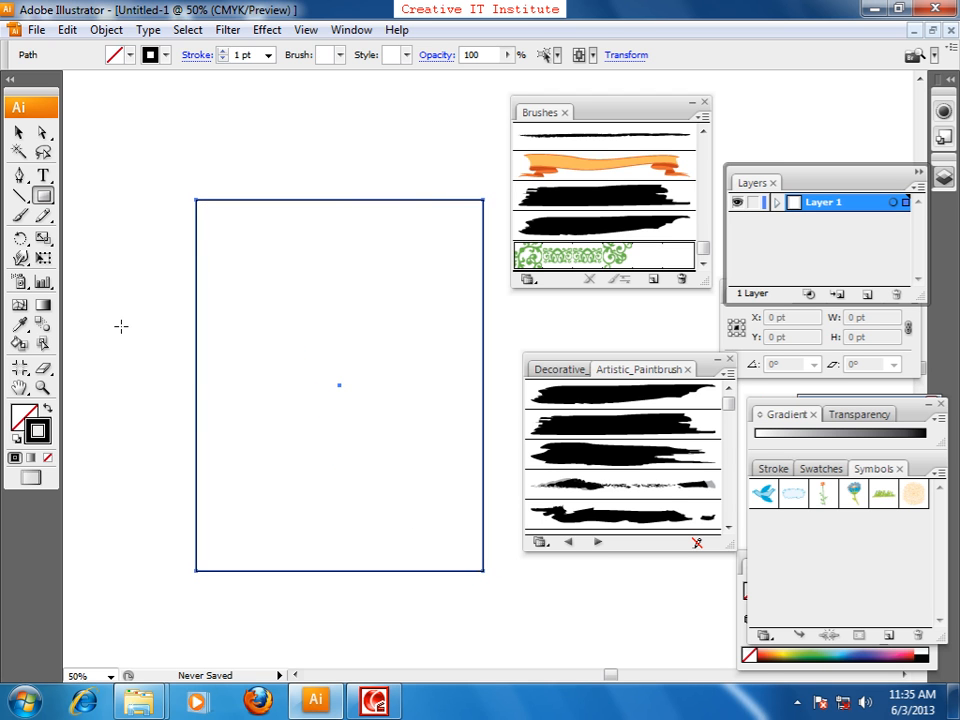
{"action": "key", "text": "v"}
{"action": "left_click", "coordinate": [217, 222]}
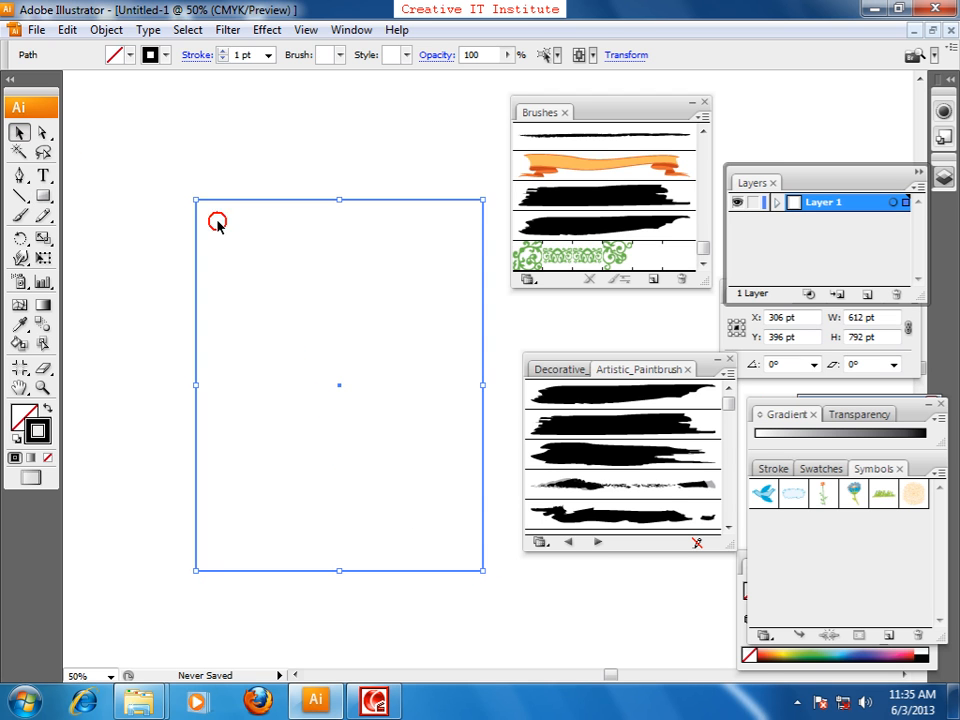
Load the Borders_Frames brush library and apply its last brush, the olive-brown frame, to the selected rectangle.
{"action": "left_click", "coordinate": [241, 356]}
{"action": "left_click_drag", "start_coordinate": [285, 92], "coordinate": [323, 204]}
{"action": "left_click", "coordinate": [350, 30]}
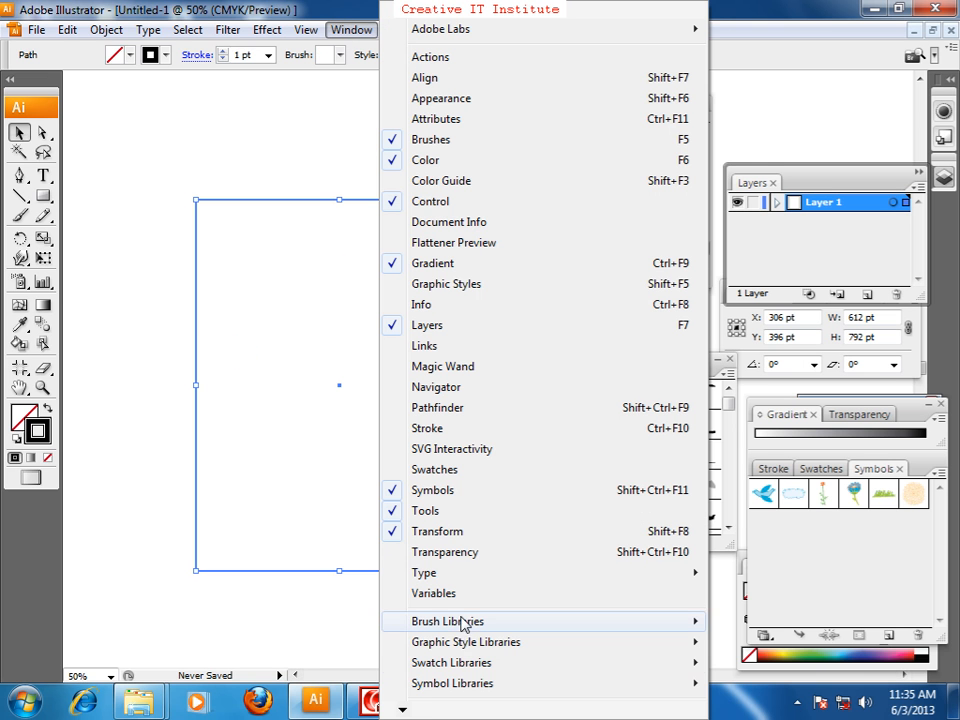
{"action": "mouse_move", "coordinate": [418, 622]}
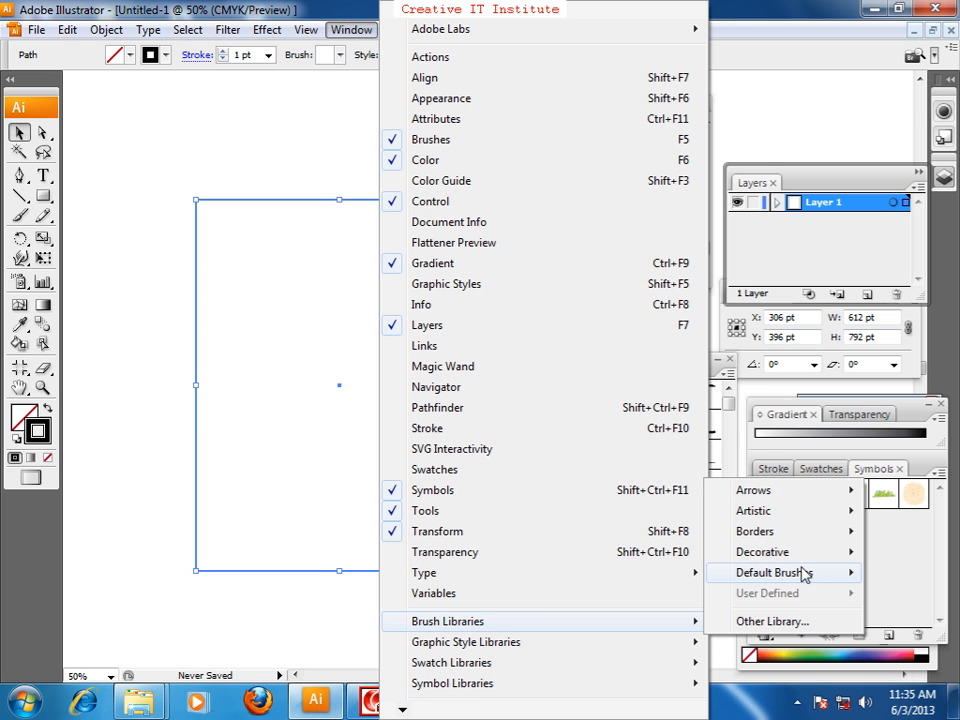
{"action": "mouse_move", "coordinate": [782, 559]}
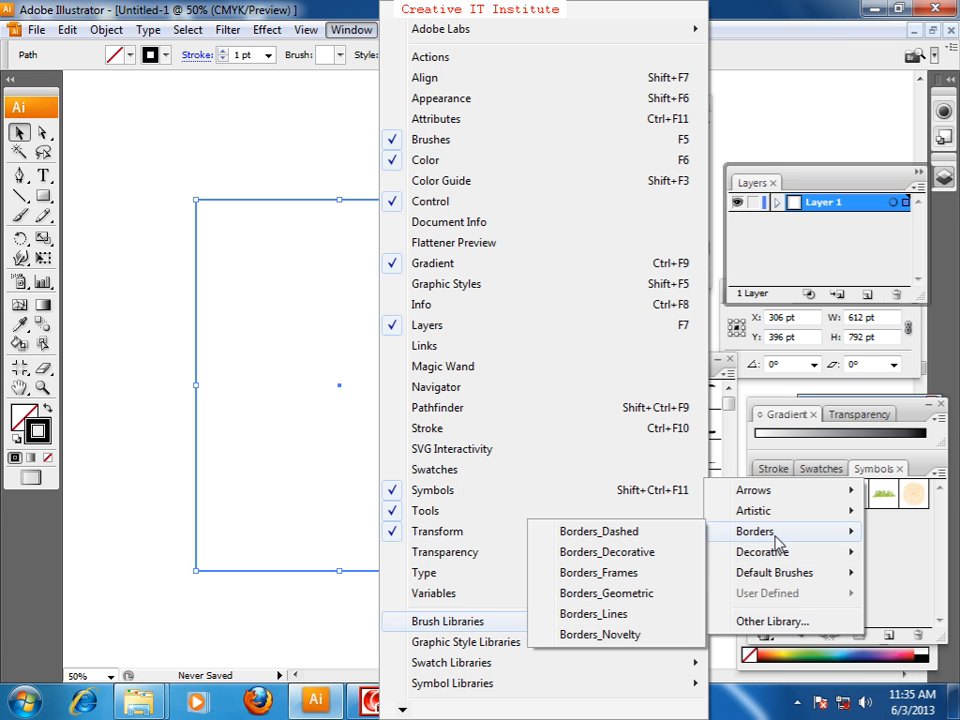
{"action": "left_click", "coordinate": [630, 574]}
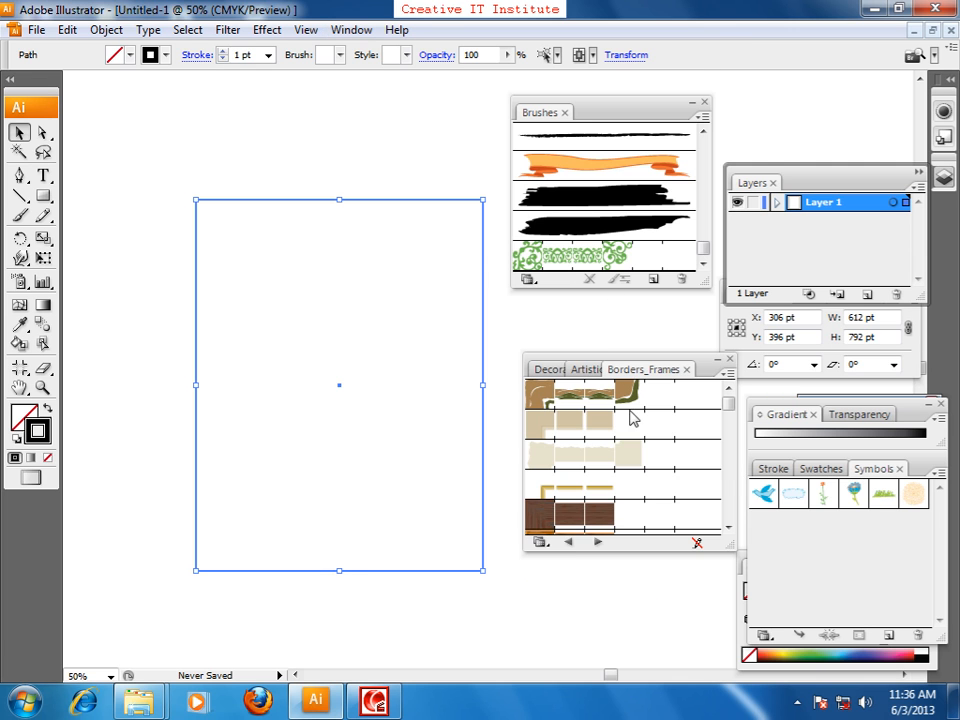
{"action": "left_click_drag", "start_coordinate": [731, 409], "coordinate": [731, 530]}
{"action": "left_click", "coordinate": [656, 526]}
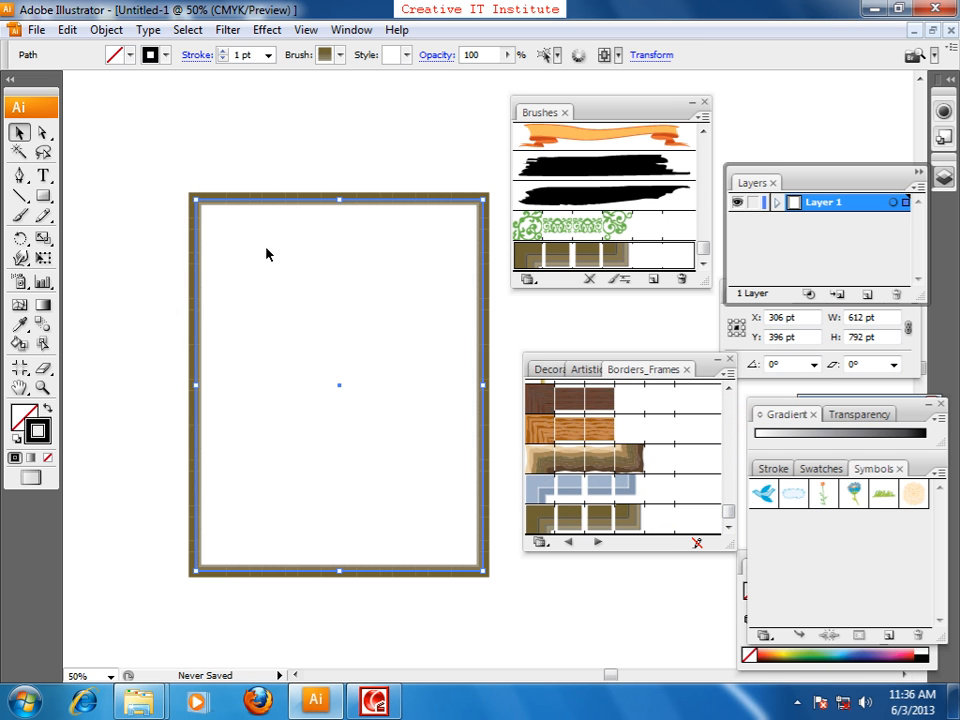
Load the Borders_Decorative brush library and apply its orange scrollwork border to the rectangle.
{"action": "left_click", "coordinate": [352, 30]}
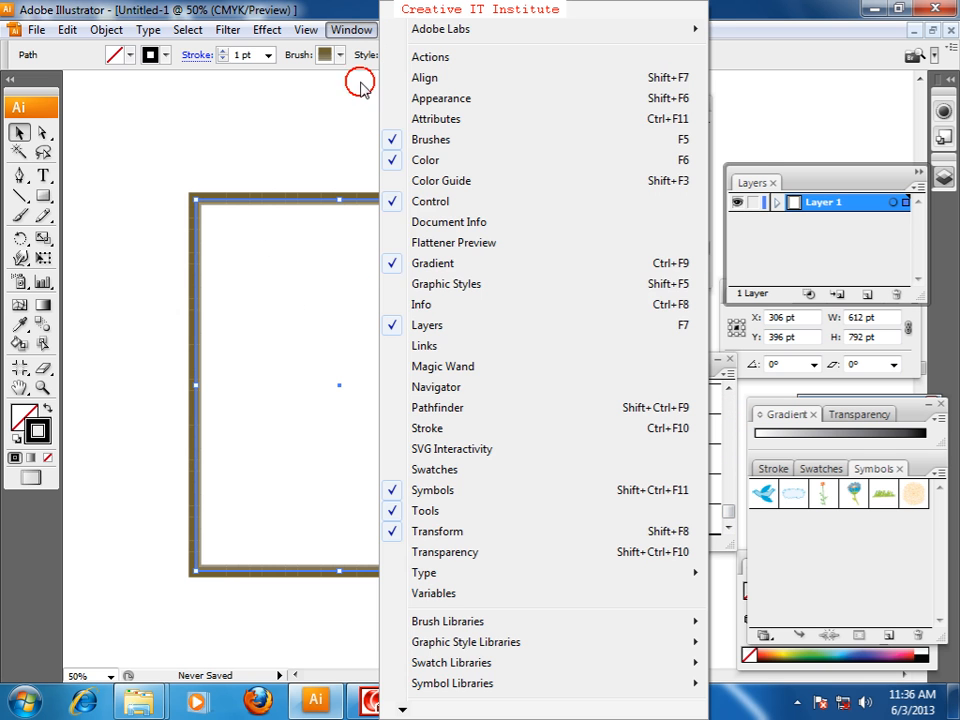
{"action": "mouse_move", "coordinate": [452, 620]}
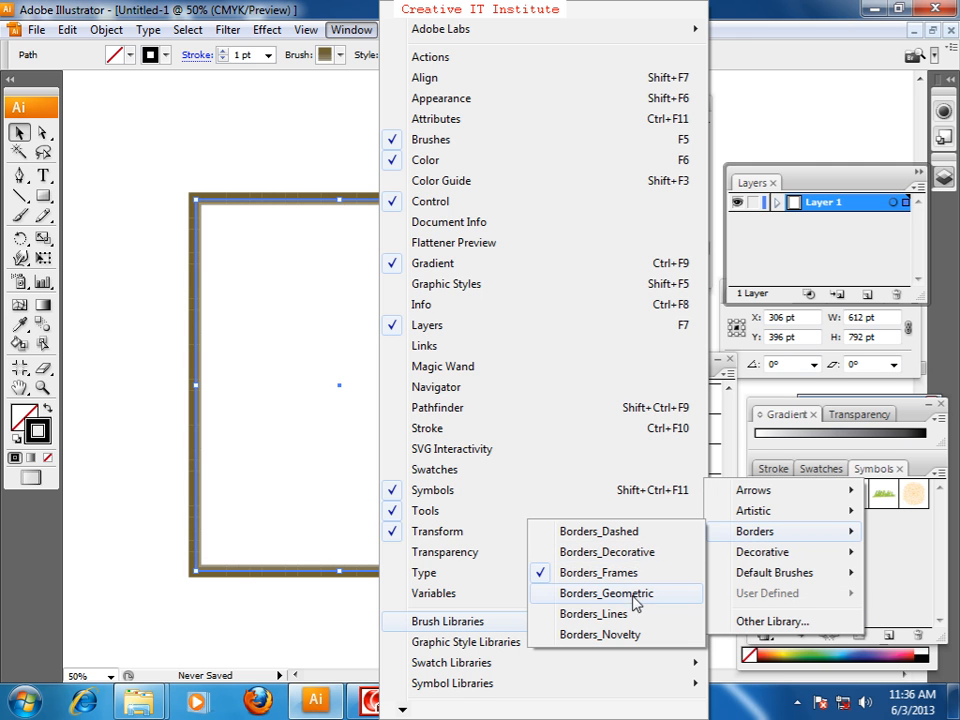
{"action": "left_click", "coordinate": [634, 552]}
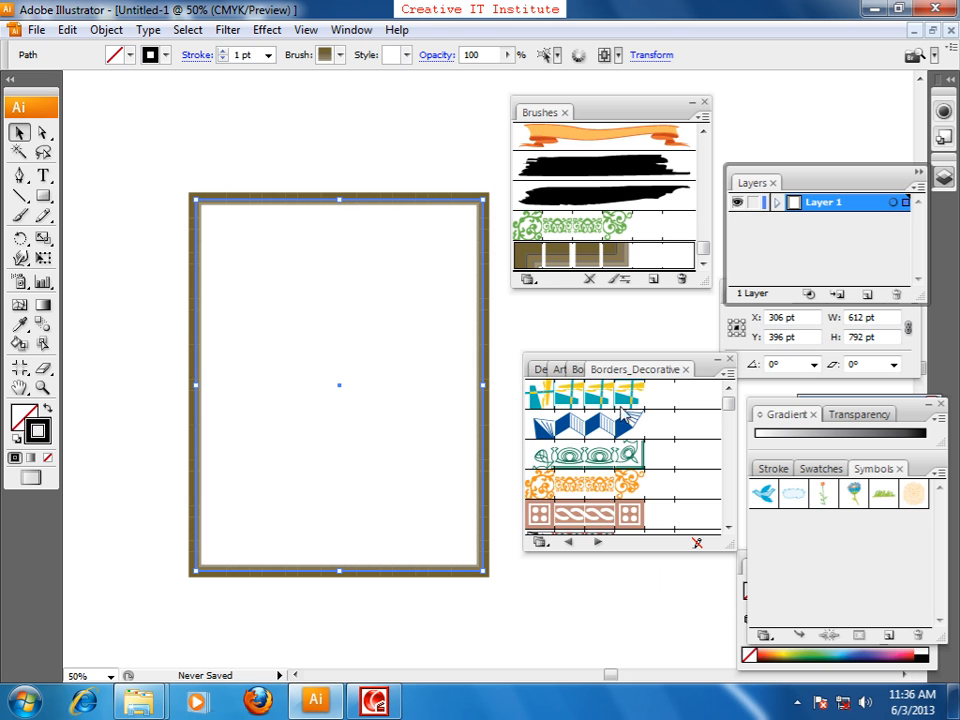
{"action": "left_click", "coordinate": [728, 529]}
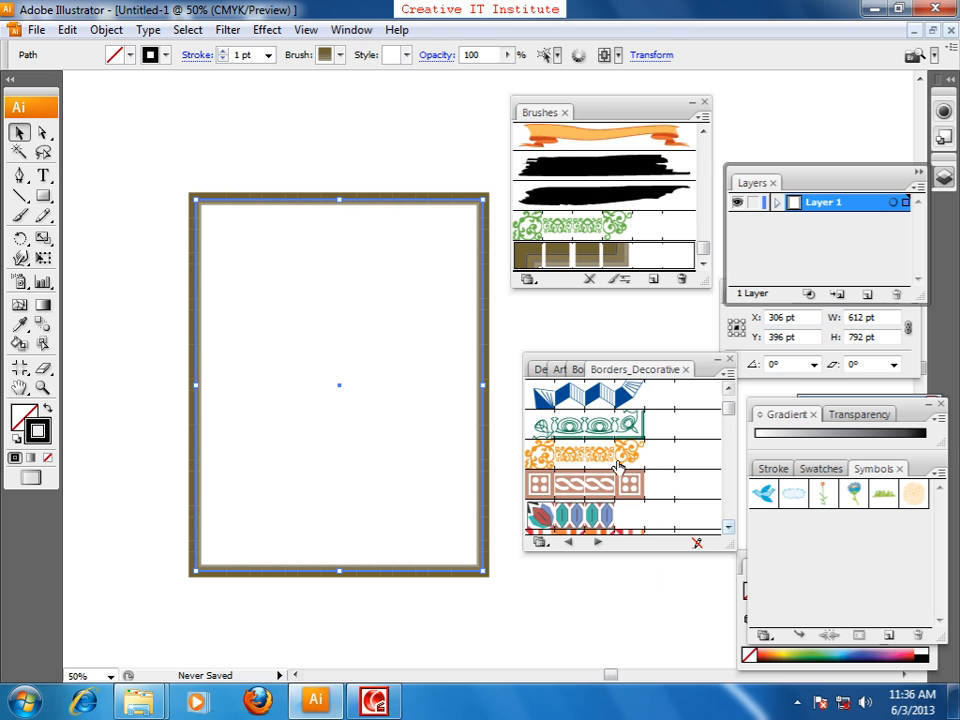
{"action": "left_click", "coordinate": [594, 455]}
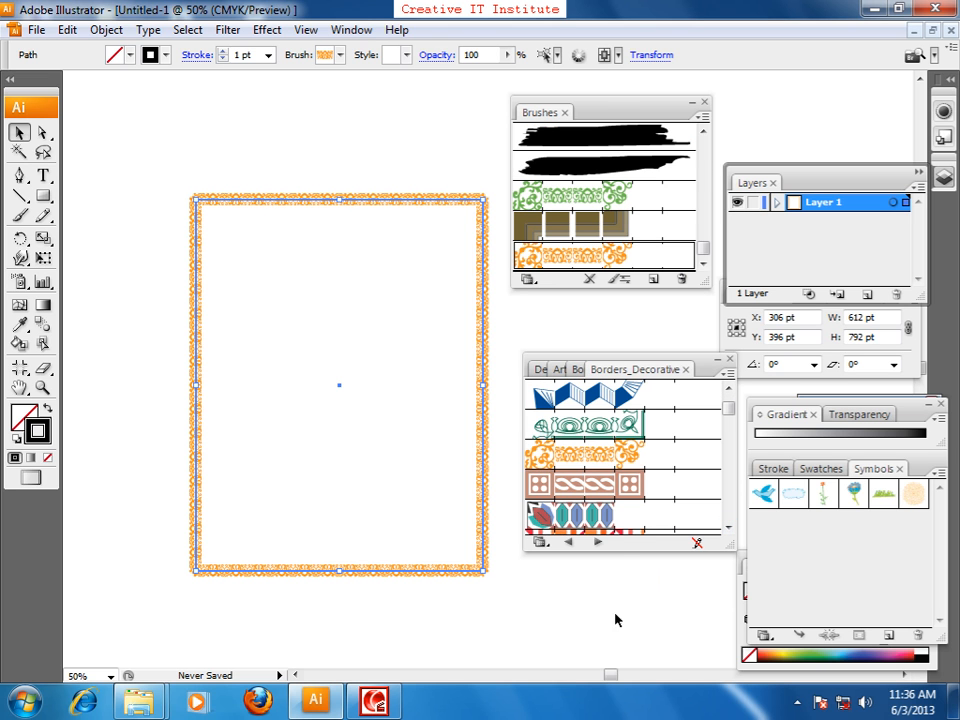
Try further Borders_Decorative brushes on the rectangle, including the braided, leaf-tile and purple-cornered ones, ending with the black and gold curved brush.
{"action": "left_click", "coordinate": [588, 486]}
{"action": "left_click", "coordinate": [594, 516]}
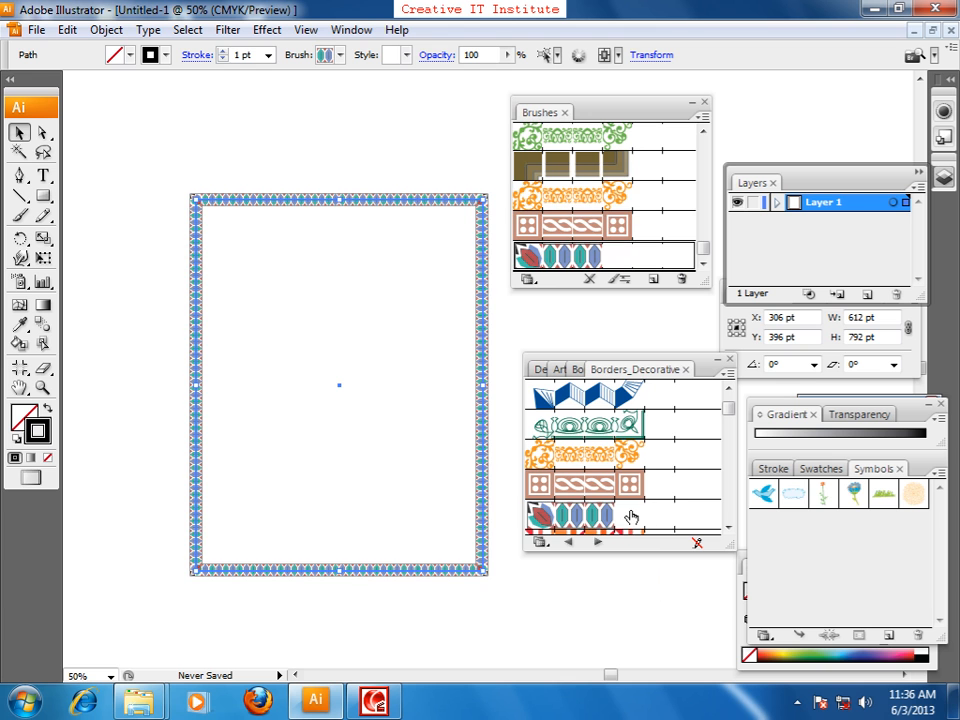
{"action": "scroll", "coordinate": [683, 529], "scroll_direction": "down", "scroll_amount": 1}
{"action": "left_click", "coordinate": [728, 529]}
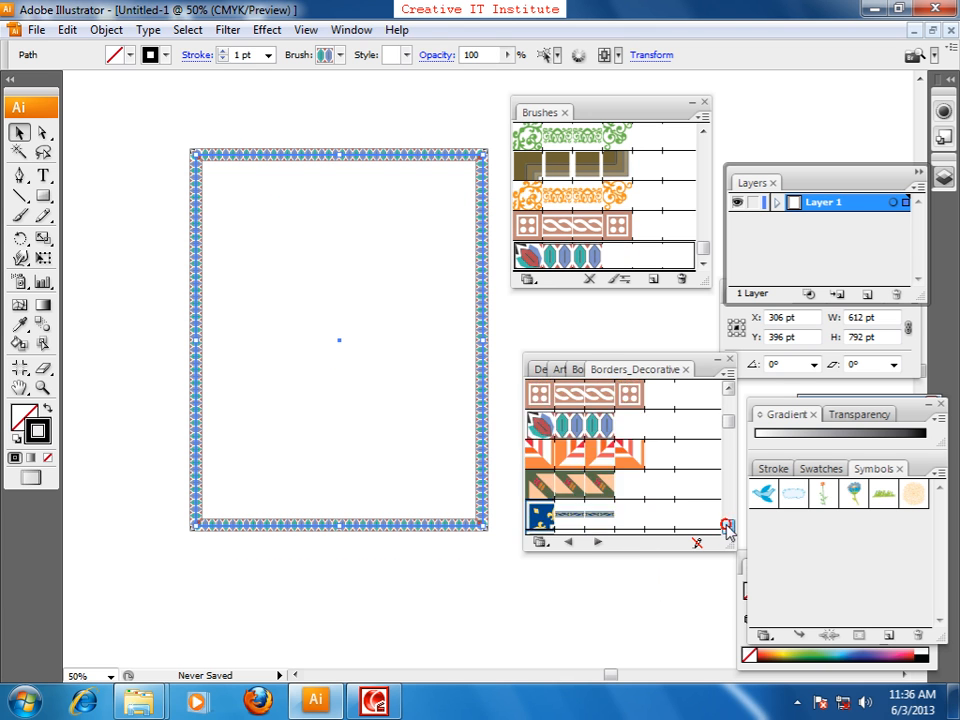
{"action": "left_click", "coordinate": [606, 452]}
{"action": "left_click", "coordinate": [635, 487]}
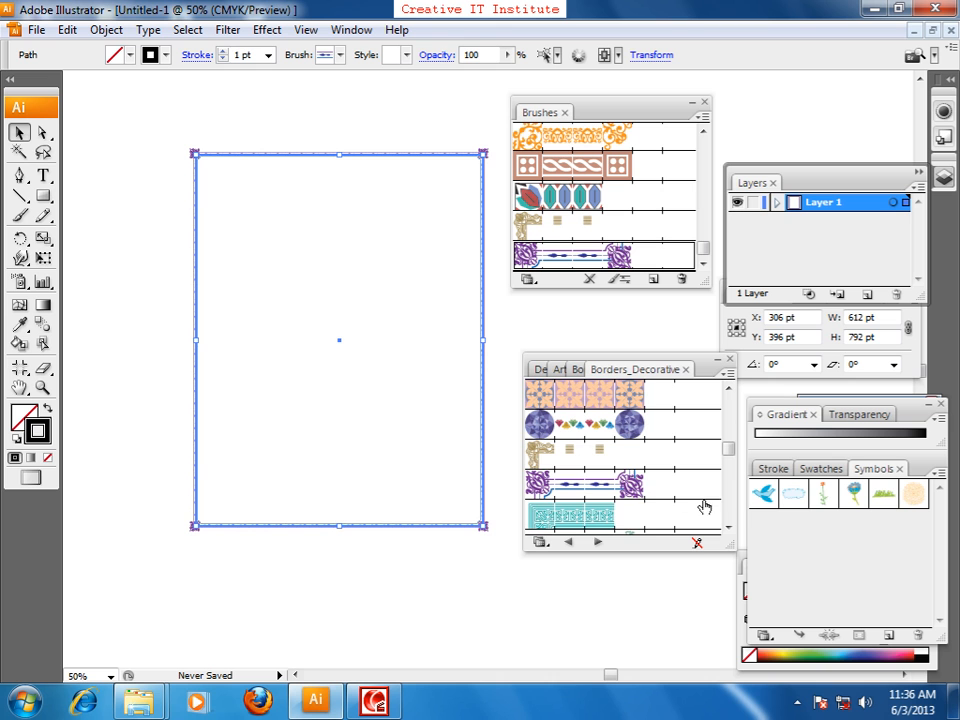
{"action": "left_click", "coordinate": [728, 529]}
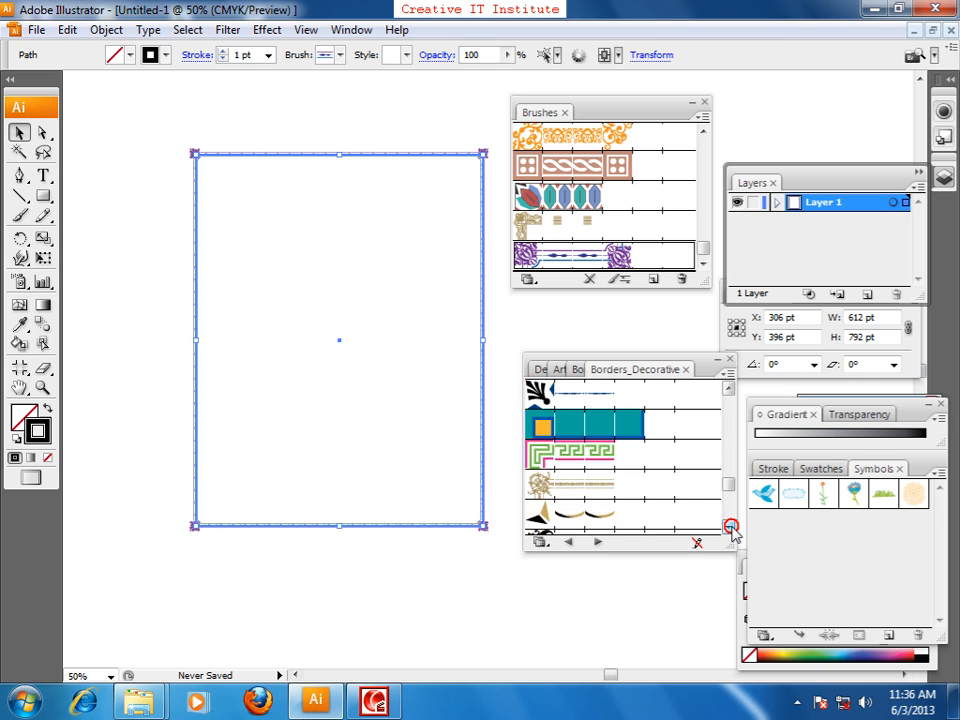
{"action": "left_click", "coordinate": [585, 400]}
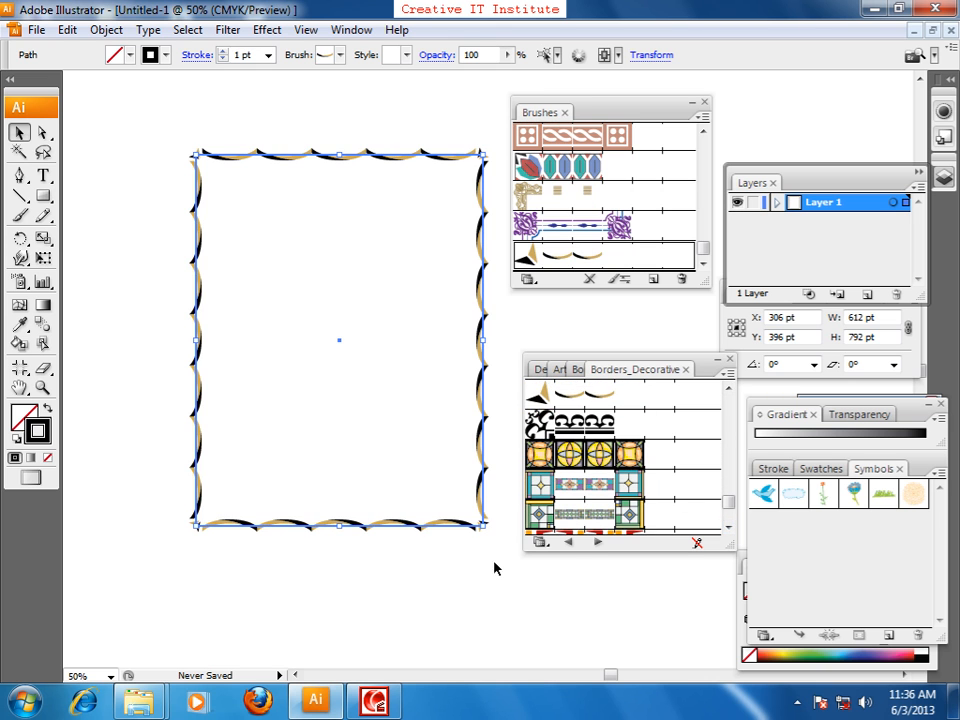
Reselect the bordered rectangle, try the Sonata pattern brush on it, and reapply the black and gold curved brush.
{"action": "left_click", "coordinate": [313, 375]}
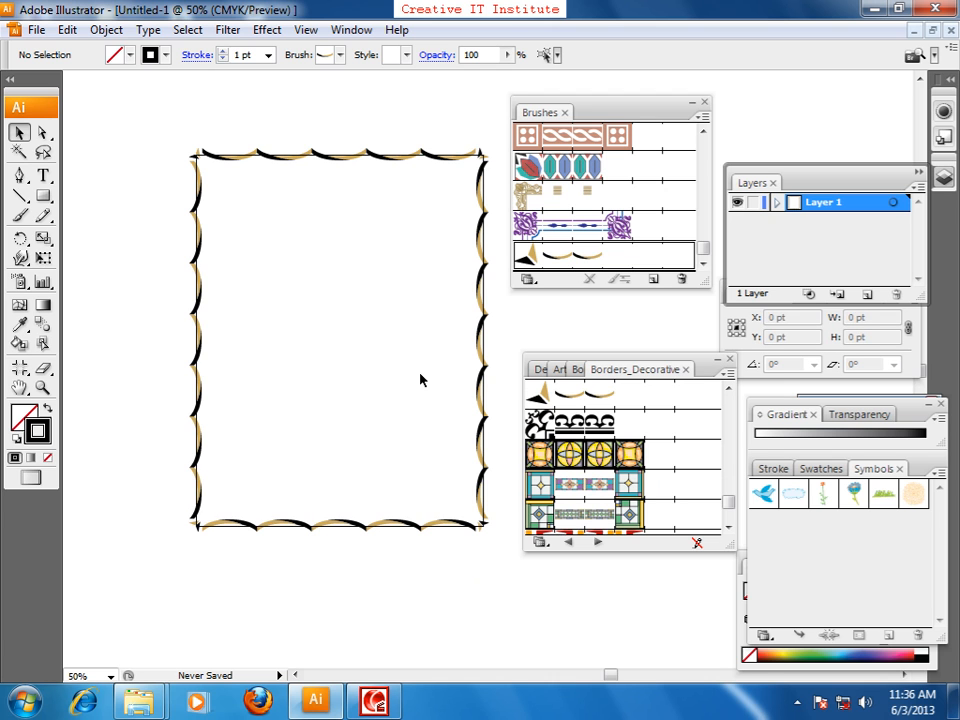
{"action": "left_click_drag", "start_coordinate": [175, 332], "coordinate": [222, 398]}
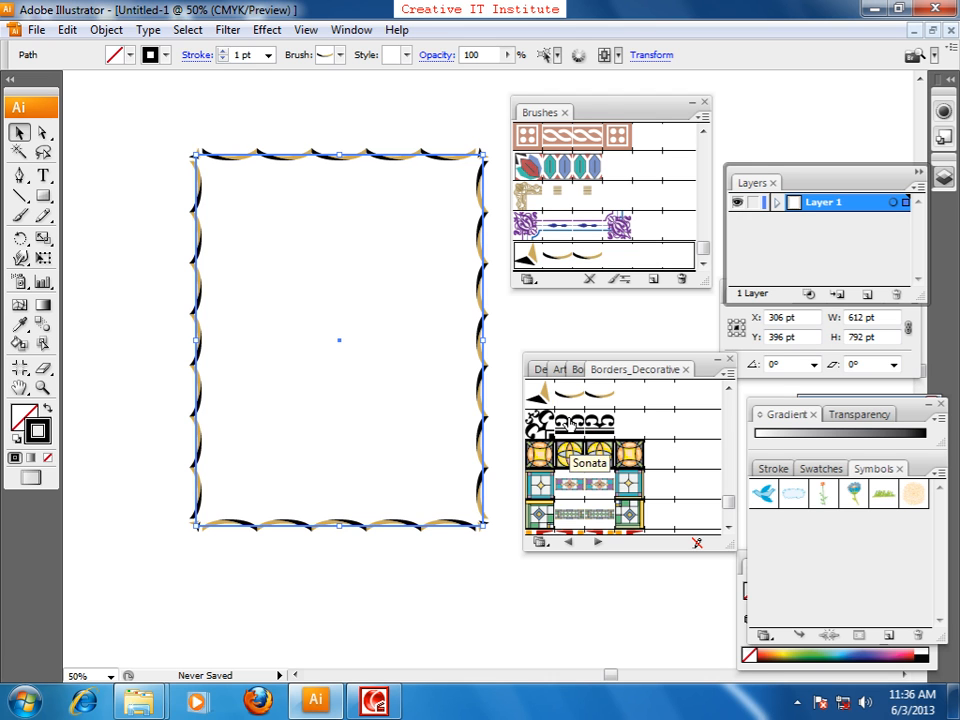
{"action": "left_click", "coordinate": [560, 425]}
{"action": "left_click", "coordinate": [565, 391]}
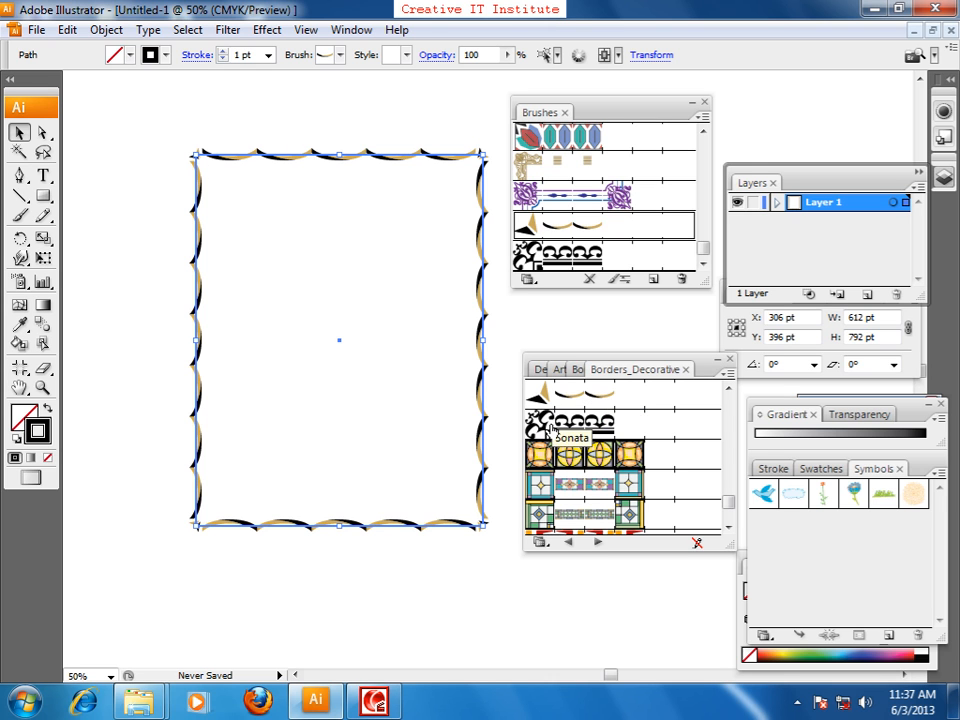
Select the rectangle with the black and gold border and delete it from the artboard.
{"action": "left_click", "coordinate": [225, 107]}
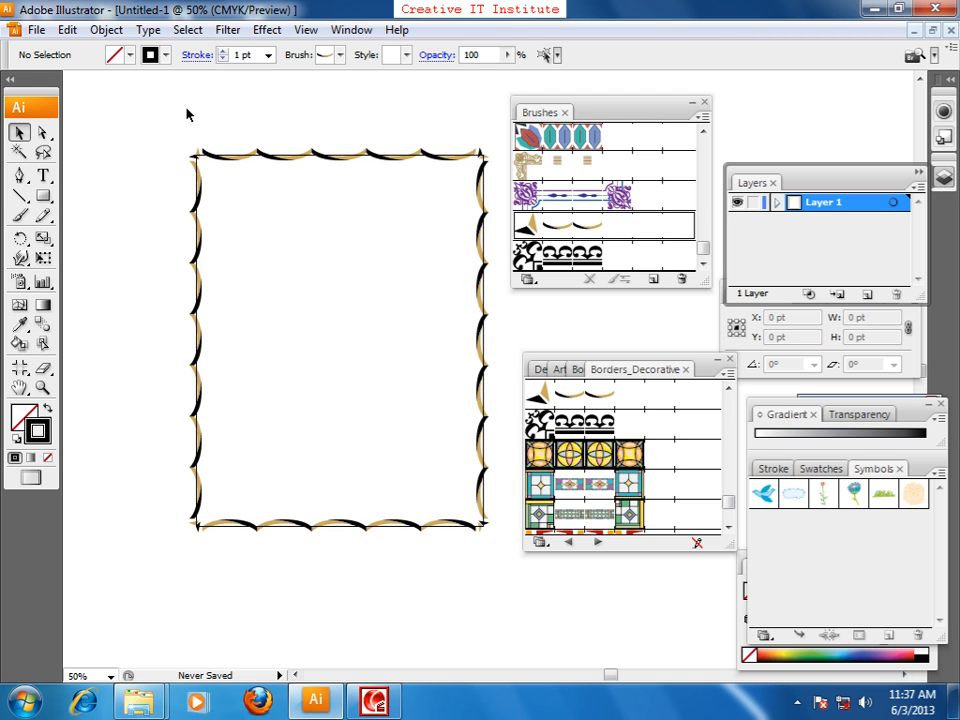
{"action": "left_click_drag", "start_coordinate": [186, 108], "coordinate": [246, 190]}
{"action": "scroll", "coordinate": [332, 285], "scroll_direction": "down", "scroll_amount": 2}
{"action": "scroll", "coordinate": [416, 513], "scroll_direction": "up", "scroll_amount": 5}
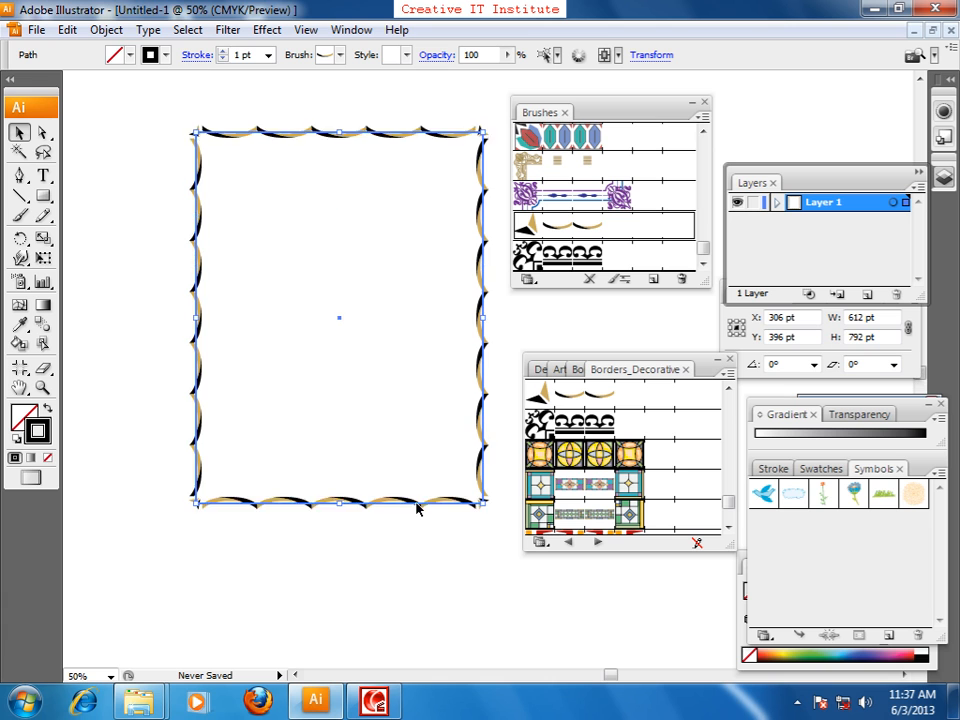
{"action": "left_click", "coordinate": [342, 258]}
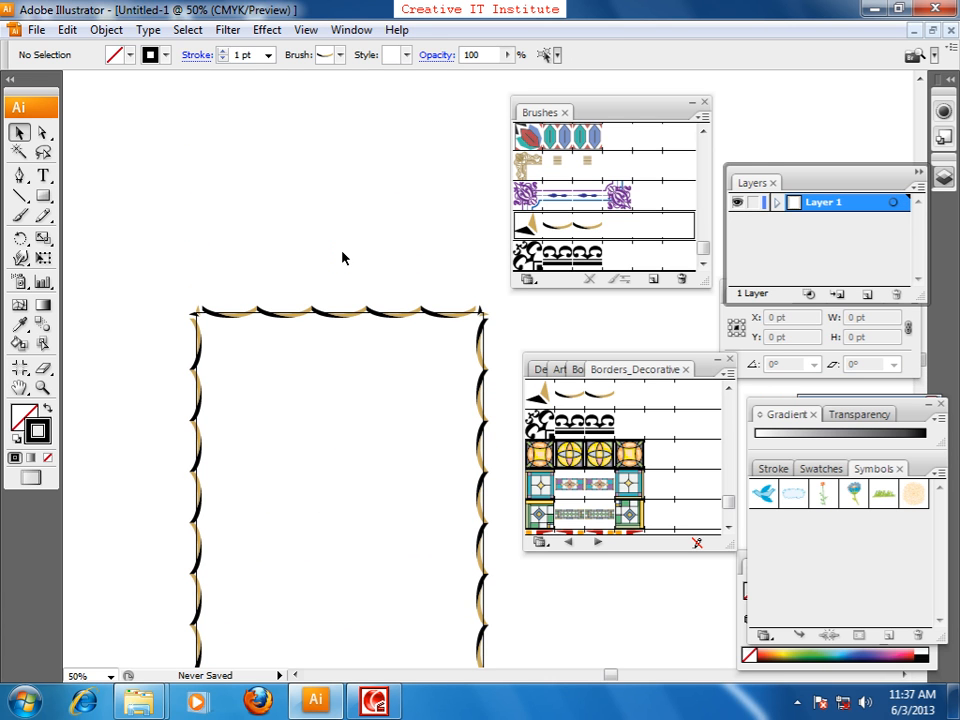
{"action": "left_click_drag", "start_coordinate": [342, 252], "coordinate": [385, 368]}
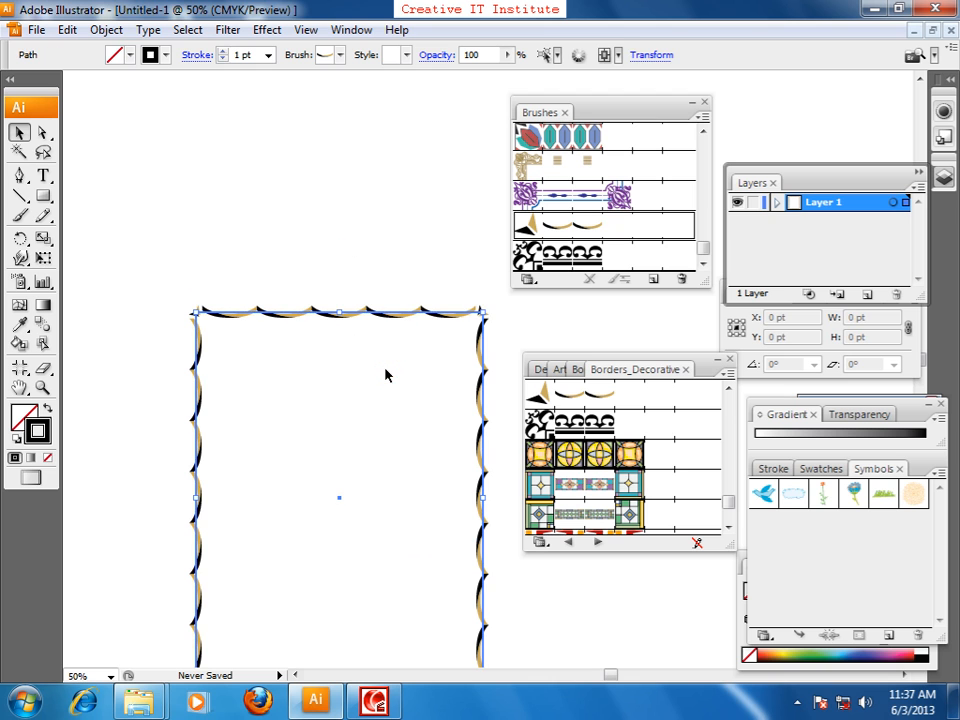
{"action": "key", "text": "Delete"}
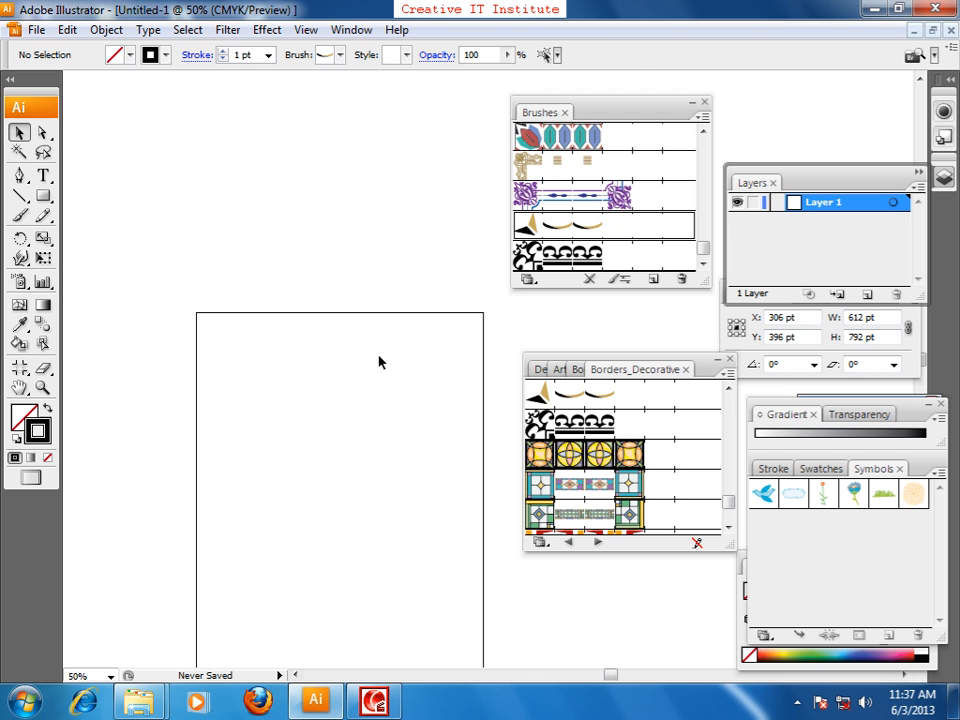
{"action": "left_click_drag", "start_coordinate": [306, 246], "coordinate": [346, 430]}
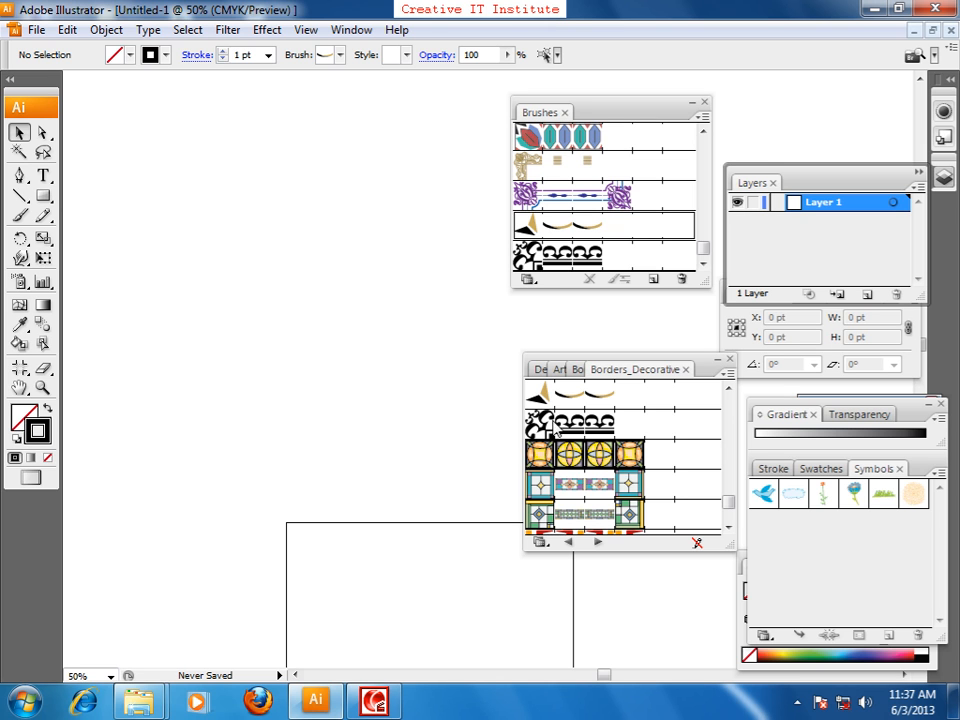
Add the point text "Creative" above the artboard and enlarge it to about 96.75 pt.
{"action": "key", "text": "space"}
{"action": "left_click_drag", "start_coordinate": [357, 387], "coordinate": [212, 320]}
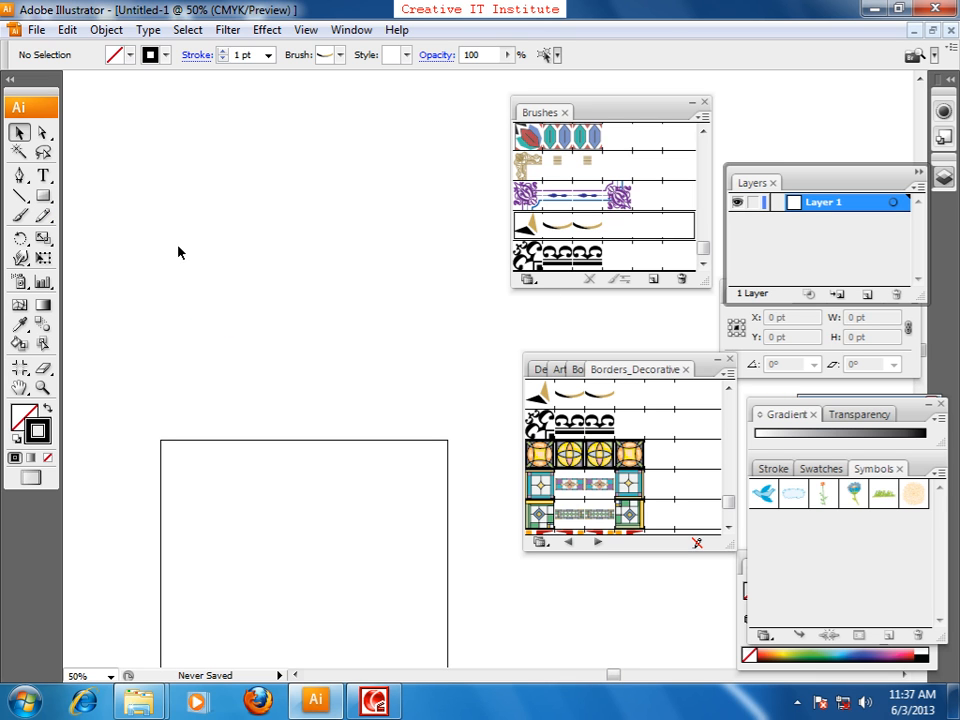
{"action": "left_click", "coordinate": [43, 175]}
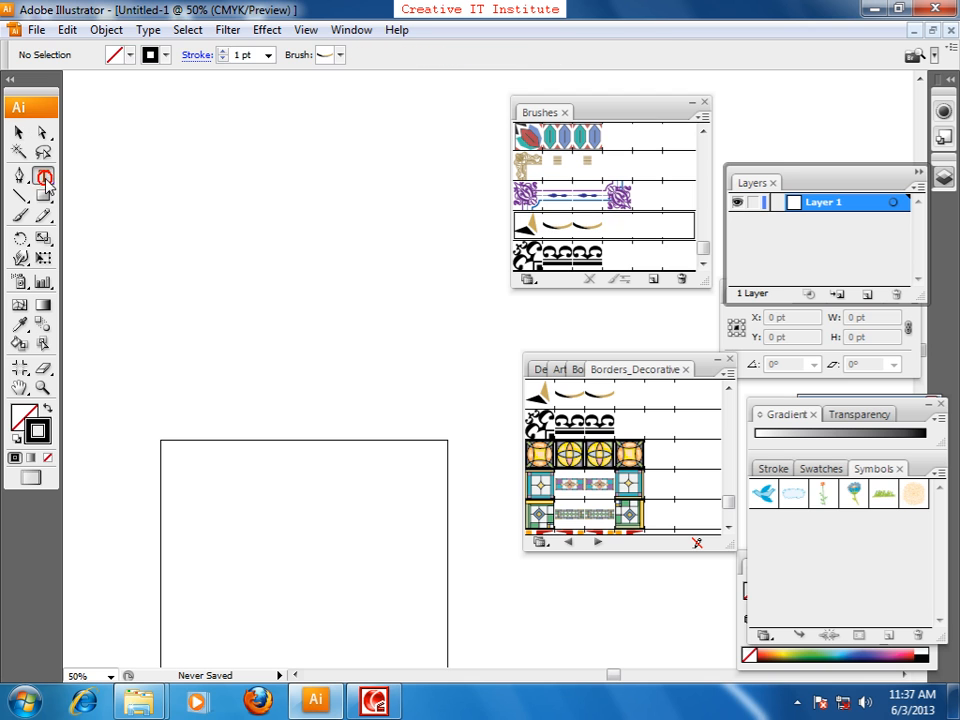
{"action": "left_click", "coordinate": [200, 347]}
{"action": "type", "text": "Creative"}
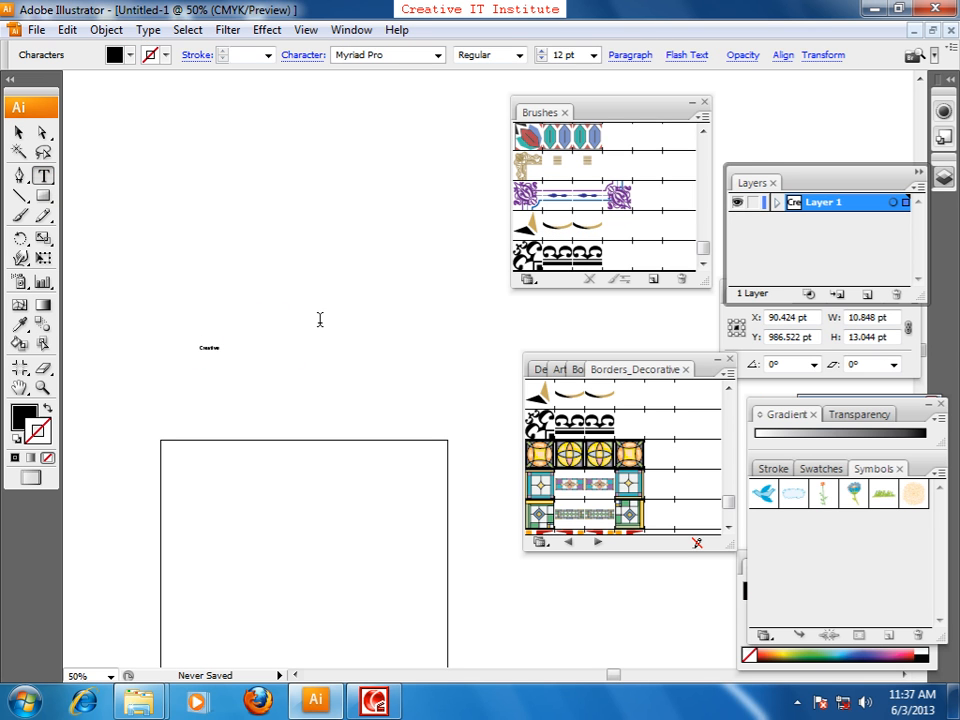
{"action": "left_click", "coordinate": [18, 132]}
{"action": "left_click_drag", "start_coordinate": [218, 357], "coordinate": [352, 420]}
{"action": "left_click_drag", "start_coordinate": [257, 419], "coordinate": [249, 332]}
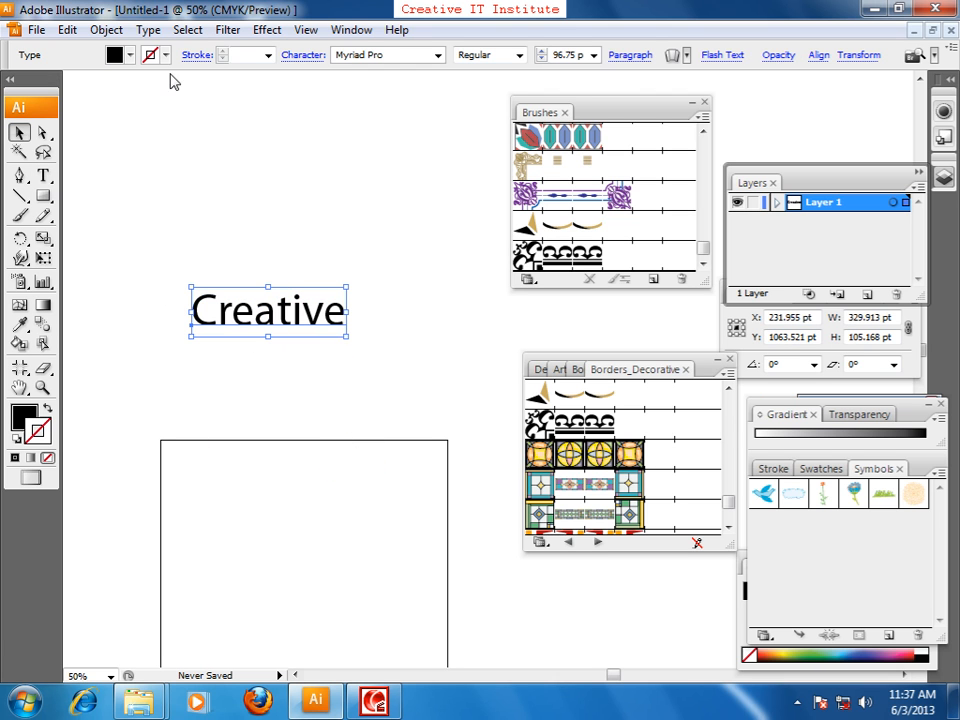
Convert the Creative text to outlines.
{"action": "left_click", "coordinate": [148, 29]}
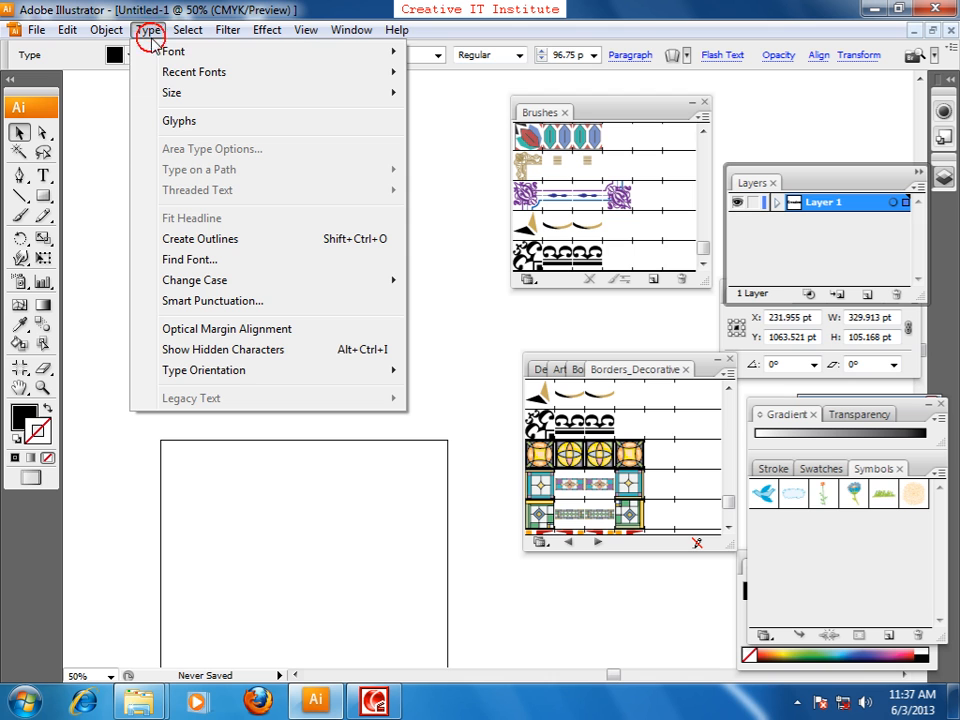
{"action": "left_click", "coordinate": [205, 240]}
{"action": "left_click", "coordinate": [210, 236]}
{"action": "left_click", "coordinate": [300, 318]}
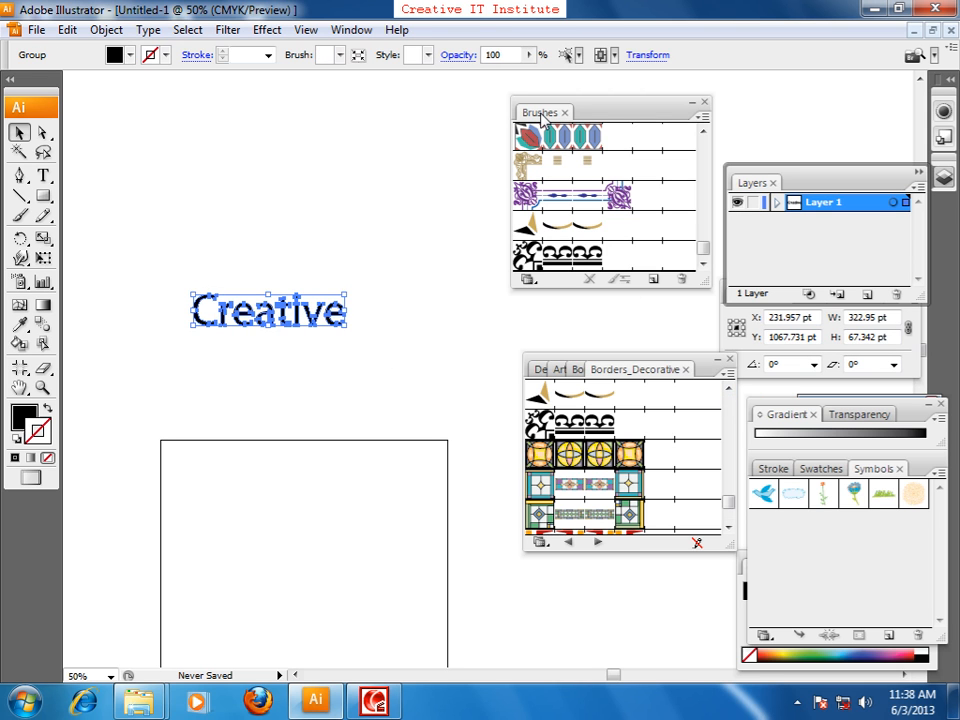
Create a new art brush named "creative" from the outlined lettering, keeping the default direction and 100% width.
{"action": "double_click", "coordinate": [620, 110]}
{"action": "double_click", "coordinate": [669, 118]}
{"action": "left_click", "coordinate": [702, 118]}
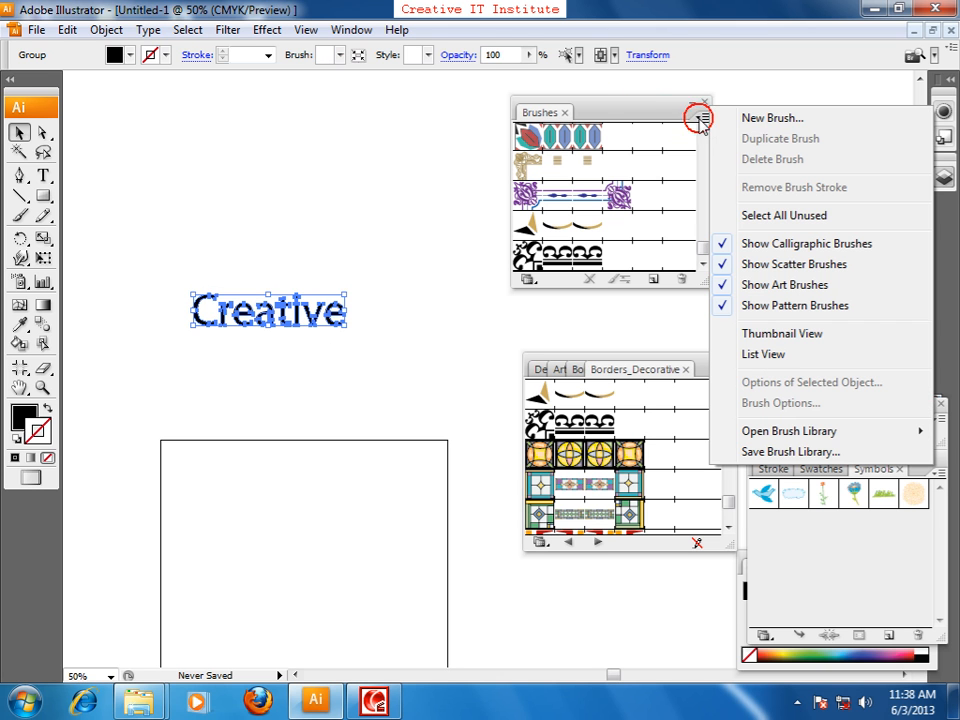
{"action": "left_click", "coordinate": [757, 120]}
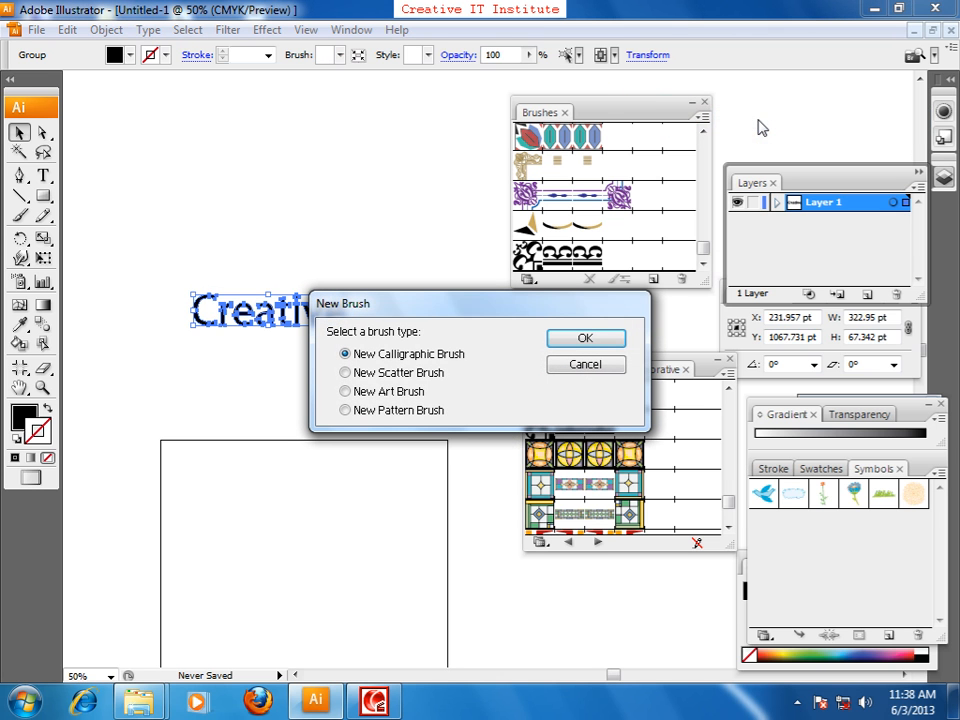
{"action": "left_click", "coordinate": [408, 393]}
{"action": "left_click", "coordinate": [570, 341]}
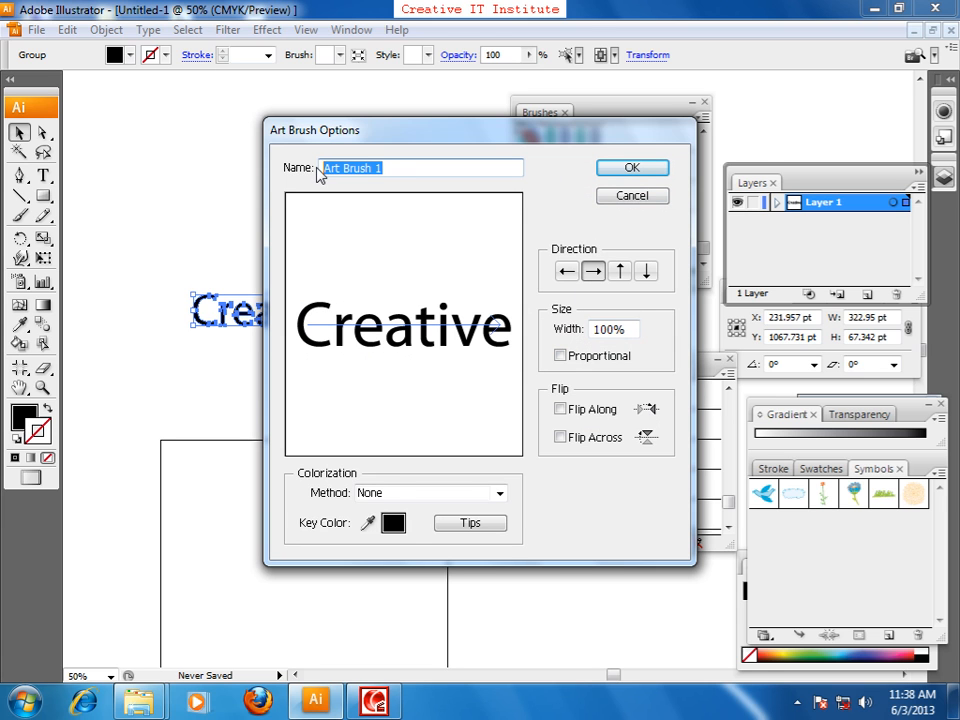
{"action": "type", "text": "creative"}
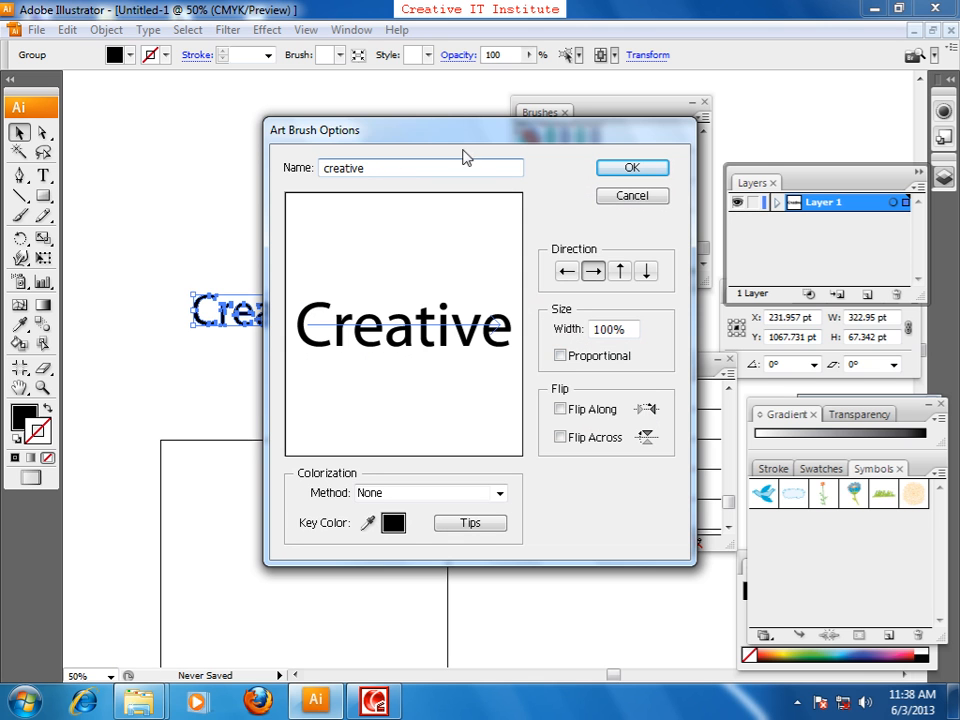
{"action": "left_click", "coordinate": [655, 167]}
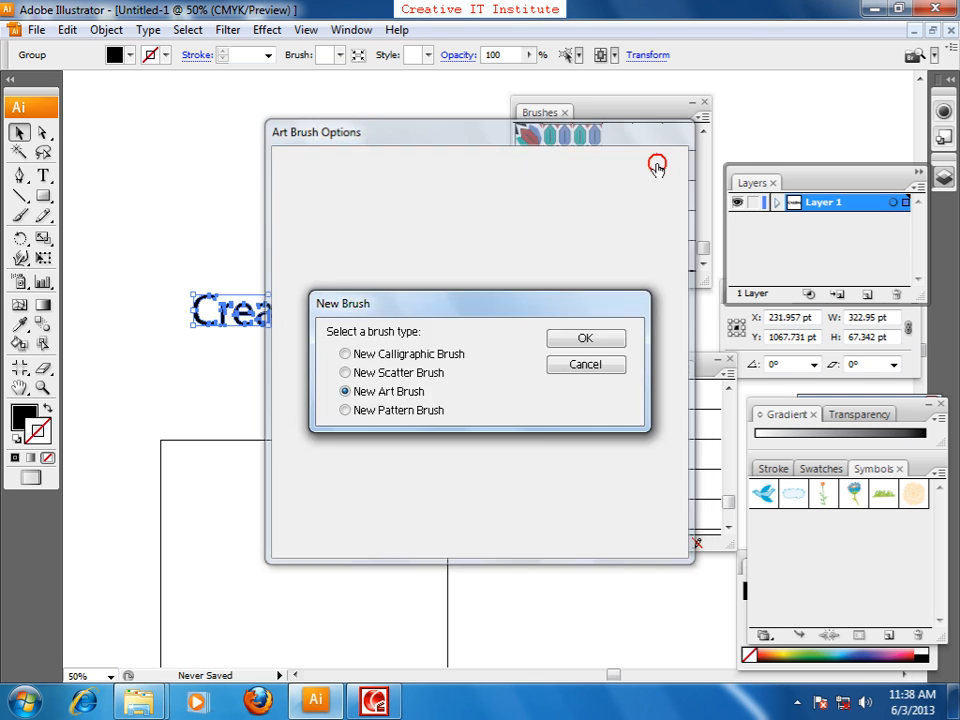
Delete the outlined Creative lettering above the artboard.
{"action": "left_click", "coordinate": [150, 230]}
{"action": "left_click_drag", "start_coordinate": [150, 230], "coordinate": [375, 497]}
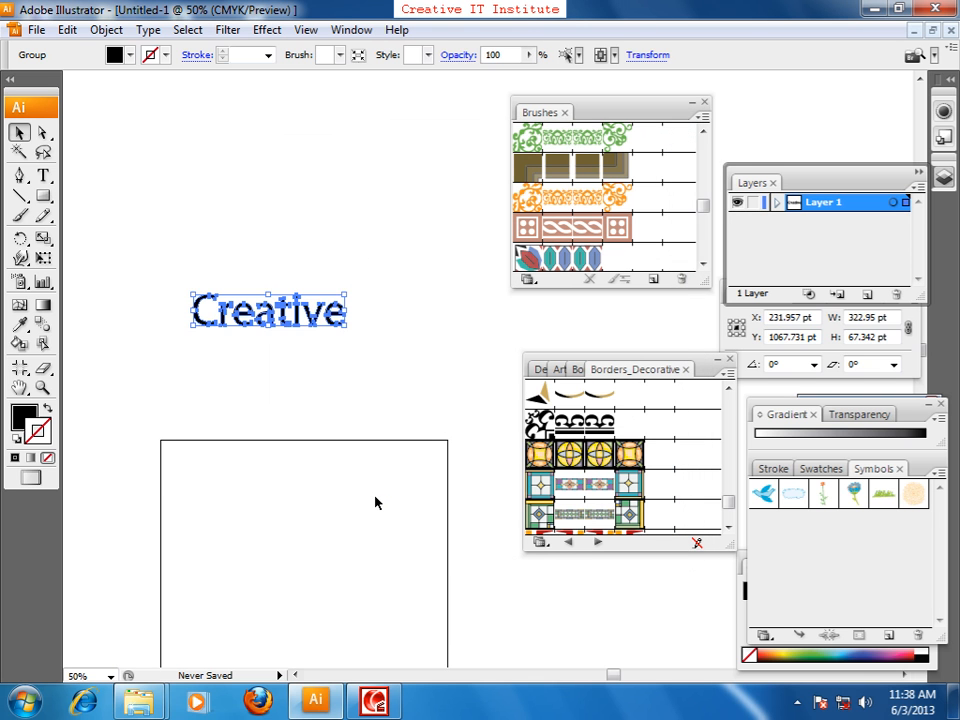
{"action": "key", "text": "Delete"}
Activate the Paintbrush tool and choose the new Creative art brush.
{"action": "key", "text": "ctrl+minus"}
{"action": "key", "text": "space"}
{"action": "mouse_move", "coordinate": [410, 459]}
{"action": "left_mouse_down"}
{"action": "mouse_move", "coordinate": [373, 480]}
{"action": "mouse_move", "coordinate": [364, 352]}
{"action": "mouse_move", "coordinate": [420, 439]}
{"action": "left_mouse_up"}
{"action": "left_click", "coordinate": [19, 214]}
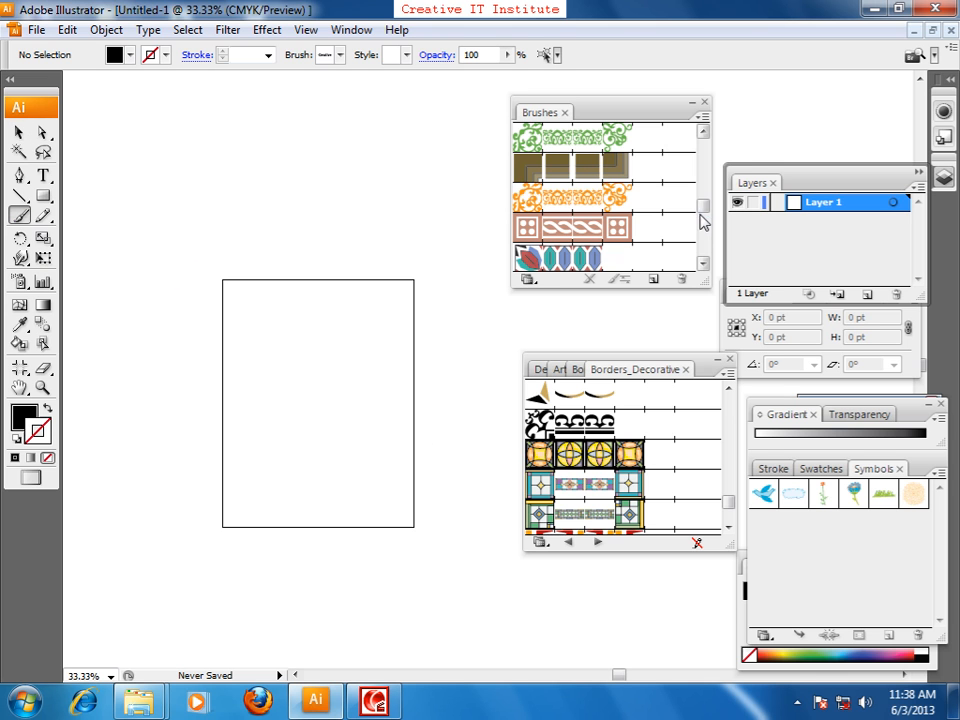
{"action": "left_click", "coordinate": [703, 131]}
{"action": "left_click", "coordinate": [703, 262]}
{"action": "left_click", "coordinate": [703, 262]}
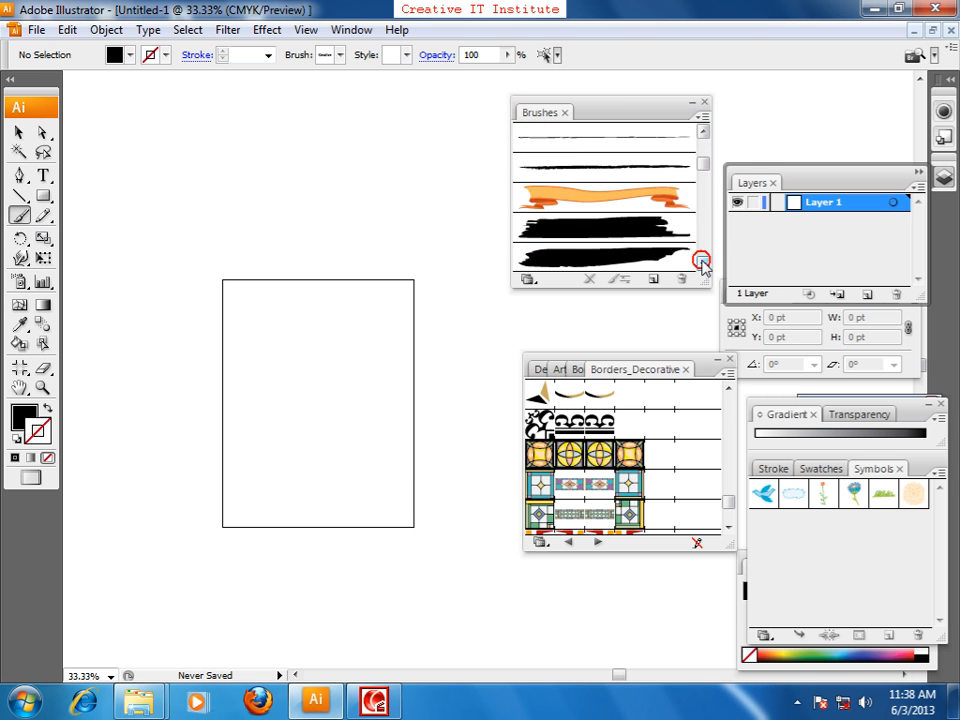
{"action": "left_click", "coordinate": [703, 262]}
{"action": "left_click", "coordinate": [703, 262]}
{"action": "left_click", "coordinate": [703, 262]}
{"action": "left_click", "coordinate": [677, 227]}
Paint a long S-shaped trial stroke across the artboard with the Creative brush and delete it.
{"action": "key", "text": "space"}
{"action": "mouse_move", "coordinate": [186, 422]}
{"action": "left_mouse_down"}
{"action": "mouse_move", "coordinate": [233, 513]}
{"action": "mouse_move", "coordinate": [209, 493]}
{"action": "left_mouse_up"}
{"action": "mouse_move", "coordinate": [164, 441]}
{"action": "left_mouse_down"}
{"action": "mouse_move", "coordinate": [209, 467]}
{"action": "mouse_move", "coordinate": [411, 257]}
{"action": "mouse_move", "coordinate": [498, 321]}
{"action": "left_mouse_up"}
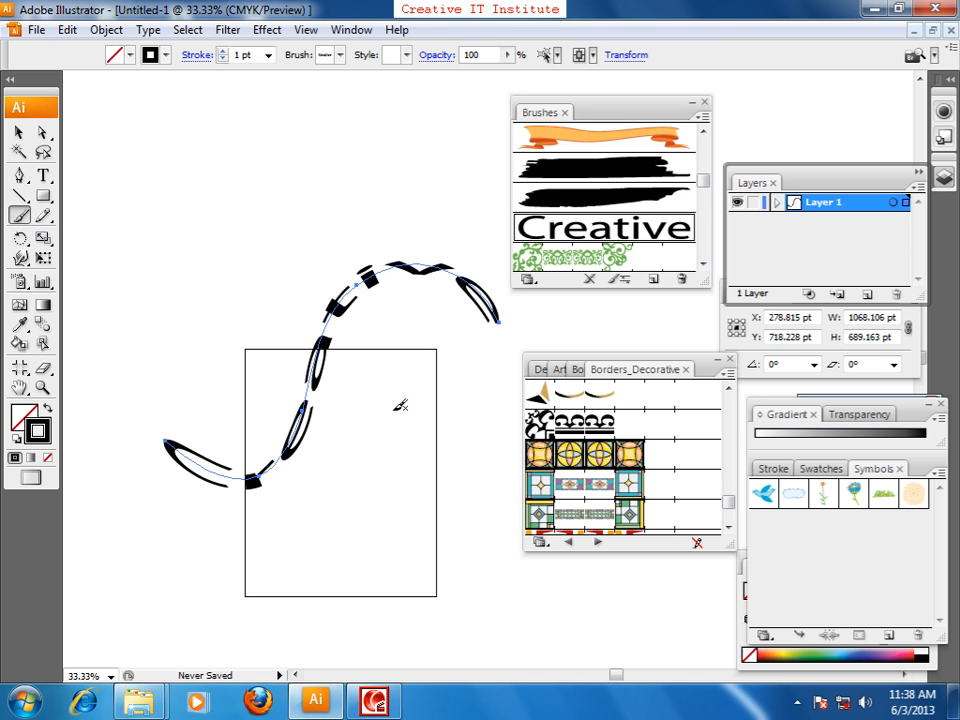
{"action": "key", "text": "Delete"}
Paint five short Creative brush strokes fanning out like branches inside the artboard and over its left edge.
{"action": "key", "text": "ctrl+="}
{"action": "key", "text": "space"}
{"action": "left_click_drag", "start_coordinate": [276, 522], "coordinate": [317, 338]}
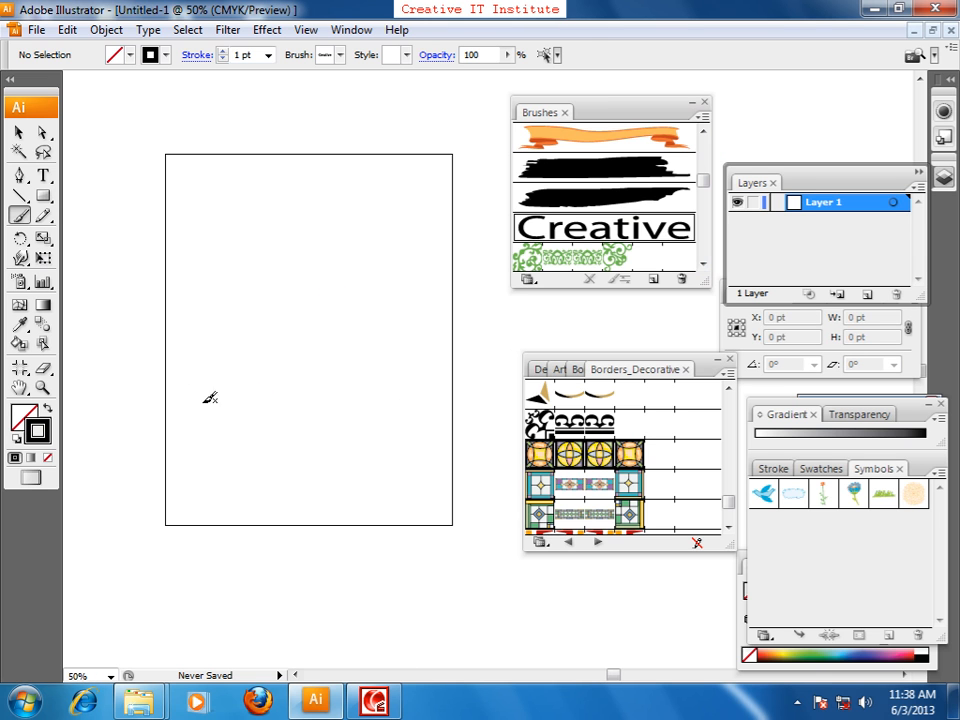
{"action": "left_click_drag", "start_coordinate": [189, 390], "coordinate": [358, 280]}
{"action": "left_click_drag", "start_coordinate": [200, 408], "coordinate": [122, 327]}
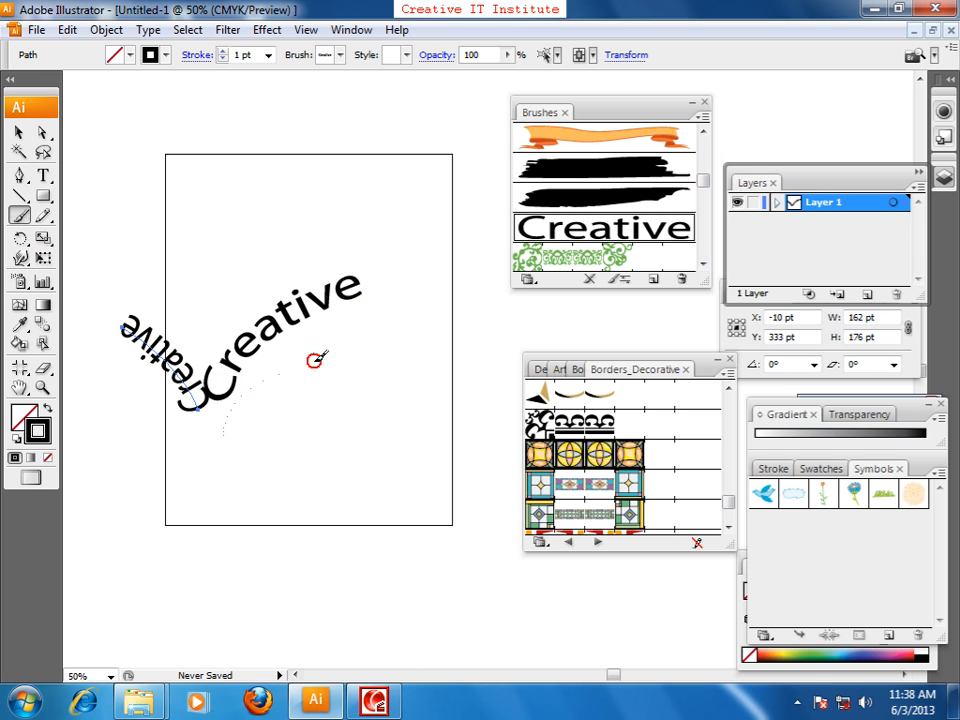
{"action": "left_click_drag", "start_coordinate": [214, 432], "coordinate": [318, 358]}
{"action": "left_click_drag", "start_coordinate": [196, 342], "coordinate": [190, 190]}
{"action": "left_click_drag", "start_coordinate": [238, 290], "coordinate": [283, 200]}
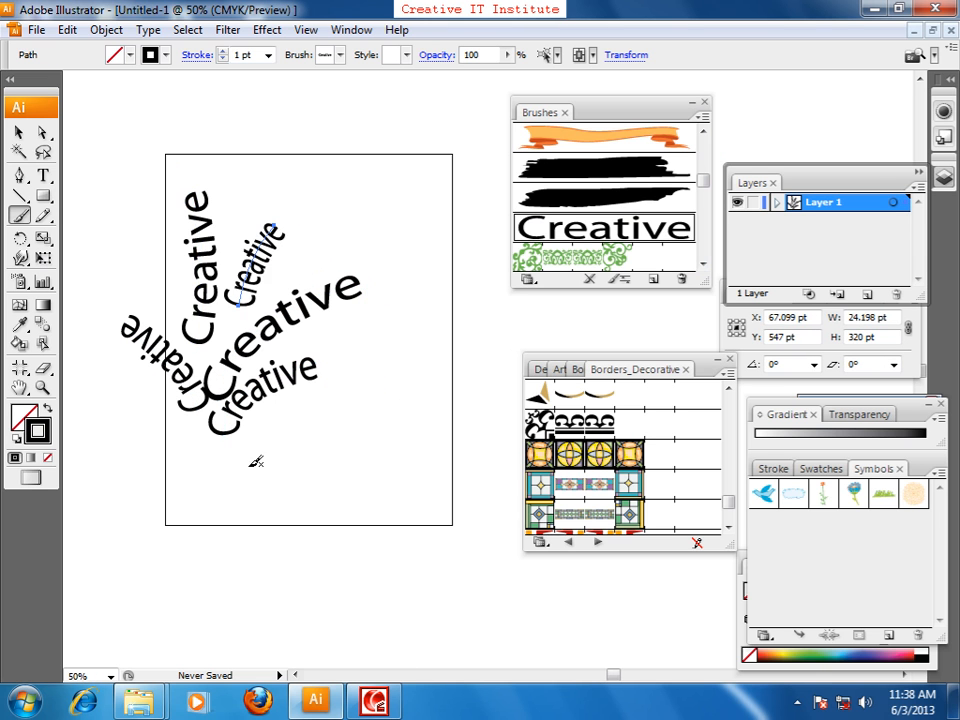
{"action": "key", "text": "space"}
{"action": "left_click_drag", "start_coordinate": [286, 447], "coordinate": [399, 332]}
{"action": "left_click_drag", "start_coordinate": [317, 311], "coordinate": [305, 580]}
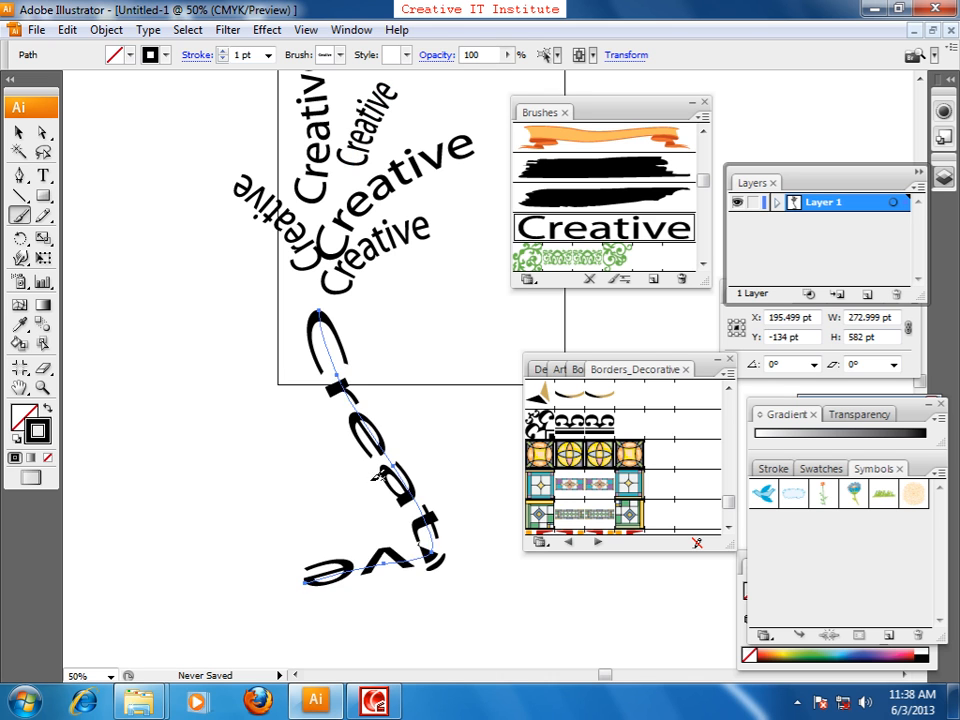
{"action": "key", "text": "ctrl+z"}
Paint a long trunk stroke downward below the fan of lettering, with two small branch strokes beside it.
{"action": "mouse_move", "coordinate": [315, 304]}
{"action": "left_mouse_down"}
{"action": "mouse_move", "coordinate": [364, 463]}
{"action": "mouse_move", "coordinate": [318, 590]}
{"action": "left_mouse_up"}
{"action": "key", "text": "space"}
{"action": "left_click_drag", "start_coordinate": [378, 544], "coordinate": [335, 518]}
{"action": "left_click_drag", "start_coordinate": [292, 380], "coordinate": [330, 337]}
{"action": "left_click_drag", "start_coordinate": [248, 382], "coordinate": [160, 315]}
{"action": "key", "text": "space"}
{"action": "mouse_move", "coordinate": [264, 286]}
{"action": "left_mouse_down"}
{"action": "mouse_move", "coordinate": [294, 410]}
{"action": "mouse_move", "coordinate": [170, 189]}
{"action": "left_mouse_up"}
{"action": "left_click_drag", "start_coordinate": [247, 110], "coordinate": [252, 106]}
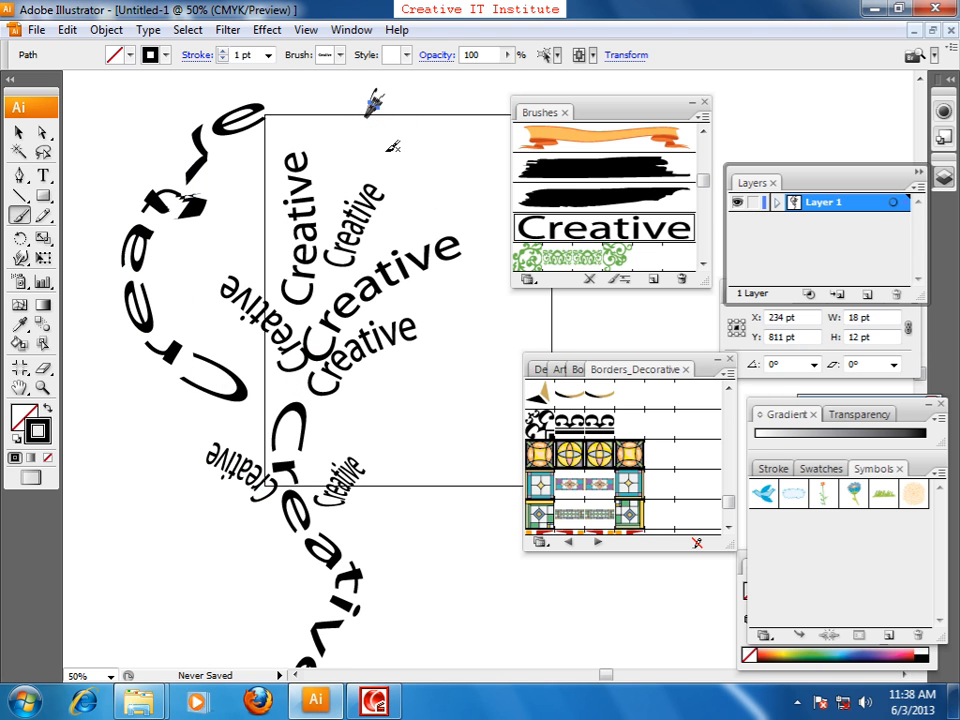
{"action": "key", "text": "ctrl+z"}
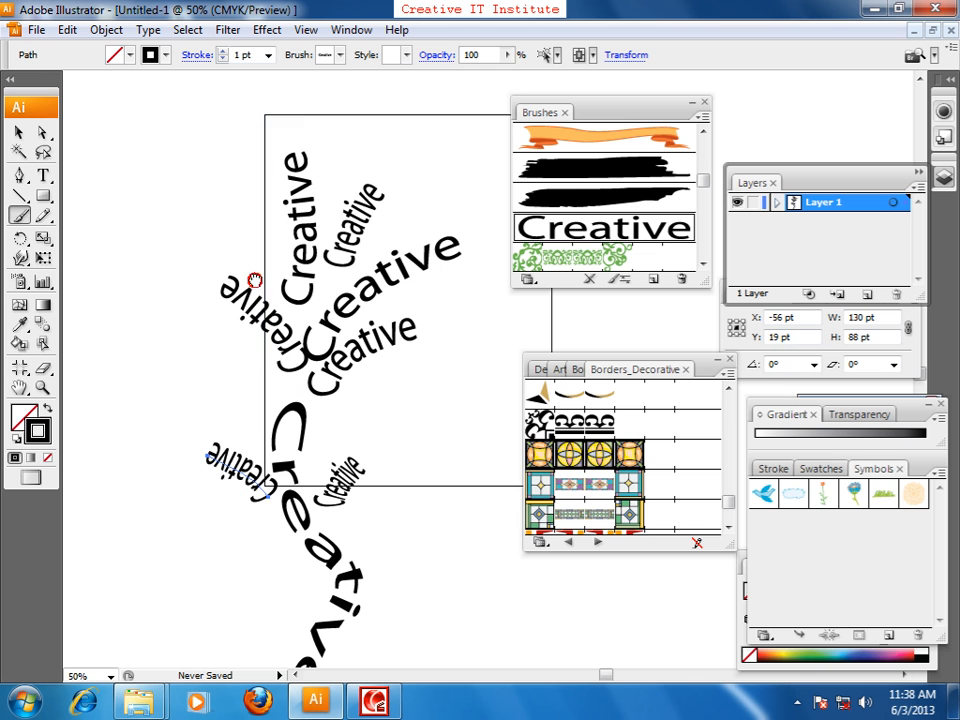
Paint one long, wavy canopy stroke arching around the lettering branches with the Creative brush.
{"action": "left_click_drag", "start_coordinate": [182, 346], "coordinate": [215, 110]}
{"action": "left_click_drag", "start_coordinate": [499, 187], "coordinate": [438, 403]}
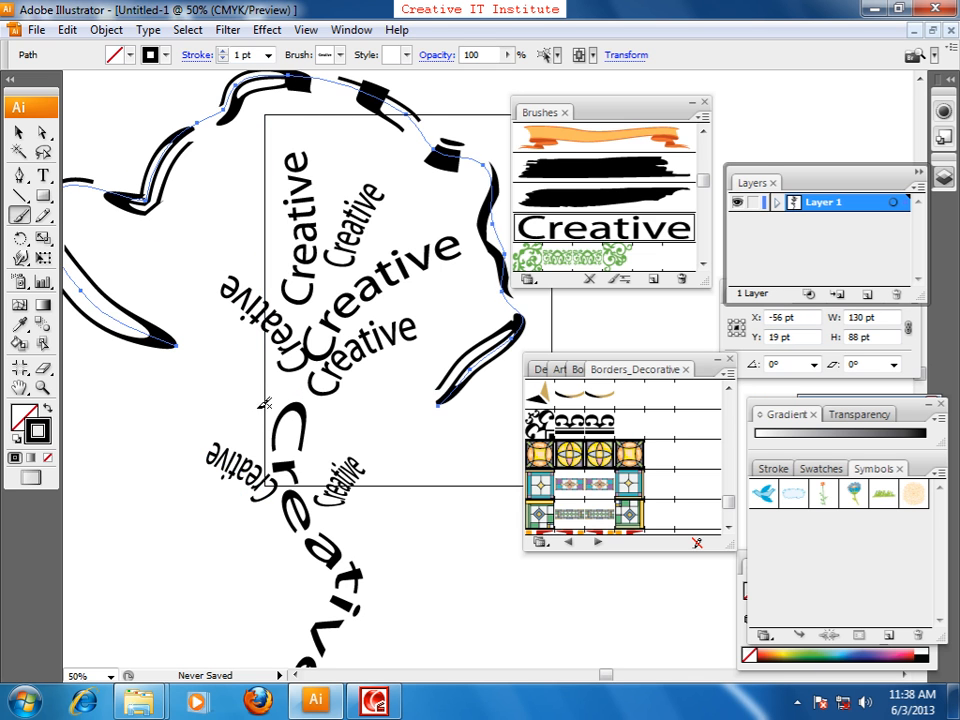
{"action": "key", "text": "ctrl+minus"}
{"action": "key", "text": "ctrl+minus"}
{"action": "left_click_drag", "start_coordinate": [326, 373], "coordinate": [272, 364]}
Select all the Creative brush strokes and delete them.
{"action": "left_click", "coordinate": [19, 133]}
{"action": "left_click", "coordinate": [254, 231]}
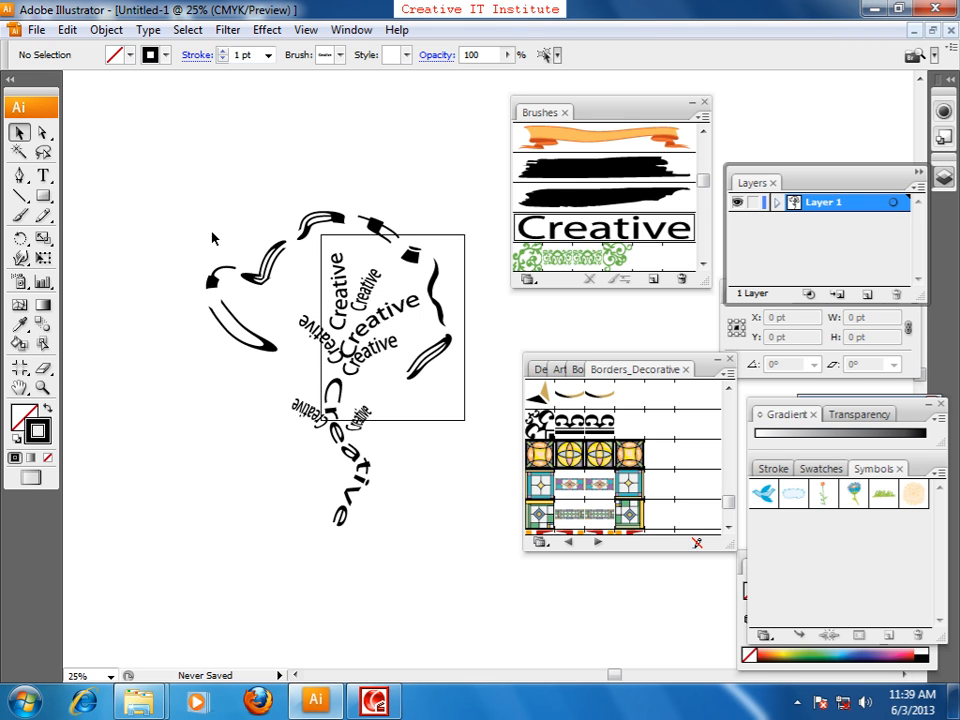
{"action": "mouse_move", "coordinate": [186, 214]}
{"action": "left_mouse_down"}
{"action": "mouse_move", "coordinate": [454, 549]}
{"action": "mouse_move", "coordinate": [491, 568]}
{"action": "left_mouse_up"}
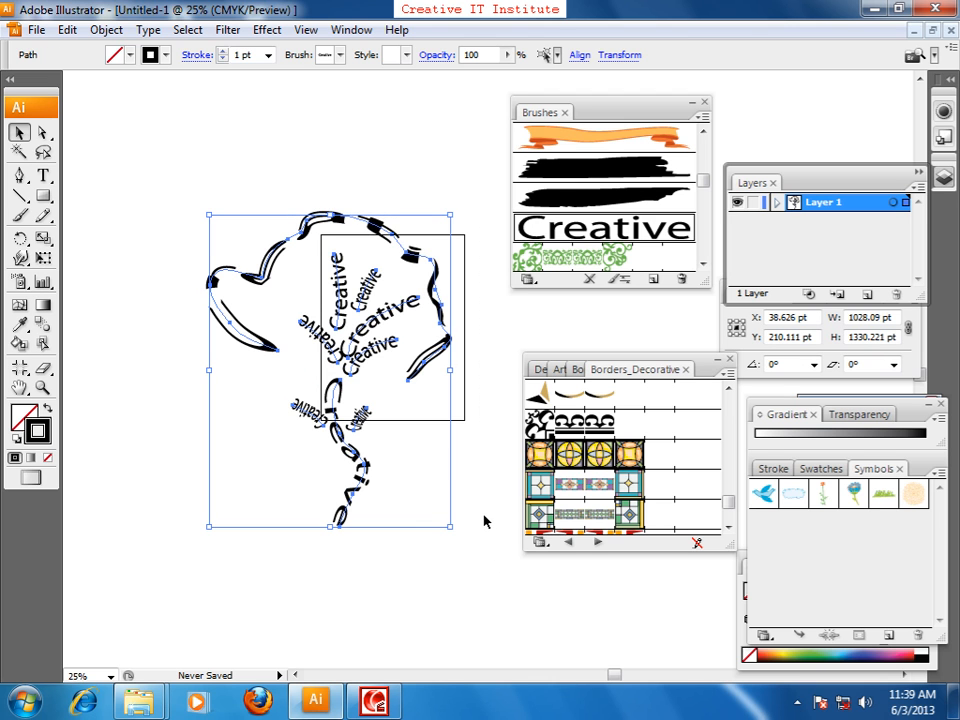
{"action": "key", "text": "Delete"}
{"action": "left_click", "coordinate": [427, 473]}
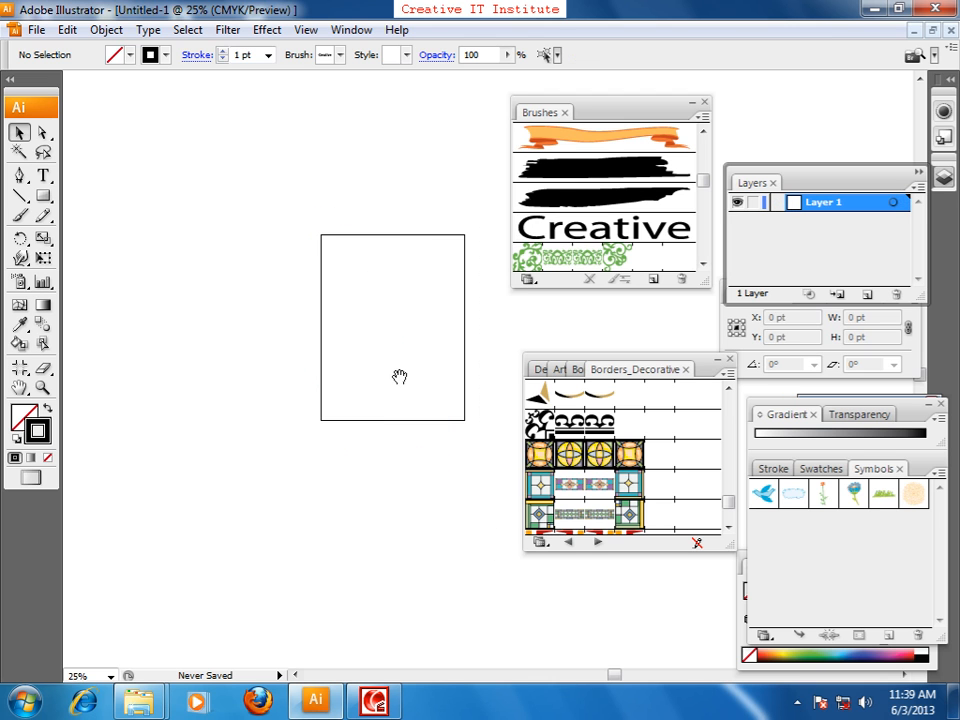
Draw a circle about 44 pt in diameter inside the artboard with the Ellipse tool.
{"action": "left_click_drag", "start_coordinate": [390, 315], "coordinate": [313, 419]}
{"action": "key", "text": "ctrl+plus"}
{"action": "key", "text": "ctrl+plus"}
{"action": "left_click_drag", "start_coordinate": [200, 470], "coordinate": [387, 361]}
{"action": "left_click", "coordinate": [250, 322]}
{"action": "left_click", "coordinate": [52, 195]}
{"action": "left_click_drag", "start_coordinate": [57, 198], "coordinate": [92, 239]}
{"action": "left_click_drag", "start_coordinate": [255, 325], "coordinate": [281, 348]}
{"action": "key", "text": "v"}
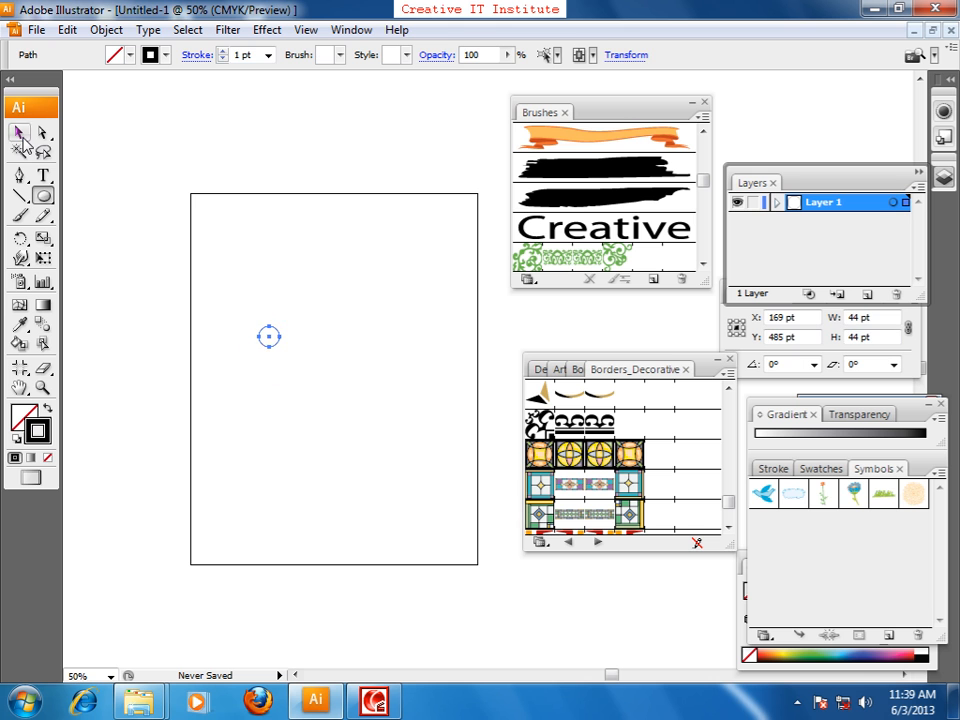
Swap the circle's fill and stroke, and change its fill colour to red.
{"action": "left_click", "coordinate": [48, 410]}
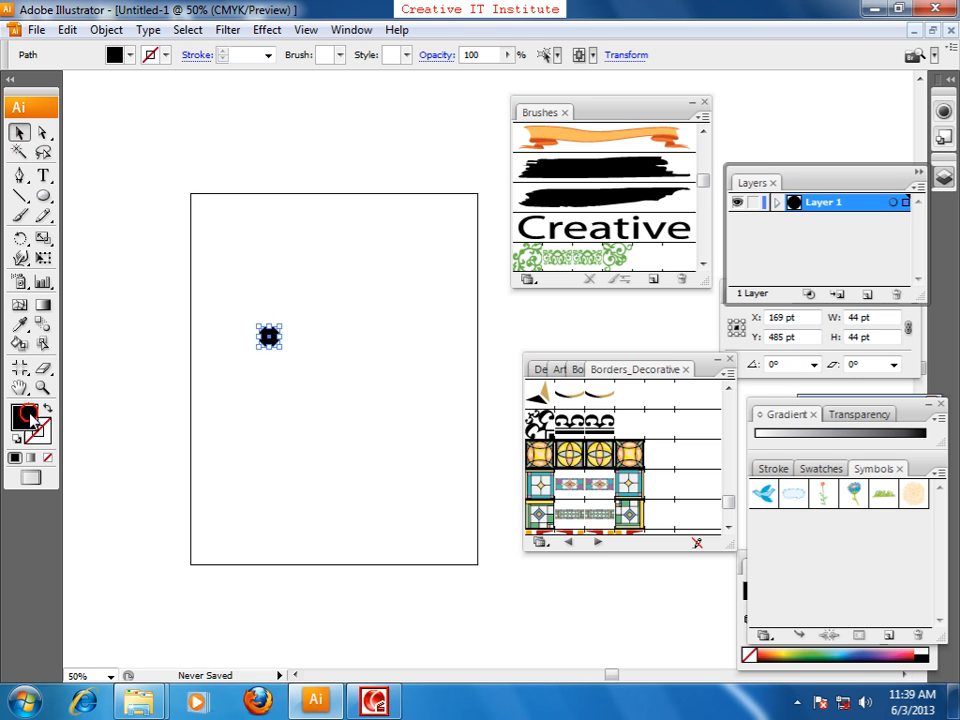
{"action": "double_click", "coordinate": [24, 416]}
{"action": "left_click_drag", "start_coordinate": [482, 390], "coordinate": [492, 296]}
{"action": "left_click", "coordinate": [676, 236]}
{"action": "left_click", "coordinate": [258, 400]}
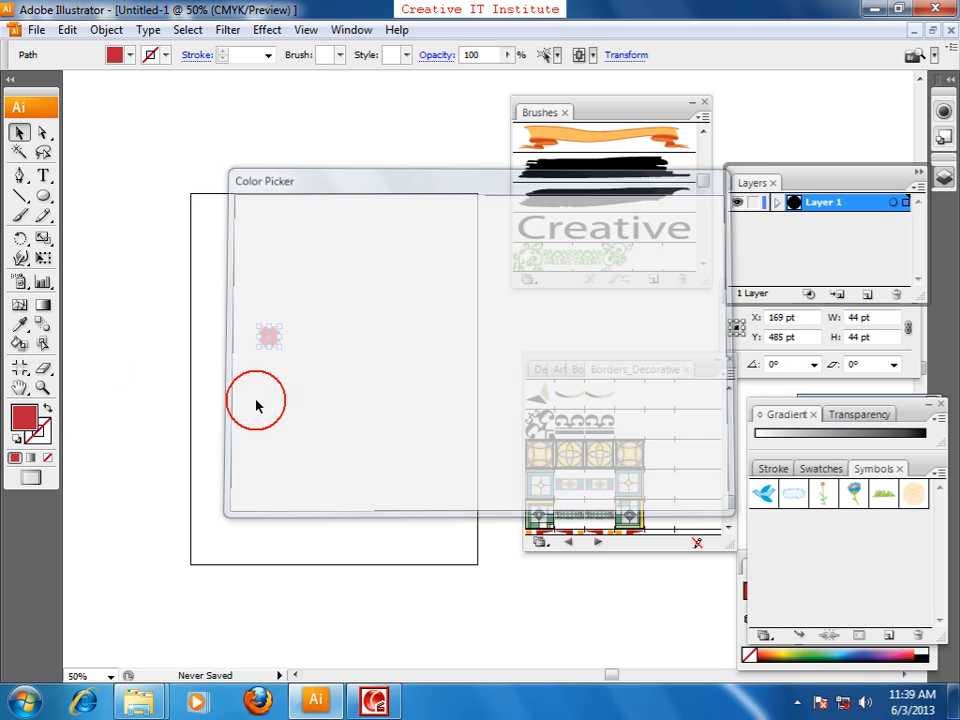
Duplicate the red circle to its lower left and shrink the copy to about 26 pt.
{"action": "key", "text": "ctrl+plus"}
{"action": "key", "text": "ctrl+plus"}
{"action": "key", "text": "space"}
{"action": "left_click_drag", "start_coordinate": [213, 358], "coordinate": [420, 480]}
{"action": "left_click_drag", "start_coordinate": [280, 432], "coordinate": [253, 476], "text": "alt"}
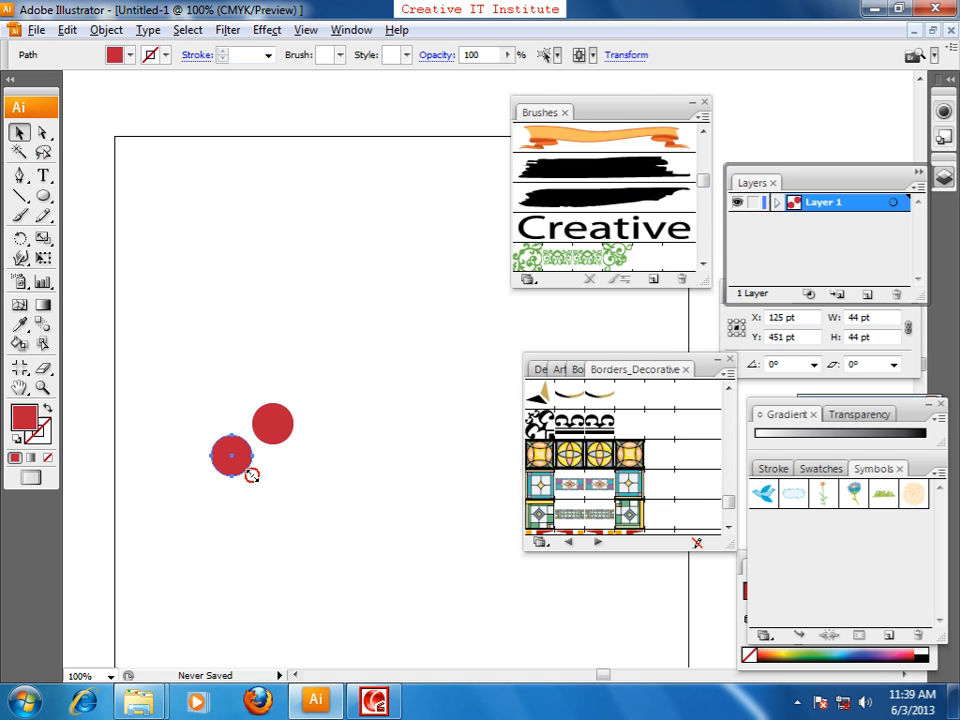
Change the small circle's fill colour to yellow D1D115.
{"action": "double_click", "coordinate": [34, 430]}
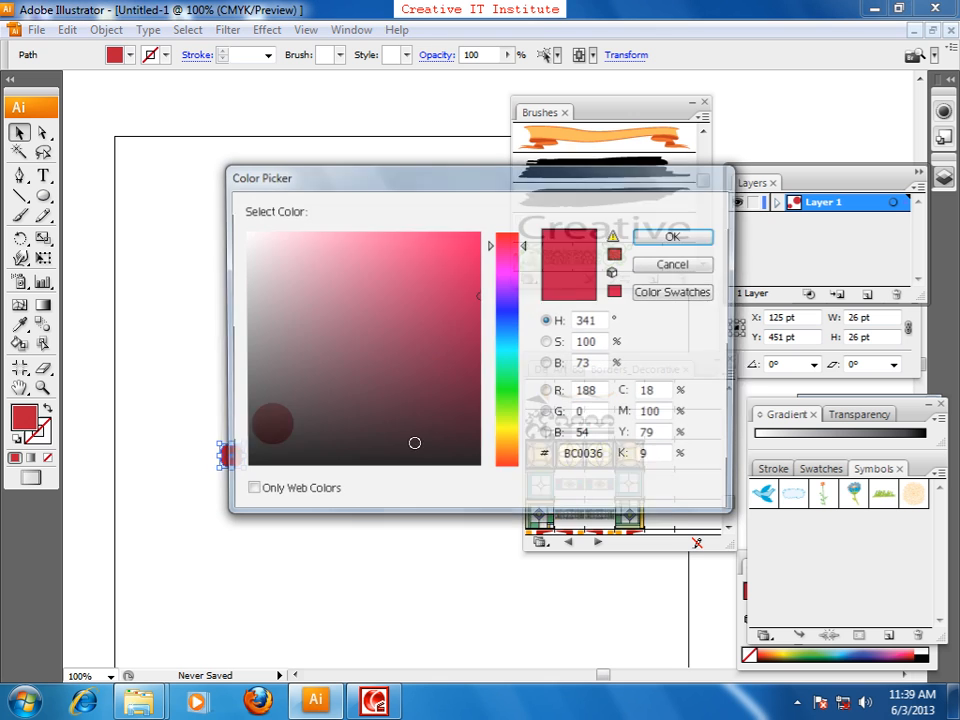
{"action": "left_click_drag", "start_coordinate": [510, 460], "coordinate": [513, 437]}
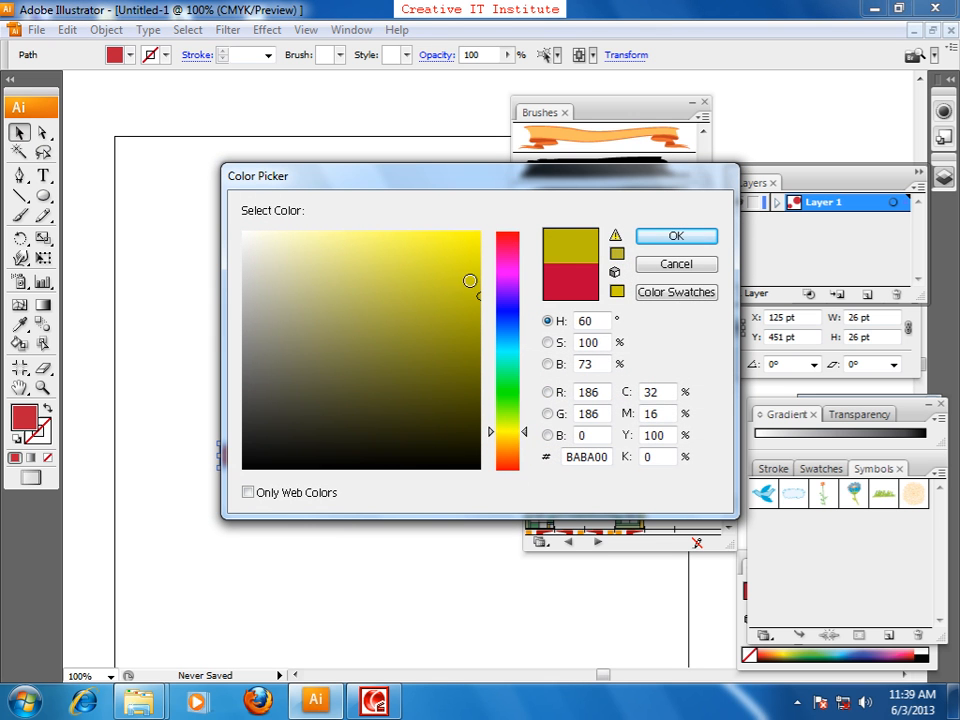
{"action": "left_click", "coordinate": [456, 274]}
{"action": "left_click", "coordinate": [678, 236]}
{"action": "left_click", "coordinate": [340, 455]}
Duplicate the yellow circle below the red one, enlarge the copy to about 50 pt, and fill it with light purple.
{"action": "left_click_drag", "start_coordinate": [230, 462], "coordinate": [289, 485], "text": "alt"}
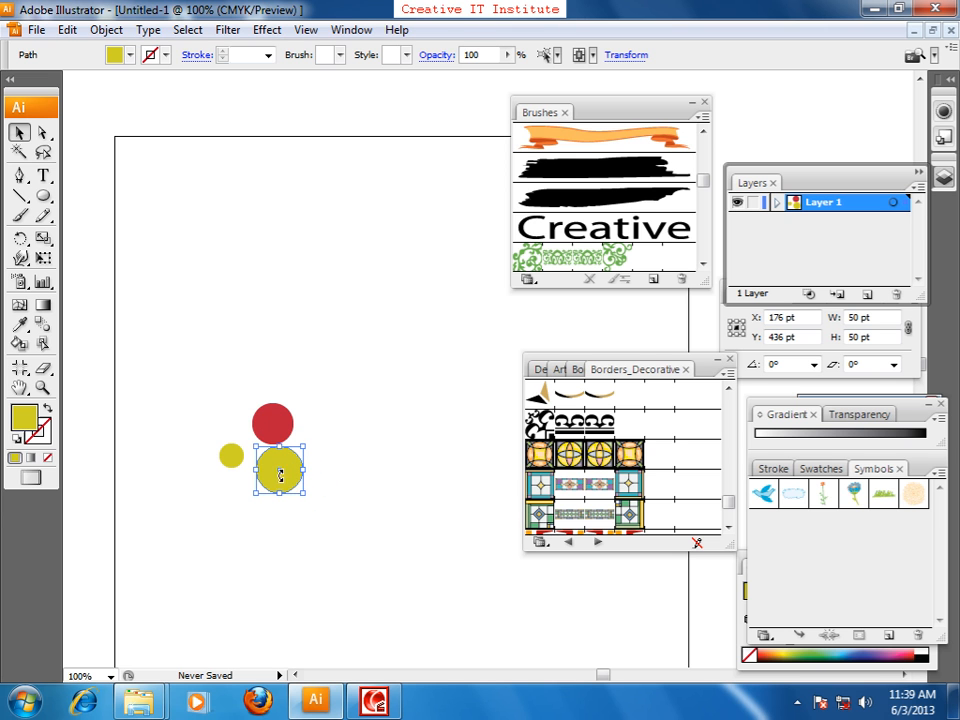
{"action": "double_click", "coordinate": [23, 423]}
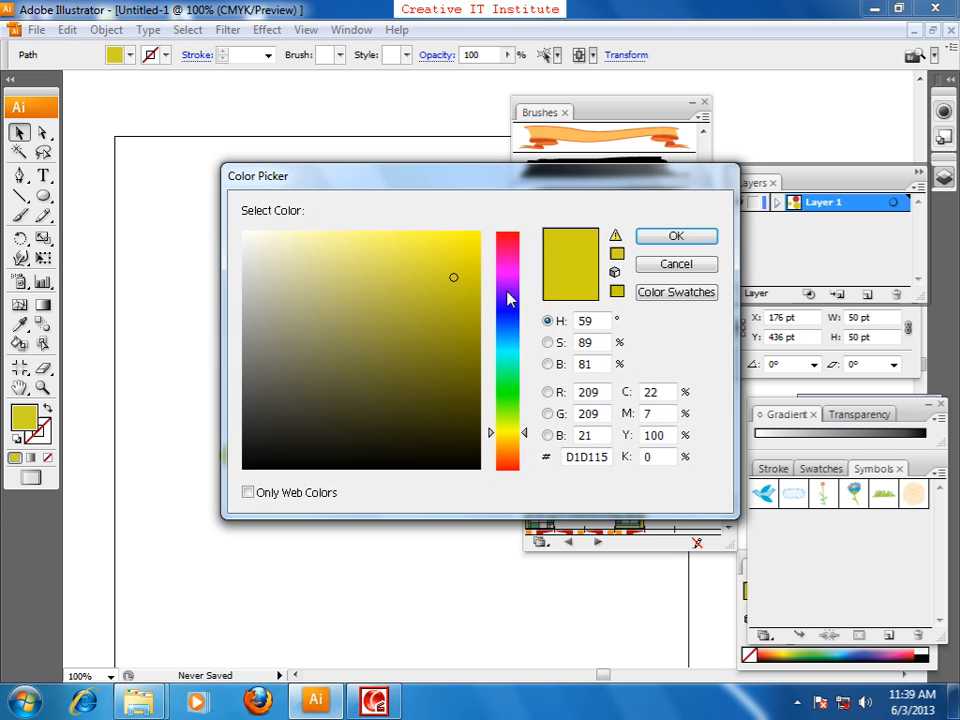
{"action": "left_click", "coordinate": [507, 281]}
{"action": "left_click_drag", "start_coordinate": [365, 288], "coordinate": [361, 269]}
{"action": "left_click", "coordinate": [661, 236]}
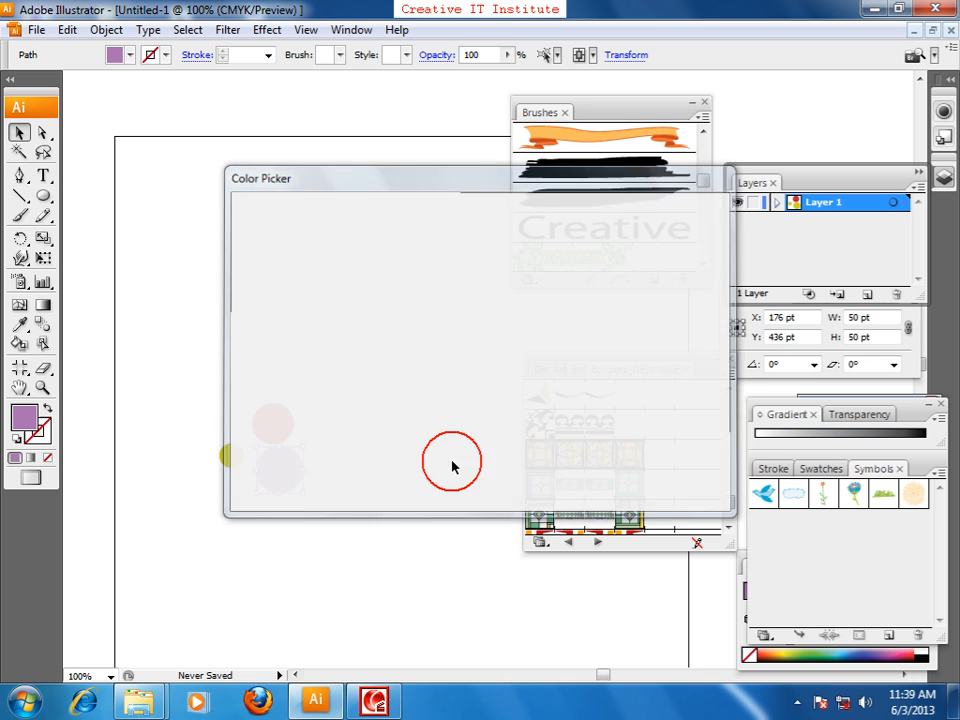
{"action": "left_click", "coordinate": [338, 490]}
Place another yellow circle copy of about 38 pt to the right of the red circle.
{"action": "left_click_drag", "start_coordinate": [322, 487], "coordinate": [347, 459]}
{"action": "left_click_drag", "start_coordinate": [262, 426], "coordinate": [338, 419]}
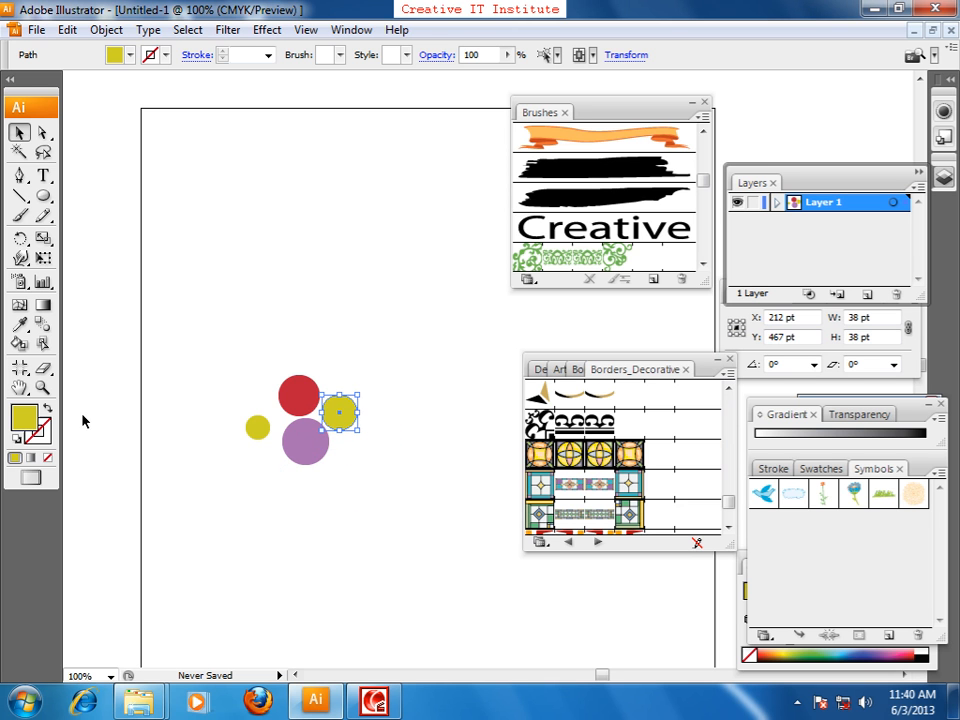
Change the fill of the selected yellow circle beside the red one to green.
{"action": "double_click", "coordinate": [25, 418]}
{"action": "left_click", "coordinate": [513, 405]}
{"action": "left_click", "coordinate": [453, 330]}
{"action": "left_click", "coordinate": [692, 242]}
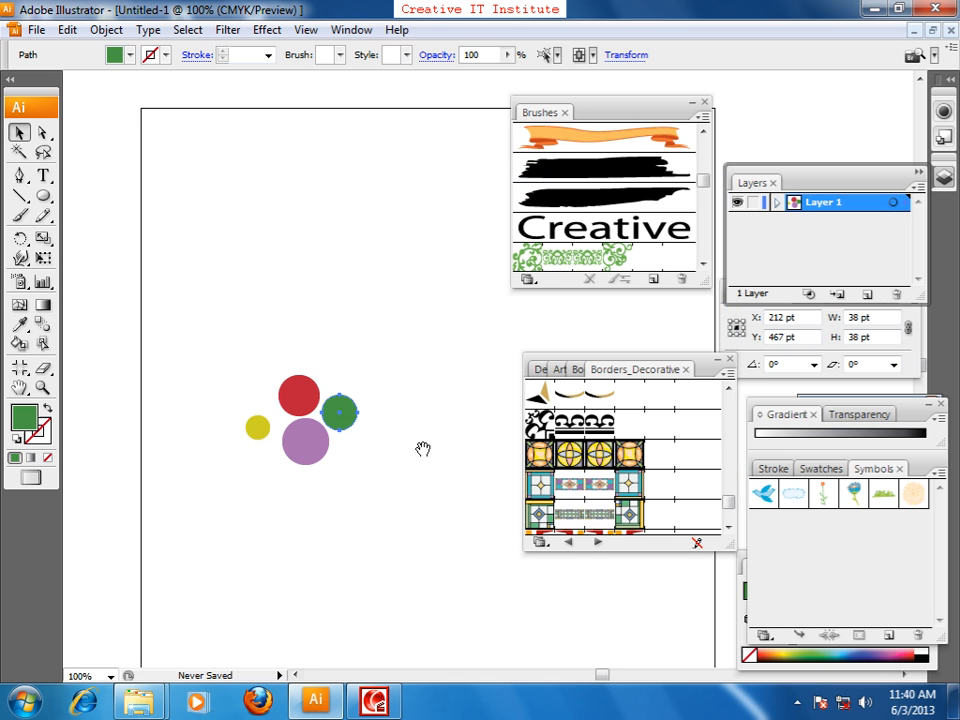
Select all four coloured circles and move the cluster slightly up and to the left on the artboard.
{"action": "left_click", "coordinate": [370, 471]}
{"action": "left_click_drag", "start_coordinate": [200, 300], "coordinate": [371, 531]}
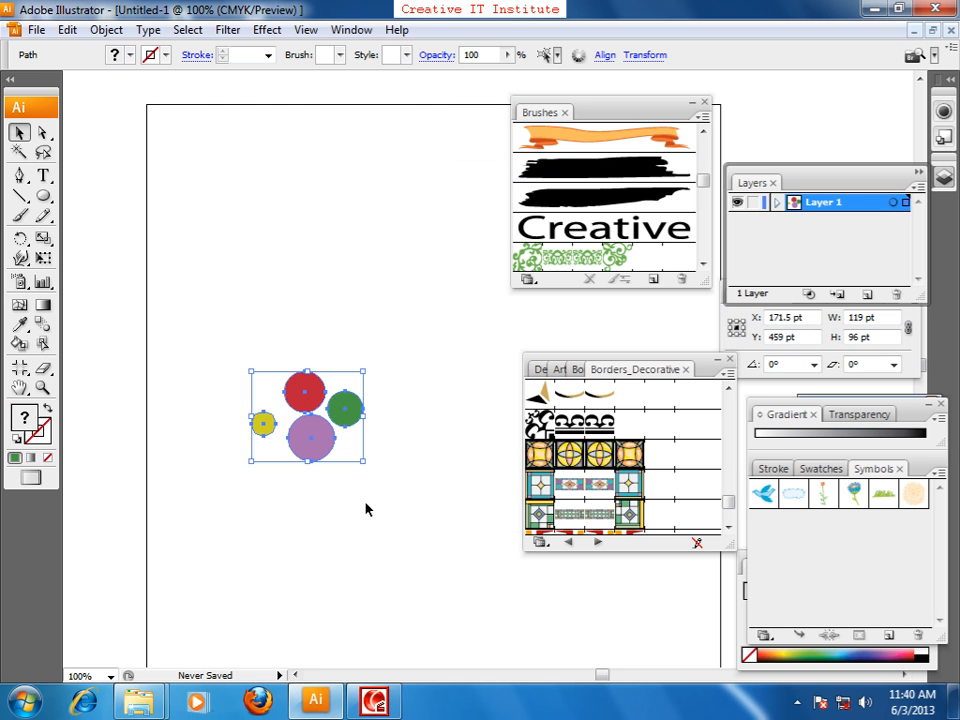
{"action": "left_click_drag", "start_coordinate": [315, 429], "coordinate": [305, 397]}
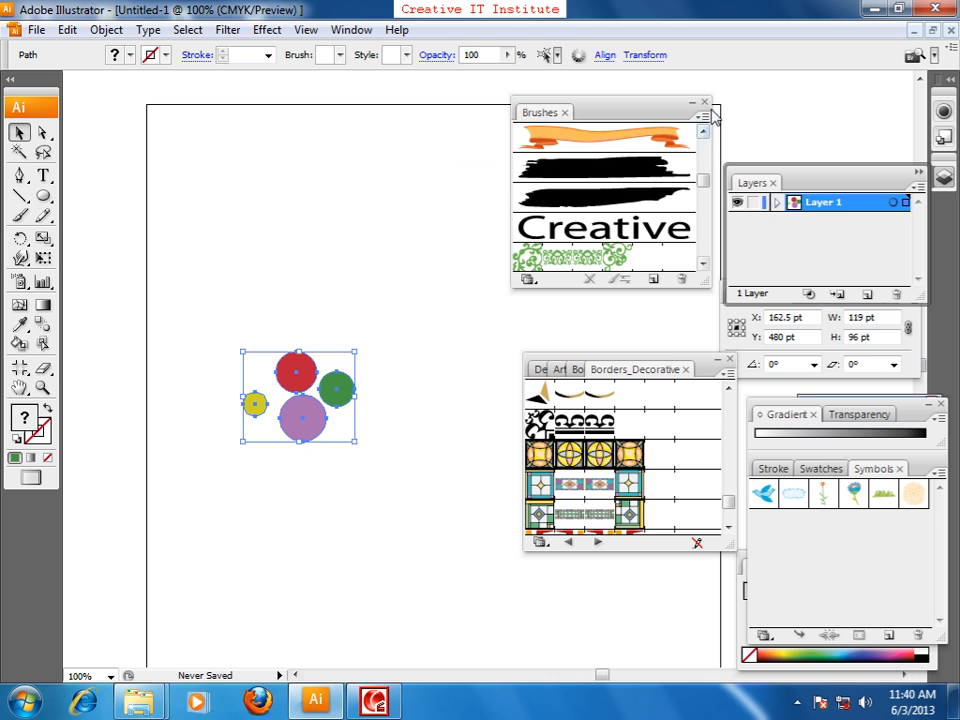
Create a new scatter brush from the circle cluster with size 129%, spacing 75%, scatter 112% and rotation -22°.
{"action": "left_click", "coordinate": [702, 118]}
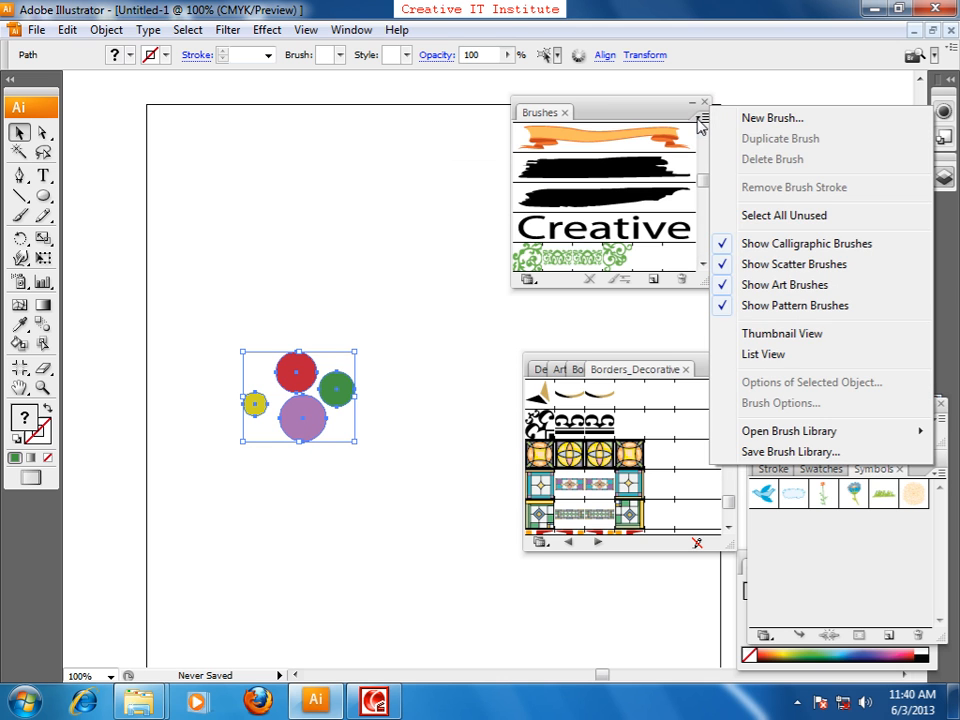
{"action": "left_click", "coordinate": [770, 118]}
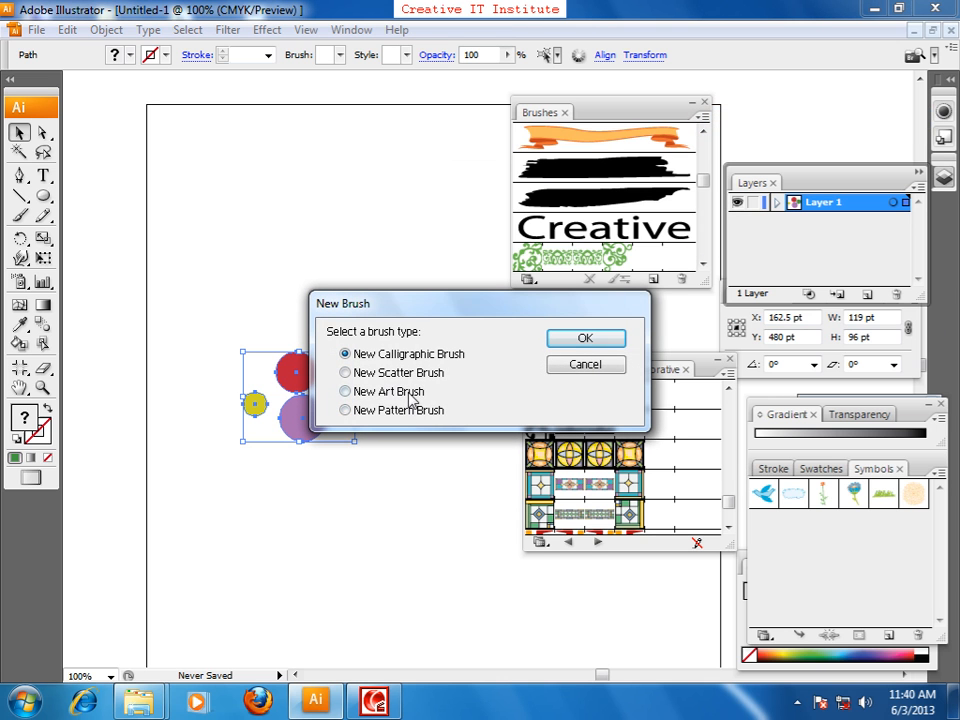
{"action": "left_click", "coordinate": [578, 339]}
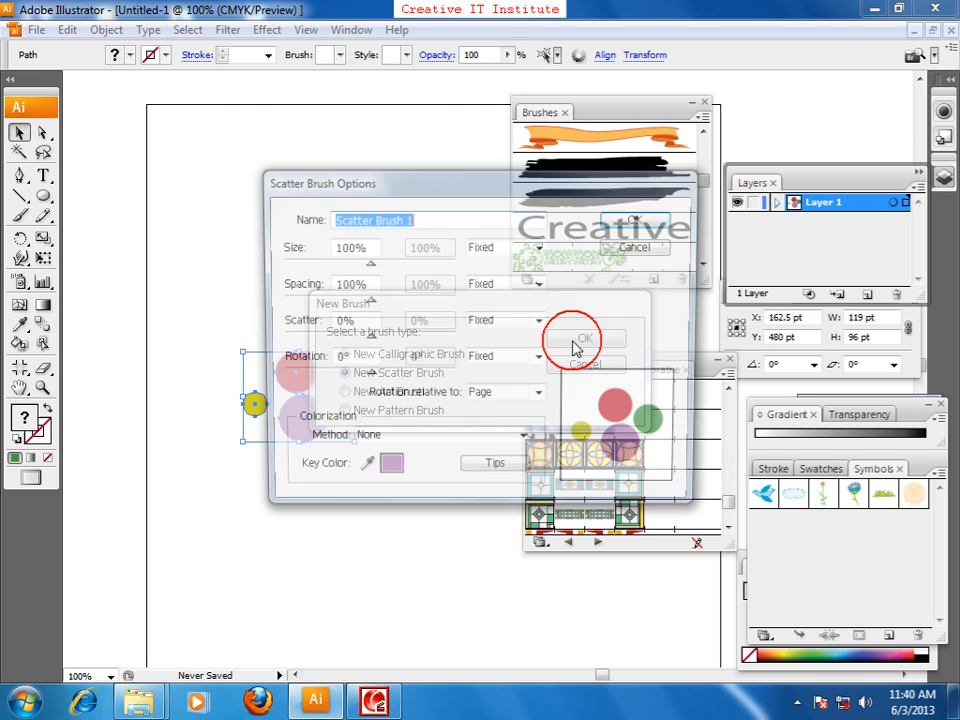
{"action": "left_click", "coordinate": [633, 229]}
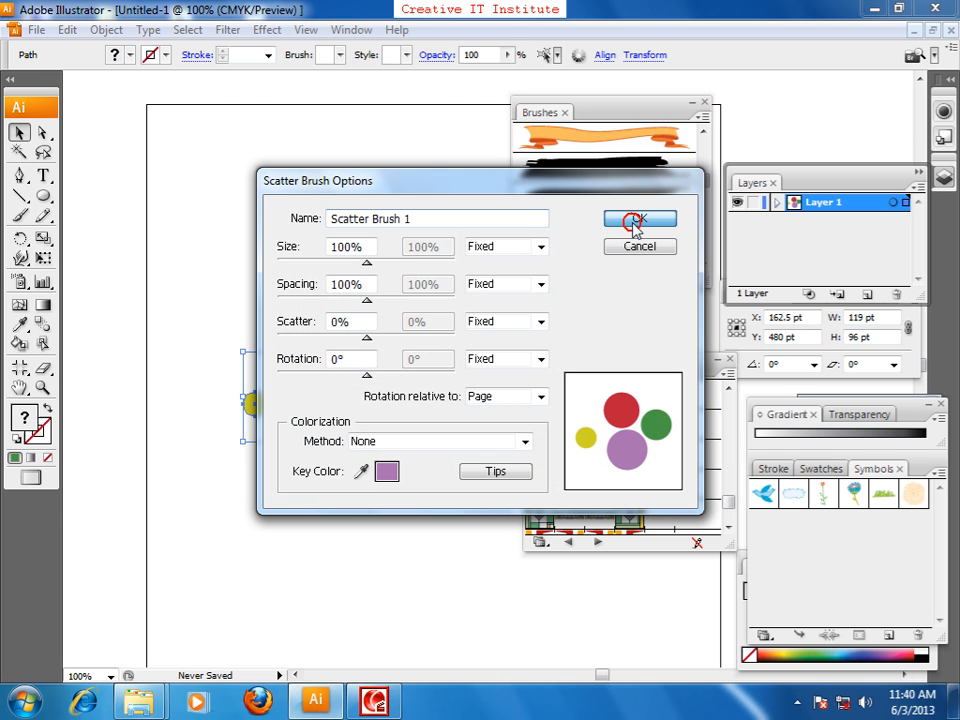
{"action": "mouse_move", "coordinate": [367, 263]}
{"action": "left_mouse_down"}
{"action": "mouse_move", "coordinate": [380, 266]}
{"action": "mouse_move", "coordinate": [343, 303]}
{"action": "mouse_move", "coordinate": [397, 342]}
{"action": "mouse_move", "coordinate": [358, 384]}
{"action": "left_mouse_up"}
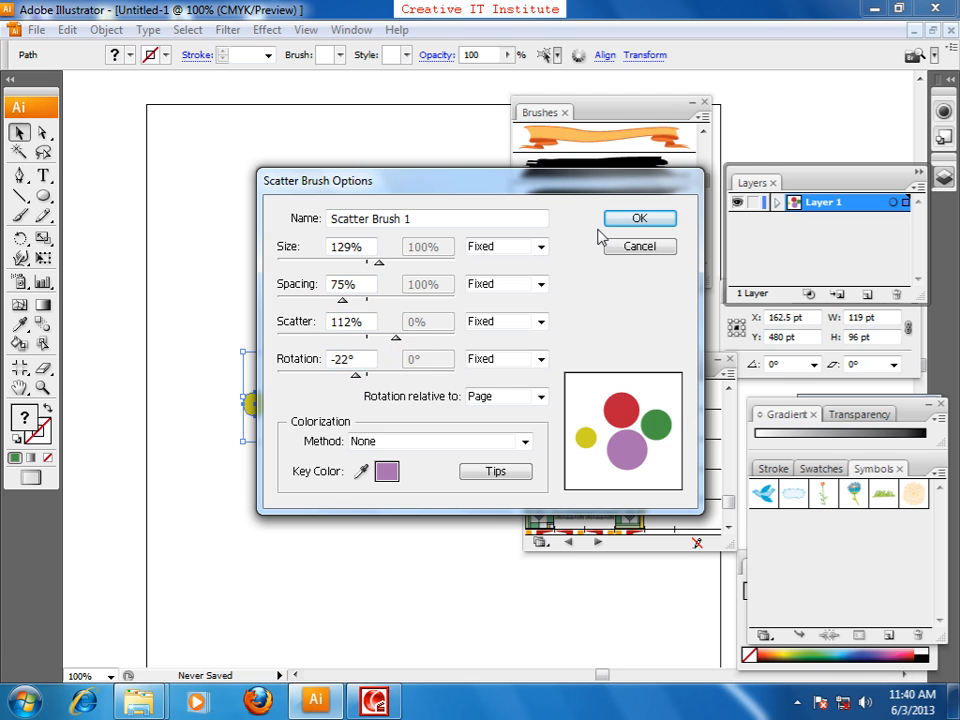
{"action": "left_click", "coordinate": [613, 223]}
Select all the circle artwork on the page and delete it.
{"action": "left_click", "coordinate": [400, 355]}
{"action": "left_click_drag", "start_coordinate": [302, 391], "coordinate": [304, 264]}
{"action": "left_click", "coordinate": [246, 298]}
{"action": "left_click", "coordinate": [366, 548]}
{"action": "key", "text": "ctrl+a"}
{"action": "key", "text": "Delete"}
Paint a rising wavy test stroke about 327 by 351 pt with the circle scatter brush, and delete it.
{"action": "left_click", "coordinate": [526, 138]}
{"action": "left_click", "coordinate": [19, 214]}
{"action": "mouse_move", "coordinate": [145, 493]}
{"action": "left_mouse_down"}
{"action": "mouse_move", "coordinate": [251, 333]}
{"action": "mouse_move", "coordinate": [450, 165]}
{"action": "left_mouse_up"}
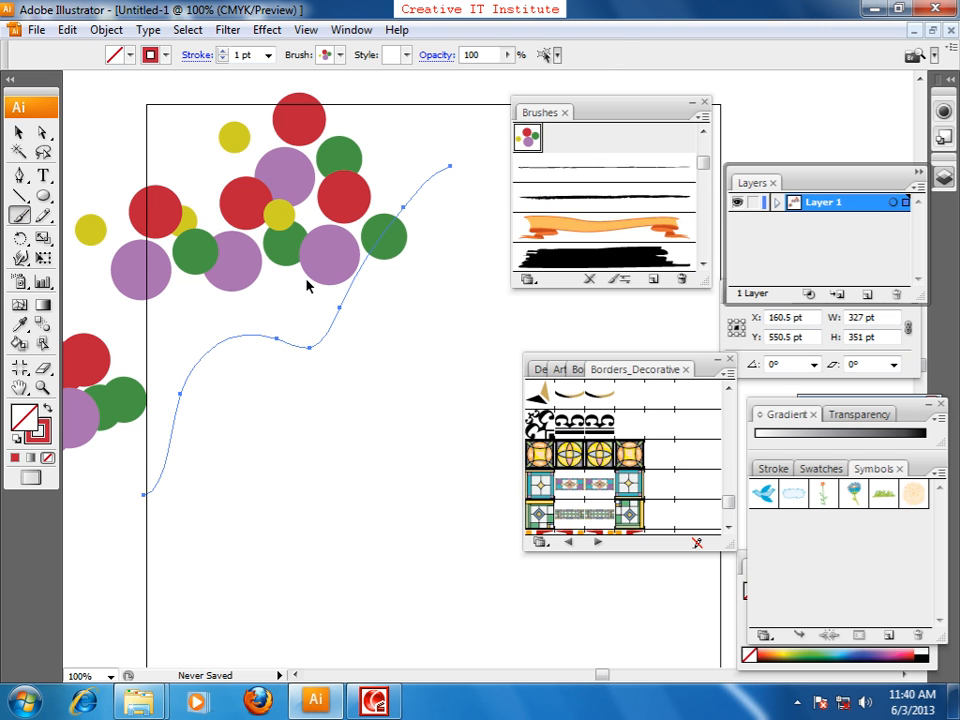
{"action": "key", "text": "Delete"}
{"action": "key", "text": "ctrl+minus"}
{"action": "left_click_drag", "start_coordinate": [351, 270], "coordinate": [334, 261]}
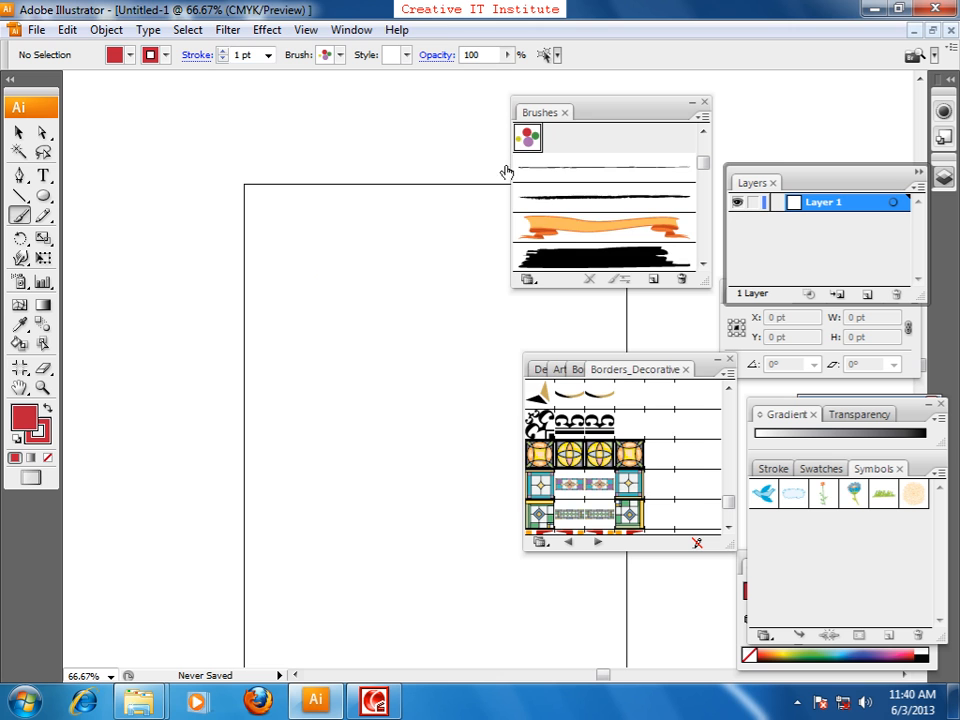
Edit the circle scatter brush to size 98%, spacing 100%, scatter 2% and rotation -3°.
{"action": "double_click", "coordinate": [526, 140]}
{"action": "left_click_drag", "start_coordinate": [393, 340], "coordinate": [364, 270]}
{"action": "left_click_drag", "start_coordinate": [357, 374], "coordinate": [369, 380]}
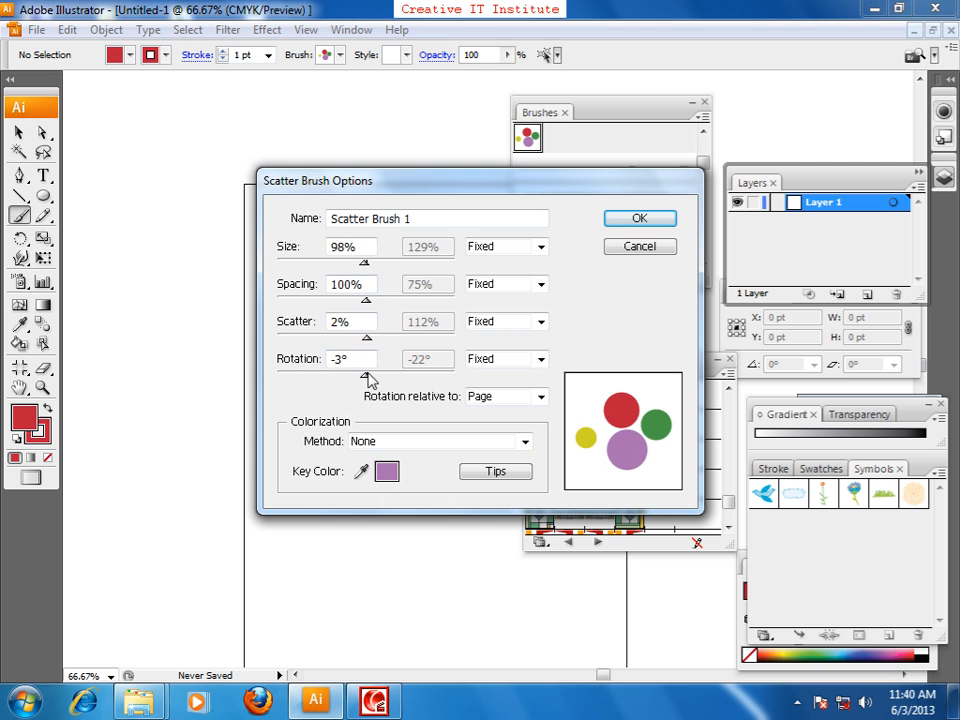
{"action": "left_click", "coordinate": [640, 219]}
Test the edited circle brush with a tall wavy stroke about 204 by 912 pt, and delete it.
{"action": "mouse_move", "coordinate": [258, 545]}
{"action": "left_mouse_down"}
{"action": "mouse_move", "coordinate": [328, 298]}
{"action": "mouse_move", "coordinate": [292, 227]}
{"action": "left_mouse_up"}
{"action": "key", "text": "ctrl+z"}
{"action": "mouse_move", "coordinate": [305, 625]}
{"action": "left_mouse_down"}
{"action": "mouse_move", "coordinate": [240, 549]}
{"action": "mouse_move", "coordinate": [316, 231]}
{"action": "mouse_move", "coordinate": [200, 80]}
{"action": "left_mouse_up"}
{"action": "key", "text": "ctrl+minus"}
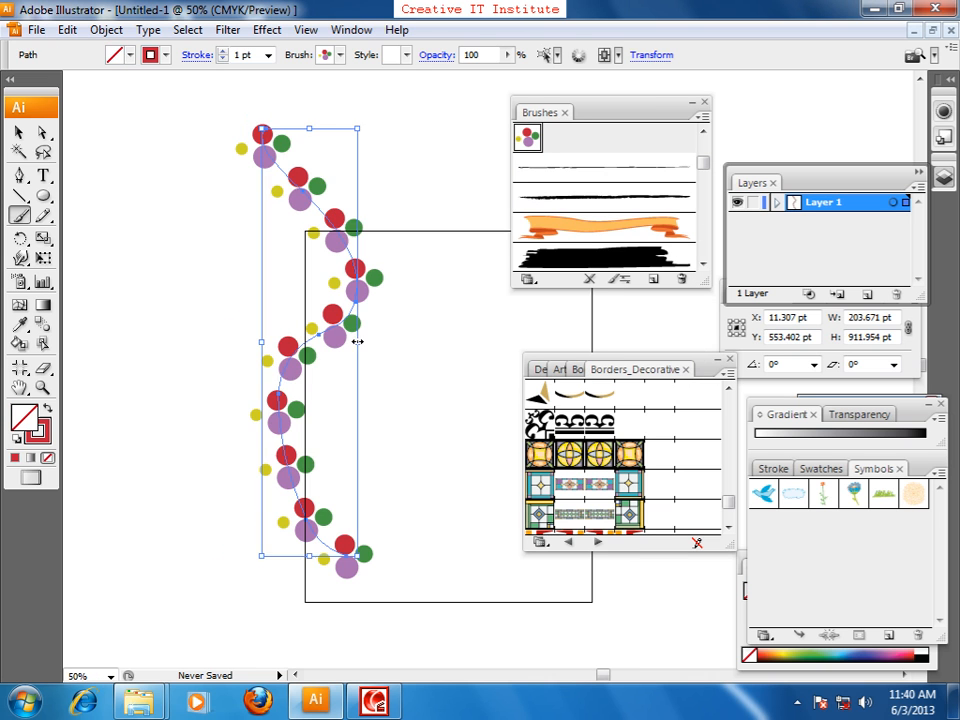
{"action": "key", "text": "Delete"}
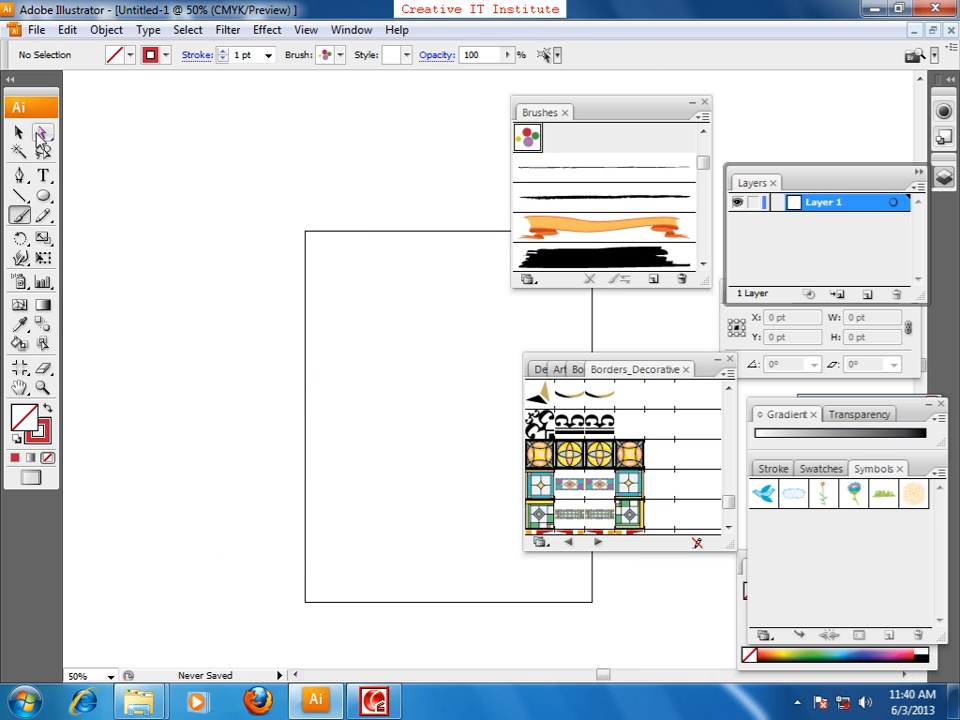
Paint an arch-shaped stroke beside the artboard with the circle scatter brush, and undo it.
{"action": "left_click", "coordinate": [18, 132]}
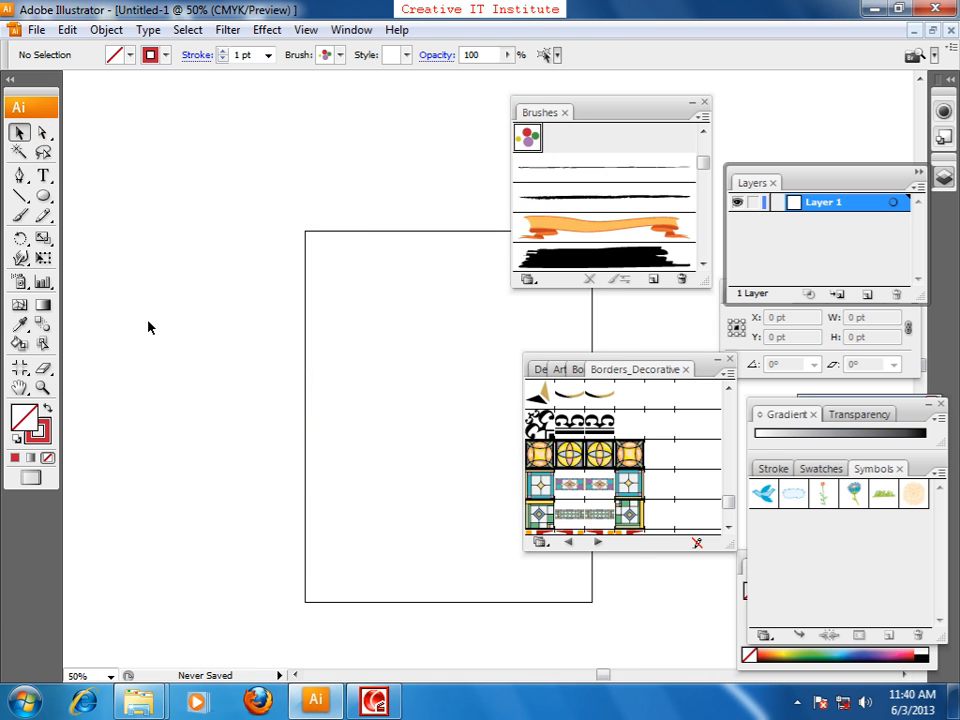
{"action": "left_click", "coordinate": [19, 214]}
{"action": "mouse_move", "coordinate": [190, 408]}
{"action": "left_mouse_down"}
{"action": "mouse_move", "coordinate": [287, 385]}
{"action": "mouse_move", "coordinate": [289, 450]}
{"action": "left_mouse_up"}
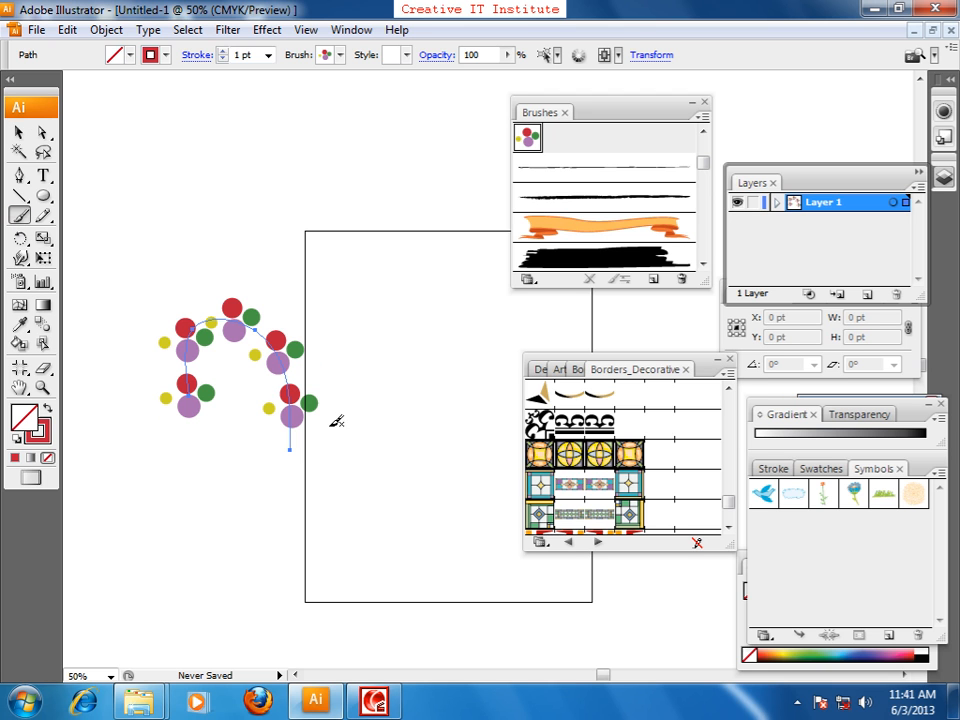
{"action": "key", "text": "ctrl+z"}
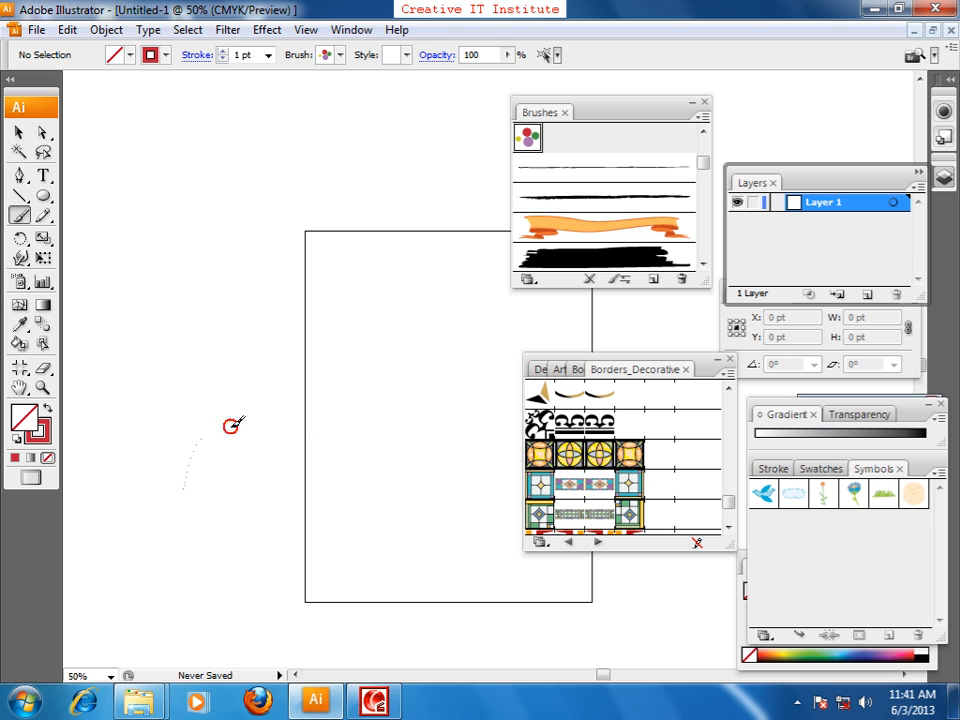
Paint a rising curved stroke about 540 by 596 pt with the circle scatter brush, and delete it.
{"action": "left_click_drag", "start_coordinate": [183, 490], "coordinate": [433, 210]}
{"action": "left_click", "coordinate": [19, 132]}
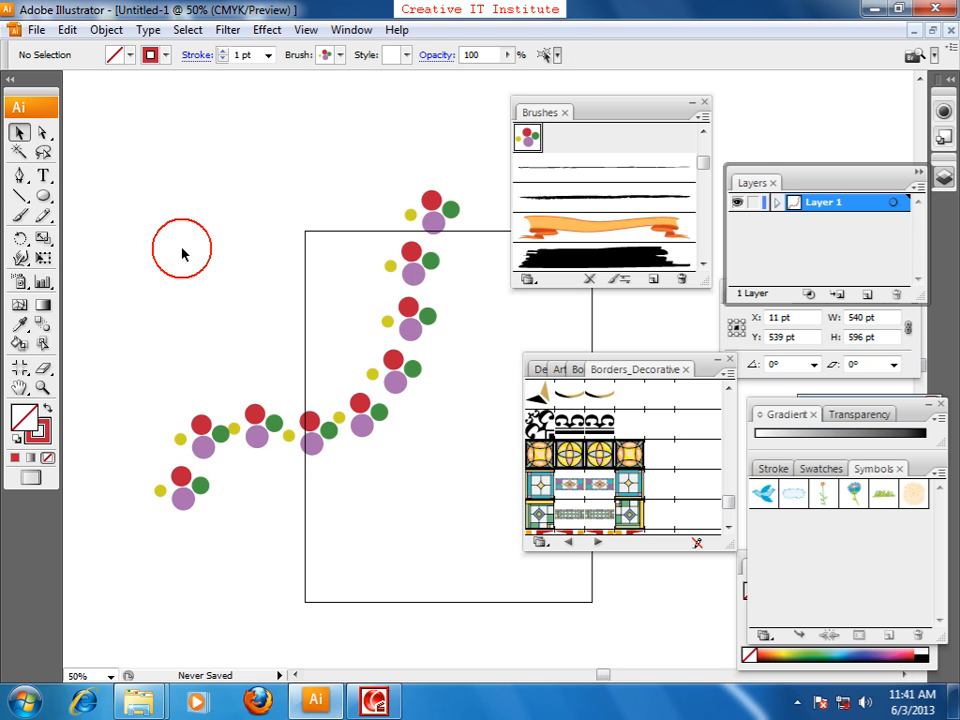
{"action": "left_click_drag", "start_coordinate": [180, 253], "coordinate": [418, 541]}
{"action": "key", "text": "Delete"}
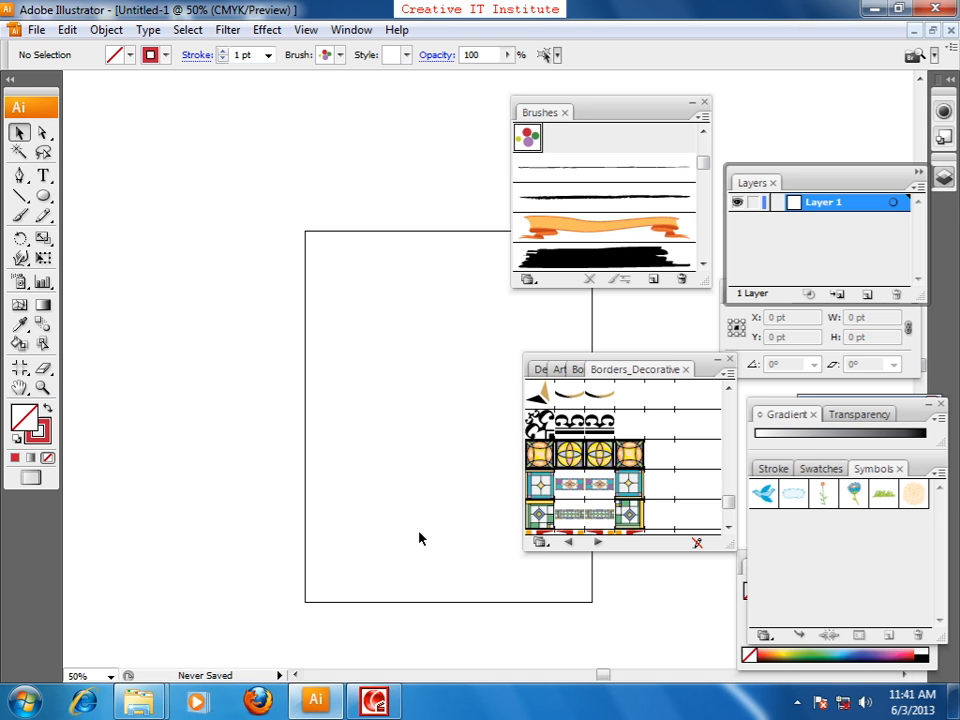
Compare the supplied dot scatter brushes with the custom circle brush in the brush list.
{"action": "left_click", "coordinate": [706, 146]}
{"action": "left_click_drag", "start_coordinate": [704, 141], "coordinate": [702, 139]}
{"action": "left_click", "coordinate": [554, 170]}
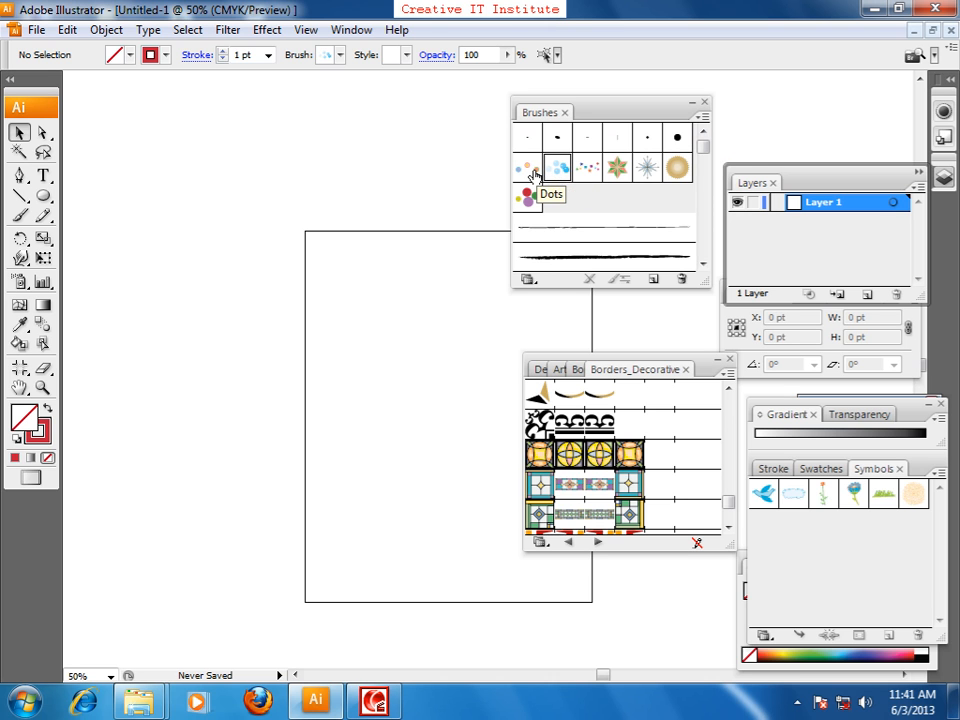
{"action": "left_click", "coordinate": [536, 176]}
{"action": "left_click", "coordinate": [536, 203]}
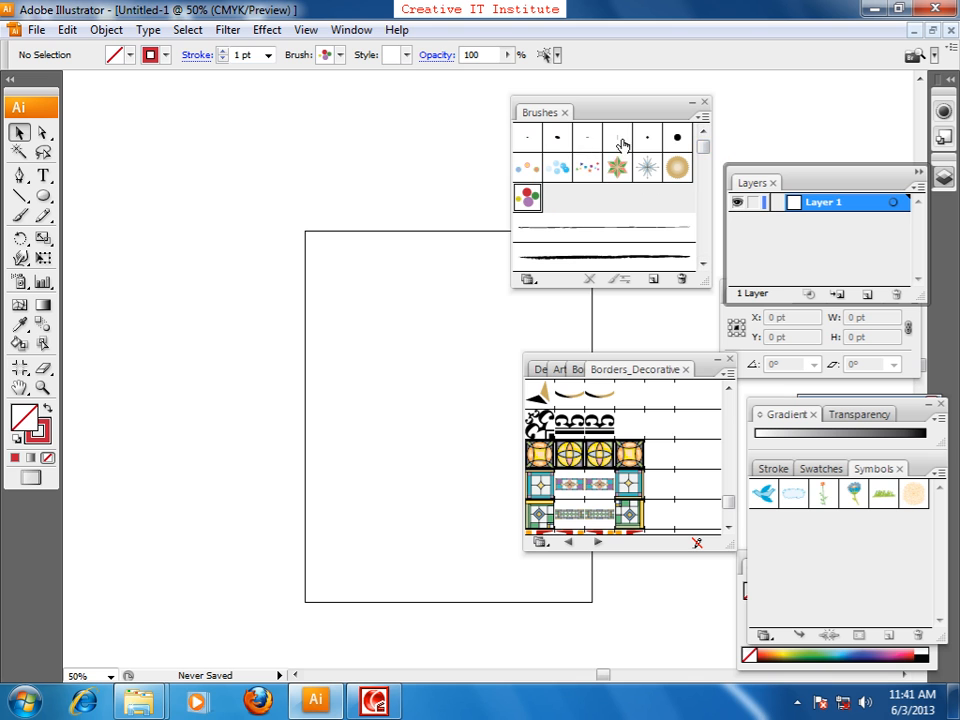
{"action": "left_click", "coordinate": [701, 117]}
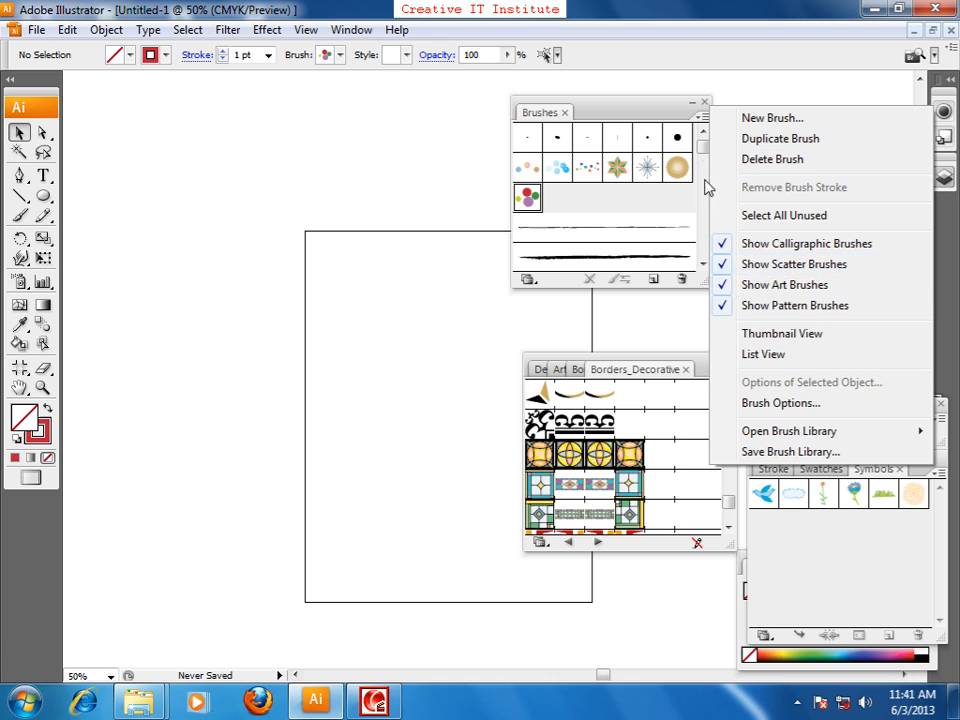
{"action": "left_click", "coordinate": [652, 158]}
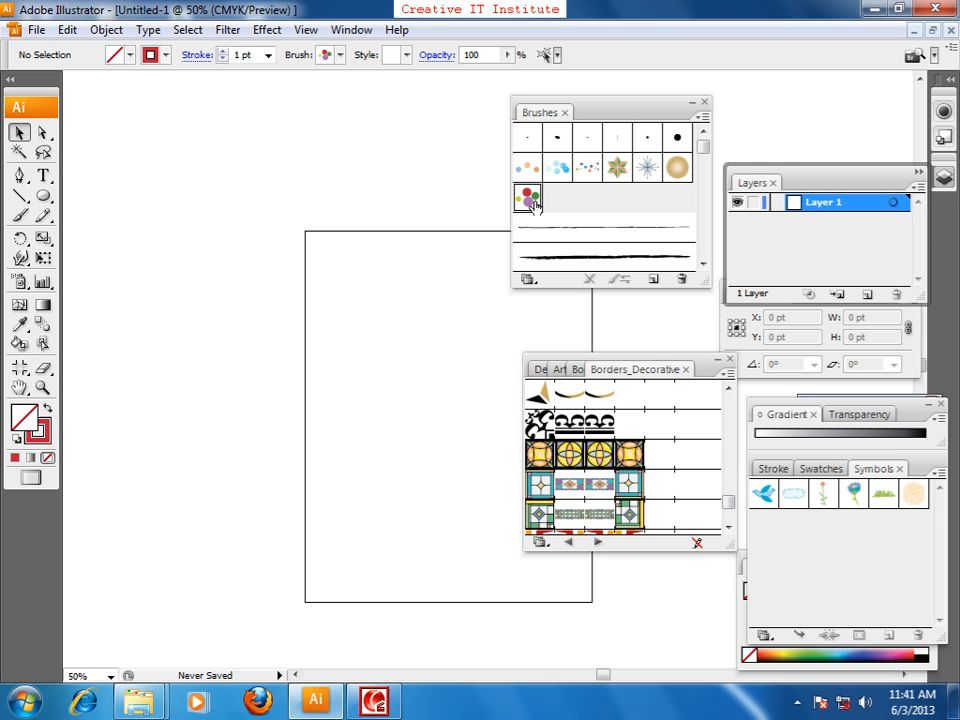
Examine the calligraphic and scatter brushes in the list alongside the display options for each brush type.
{"action": "left_click_drag", "start_coordinate": [562, 180], "coordinate": [580, 316]}
{"action": "left_click", "coordinate": [705, 156]}
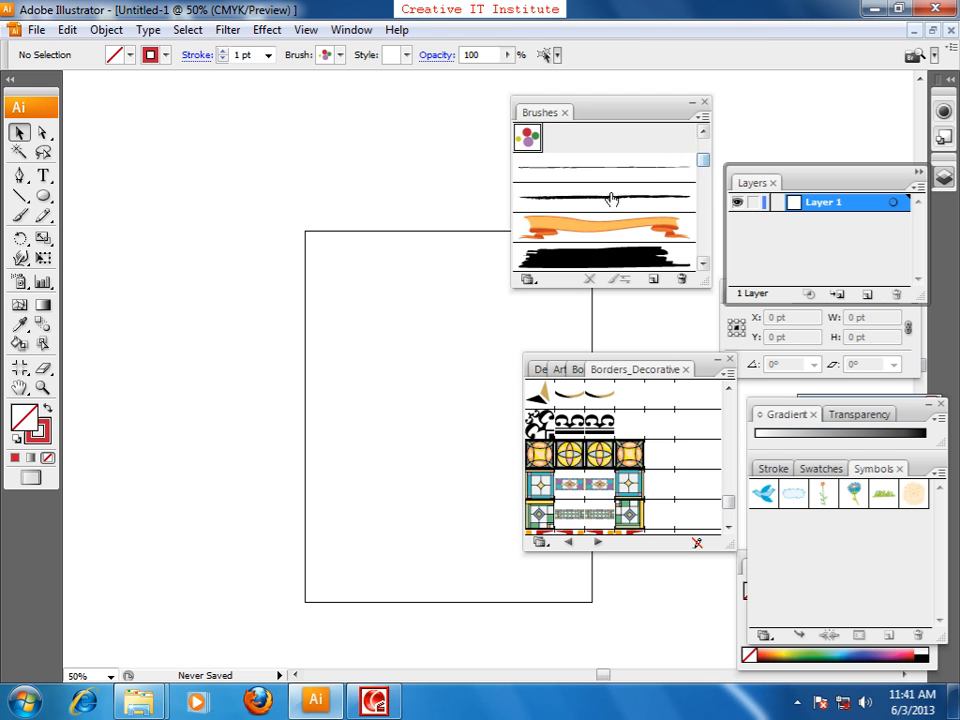
{"action": "left_click", "coordinate": [705, 190]}
{"action": "left_click", "coordinate": [705, 160]}
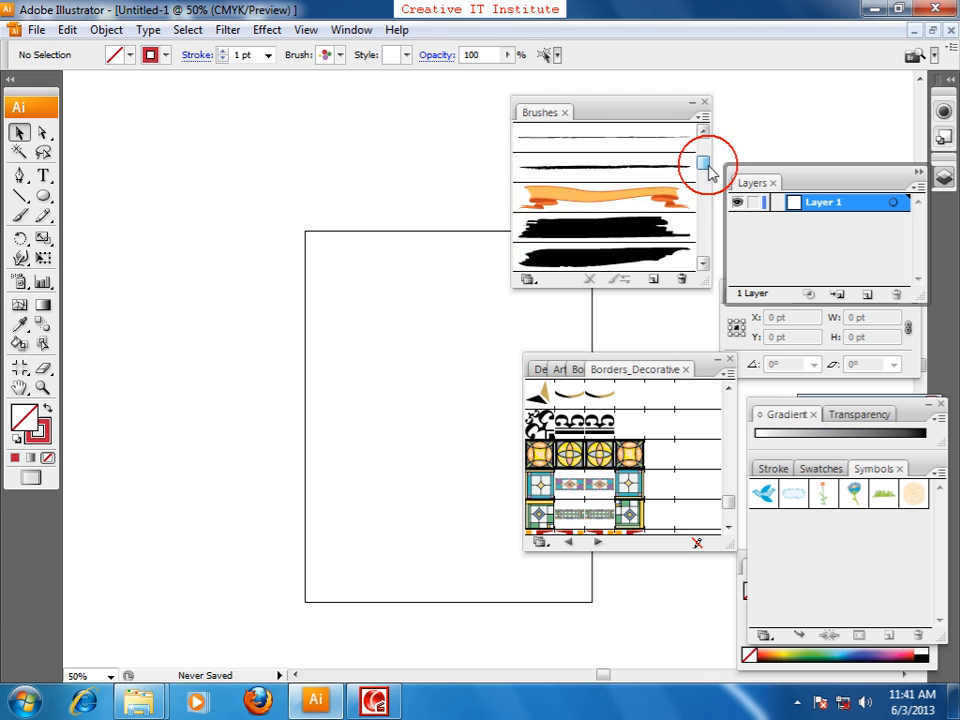
{"action": "left_click", "coordinate": [706, 145]}
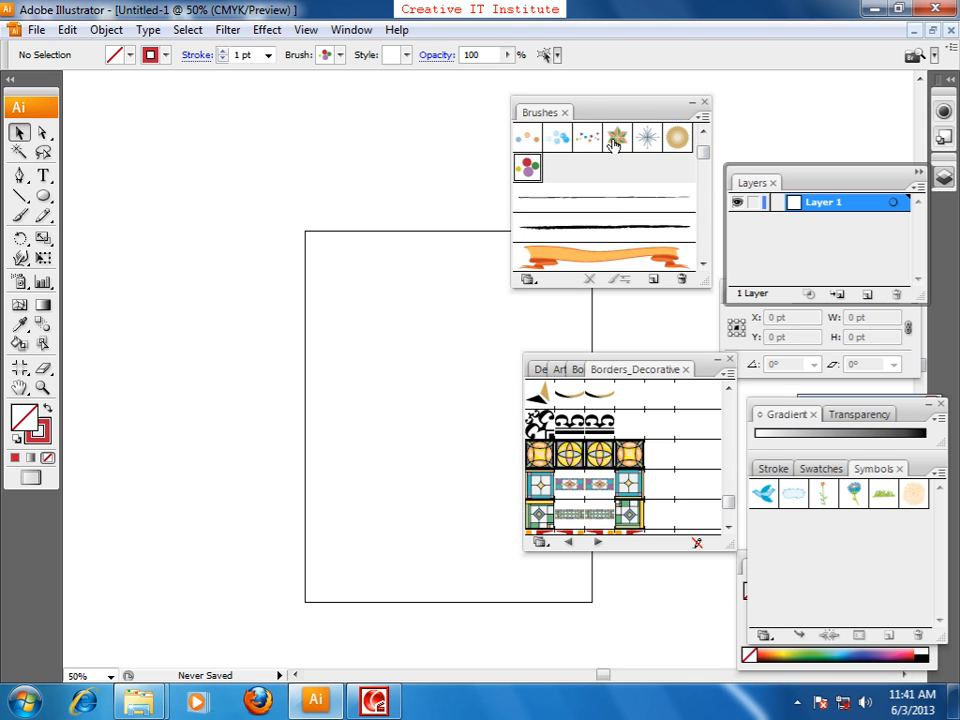
{"action": "left_click", "coordinate": [705, 145]}
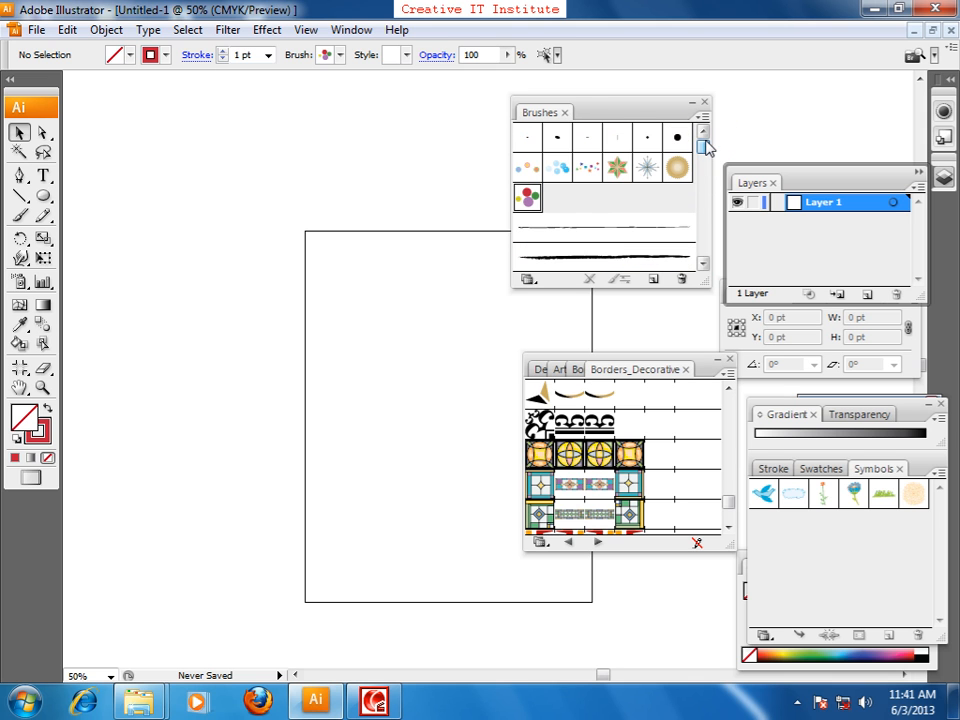
{"action": "left_click", "coordinate": [703, 118]}
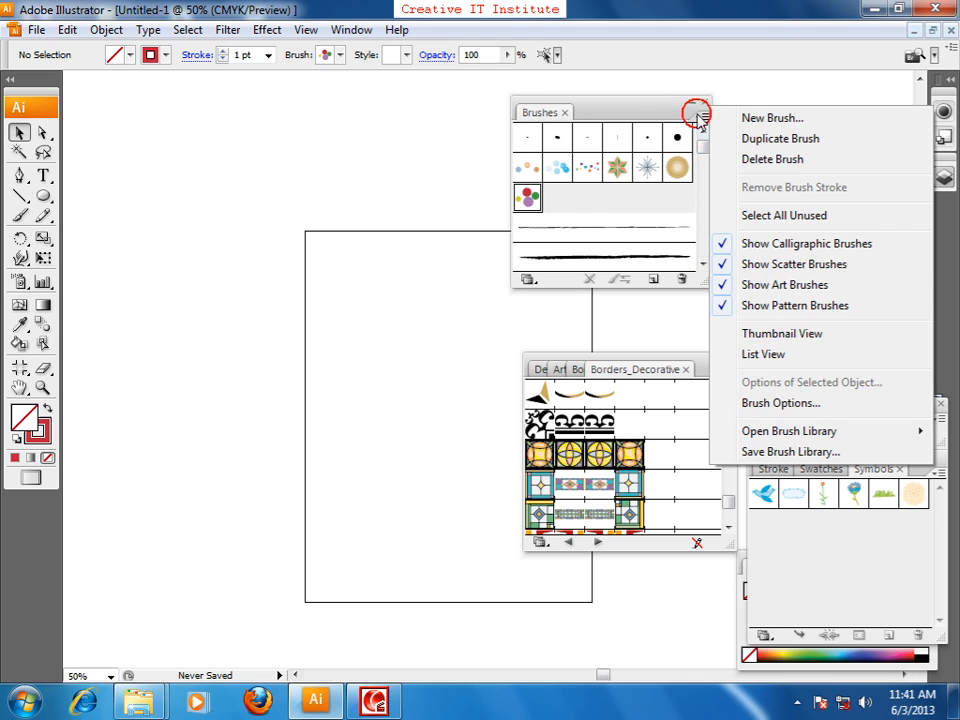
{"action": "left_click", "coordinate": [700, 152]}
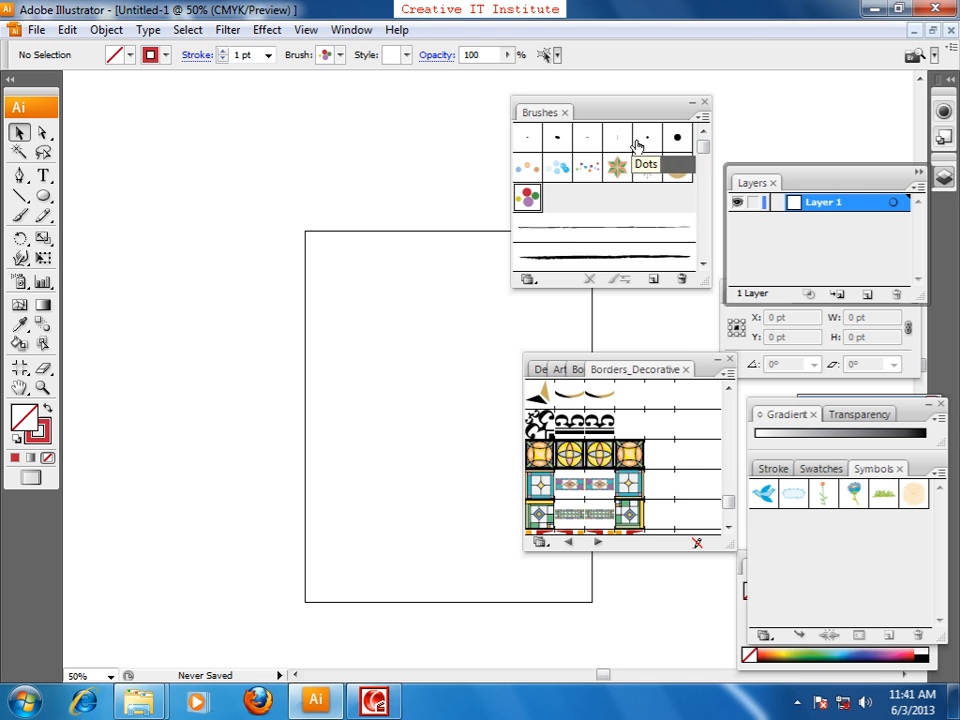
{"action": "left_click", "coordinate": [703, 117]}
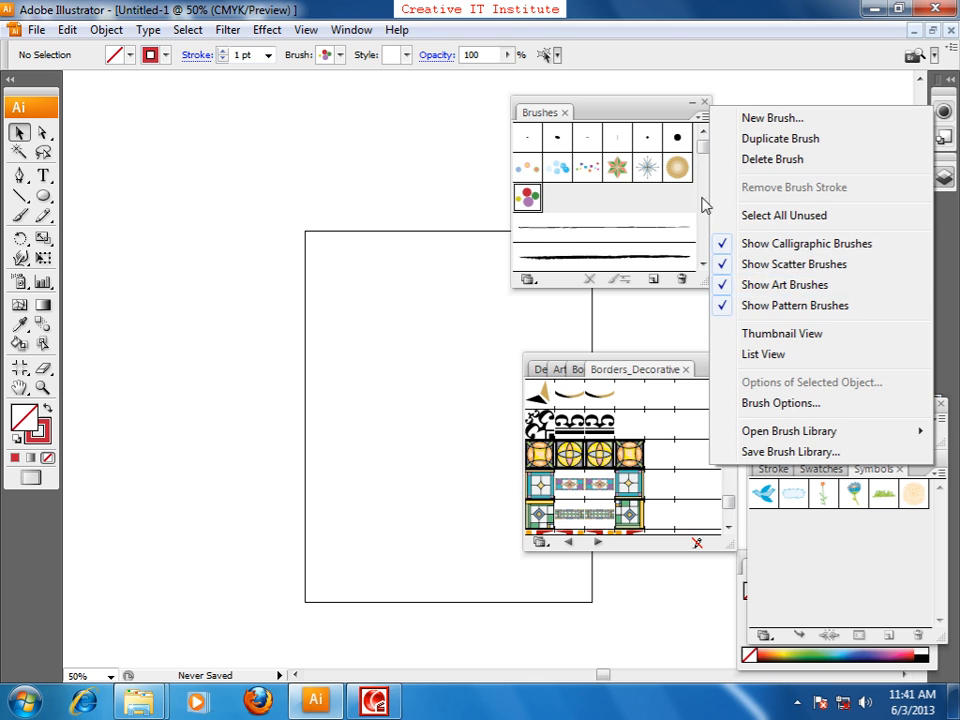
{"action": "left_click", "coordinate": [700, 152]}
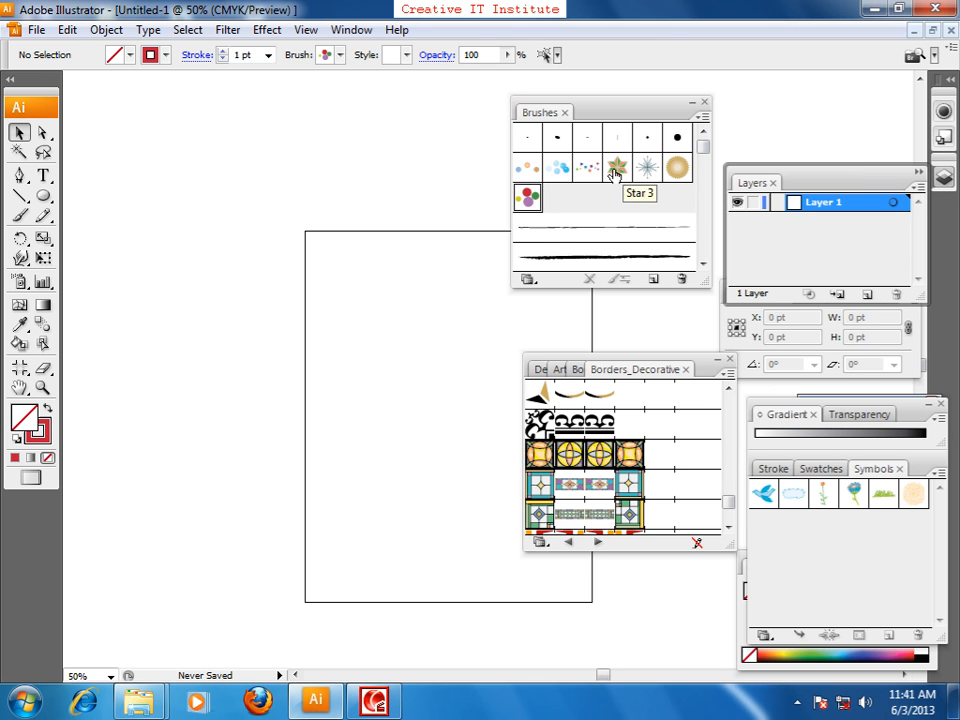
Examine the art brushes and pattern brushes, including the Creative and Ornamental Border brushes, with their display options.
{"action": "left_click", "coordinate": [701, 117]}
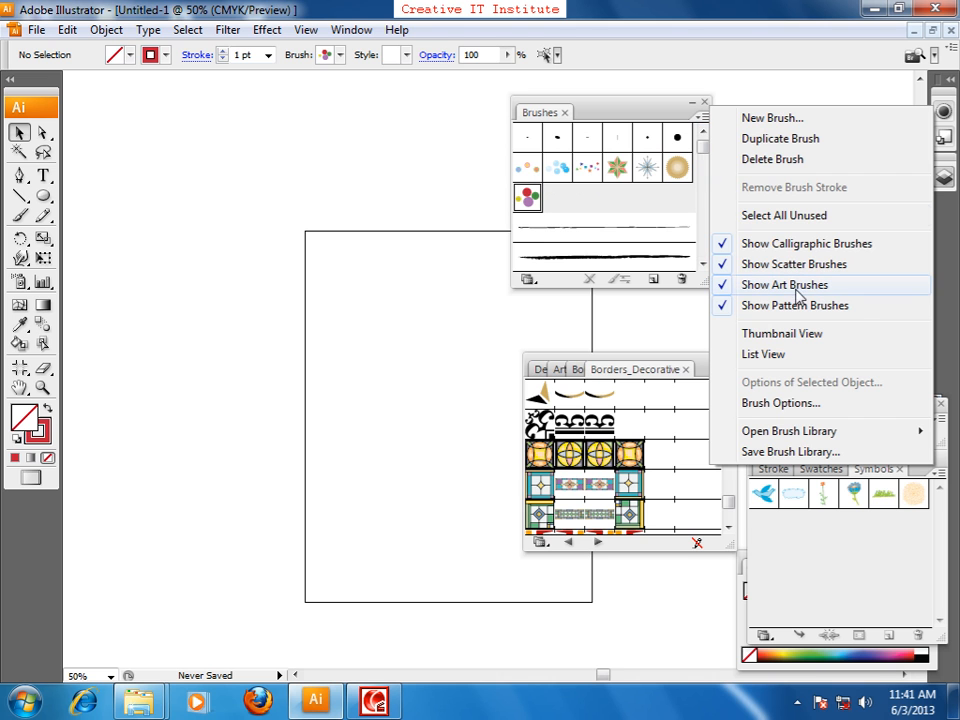
{"action": "left_click", "coordinate": [700, 147]}
{"action": "left_click", "coordinate": [703, 153]}
{"action": "left_click_drag", "start_coordinate": [700, 152], "coordinate": [705, 186]}
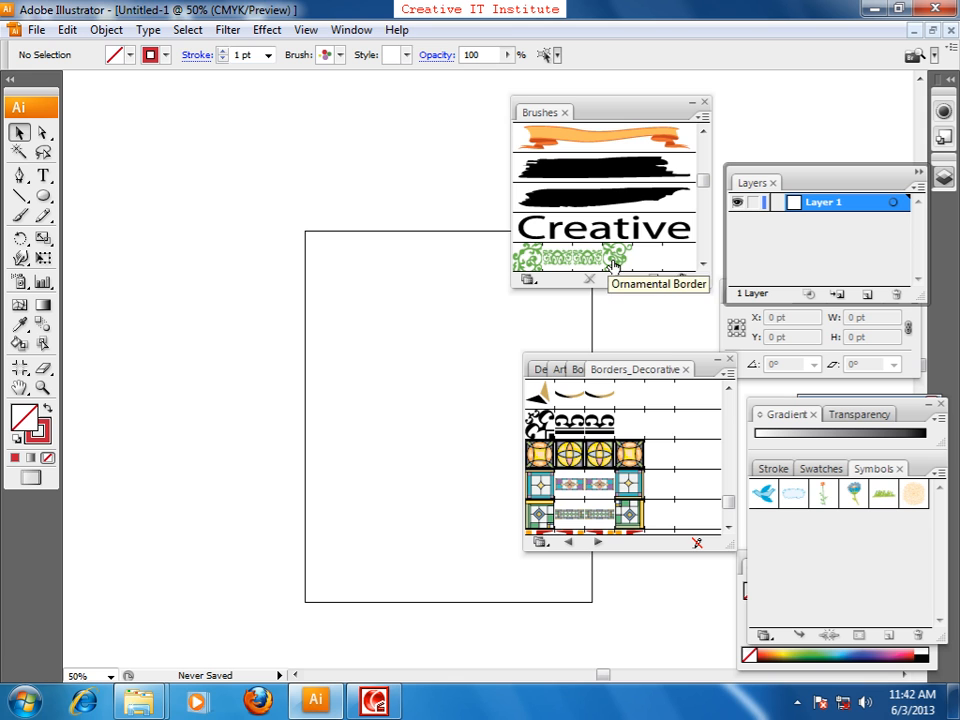
{"action": "left_click", "coordinate": [702, 117]}
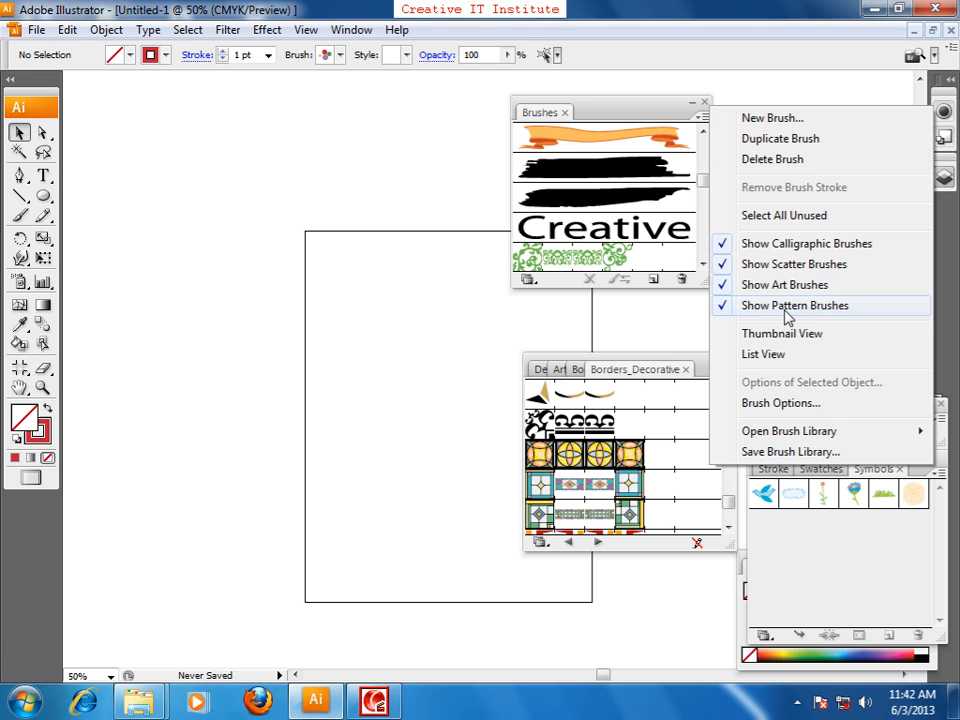
{"action": "left_click", "coordinate": [705, 179]}
{"action": "left_click", "coordinate": [695, 178]}
{"action": "mouse_move", "coordinate": [701, 178]}
{"action": "left_mouse_down"}
{"action": "mouse_move", "coordinate": [703, 132]}
{"action": "mouse_move", "coordinate": [702, 189]}
{"action": "left_mouse_up"}
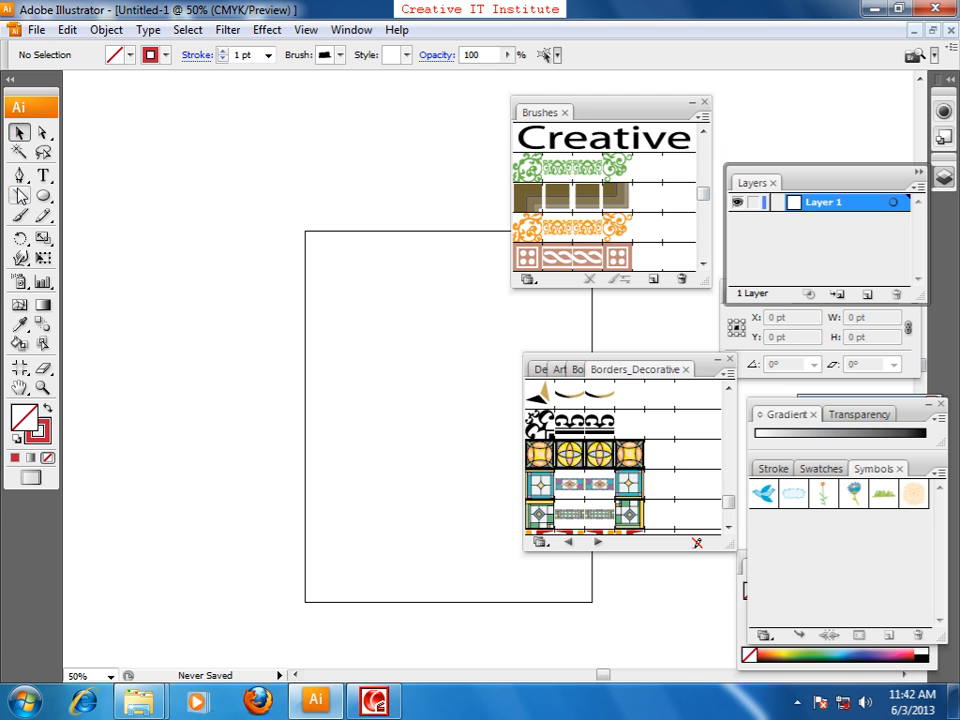
Detach the Pencil, Smooth and Path Eraser tool group as a floating palette above the artboard.
{"action": "left_click", "coordinate": [20, 214]}
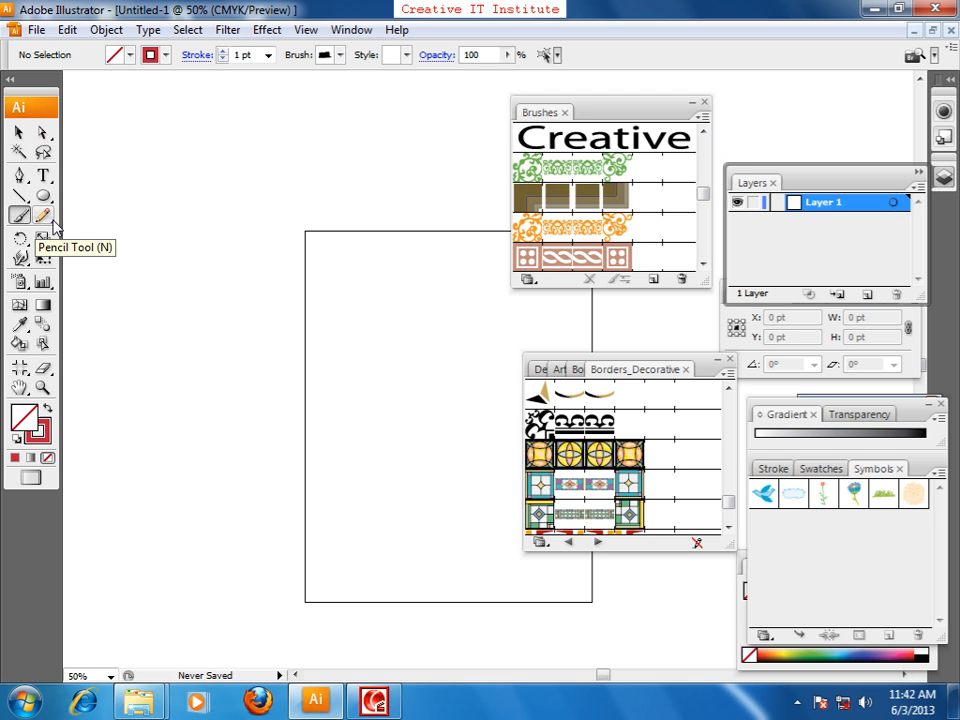
{"action": "left_click", "coordinate": [50, 219]}
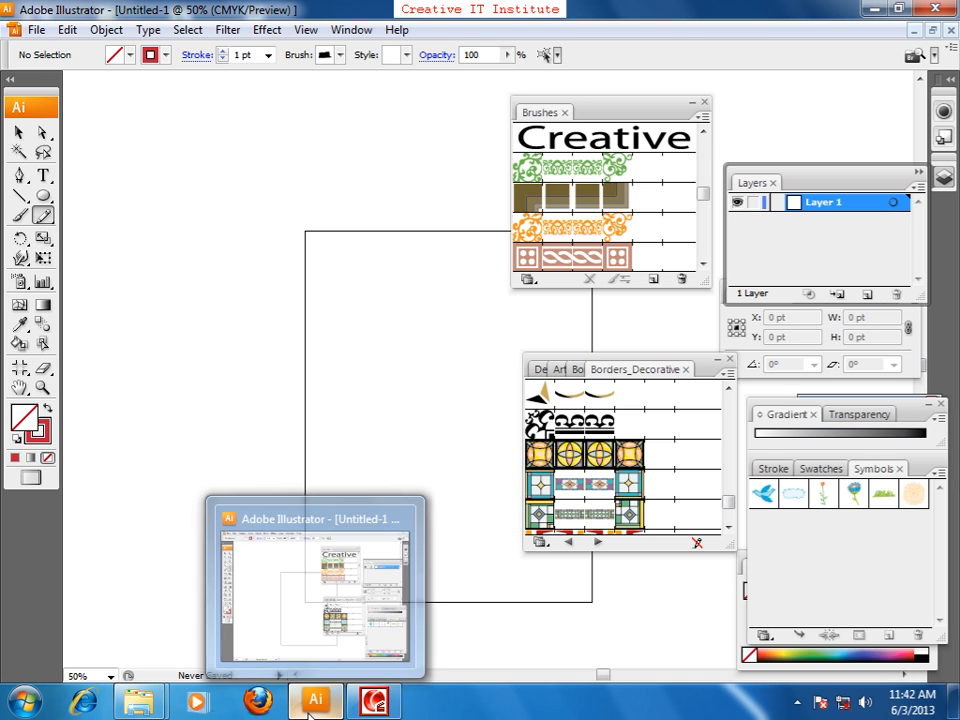
{"action": "mouse_move", "coordinate": [378, 704]}
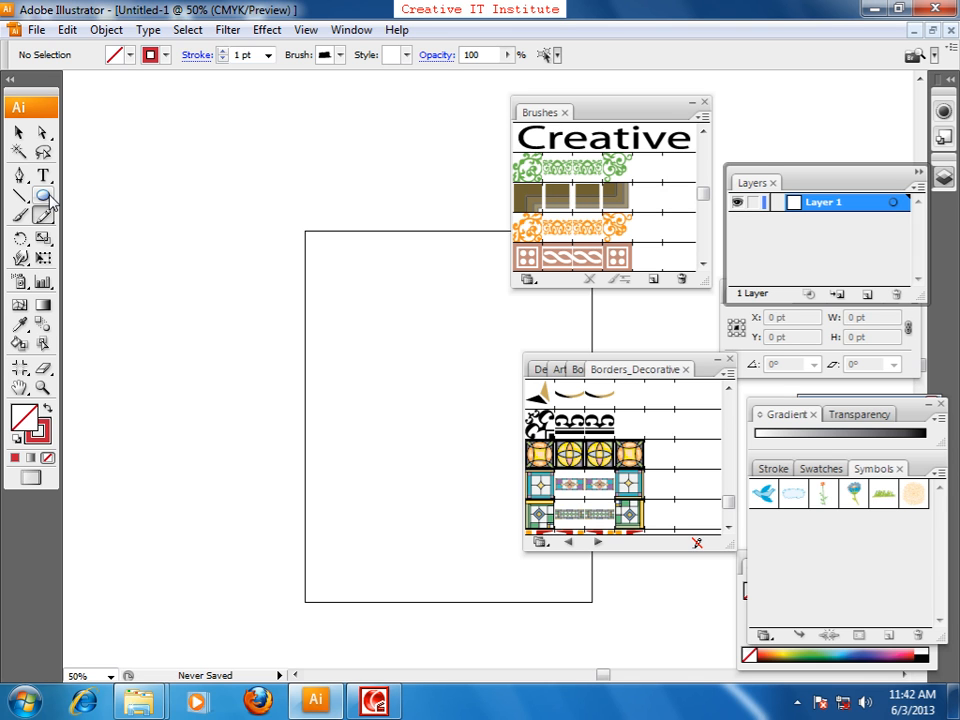
{"action": "left_click", "coordinate": [19, 132]}
{"action": "key", "text": "space"}
{"action": "left_click_drag", "start_coordinate": [330, 362], "coordinate": [261, 297]}
{"action": "left_click_drag", "start_coordinate": [310, 338], "coordinate": [209, 319]}
{"action": "mouse_move", "coordinate": [43, 215]}
{"action": "left_mouse_down"}
{"action": "mouse_move", "coordinate": [57, 230]}
{"action": "mouse_move", "coordinate": [180, 257]}
{"action": "mouse_move", "coordinate": [180, 266]}
{"action": "left_mouse_up"}
{"action": "mouse_move", "coordinate": [113, 211]}
{"action": "left_mouse_down"}
{"action": "mouse_move", "coordinate": [232, 125]}
{"action": "mouse_move", "coordinate": [242, 102]}
{"action": "left_mouse_up"}
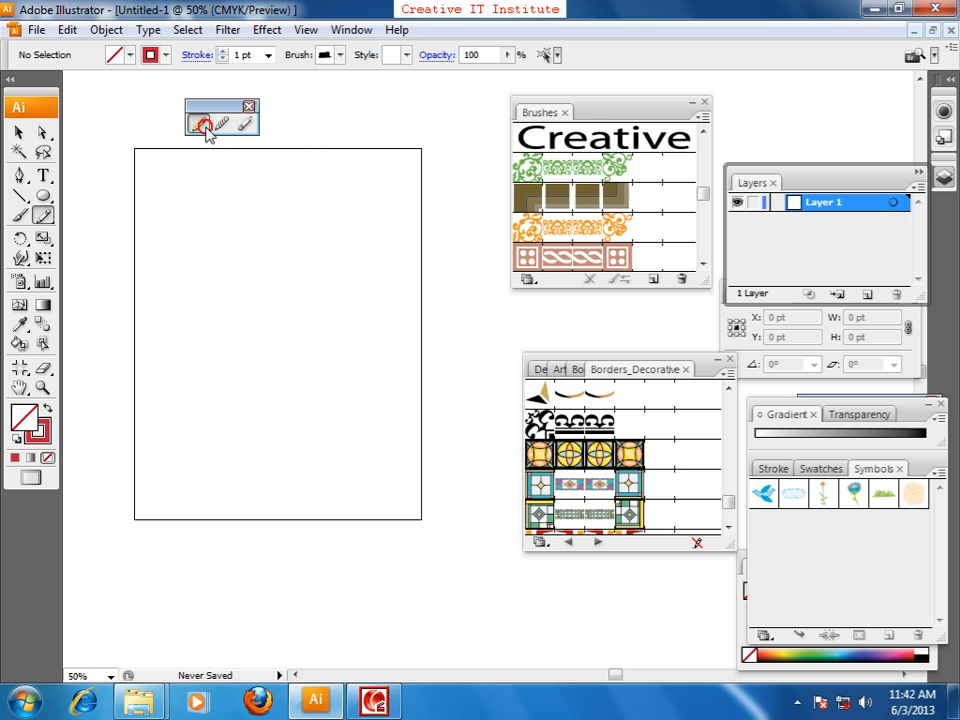
Draw a looping freehand stroke about 563 by 540 pt across the artboard with the Pencil tool, and delete it.
{"action": "mouse_move", "coordinate": [158, 414]}
{"action": "left_mouse_down"}
{"action": "mouse_move", "coordinate": [171, 336]}
{"action": "mouse_move", "coordinate": [288, 374]}
{"action": "mouse_move", "coordinate": [268, 437]}
{"action": "mouse_move", "coordinate": [259, 311]}
{"action": "mouse_move", "coordinate": [353, 386]}
{"action": "mouse_move", "coordinate": [349, 231]}
{"action": "left_mouse_up"}
{"action": "left_click_drag", "start_coordinate": [393, 189], "coordinate": [289, 185]}
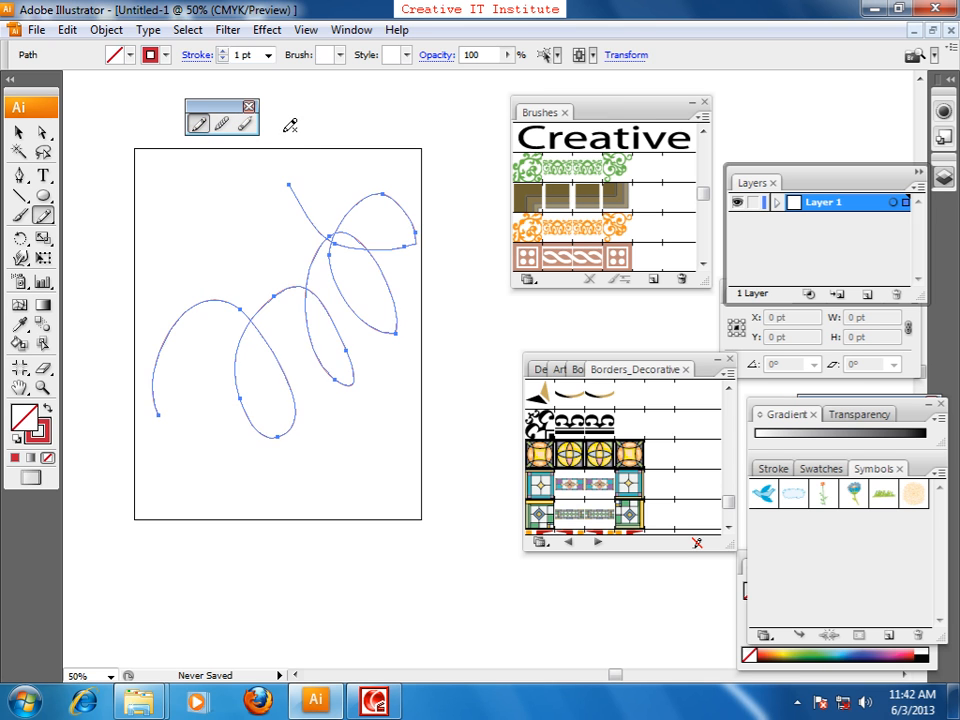
{"action": "left_click", "coordinate": [19, 132]}
{"action": "left_click", "coordinate": [107, 233]}
{"action": "left_click_drag", "start_coordinate": [180, 253], "coordinate": [315, 431]}
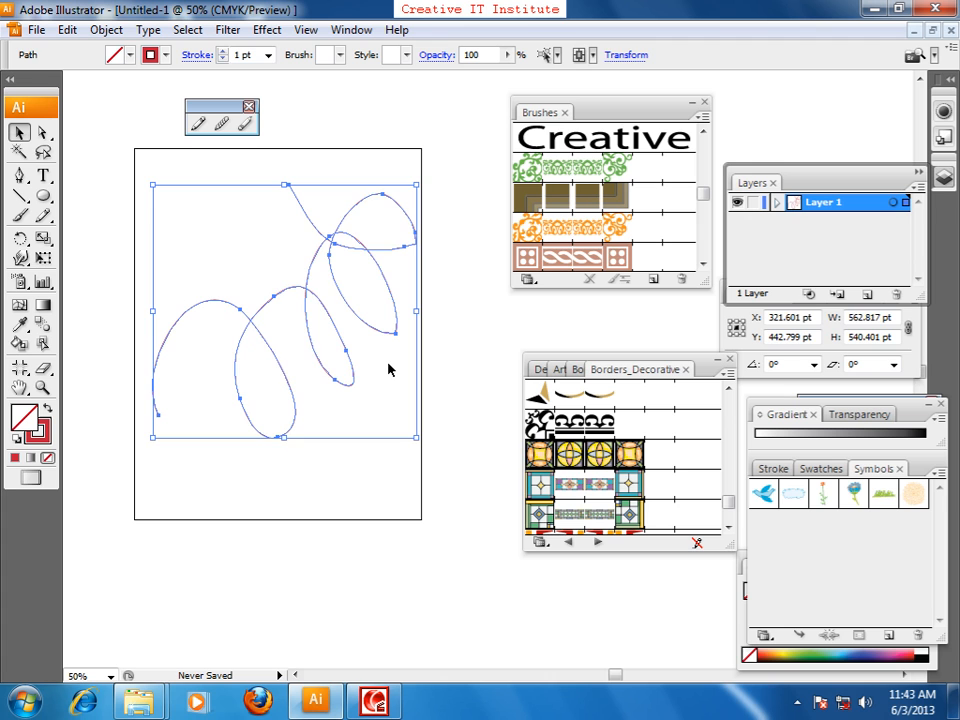
{"action": "key", "text": "Delete"}
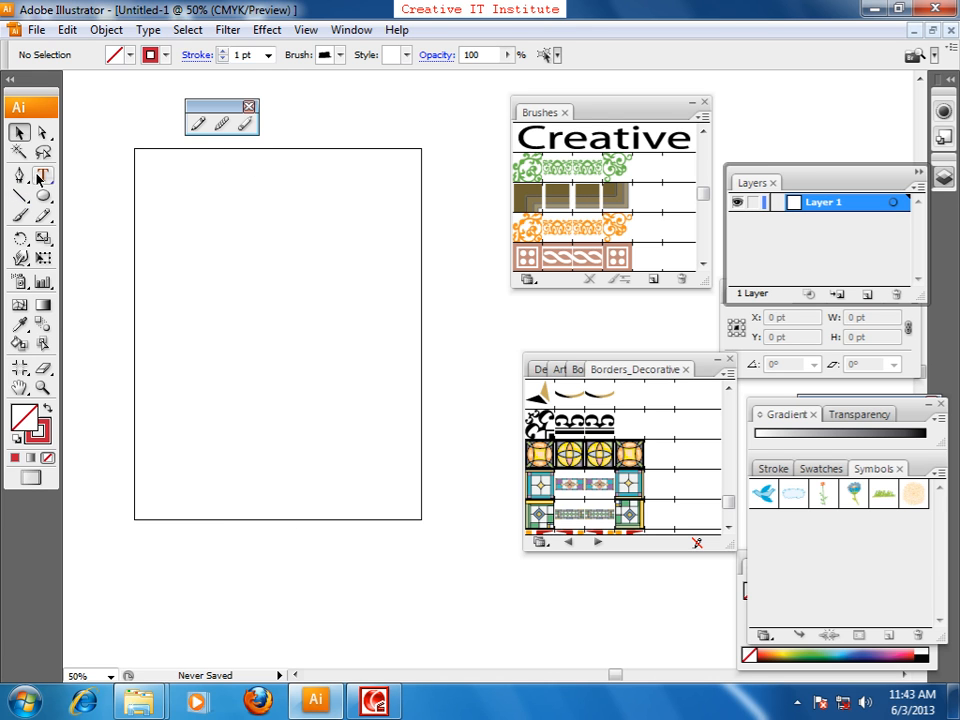
Draw a wavy pencil stroke about 812 by 430 pt, and set the Pencil tool's fidelity to 12 pixels and smoothness to 0%.
{"action": "left_click", "coordinate": [202, 127]}
{"action": "mouse_move", "coordinate": [147, 387]}
{"action": "left_mouse_down"}
{"action": "mouse_move", "coordinate": [309, 342]}
{"action": "mouse_move", "coordinate": [515, 228]}
{"action": "left_mouse_up"}
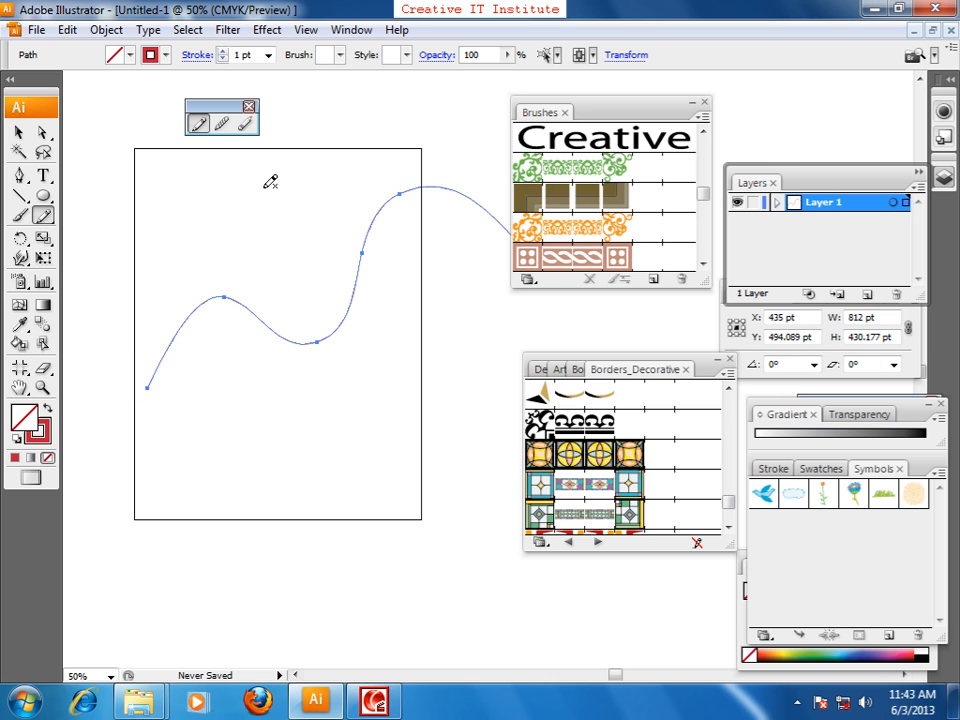
{"action": "double_click", "coordinate": [196, 128]}
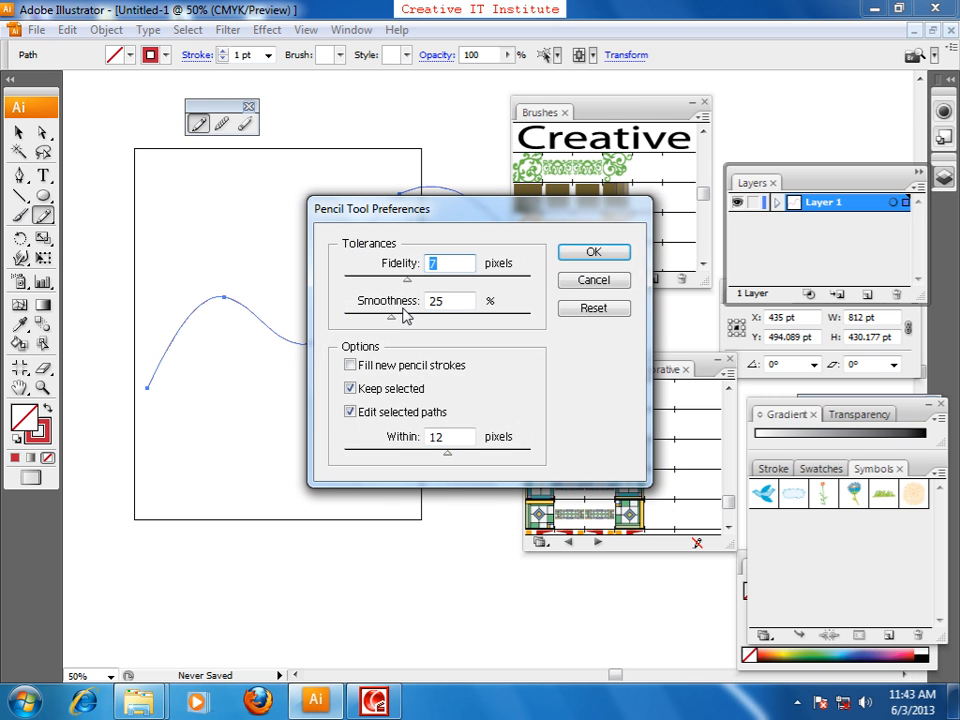
{"action": "left_click_drag", "start_coordinate": [392, 320], "coordinate": [330, 314]}
{"action": "left_click_drag", "start_coordinate": [406, 279], "coordinate": [369, 279]}
{"action": "type", "text": "12"}
{"action": "left_click", "coordinate": [585, 255]}
Draw three test pencil strokes on and below the artboard, and delete all the drawn paths.
{"action": "mouse_move", "coordinate": [198, 458]}
{"action": "left_mouse_down"}
{"action": "mouse_move", "coordinate": [378, 368]}
{"action": "mouse_move", "coordinate": [427, 327]}
{"action": "left_mouse_up"}
{"action": "mouse_move", "coordinate": [231, 628]}
{"action": "left_mouse_down"}
{"action": "mouse_move", "coordinate": [456, 510]}
{"action": "mouse_move", "coordinate": [521, 442]}
{"action": "left_mouse_up"}
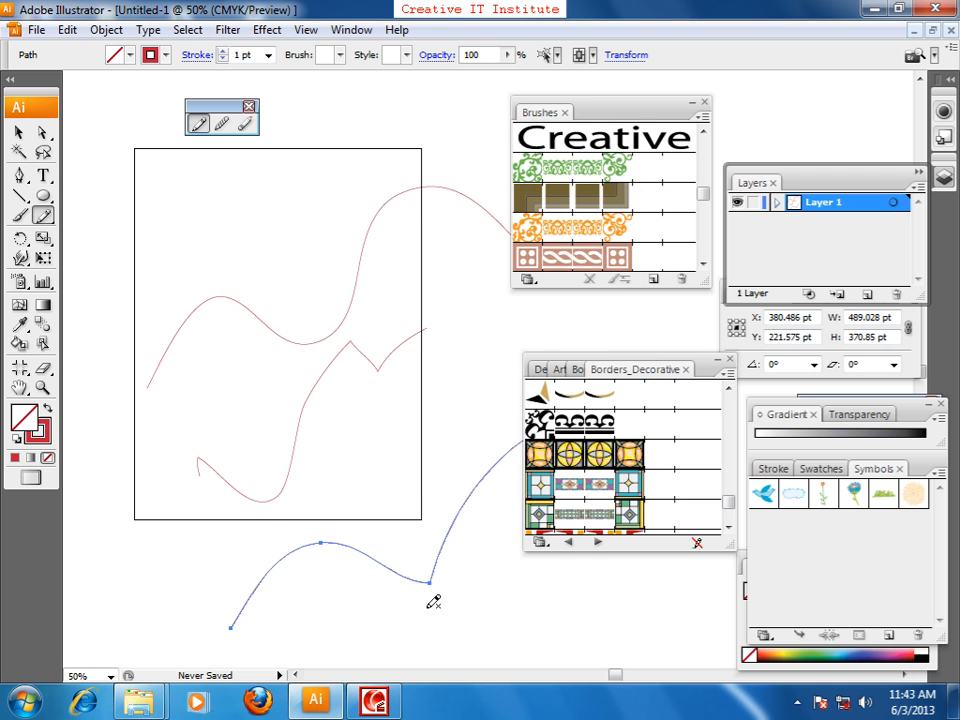
{"action": "left_click_drag", "start_coordinate": [297, 648], "coordinate": [667, 607]}
{"action": "scroll", "coordinate": [632, 638], "scroll_direction": "down", "scroll_amount": 3}
{"action": "scroll", "coordinate": [632, 638], "scroll_direction": "up", "scroll_amount": 2}
{"action": "left_click", "coordinate": [22, 133]}
{"action": "mouse_move", "coordinate": [99, 213]}
{"action": "left_mouse_down"}
{"action": "mouse_move", "coordinate": [478, 636]}
{"action": "mouse_move", "coordinate": [499, 641]}
{"action": "left_mouse_up"}
{"action": "key", "text": "Delete"}
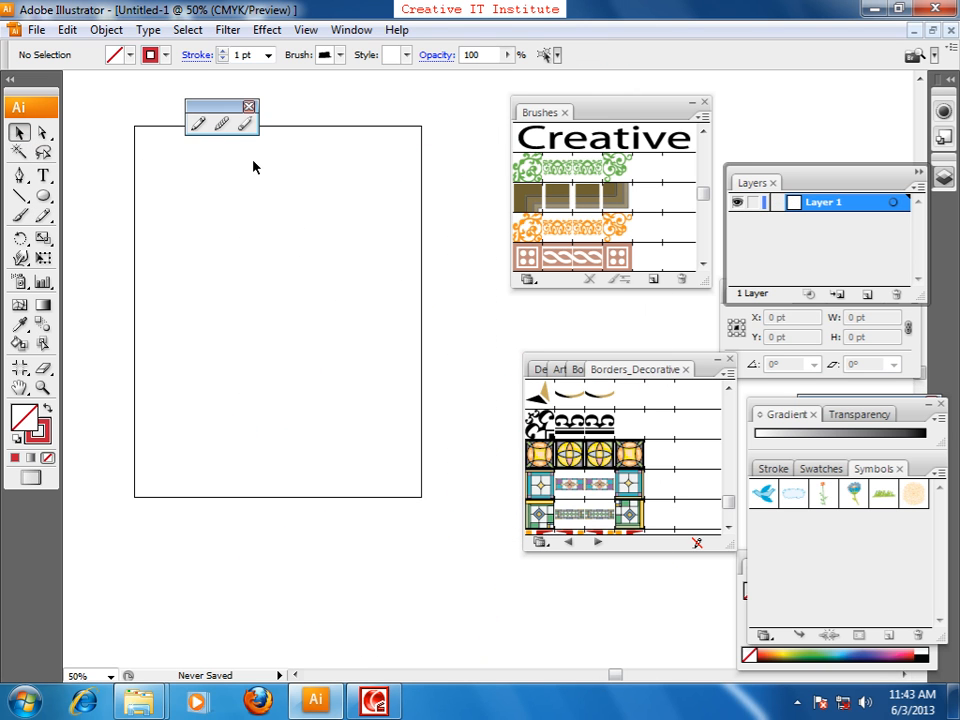
Raise the Pencil tool's smoothness and lower its fidelity in the tool preferences.
{"action": "double_click", "coordinate": [198, 125]}
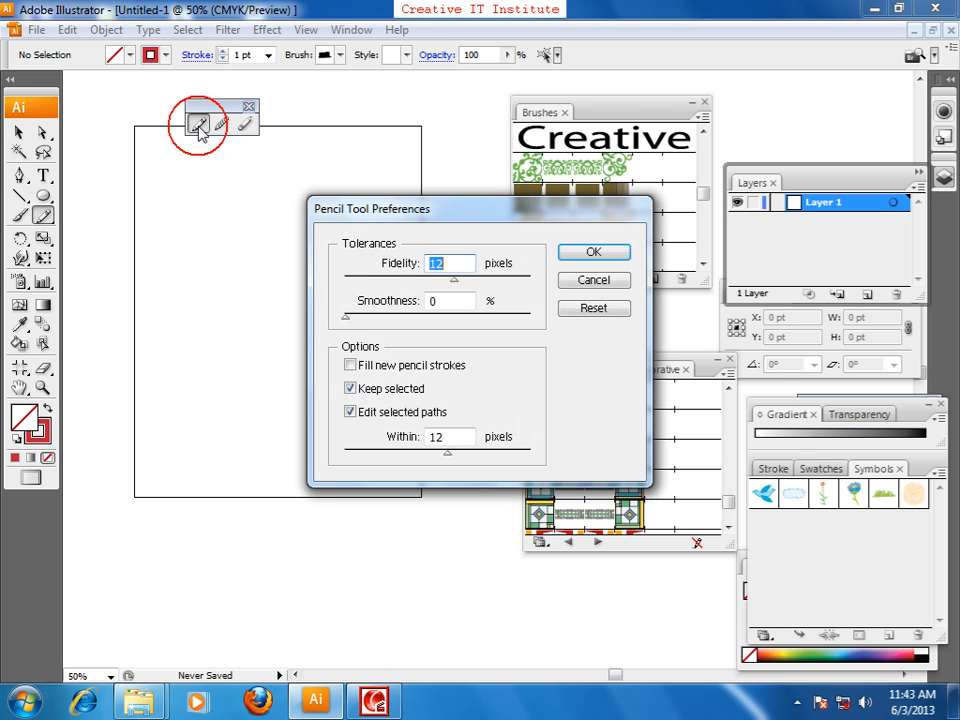
{"action": "left_click_drag", "start_coordinate": [345, 313], "coordinate": [393, 314]}
{"action": "left_click_drag", "start_coordinate": [453, 279], "coordinate": [396, 282]}
{"action": "left_click", "coordinate": [593, 252]}
Draw two rising pencil strokes across the artboard, one about 546 by 578 pt, and delete both.
{"action": "mouse_move", "coordinate": [107, 377]}
{"action": "left_mouse_down"}
{"action": "mouse_move", "coordinate": [262, 298]}
{"action": "mouse_move", "coordinate": [418, 167]}
{"action": "mouse_move", "coordinate": [510, 210]}
{"action": "left_mouse_up"}
{"action": "mouse_move", "coordinate": [155, 436]}
{"action": "left_mouse_down"}
{"action": "mouse_move", "coordinate": [303, 341]}
{"action": "mouse_move", "coordinate": [411, 178]}
{"action": "left_mouse_up"}
{"action": "left_click", "coordinate": [18, 131]}
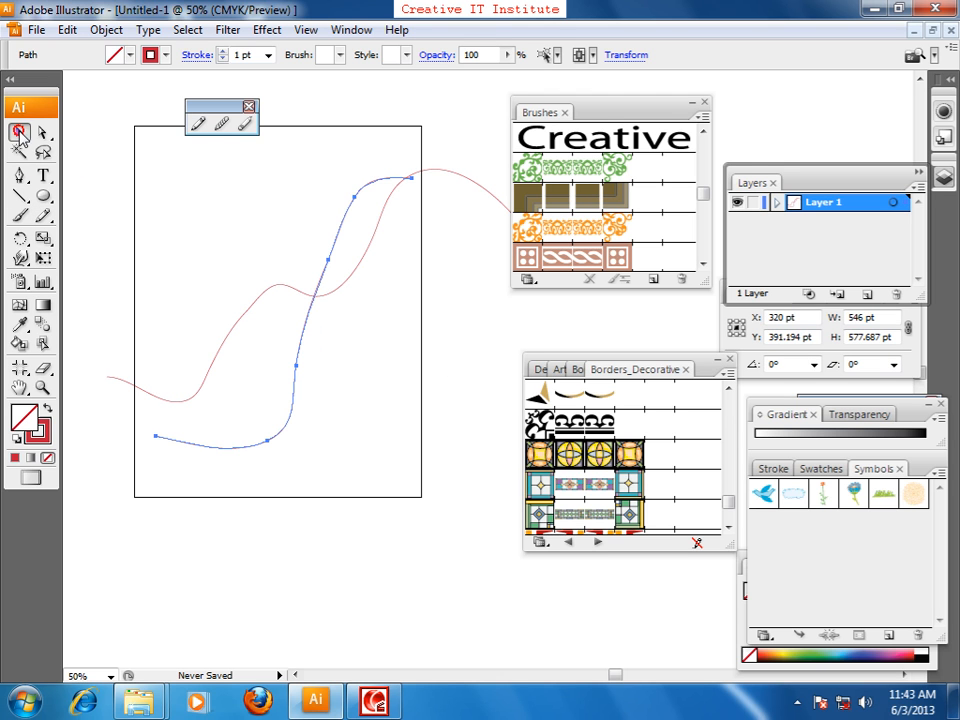
{"action": "left_click_drag", "start_coordinate": [176, 210], "coordinate": [355, 337]}
{"action": "key", "text": "Delete"}
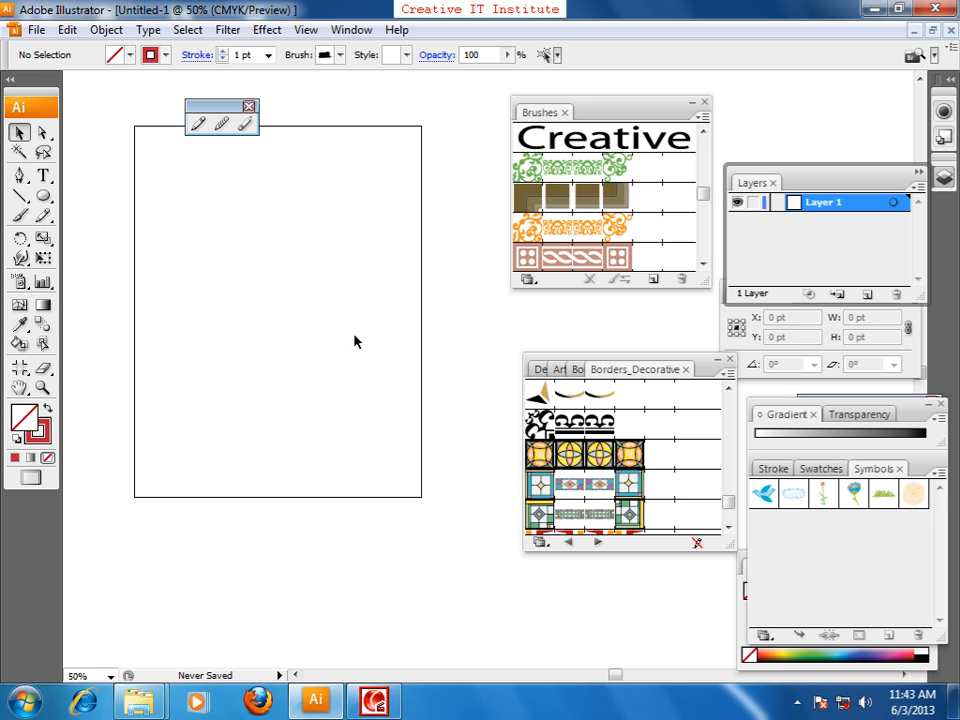
Draw two crossing S-shaped pencil curves over the artboard, one of them about 748 by 522 pt.
{"action": "left_click", "coordinate": [43, 214]}
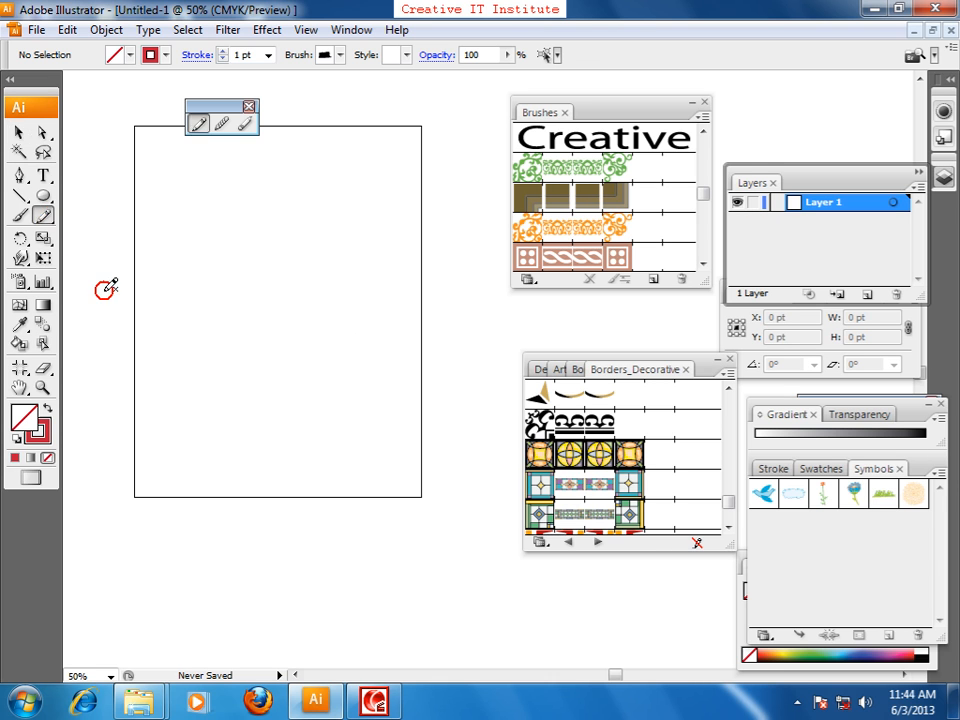
{"action": "left_click_drag", "start_coordinate": [107, 369], "coordinate": [505, 310]}
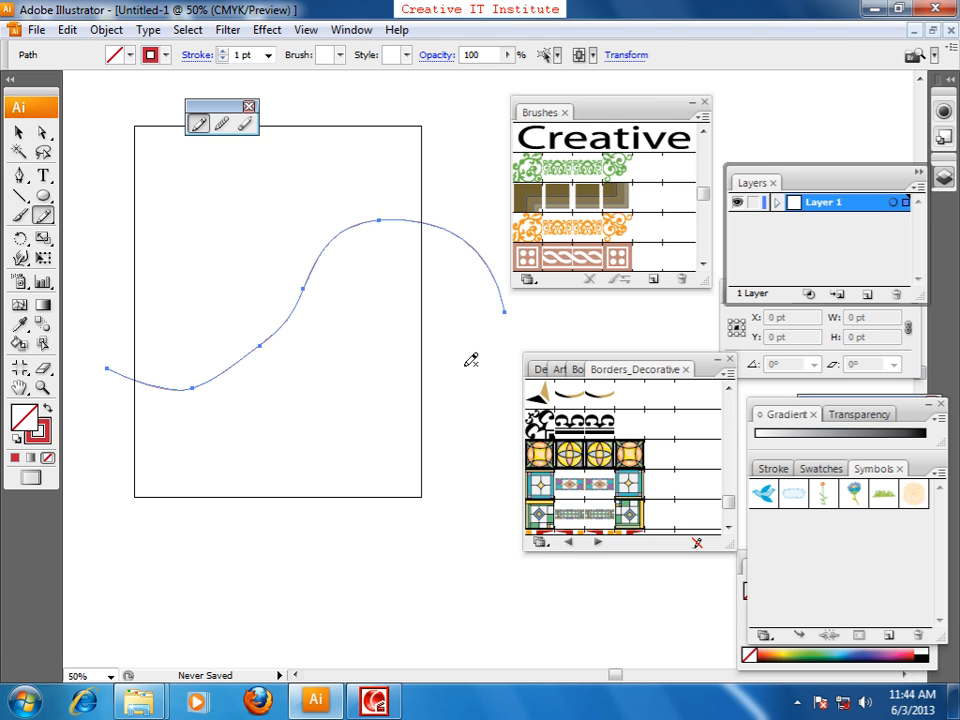
{"action": "key", "text": "ctrl+z"}
{"action": "mouse_move", "coordinate": [92, 397]}
{"action": "left_mouse_down"}
{"action": "mouse_move", "coordinate": [243, 394]}
{"action": "mouse_move", "coordinate": [479, 247]}
{"action": "mouse_move", "coordinate": [506, 270]}
{"action": "left_mouse_up"}
{"action": "mouse_move", "coordinate": [415, 183]}
{"action": "left_mouse_down"}
{"action": "mouse_move", "coordinate": [150, 373]}
{"action": "mouse_move", "coordinate": [106, 318]}
{"action": "left_mouse_up"}
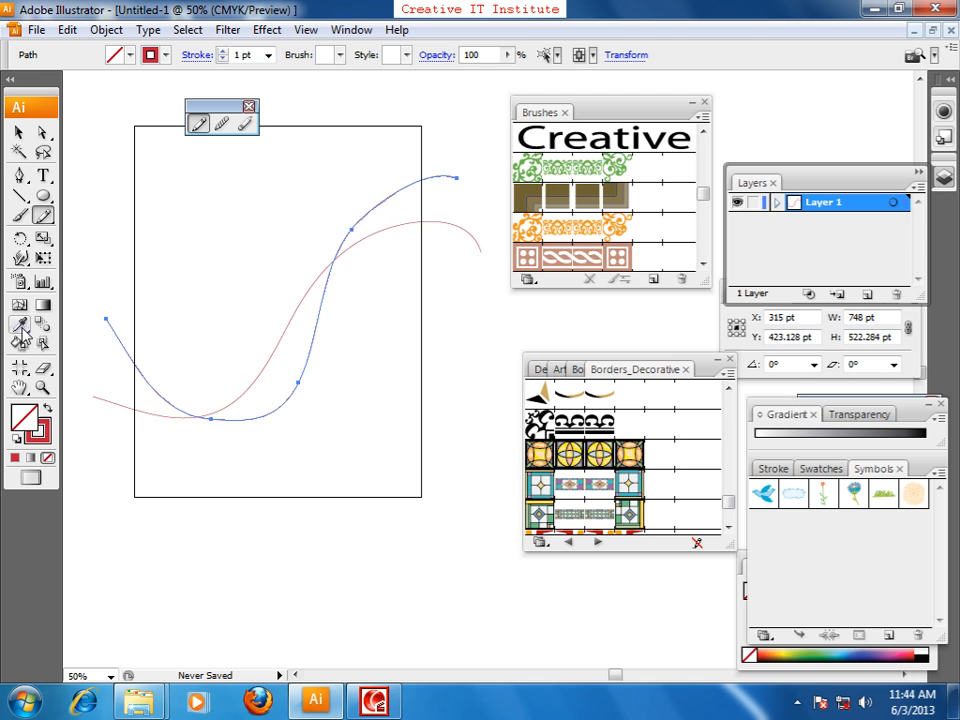
{"action": "left_click", "coordinate": [19, 135]}
{"action": "left_click", "coordinate": [118, 255]}
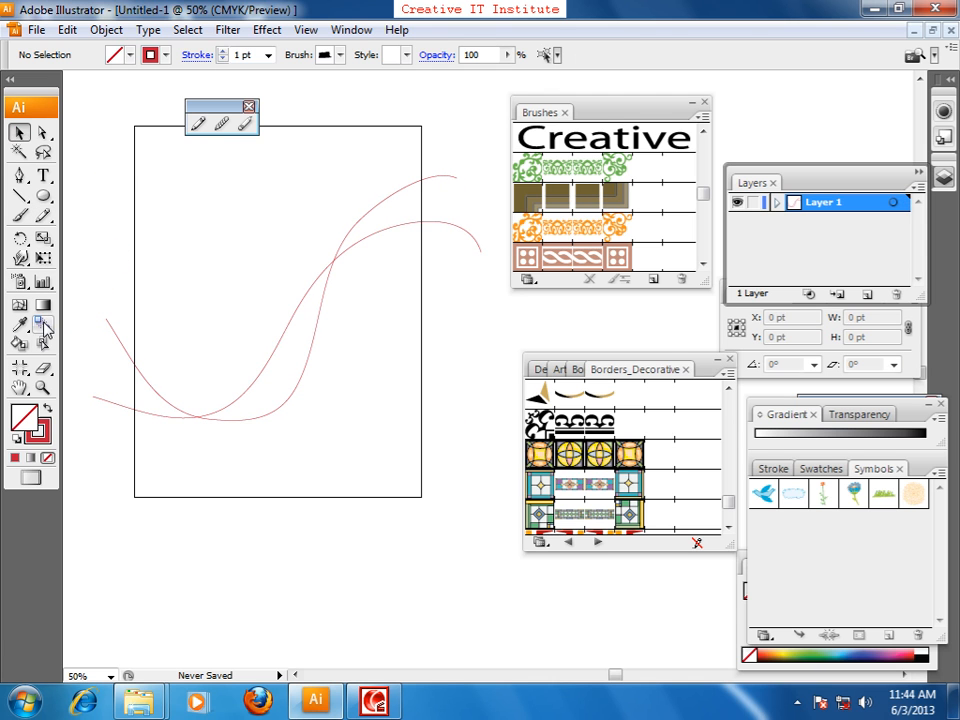
Blend the two S-shaped curves and set the blend spacing to Specified Steps.
{"action": "left_click", "coordinate": [43, 325]}
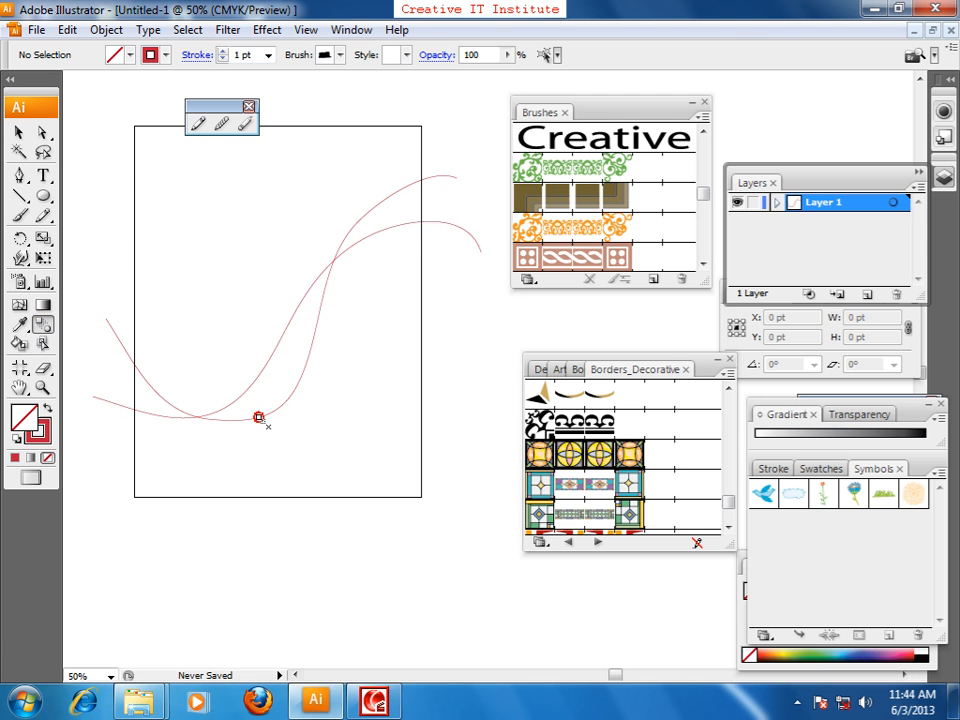
{"action": "left_click", "coordinate": [240, 400]}
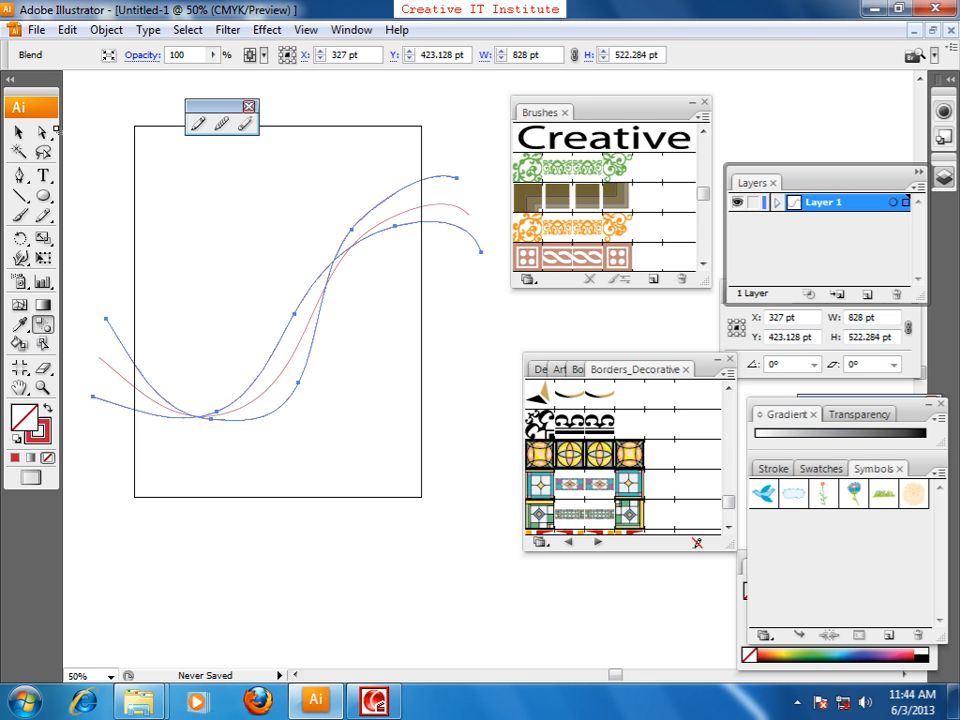
{"action": "double_click", "coordinate": [43, 327]}
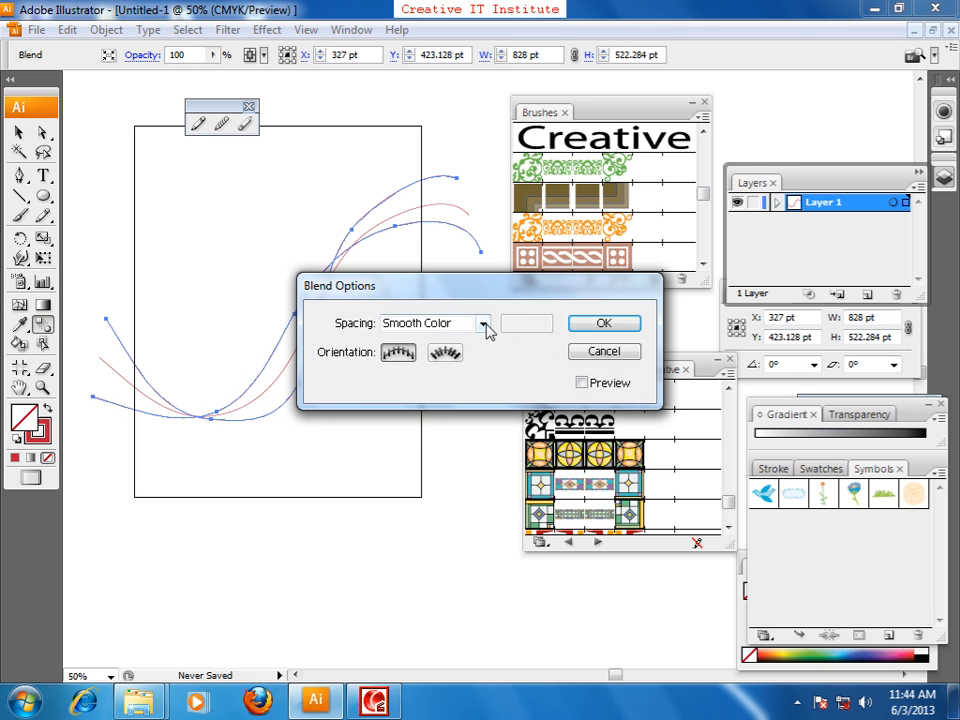
{"action": "left_click", "coordinate": [482, 323]}
{"action": "left_click", "coordinate": [476, 356]}
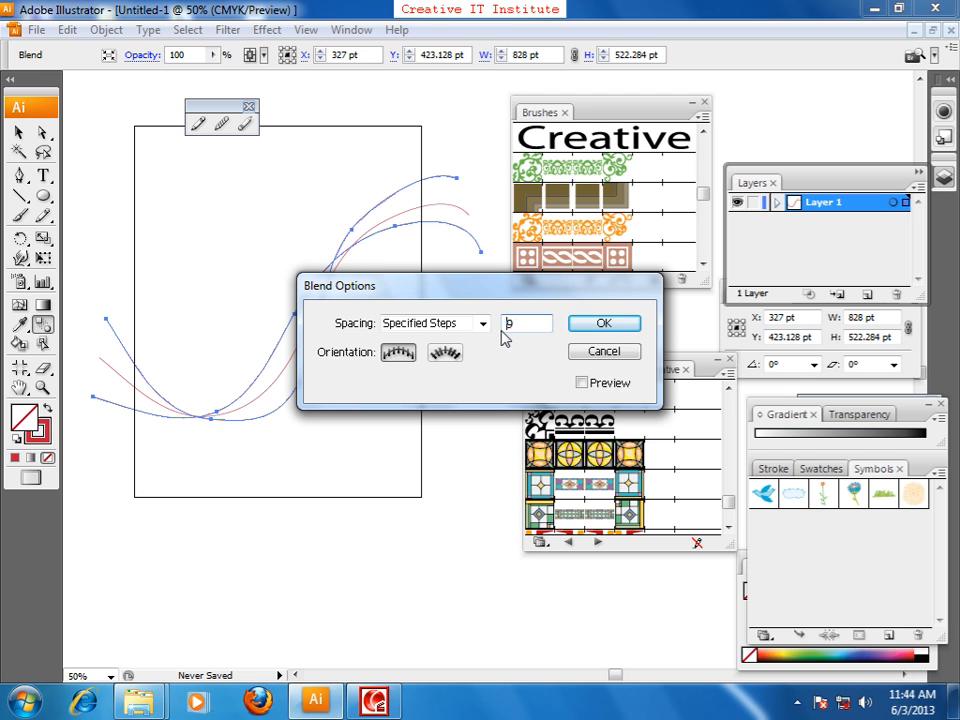
{"action": "left_click", "coordinate": [619, 323]}
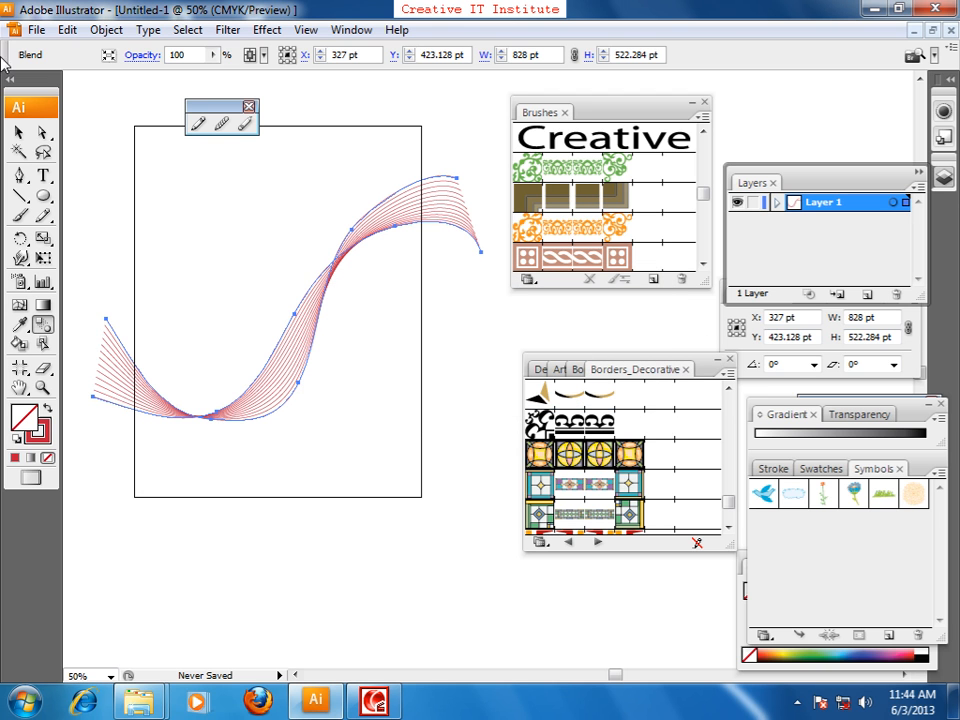
Delete the blended curves along with everything else on the artboard.
{"action": "left_click", "coordinate": [24, 138]}
{"action": "left_click", "coordinate": [266, 285]}
{"action": "left_click", "coordinate": [418, 508]}
{"action": "key", "text": "ctrl+a"}
{"action": "key", "text": "Delete"}
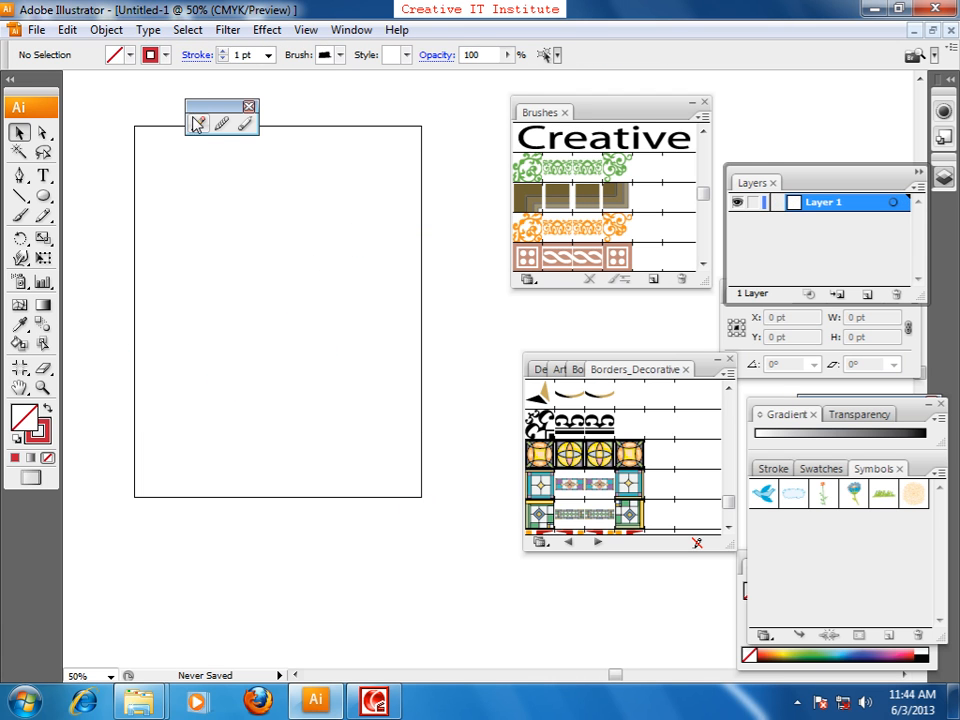
Draw a winding open pencil path about 770 by 655 pt that curves back below the artboard.
{"action": "left_click", "coordinate": [195, 125]}
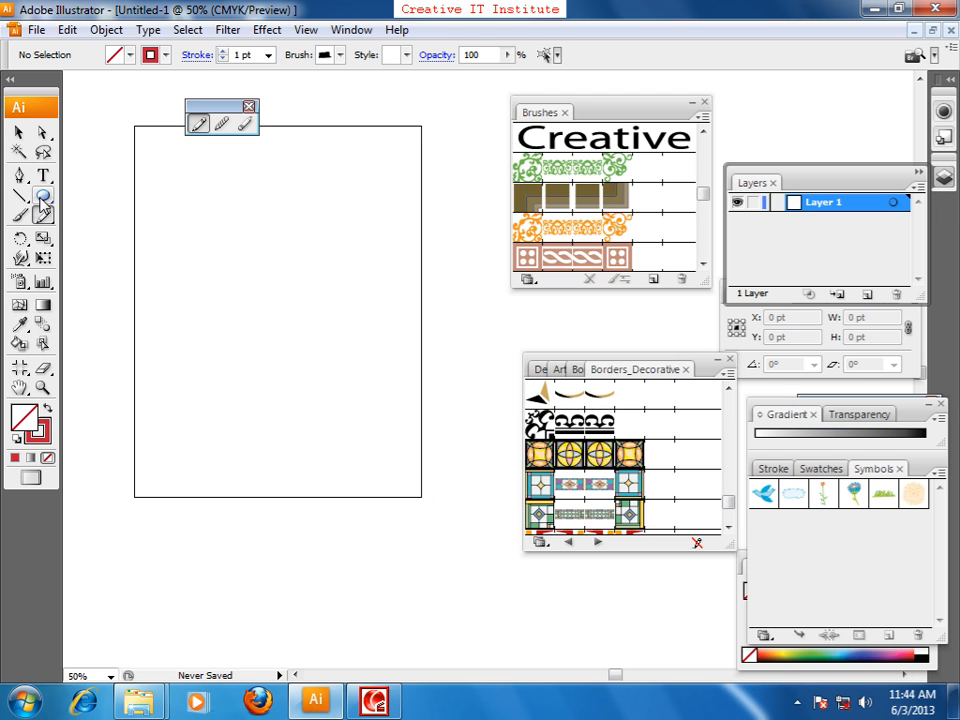
{"action": "left_click", "coordinate": [191, 134]}
{"action": "mouse_move", "coordinate": [150, 380]}
{"action": "left_mouse_down"}
{"action": "mouse_move", "coordinate": [283, 245]}
{"action": "mouse_move", "coordinate": [350, 290]}
{"action": "mouse_move", "coordinate": [459, 252]}
{"action": "mouse_move", "coordinate": [458, 368]}
{"action": "left_mouse_up"}
{"action": "left_click_drag", "start_coordinate": [367, 545], "coordinate": [320, 532]}
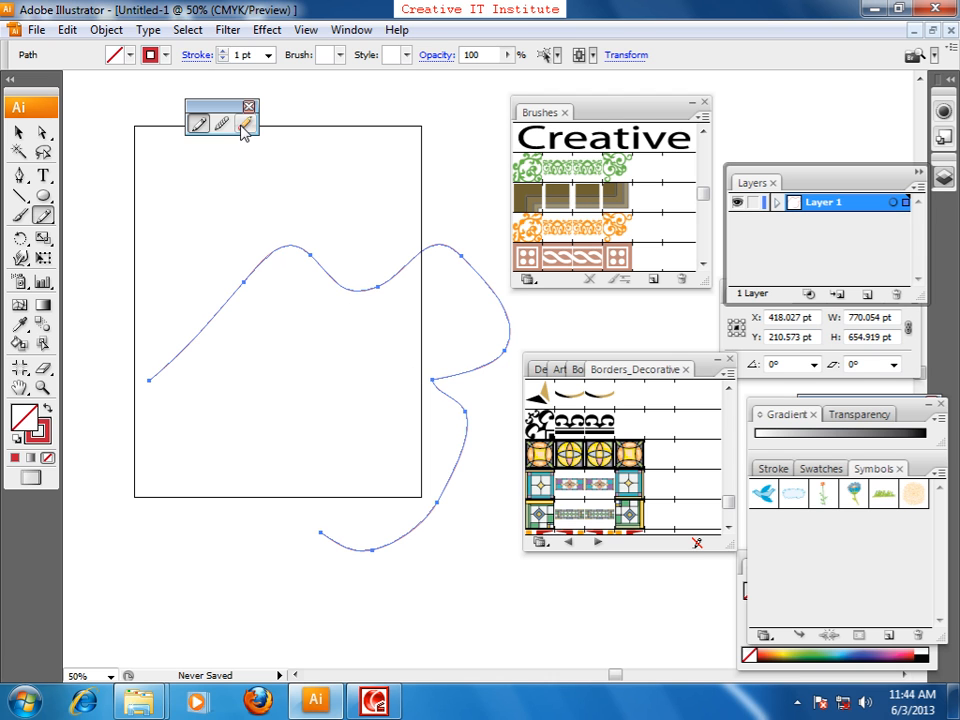
Smooth the outer bends of the winding path with strokes of the Smooth tool.
{"action": "left_click", "coordinate": [222, 122]}
{"action": "mouse_move", "coordinate": [448, 324]}
{"action": "left_mouse_down"}
{"action": "mouse_move", "coordinate": [447, 377]}
{"action": "mouse_move", "coordinate": [425, 358]}
{"action": "mouse_move", "coordinate": [495, 436]}
{"action": "mouse_move", "coordinate": [443, 340]}
{"action": "left_mouse_up"}
{"action": "left_click_drag", "start_coordinate": [440, 397], "coordinate": [555, 476]}
{"action": "mouse_move", "coordinate": [511, 323]}
{"action": "left_mouse_down"}
{"action": "mouse_move", "coordinate": [440, 244]}
{"action": "mouse_move", "coordinate": [470, 270]}
{"action": "mouse_move", "coordinate": [408, 270]}
{"action": "mouse_move", "coordinate": [320, 330]}
{"action": "left_mouse_up"}
Draw a closed egg-like Pen tool shape about 395 by 549 pt with four anchor points on the empty canvas beside the artboard.
{"action": "left_click", "coordinate": [18, 132]}
{"action": "left_click_drag", "start_coordinate": [166, 193], "coordinate": [374, 472]}
{"action": "left_click", "coordinate": [14, 176]}
{"action": "left_click", "coordinate": [90, 360]}
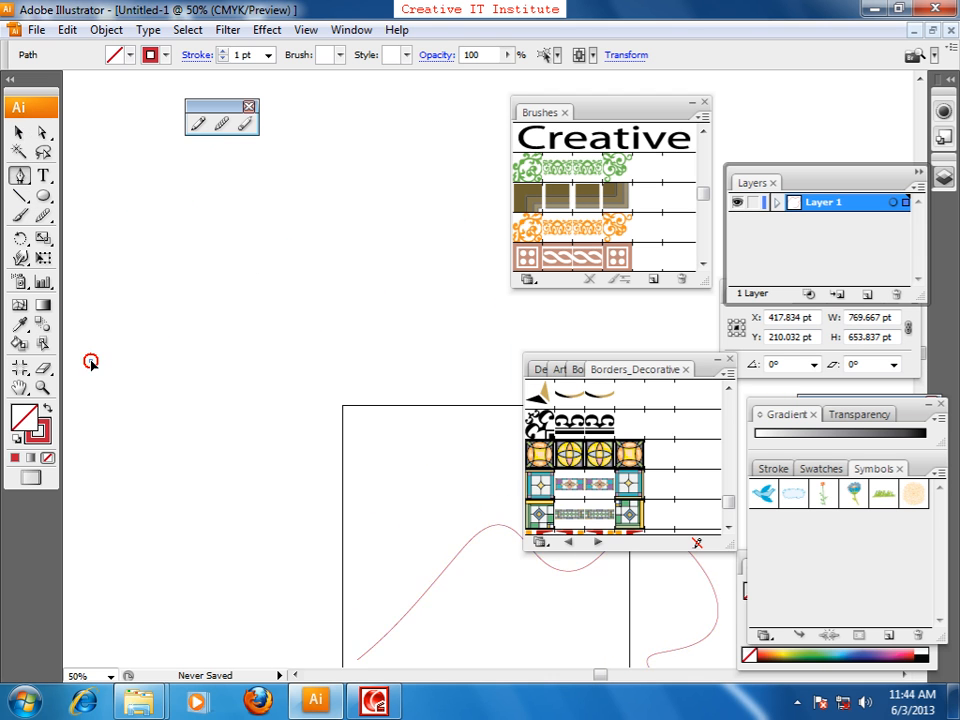
{"action": "left_click_drag", "start_coordinate": [209, 232], "coordinate": [320, 246]}
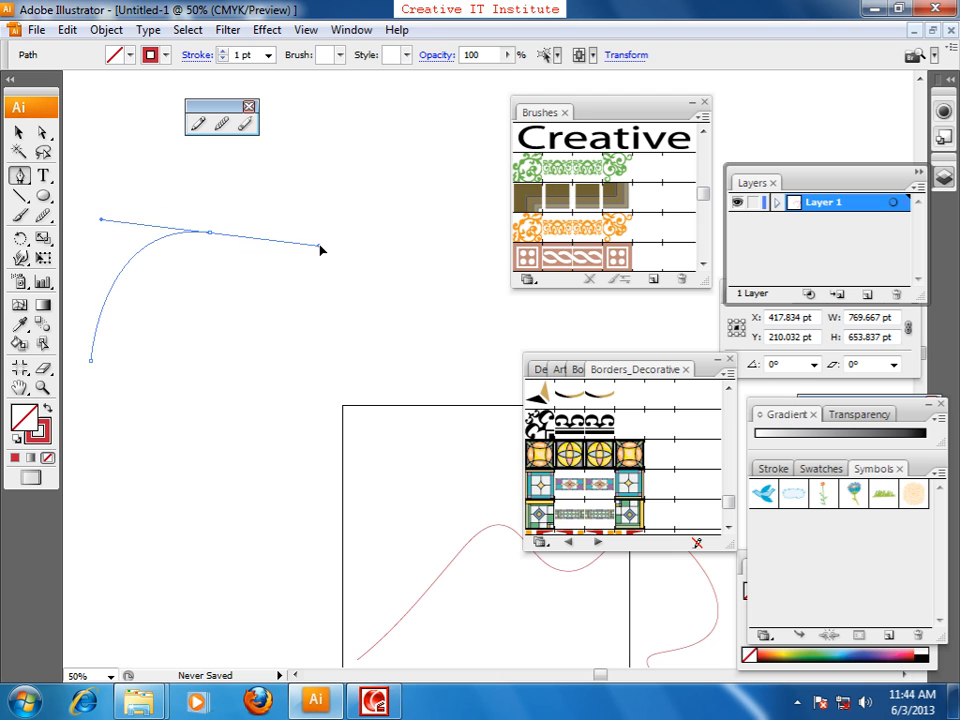
{"action": "left_click", "coordinate": [209, 233]}
{"action": "left_click_drag", "start_coordinate": [280, 358], "coordinate": [274, 437]}
{"action": "left_click", "coordinate": [277, 358]}
{"action": "left_click_drag", "start_coordinate": [163, 481], "coordinate": [89, 526]}
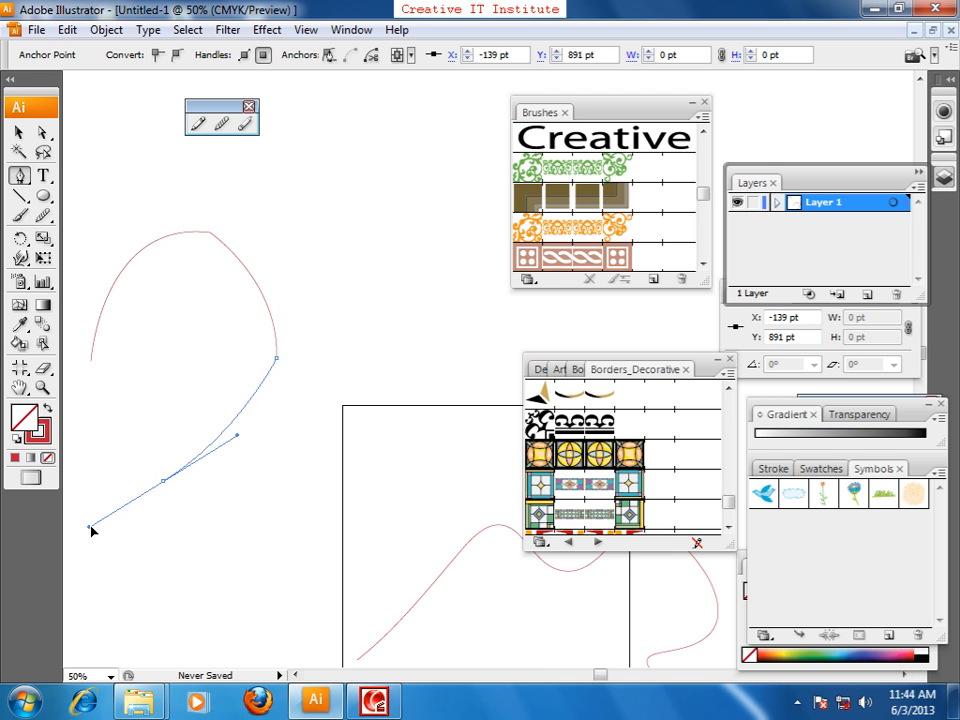
{"action": "left_click", "coordinate": [90, 361]}
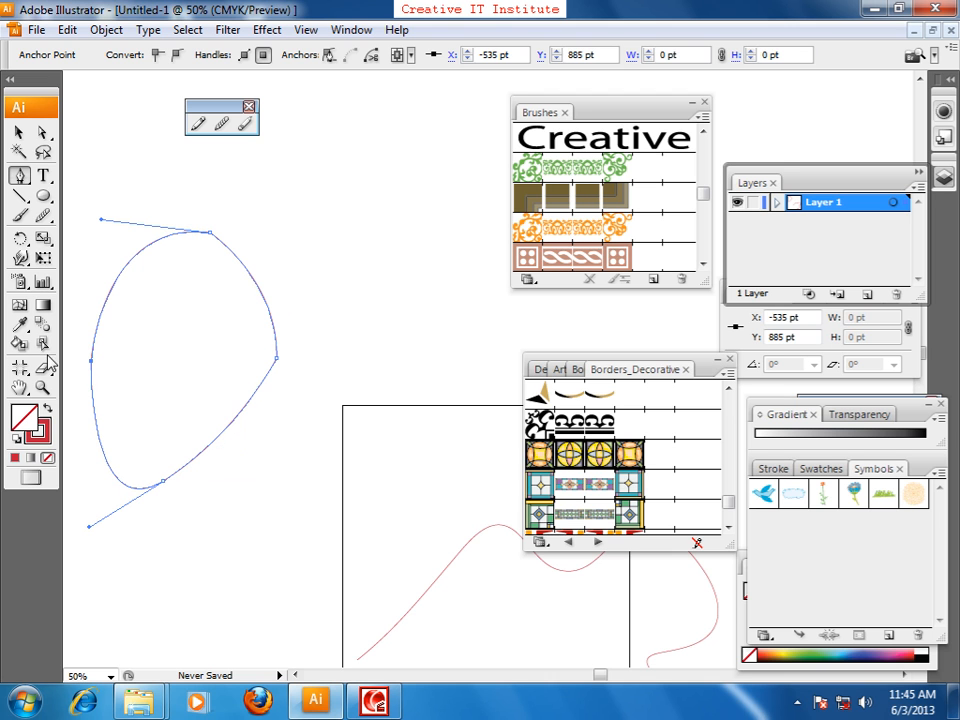
Smooth the corners along the upper and outer side of the egg-like shape with the Smooth tool.
{"action": "left_click", "coordinate": [19, 132]}
{"action": "left_click", "coordinate": [254, 258]}
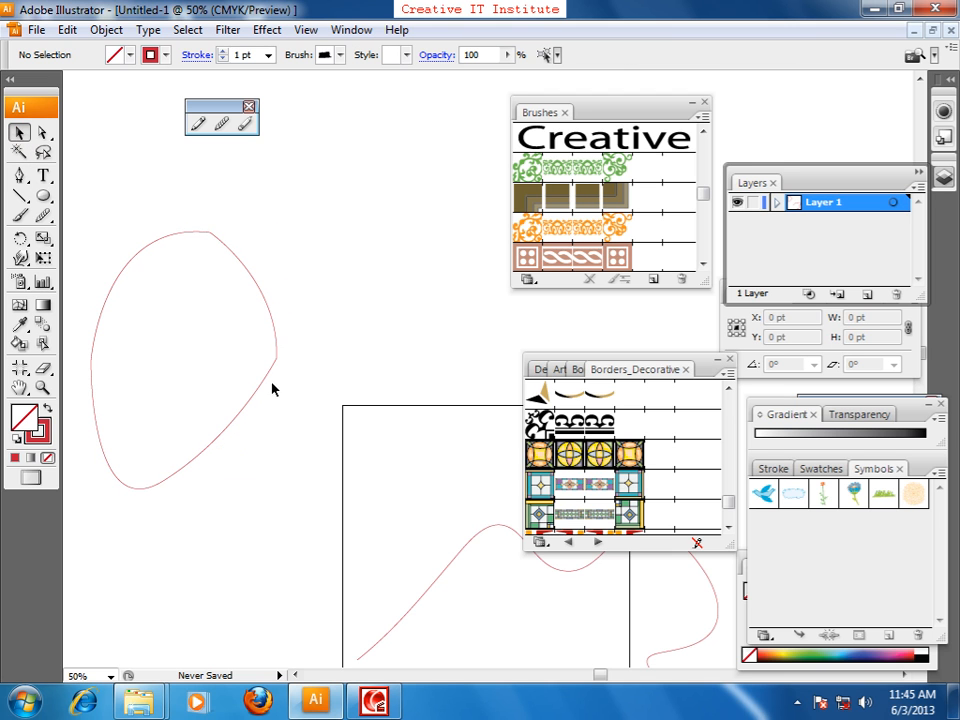
{"action": "left_click", "coordinate": [250, 272]}
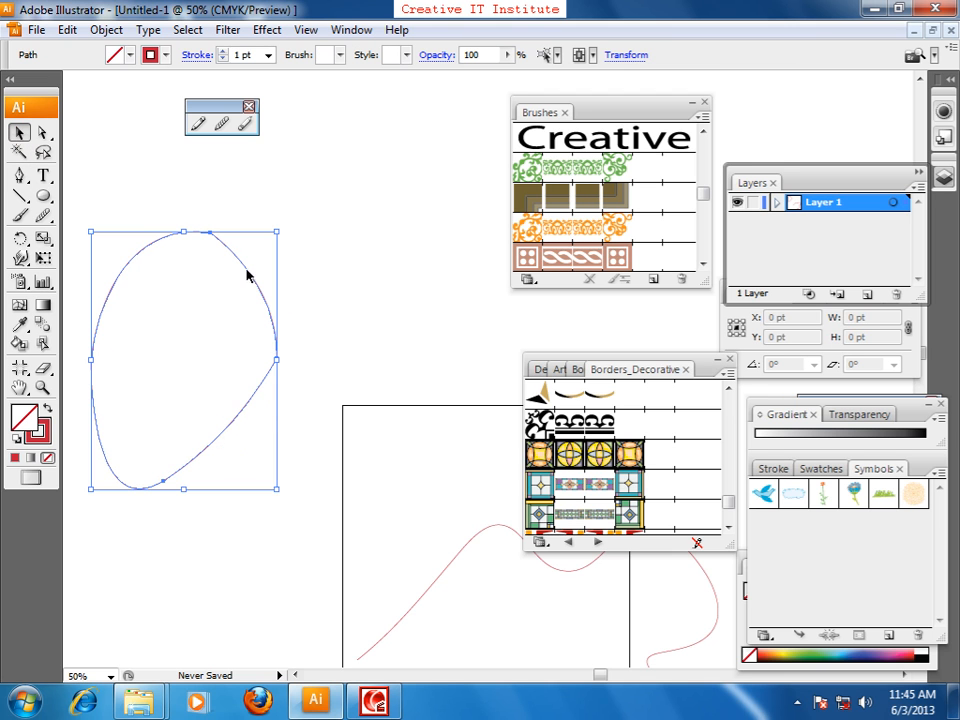
{"action": "left_click", "coordinate": [222, 122]}
{"action": "mouse_move", "coordinate": [282, 332]}
{"action": "left_mouse_down"}
{"action": "mouse_move", "coordinate": [274, 377]}
{"action": "mouse_move", "coordinate": [279, 302]}
{"action": "left_mouse_up"}
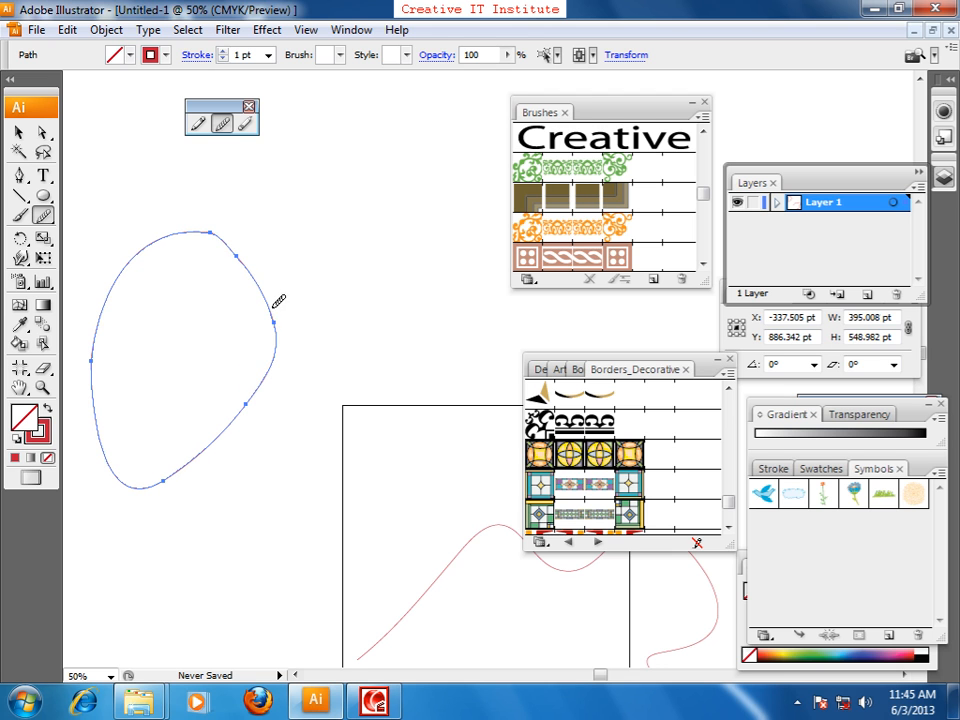
{"action": "mouse_move", "coordinate": [282, 397]}
{"action": "left_mouse_down"}
{"action": "mouse_move", "coordinate": [261, 265]}
{"action": "mouse_move", "coordinate": [242, 225]}
{"action": "left_mouse_up"}
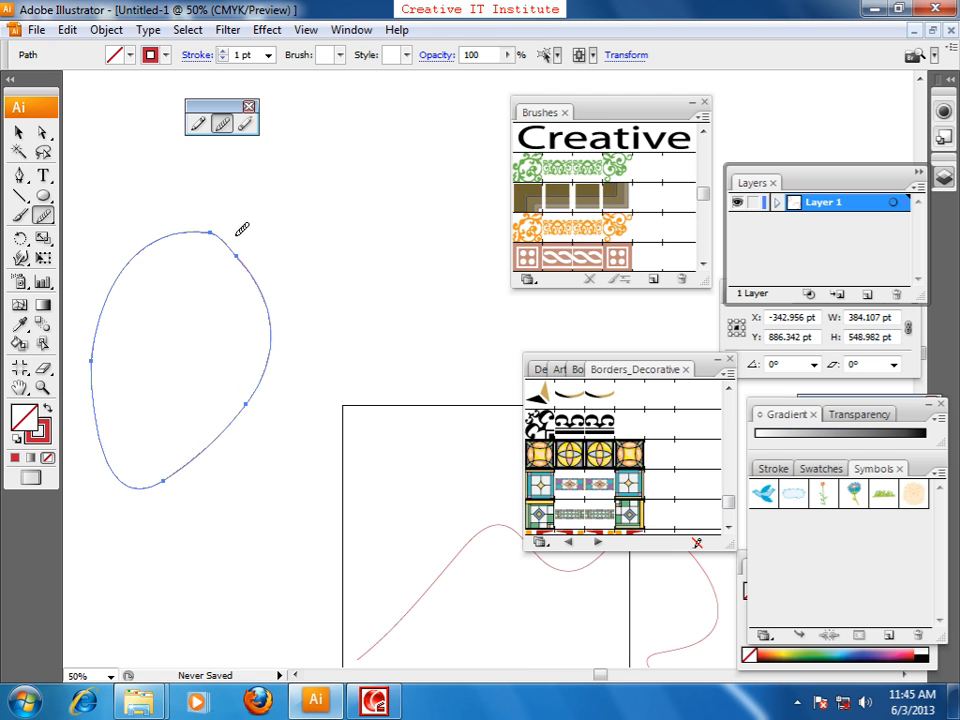
{"action": "left_click_drag", "start_coordinate": [170, 223], "coordinate": [250, 268]}
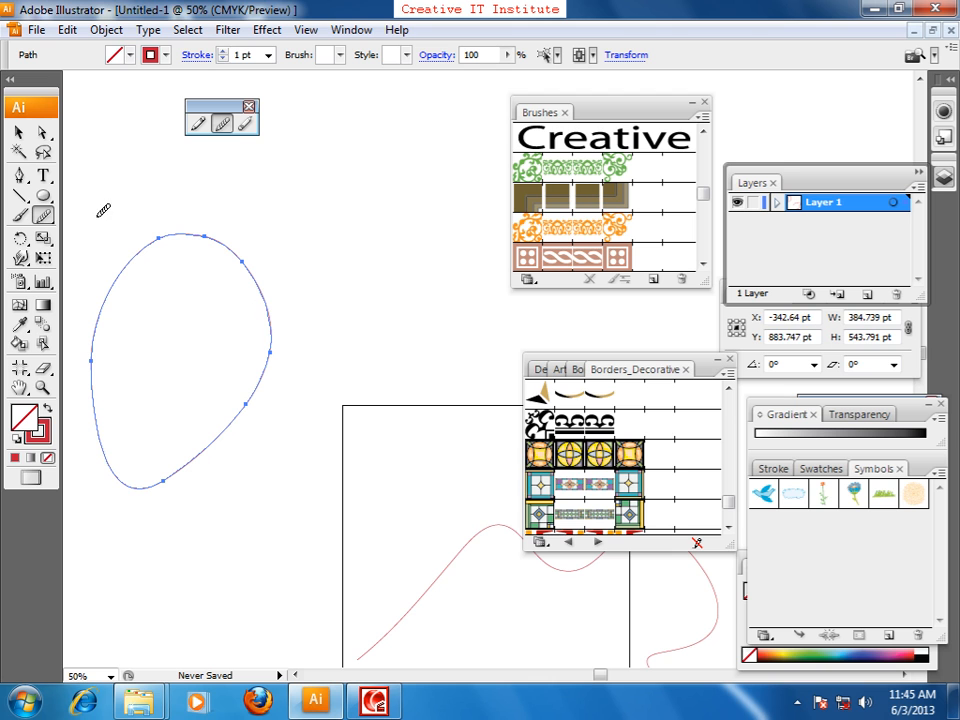
Smooth the lower left side, bottom and right side of the egg-like shape with the Smooth tool.
{"action": "mouse_move", "coordinate": [117, 370]}
{"action": "left_mouse_down"}
{"action": "mouse_move", "coordinate": [110, 461]}
{"action": "mouse_move", "coordinate": [148, 469]}
{"action": "left_mouse_up"}
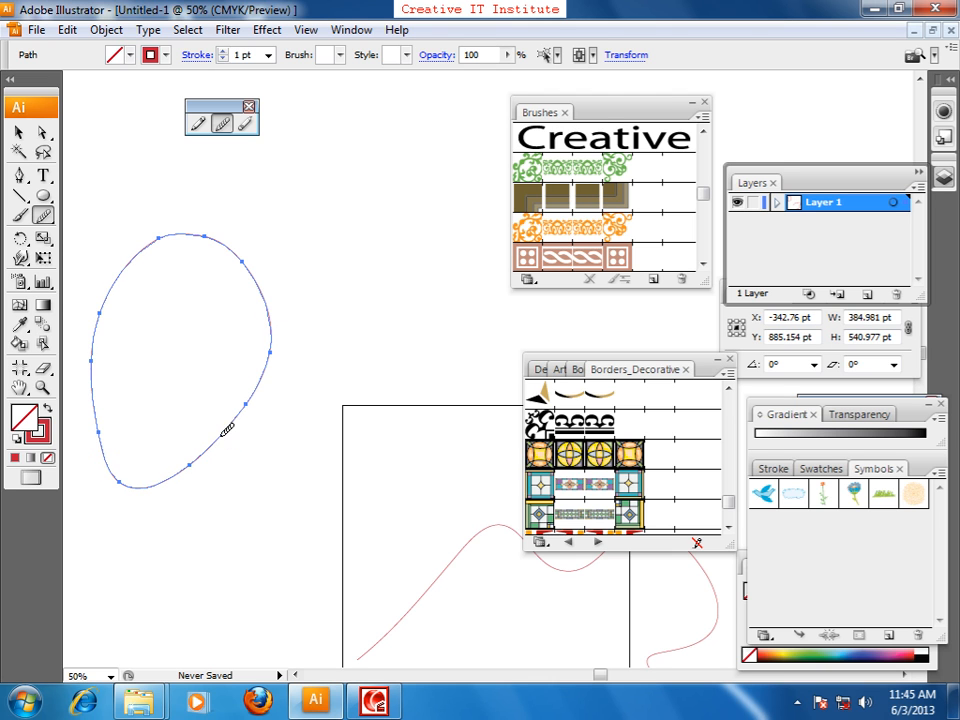
{"action": "mouse_move", "coordinate": [281, 315]}
{"action": "left_mouse_down"}
{"action": "mouse_move", "coordinate": [223, 459]}
{"action": "mouse_move", "coordinate": [208, 238]}
{"action": "left_mouse_up"}
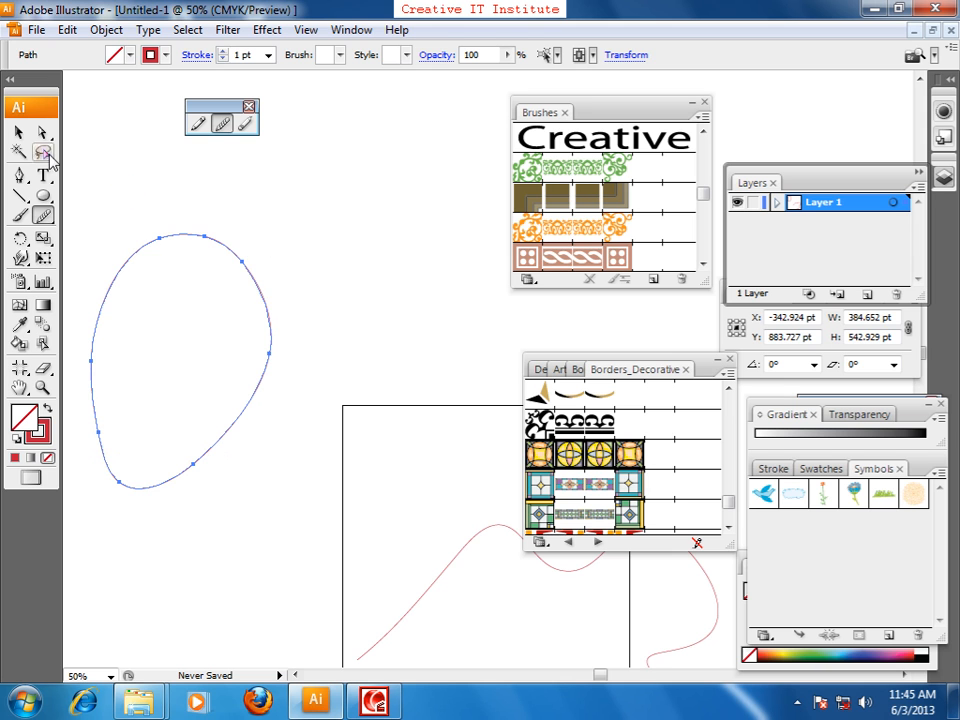
{"action": "left_click", "coordinate": [19, 132]}
{"action": "left_click", "coordinate": [93, 183]}
{"action": "left_click_drag", "start_coordinate": [240, 279], "coordinate": [305, 234]}
{"action": "left_click", "coordinate": [261, 396]}
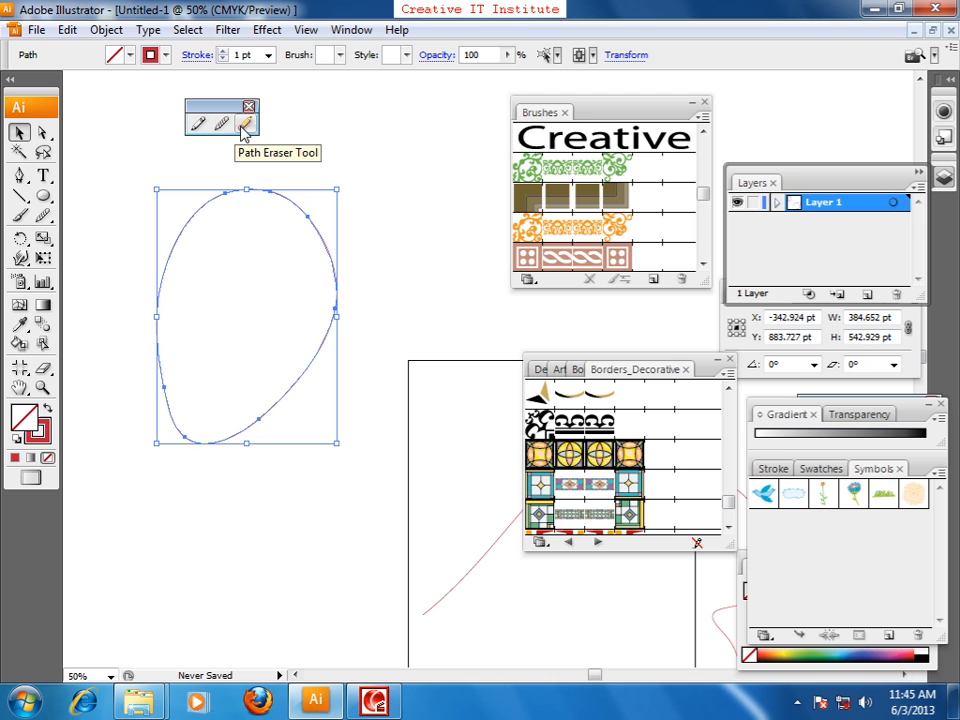
Draw a circle about 699 pt across on the empty canvas beside the egg-like shape and give it a red fill without stroke.
{"action": "left_click", "coordinate": [18, 133]}
{"action": "mouse_move", "coordinate": [140, 174]}
{"action": "left_mouse_down"}
{"action": "mouse_move", "coordinate": [255, 317]}
{"action": "mouse_move", "coordinate": [454, 453]}
{"action": "left_mouse_up"}
{"action": "key", "text": "ctrl+minus"}
{"action": "left_click", "coordinate": [43, 195]}
{"action": "mouse_move", "coordinate": [138, 258]}
{"action": "left_mouse_down"}
{"action": "mouse_move", "coordinate": [360, 458]}
{"action": "mouse_move", "coordinate": [396, 450]}
{"action": "left_mouse_up"}
{"action": "left_click", "coordinate": [18, 133]}
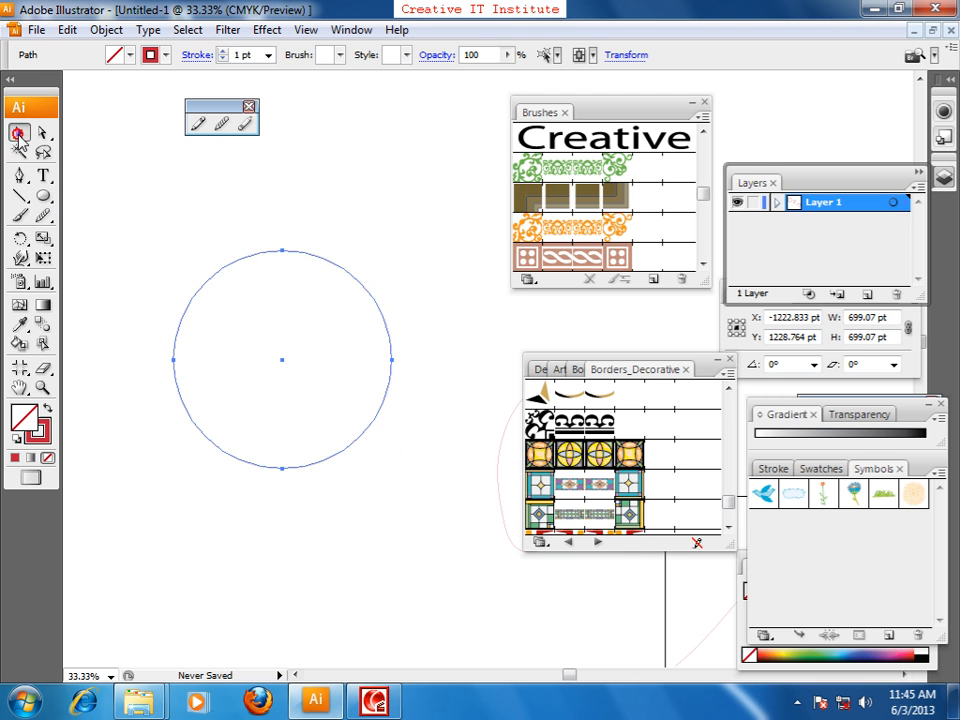
{"action": "left_click", "coordinate": [49, 409]}
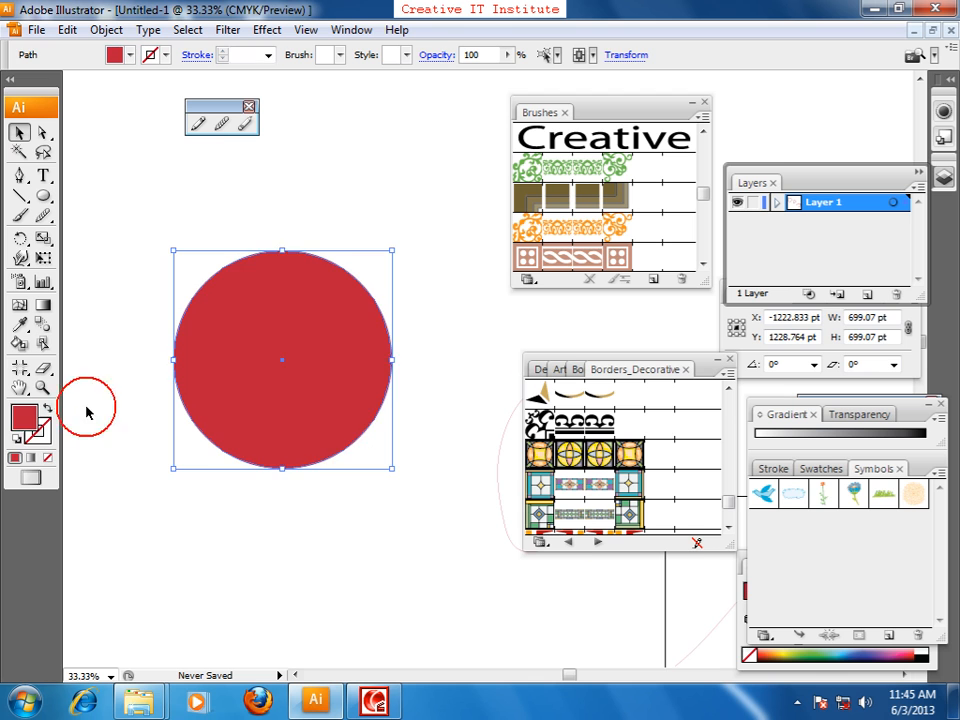
{"action": "left_click", "coordinate": [162, 407]}
{"action": "left_click_drag", "start_coordinate": [162, 407], "coordinate": [179, 422]}
{"action": "left_click_drag", "start_coordinate": [149, 319], "coordinate": [257, 406]}
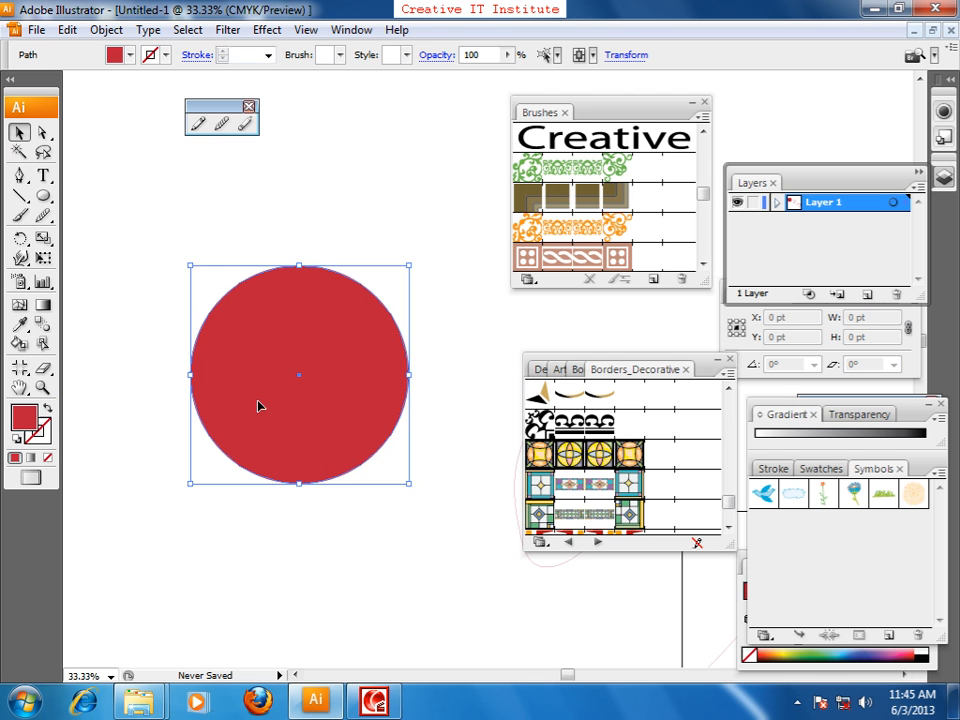
Draw an open S-shaped pencil path about 843 by 1107 pt diagonally across the red circle and give it a yellow stroke.
{"action": "left_click", "coordinate": [43, 214]}
{"action": "left_click_drag", "start_coordinate": [258, 304], "coordinate": [225, 289]}
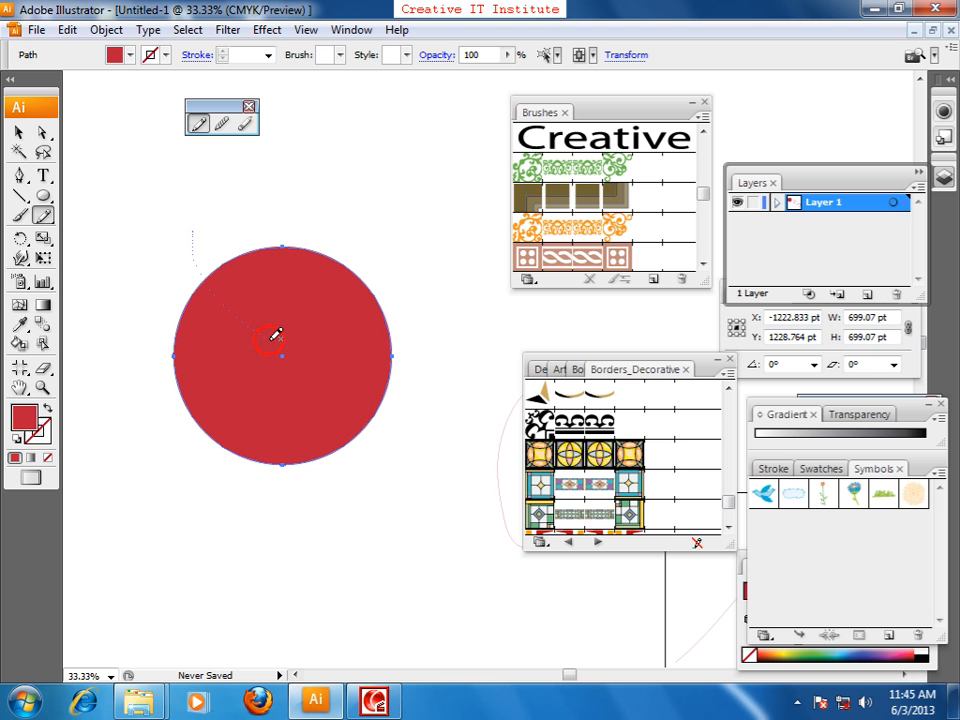
{"action": "left_click_drag", "start_coordinate": [248, 316], "coordinate": [412, 575]}
{"action": "double_click", "coordinate": [24, 417]}
{"action": "left_click", "coordinate": [465, 251]}
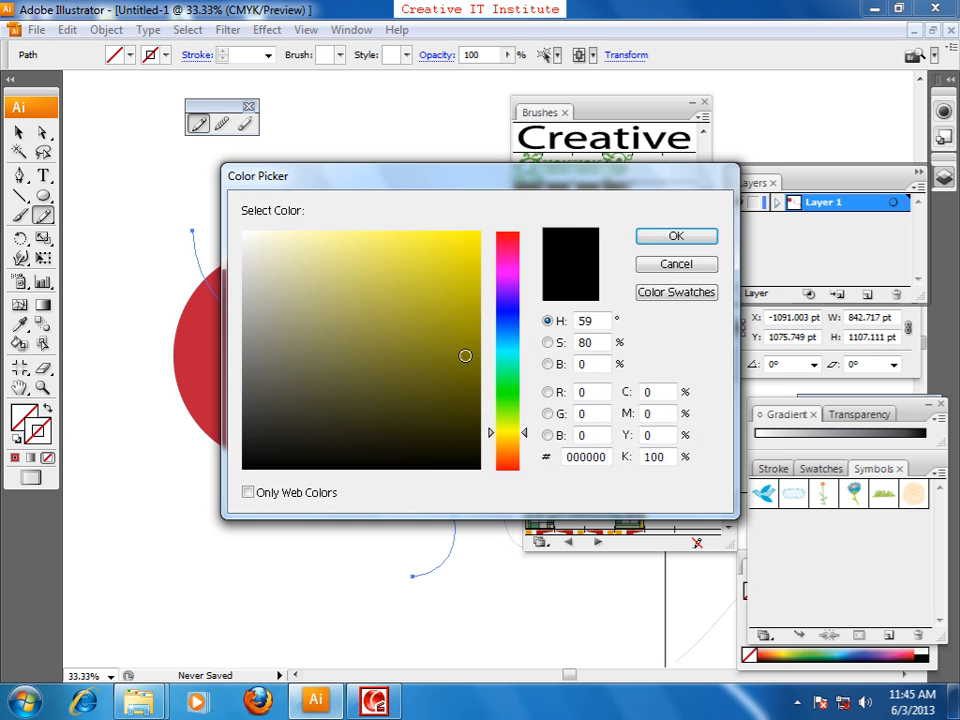
{"action": "left_click", "coordinate": [672, 236]}
{"action": "left_click", "coordinate": [19, 136]}
{"action": "left_click", "coordinate": [236, 244]}
{"action": "left_click_drag", "start_coordinate": [243, 245], "coordinate": [288, 281]}
{"action": "left_click_drag", "start_coordinate": [271, 236], "coordinate": [204, 283]}
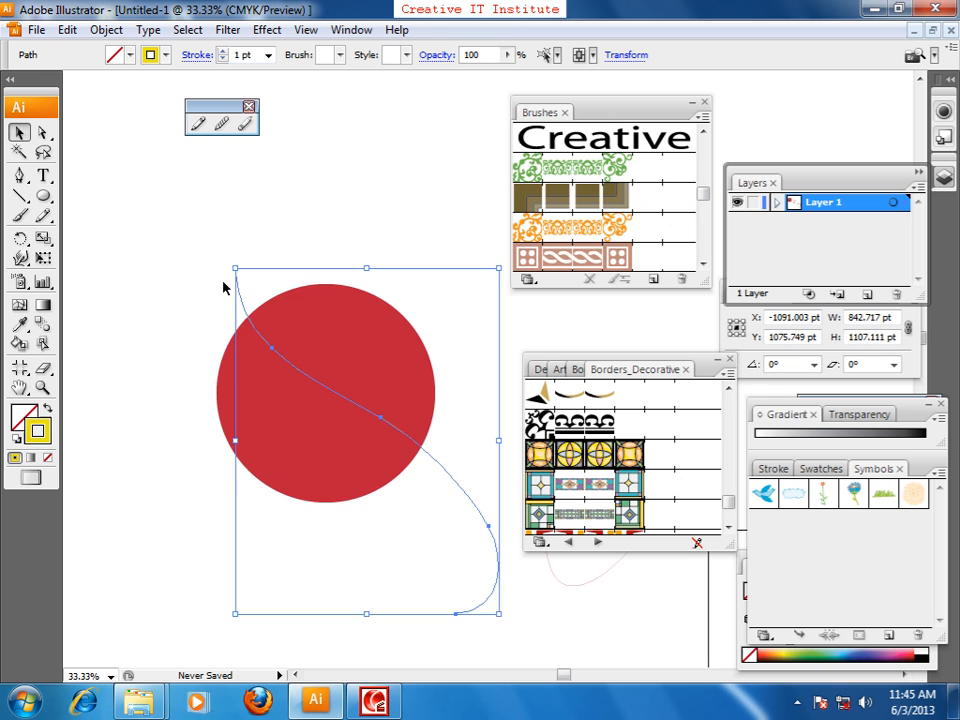
Split the yellow path with the Path Eraser tool exactly where it crosses the circle's upper left edge.
{"action": "key", "text": "ctrl+plus"}
{"action": "key", "text": "ctrl+plus"}
{"action": "left_click_drag", "start_coordinate": [319, 356], "coordinate": [424, 291]}
{"action": "left_click_drag", "start_coordinate": [238, 305], "coordinate": [294, 370]}
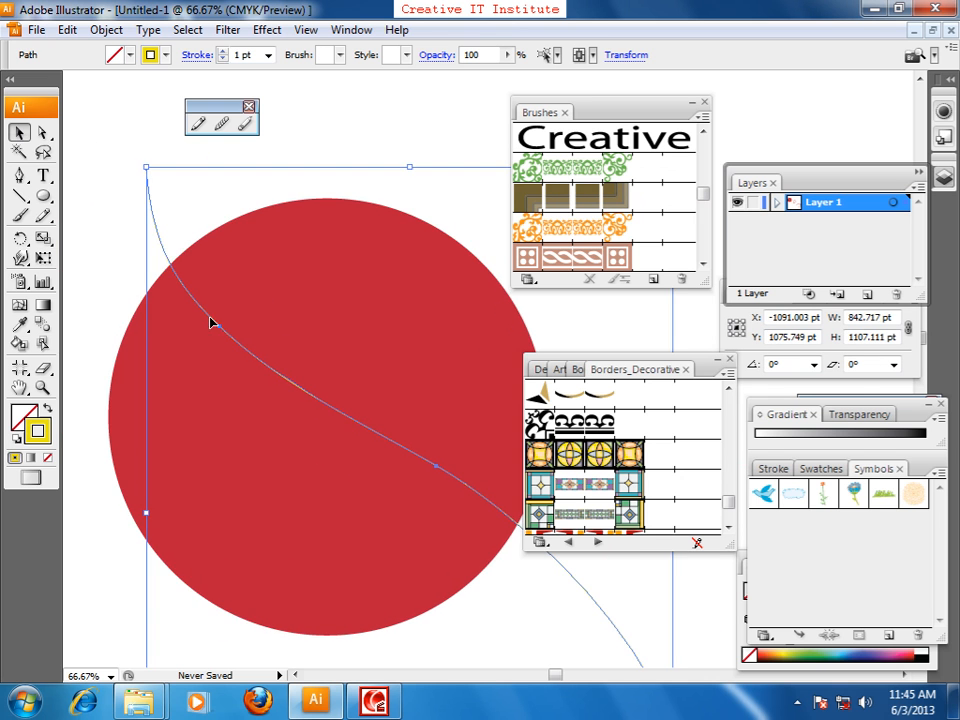
{"action": "left_click_drag", "start_coordinate": [369, 489], "coordinate": [281, 379]}
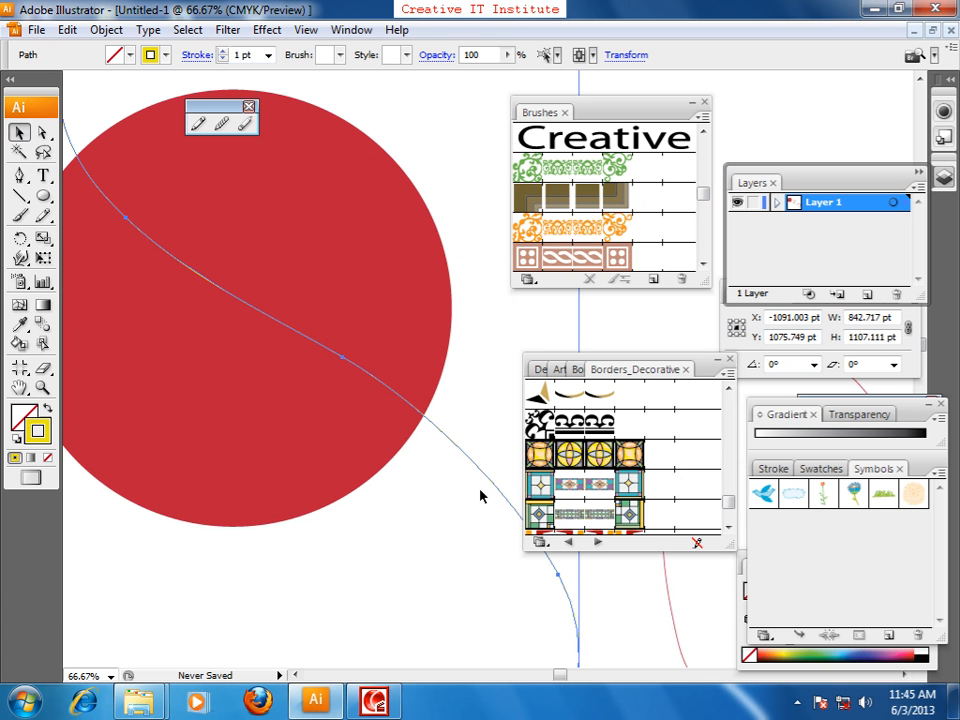
{"action": "left_click_drag", "start_coordinate": [329, 432], "coordinate": [455, 509]}
{"action": "left_click_drag", "start_coordinate": [296, 448], "coordinate": [381, 495]}
{"action": "key", "text": "ctrl+plus"}
{"action": "key", "text": "ctrl+plus"}
{"action": "key", "text": "ctrl+plus"}
{"action": "left_click_drag", "start_coordinate": [225, 335], "coordinate": [452, 482]}
{"action": "left_click_drag", "start_coordinate": [362, 432], "coordinate": [491, 509]}
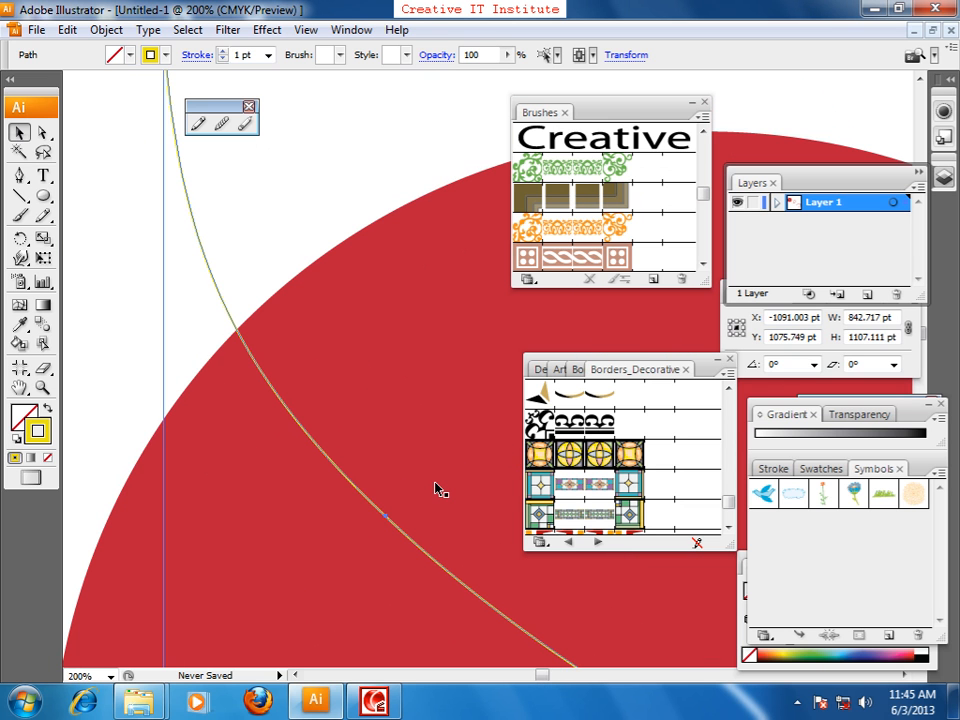
{"action": "left_click_drag", "start_coordinate": [251, 230], "coordinate": [200, 270]}
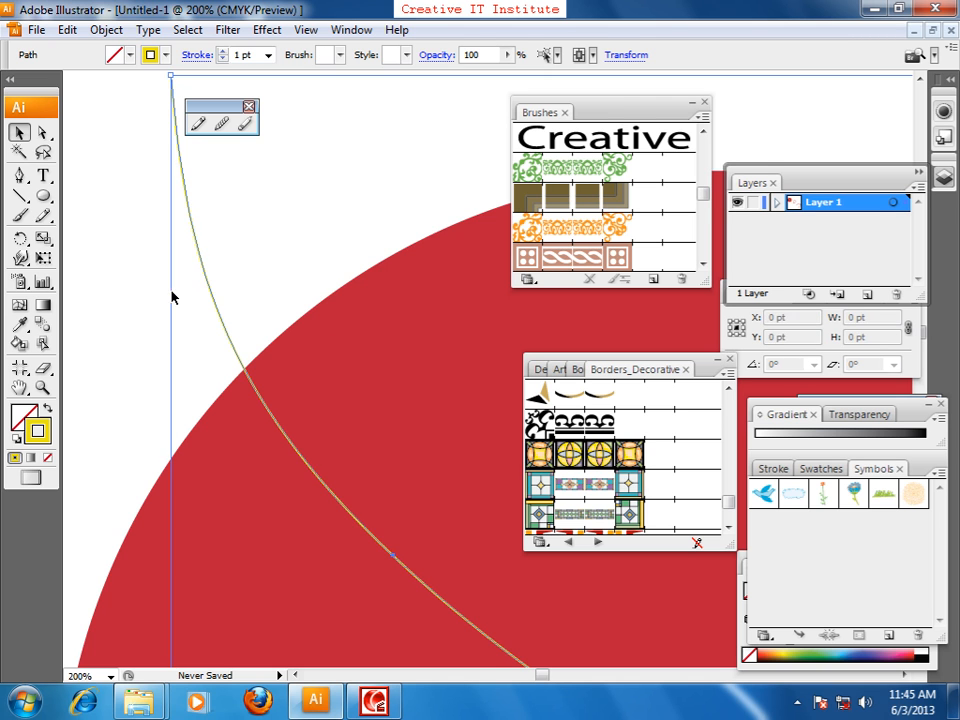
{"action": "left_click", "coordinate": [246, 124]}
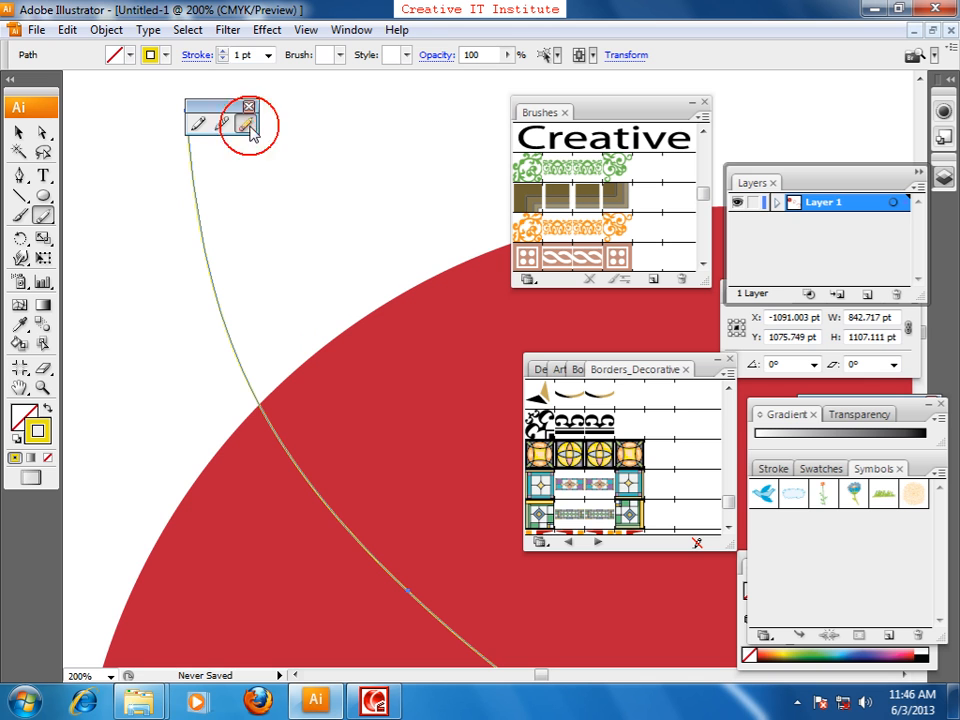
{"action": "key", "text": "ctrl+plus"}
{"action": "left_click_drag", "start_coordinate": [214, 363], "coordinate": [431, 320]}
{"action": "left_click", "coordinate": [266, 386]}
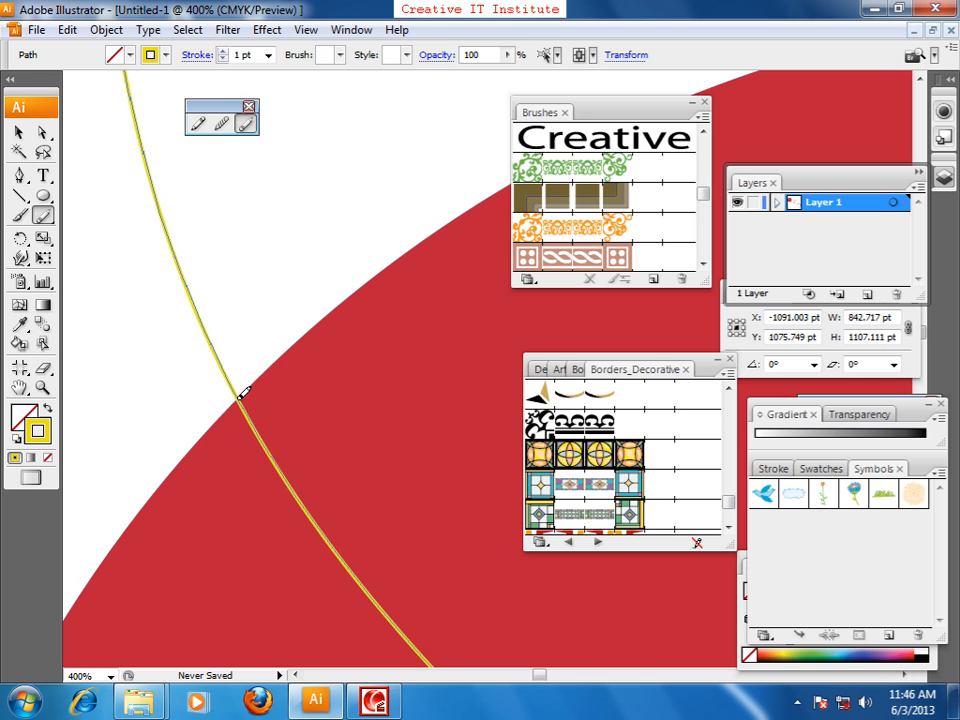
Delete the separated piece of the yellow path that extends above the circle.
{"action": "left_click", "coordinate": [19, 133]}
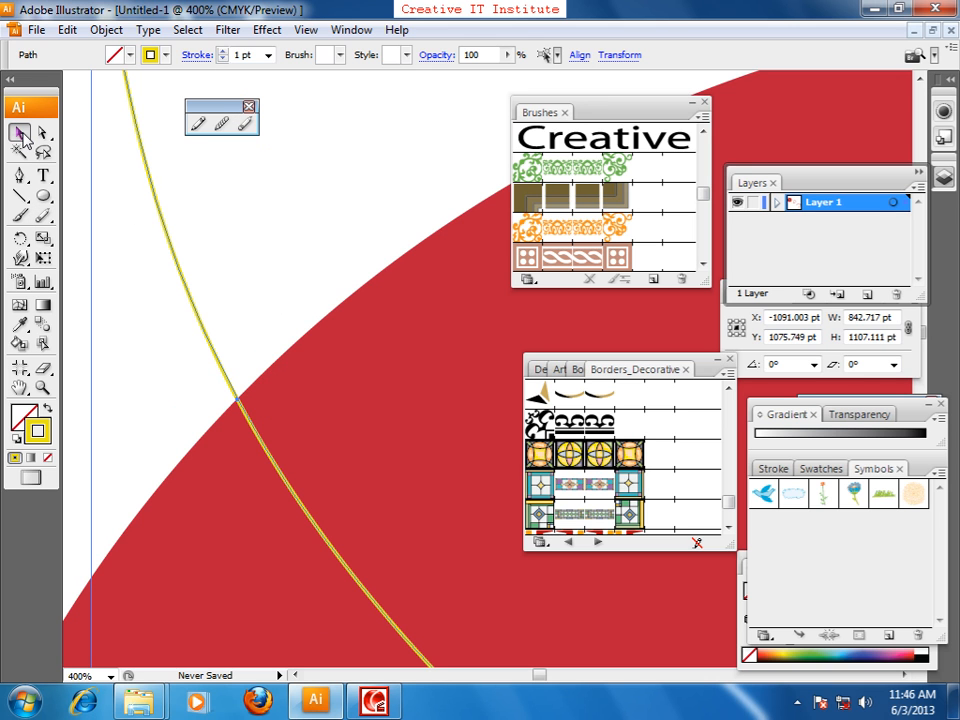
{"action": "left_click", "coordinate": [268, 216]}
{"action": "left_click_drag", "start_coordinate": [193, 229], "coordinate": [154, 300]}
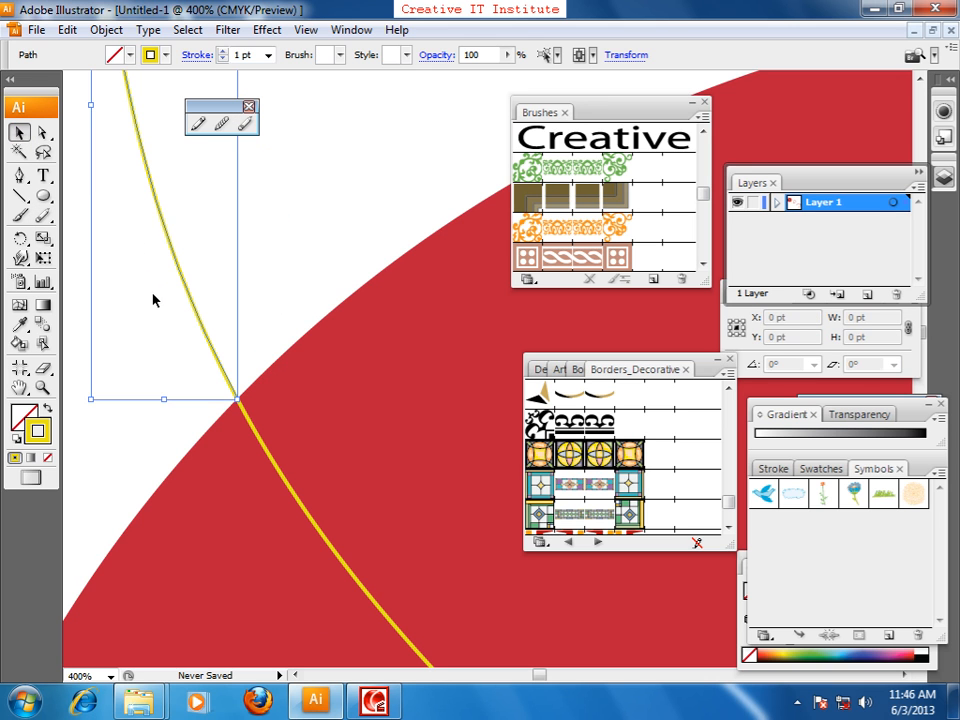
{"action": "key", "text": "Delete"}
Split the remaining yellow path with the Path Eraser tool where it crosses the circle's lower right edge.
{"action": "key", "text": "ctrl+minus"}
{"action": "key", "text": "ctrl+minus"}
{"action": "key", "text": "ctrl+minus"}
{"action": "left_click_drag", "start_coordinate": [312, 436], "coordinate": [165, 354]}
{"action": "left_click_drag", "start_coordinate": [431, 585], "coordinate": [130, 340]}
{"action": "left_click_drag", "start_coordinate": [400, 550], "coordinate": [232, 414]}
{"action": "left_click_drag", "start_coordinate": [400, 610], "coordinate": [251, 463]}
{"action": "key", "text": "ctrl+plus"}
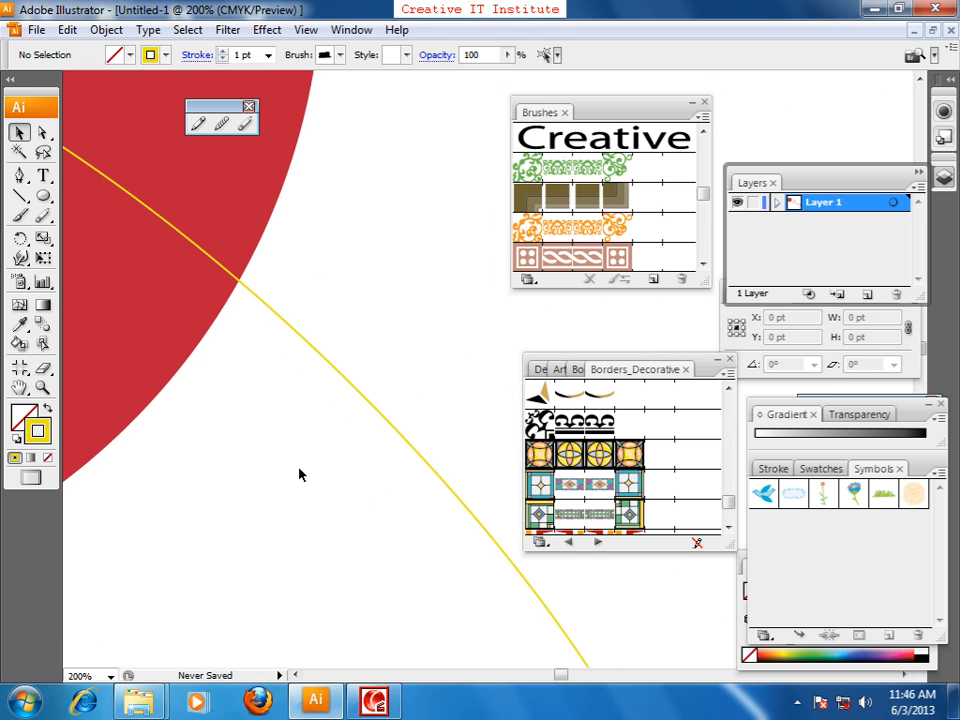
{"action": "left_click", "coordinate": [304, 336]}
{"action": "left_click_drag", "start_coordinate": [246, 385], "coordinate": [414, 574]}
{"action": "key", "text": "ctrl+plus"}
{"action": "key", "text": "ctrl+plus"}
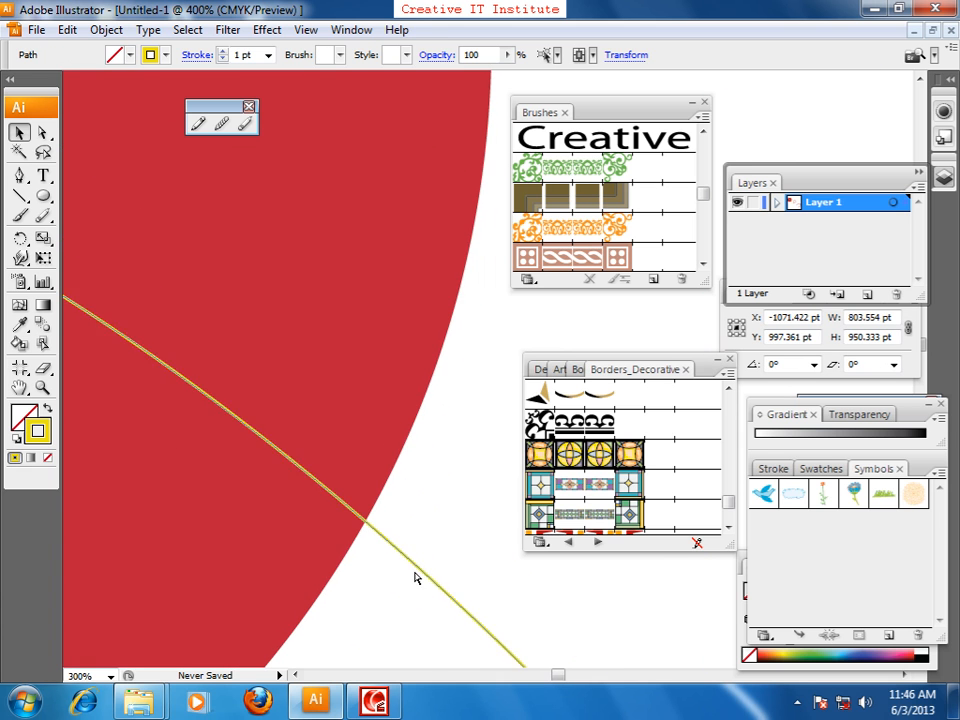
{"action": "left_click", "coordinate": [245, 123]}
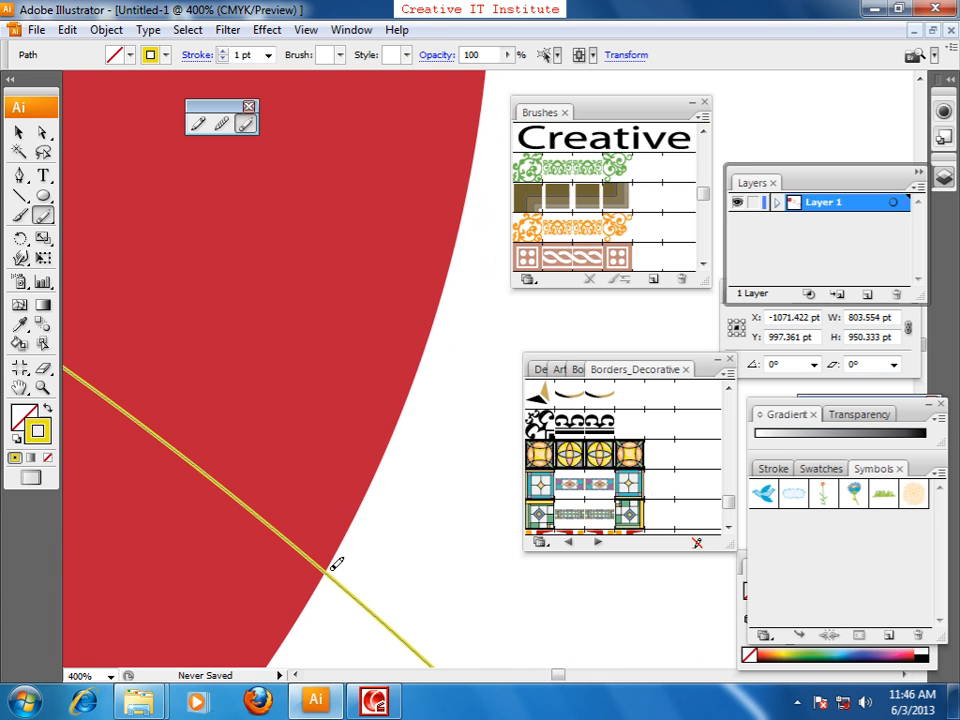
{"action": "left_click", "coordinate": [325, 571]}
Delete the separated piece of the yellow path that extends below the circle.
{"action": "left_click", "coordinate": [19, 133]}
{"action": "left_click", "coordinate": [436, 571]}
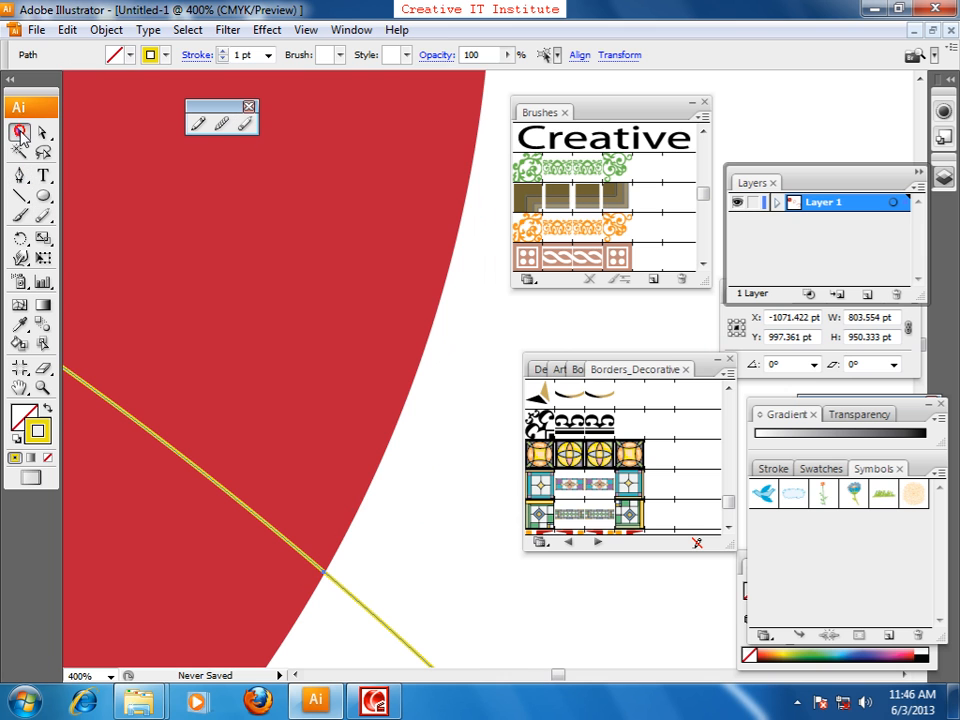
{"action": "left_click_drag", "start_coordinate": [436, 571], "coordinate": [369, 626]}
{"action": "left_click", "coordinate": [369, 626]}
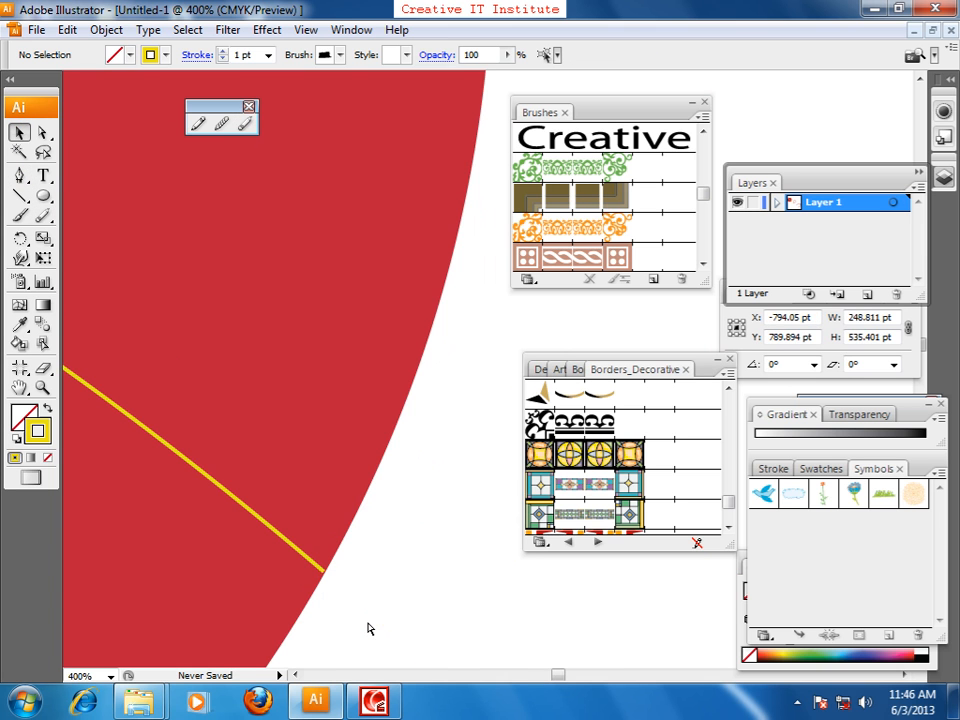
Close the floating group of Pencil, Smooth and Path Eraser tools and return to the Selection tool.
{"action": "key", "text": "ctrl+minus"}
{"action": "key", "text": "ctrl+minus"}
{"action": "key", "text": "ctrl+minus"}
{"action": "key", "text": "ctrl+minus"}
{"action": "key", "text": "ctrl+minus"}
{"action": "key", "text": "ctrl+minus"}
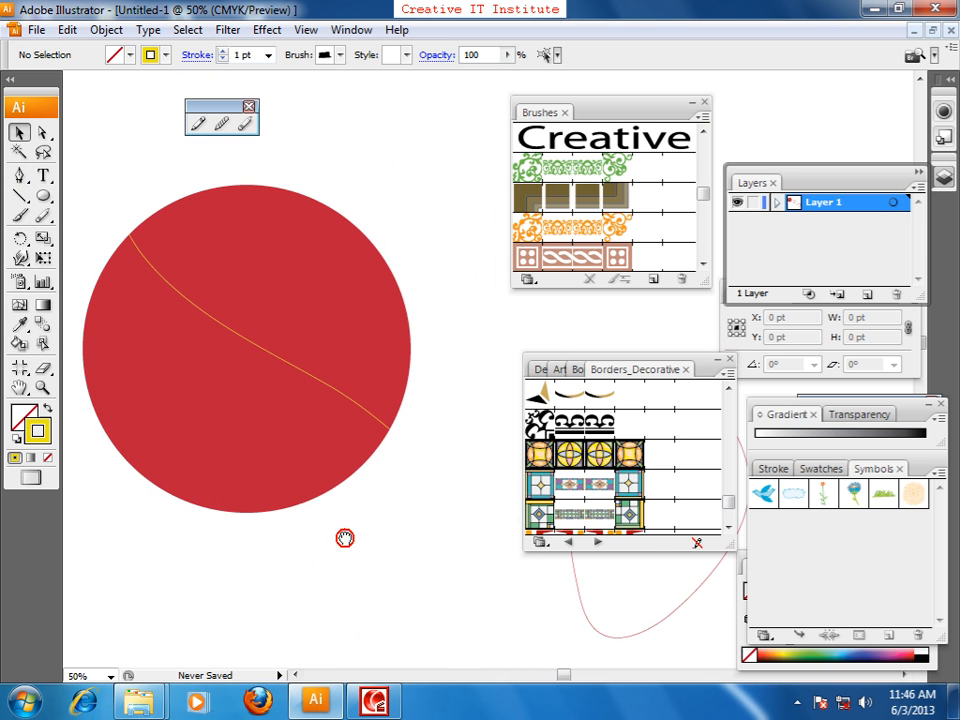
{"action": "left_click_drag", "start_coordinate": [344, 537], "coordinate": [389, 506]}
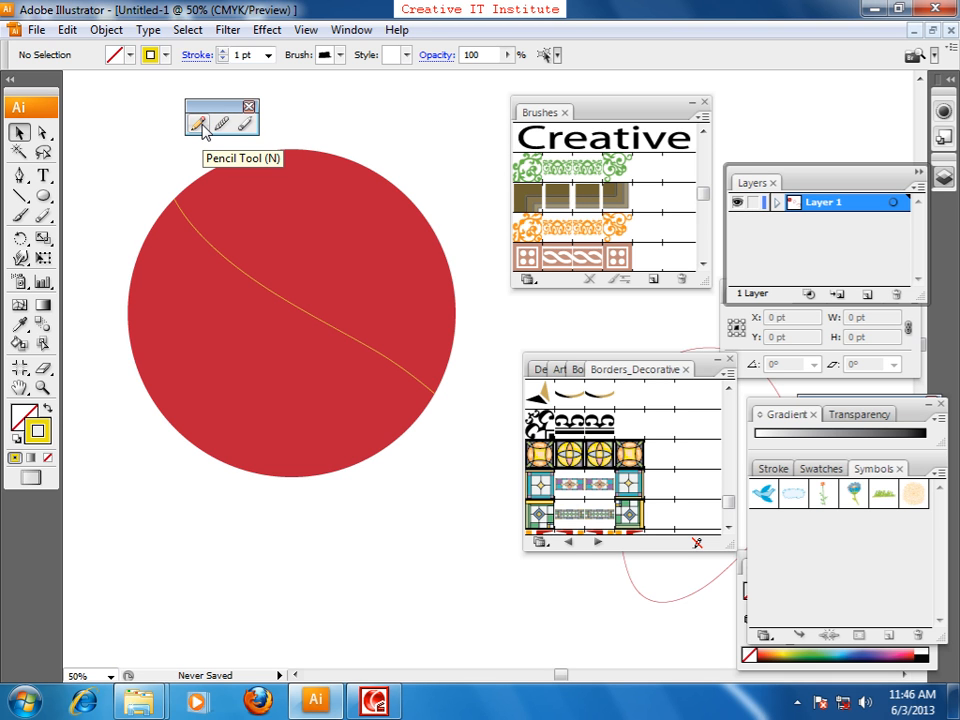
{"action": "left_click", "coordinate": [22, 217]}
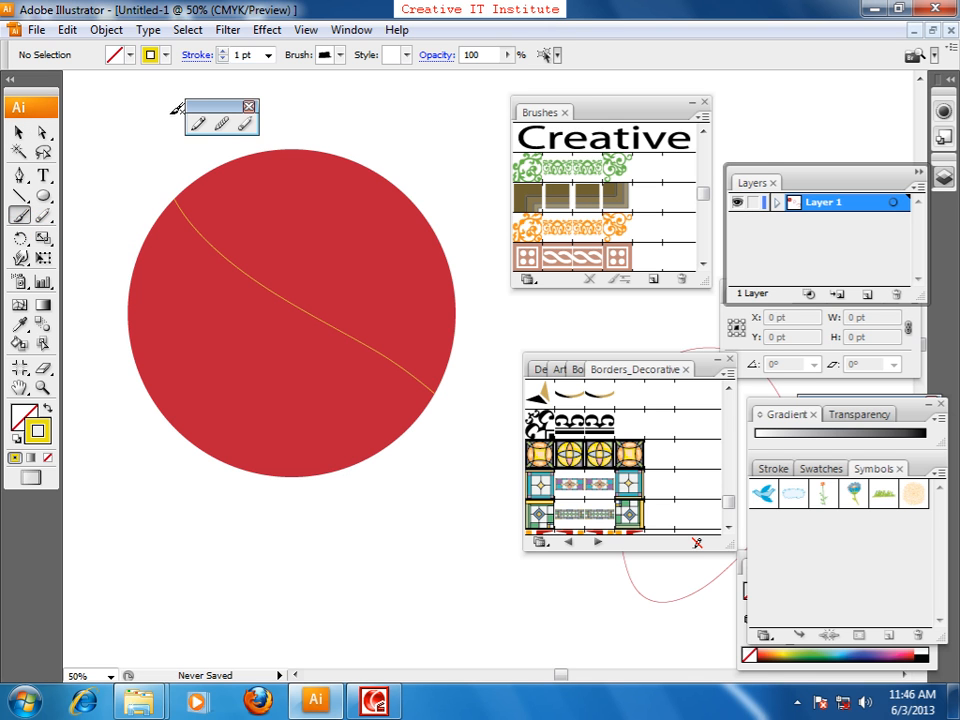
{"action": "left_click", "coordinate": [249, 106]}
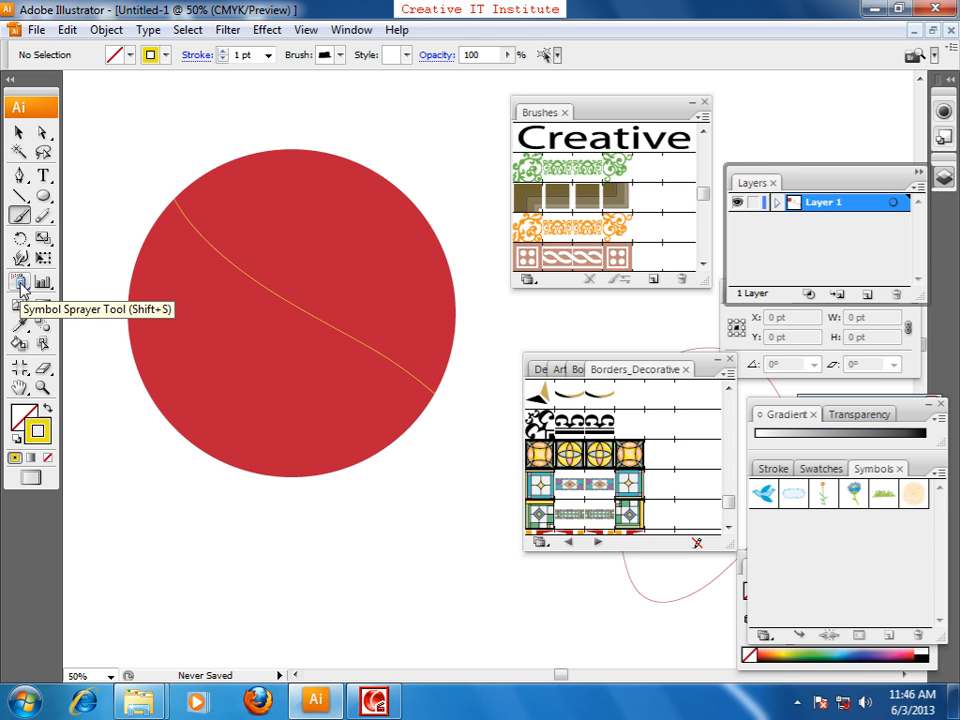
{"action": "left_click", "coordinate": [18, 132]}
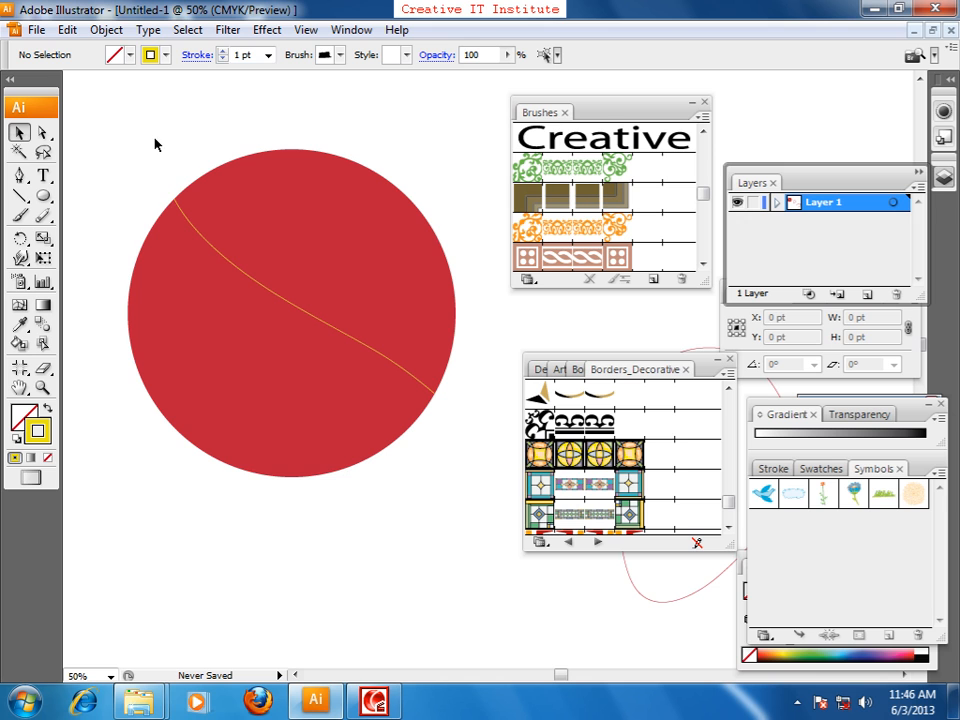
Bring the artboard with the winding path into view at 33.33% zoom.
{"action": "left_click", "coordinate": [235, 268]}
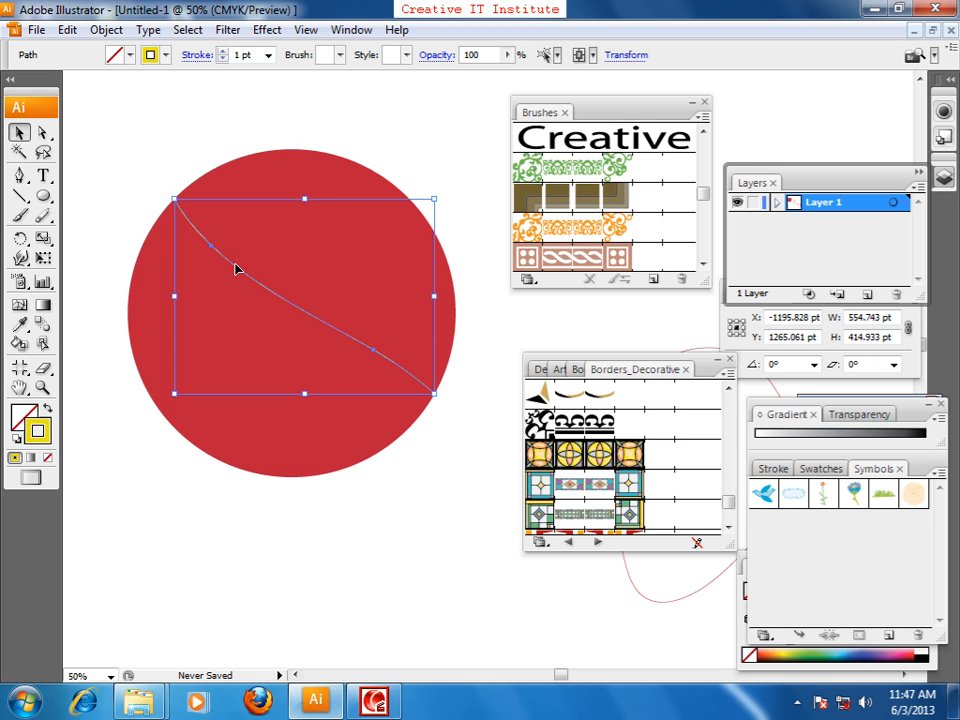
{"action": "key", "text": "space"}
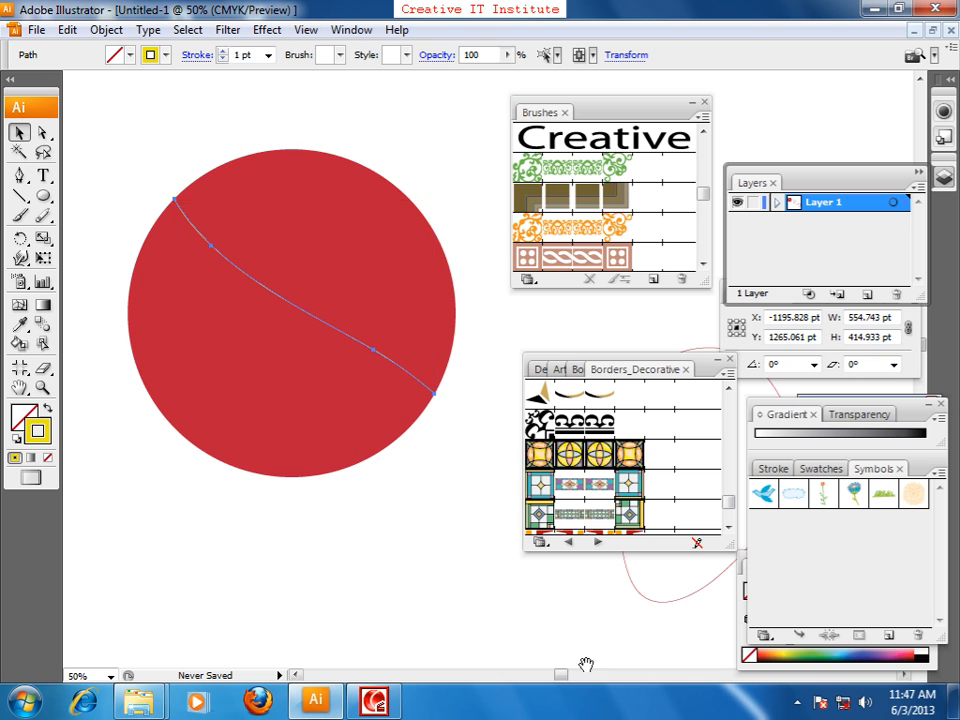
{"action": "left_click_drag", "start_coordinate": [579, 596], "coordinate": [202, 433]}
{"action": "left_click_drag", "start_coordinate": [556, 645], "coordinate": [336, 497]}
{"action": "key", "text": "ctrl+minus"}
{"action": "key", "text": "ctrl+minus"}
{"action": "key", "text": "ctrl+minus"}
{"action": "key", "text": "ctrl+minus"}
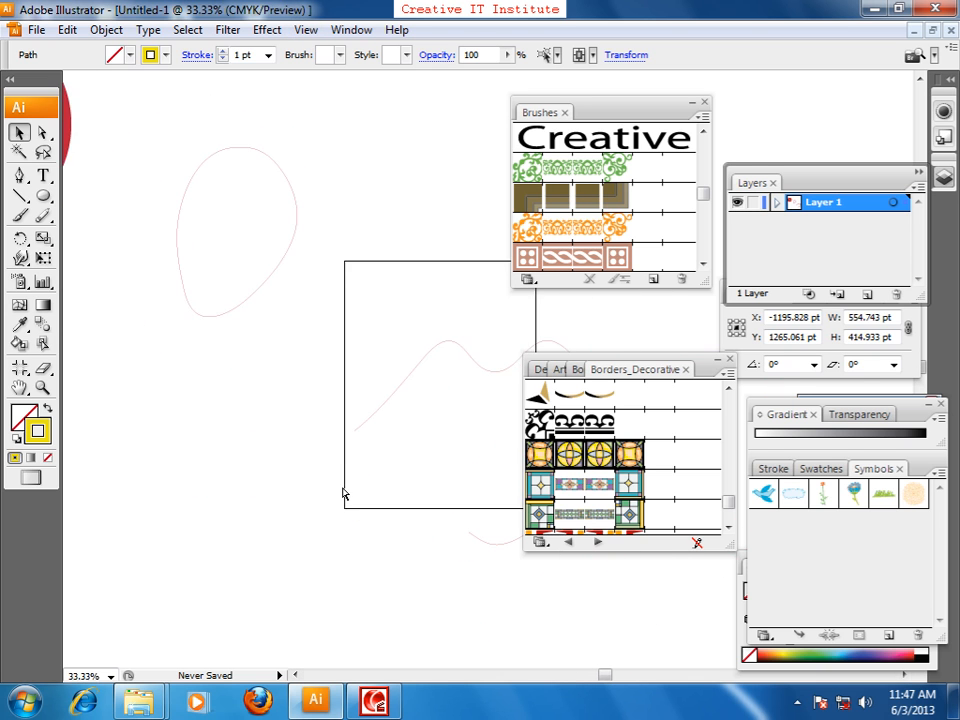
{"action": "key", "text": "ctrl+plus"}
{"action": "key", "text": "ctrl+plus"}
{"action": "key", "text": "ctrl+plus"}
{"action": "key", "text": "space"}
{"action": "left_click_drag", "start_coordinate": [375, 446], "coordinate": [257, 439]}
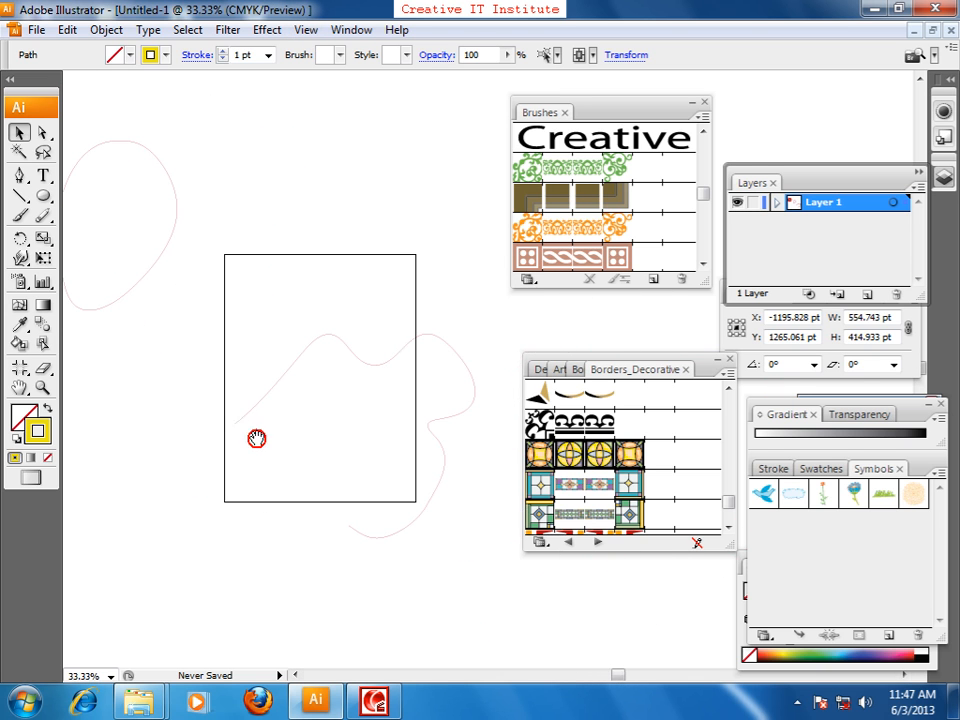
Draw a second wavy open path, about 811 pt wide and 888 pt high, across the existing wavy curve with the Pencil tool.
{"action": "key", "text": "ctrl+plus"}
{"action": "left_click", "coordinate": [124, 434]}
{"action": "mouse_move", "coordinate": [124, 432]}
{"action": "left_mouse_down"}
{"action": "mouse_move", "coordinate": [101, 414]}
{"action": "mouse_move", "coordinate": [223, 422]}
{"action": "left_mouse_up"}
{"action": "key", "text": "space"}
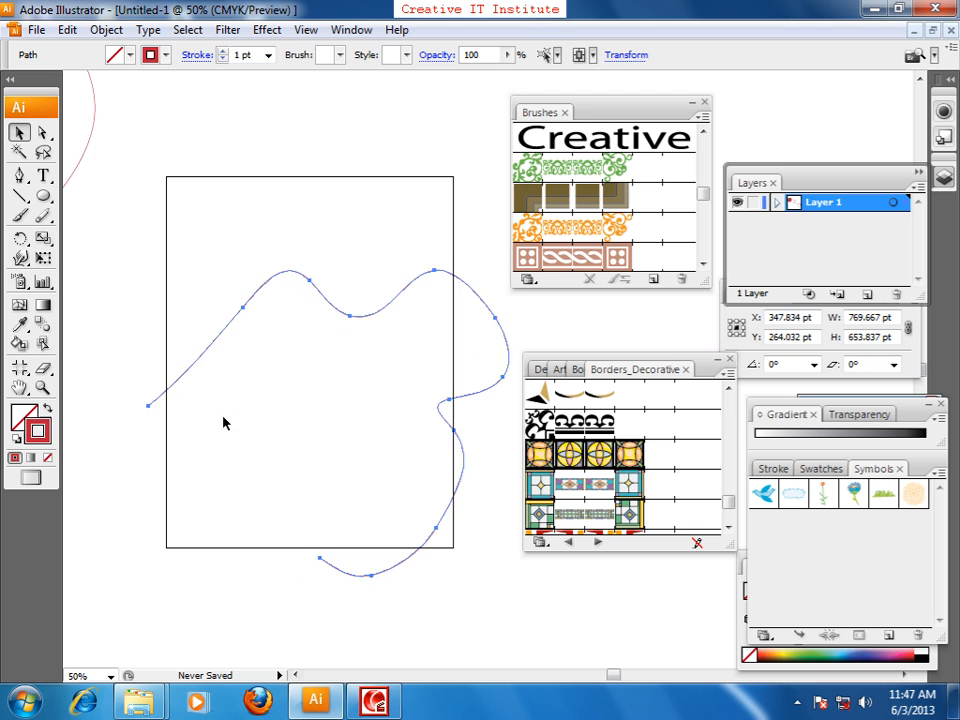
{"action": "left_click", "coordinate": [124, 339]}
{"action": "left_click", "coordinate": [39, 216]}
{"action": "left_click_drag", "start_coordinate": [39, 216], "coordinate": [92, 157]}
{"action": "mouse_move", "coordinate": [120, 335]}
{"action": "left_mouse_down"}
{"action": "mouse_move", "coordinate": [251, 384]}
{"action": "mouse_move", "coordinate": [442, 254]}
{"action": "mouse_move", "coordinate": [456, 261]}
{"action": "left_mouse_up"}
{"action": "key", "text": "ctrl+z"}
{"action": "mouse_move", "coordinate": [145, 336]}
{"action": "left_mouse_down"}
{"action": "mouse_move", "coordinate": [357, 315]}
{"action": "mouse_move", "coordinate": [500, 327]}
{"action": "mouse_move", "coordinate": [480, 534]}
{"action": "mouse_move", "coordinate": [341, 638]}
{"action": "left_mouse_up"}
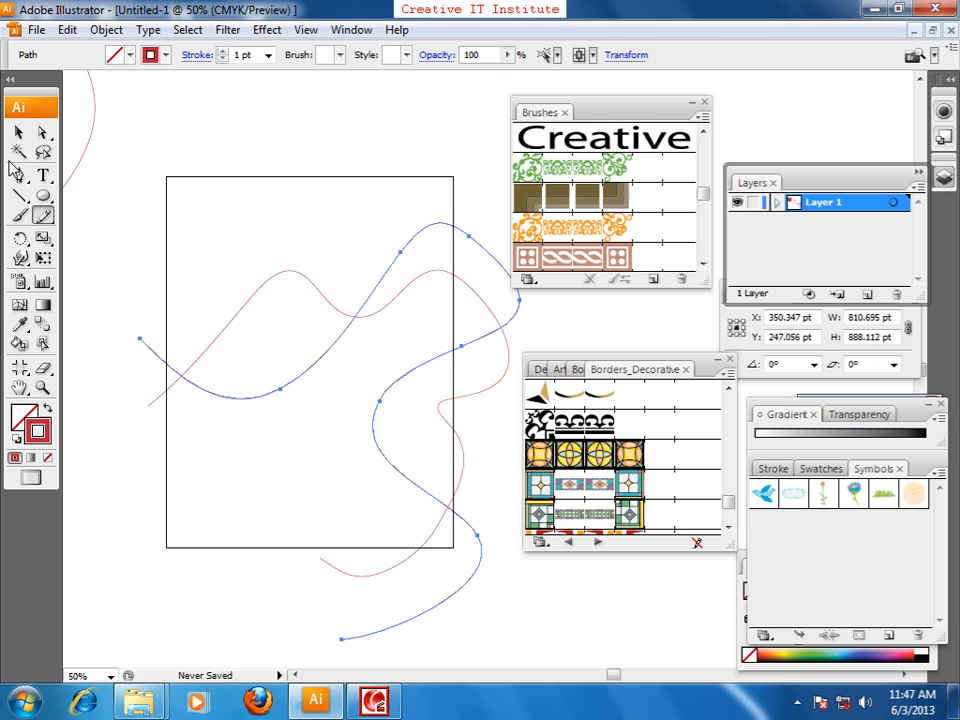
{"action": "left_click", "coordinate": [18, 131]}
{"action": "left_click", "coordinate": [184, 300]}
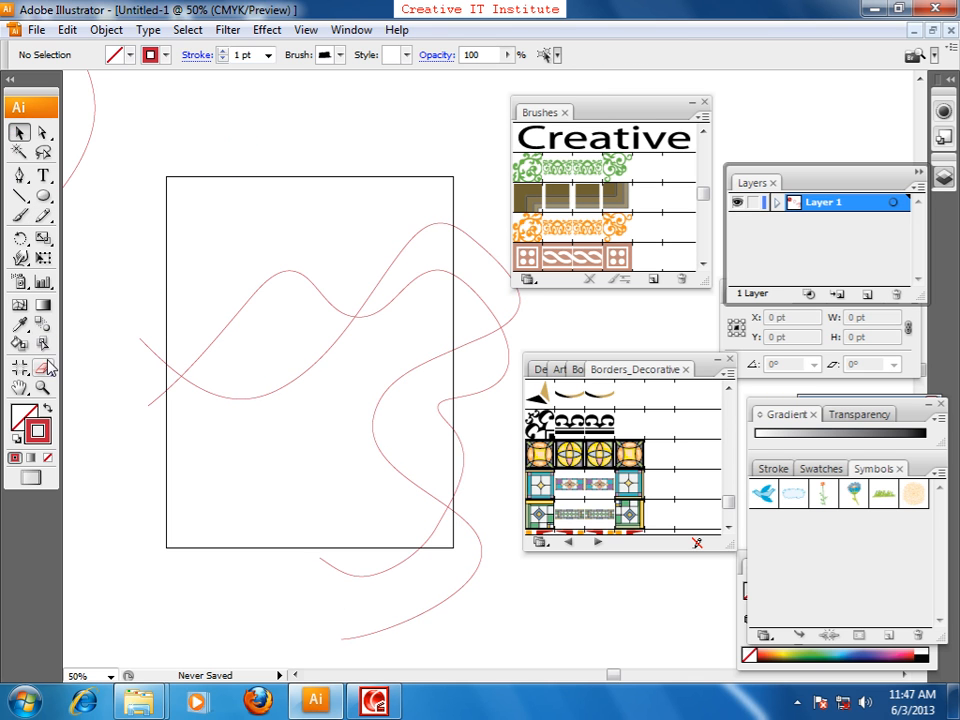
Blend the two wavy curves with the Blend tool and deselect the result.
{"action": "left_click", "coordinate": [42, 324]}
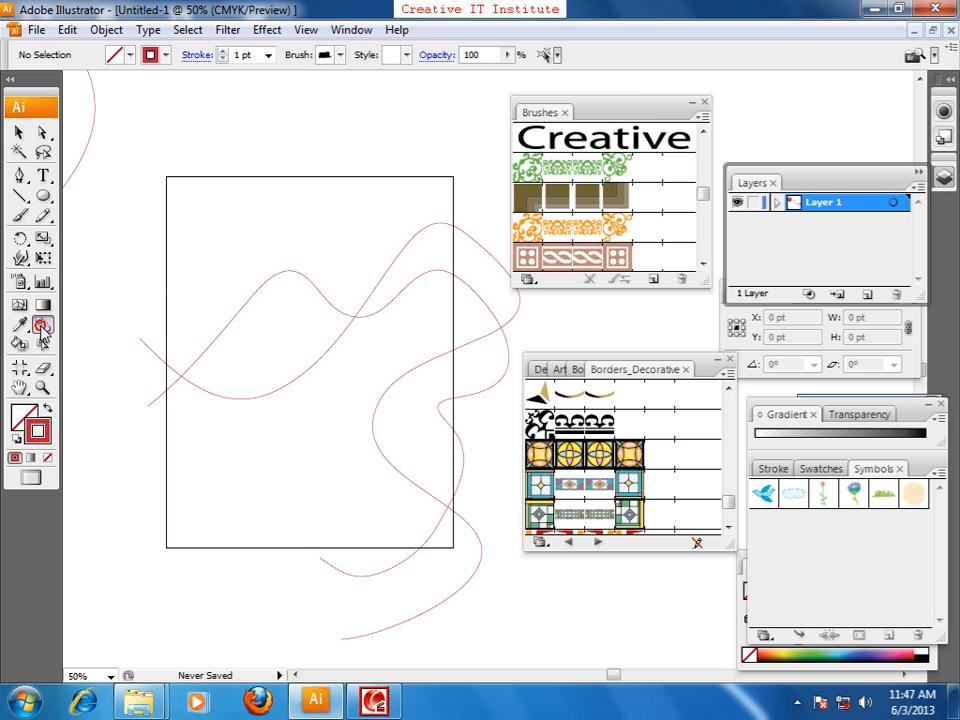
{"action": "left_click", "coordinate": [267, 280]}
{"action": "left_click", "coordinate": [268, 280]}
{"action": "key", "text": "v"}
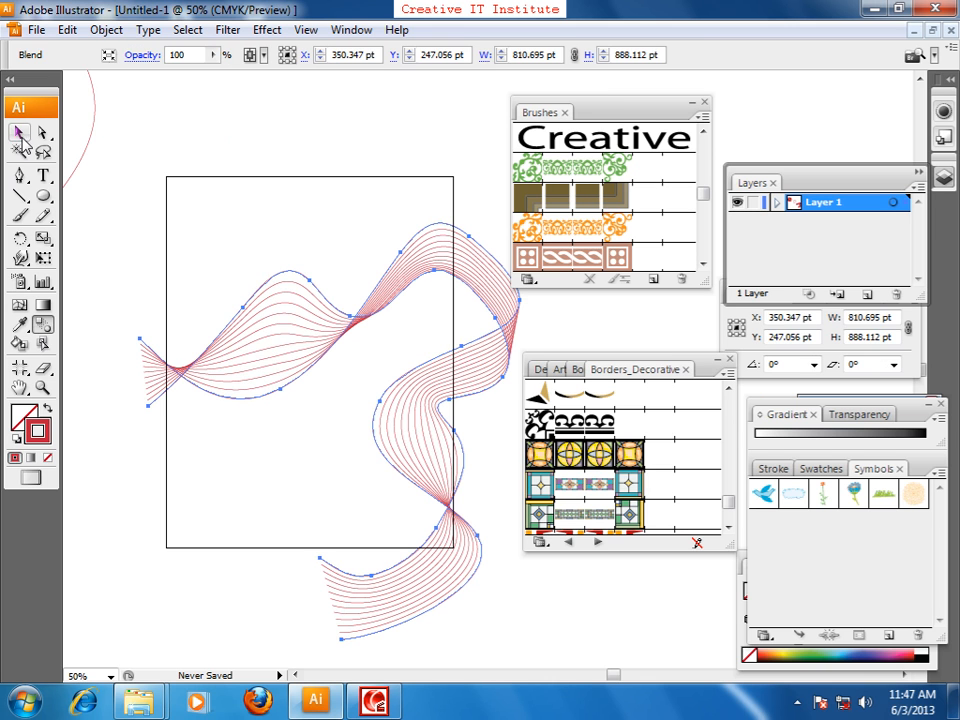
{"action": "left_click", "coordinate": [177, 139]}
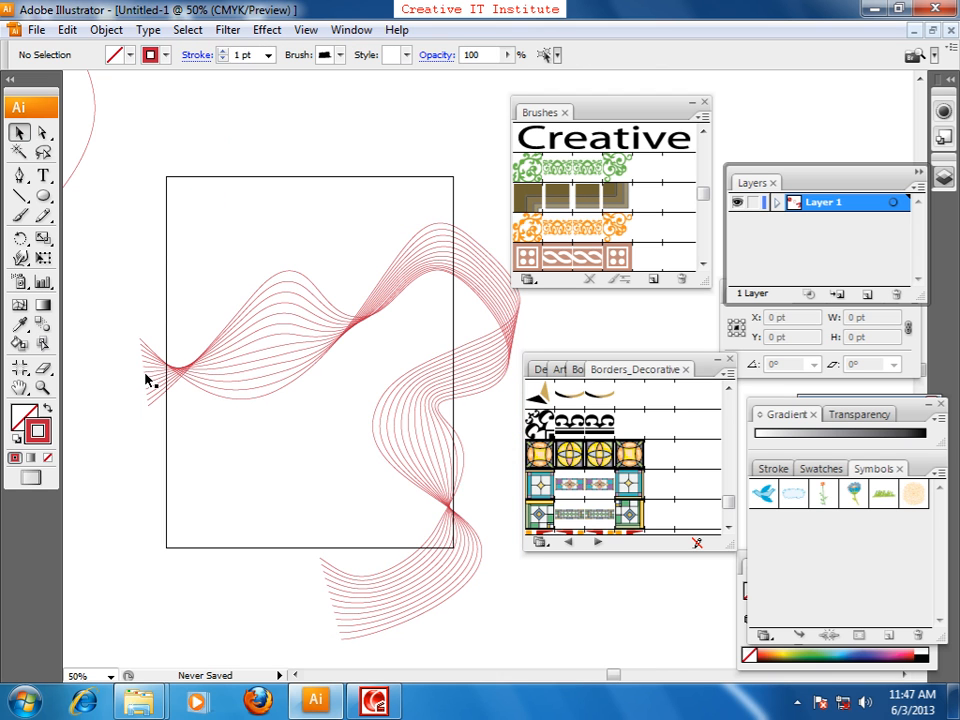
Expand the wavy blend into separate editable paths.
{"action": "left_click", "coordinate": [198, 385]}
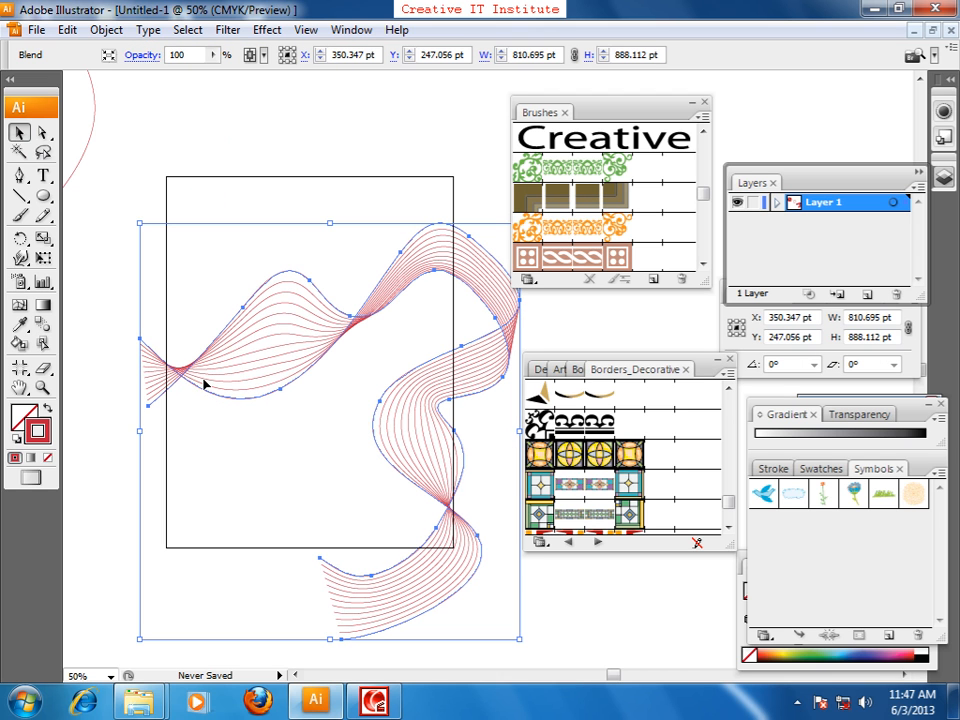
{"action": "left_click", "coordinate": [107, 33]}
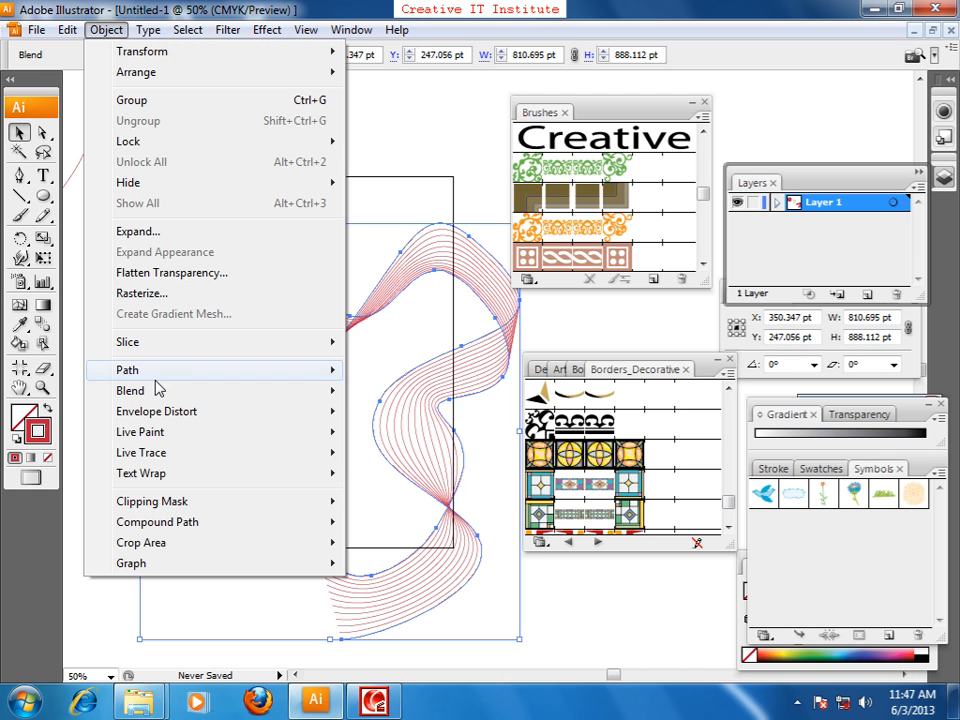
{"action": "mouse_move", "coordinate": [161, 392]}
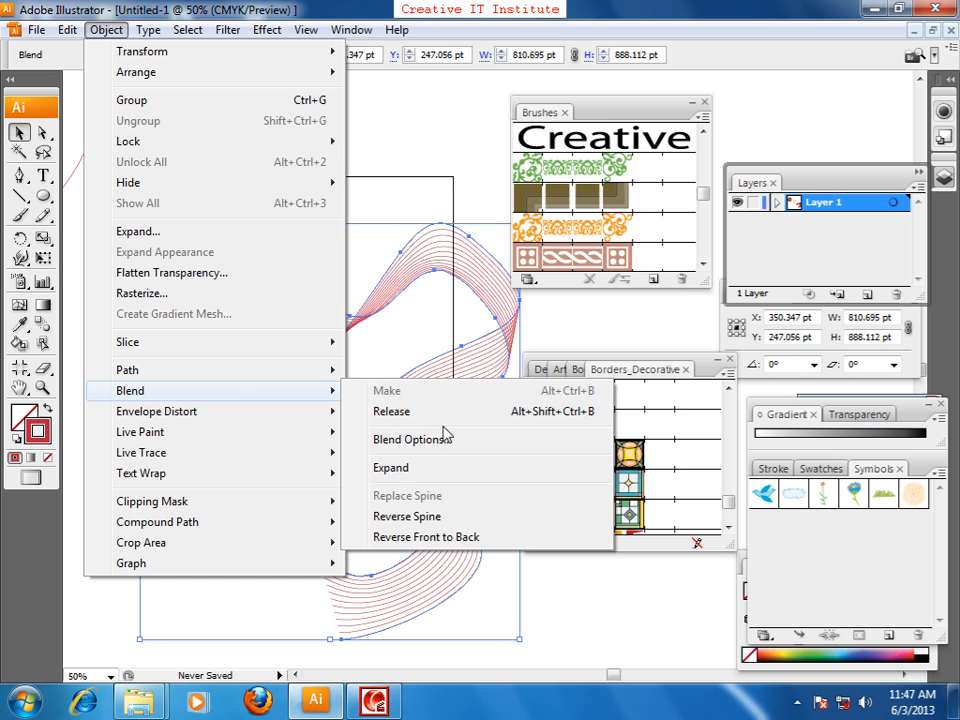
{"action": "left_click", "coordinate": [402, 470]}
Ungroup the expanded wave lines and deselect them.
{"action": "left_click", "coordinate": [208, 383]}
{"action": "left_click", "coordinate": [211, 385]}
{"action": "right_click", "coordinate": [211, 385]}
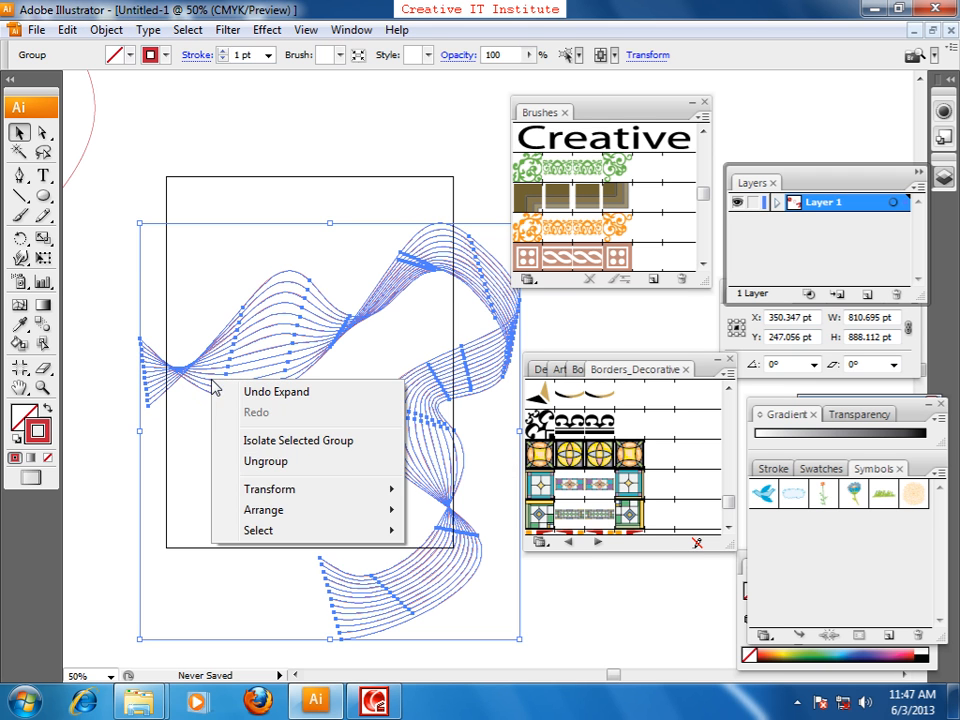
{"action": "left_click", "coordinate": [238, 521]}
{"action": "left_click", "coordinate": [165, 347]}
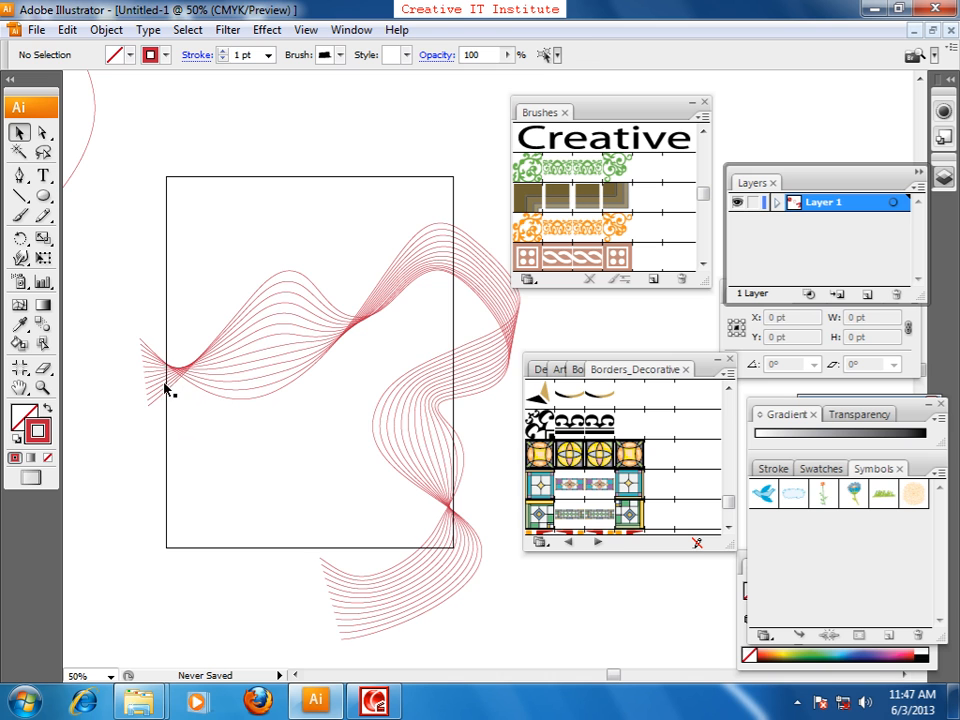
Split the lowest wave line where it crosses the artboard's left edge, using the Path Eraser tool.
{"action": "left_click", "coordinate": [165, 382]}
{"action": "key", "text": "ctrl+equal"}
{"action": "key", "text": "ctrl+equal"}
{"action": "key", "text": "ctrl+equal"}
{"action": "key", "text": "space"}
{"action": "left_click_drag", "start_coordinate": [202, 467], "coordinate": [637, 484]}
{"action": "left_click_drag", "start_coordinate": [75, 566], "coordinate": [512, 549]}
{"action": "key", "text": "ctrl+equal"}
{"action": "key", "text": "space"}
{"action": "left_click_drag", "start_coordinate": [304, 442], "coordinate": [279, 501]}
{"action": "key", "text": "ctrl+equal"}
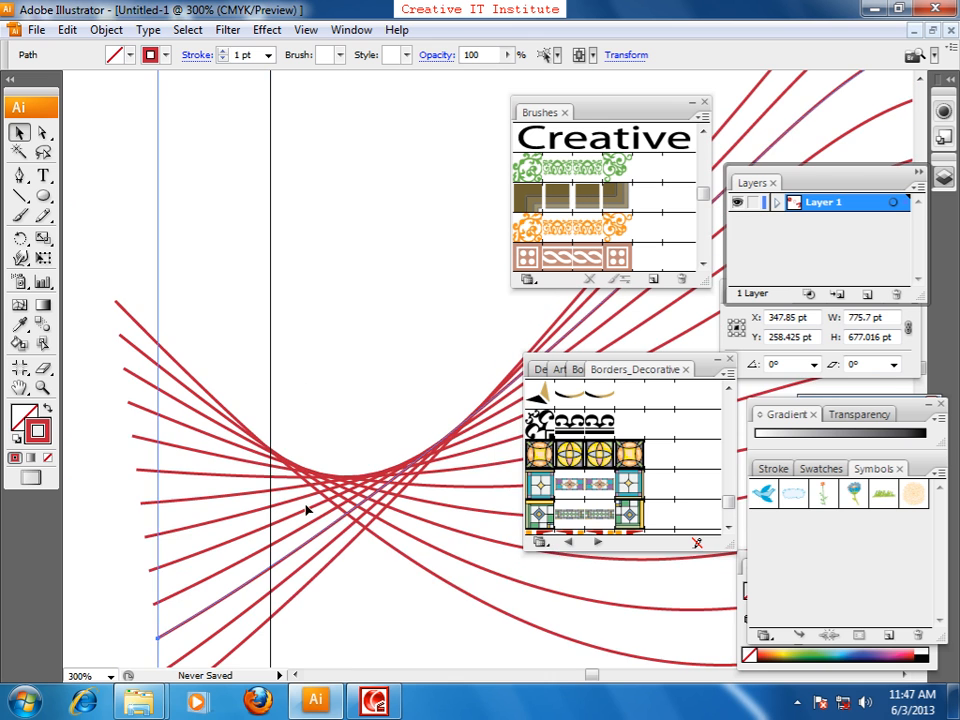
{"action": "key", "text": "space"}
{"action": "left_click_drag", "start_coordinate": [341, 536], "coordinate": [369, 521]}
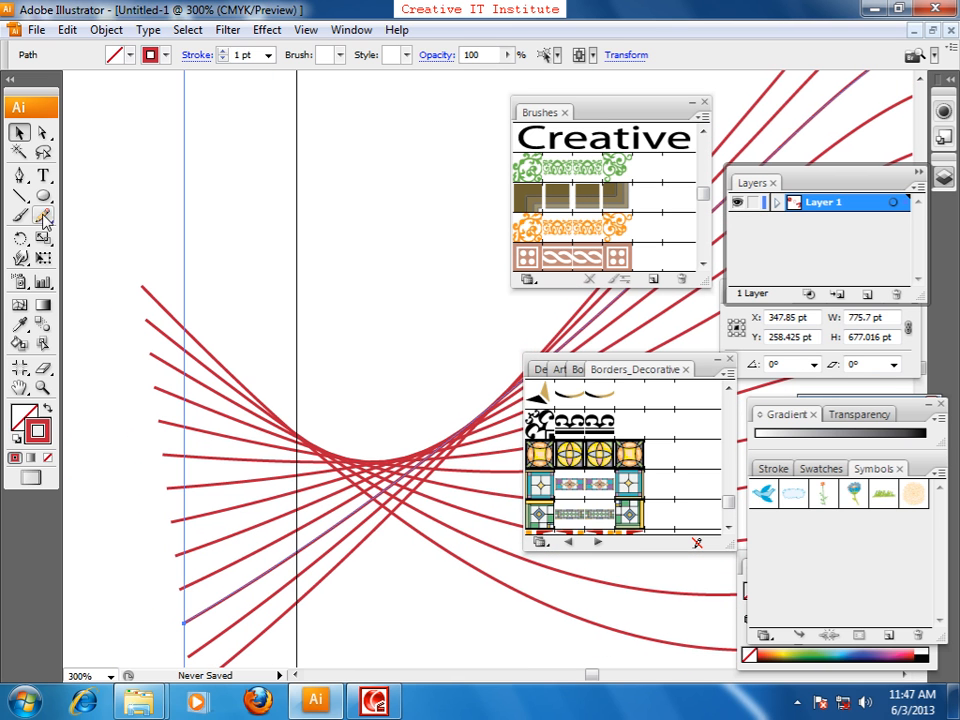
{"action": "left_click_drag", "start_coordinate": [42, 215], "coordinate": [134, 262]}
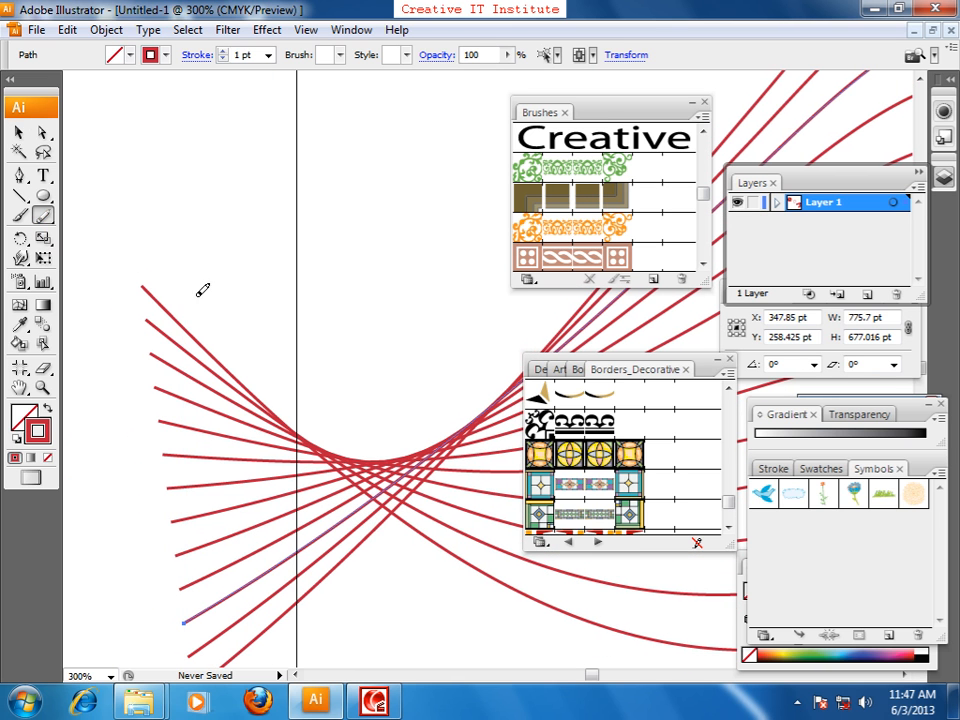
{"action": "key", "text": "ctrl+plus"}
{"action": "left_click_drag", "start_coordinate": [281, 497], "coordinate": [237, 397]}
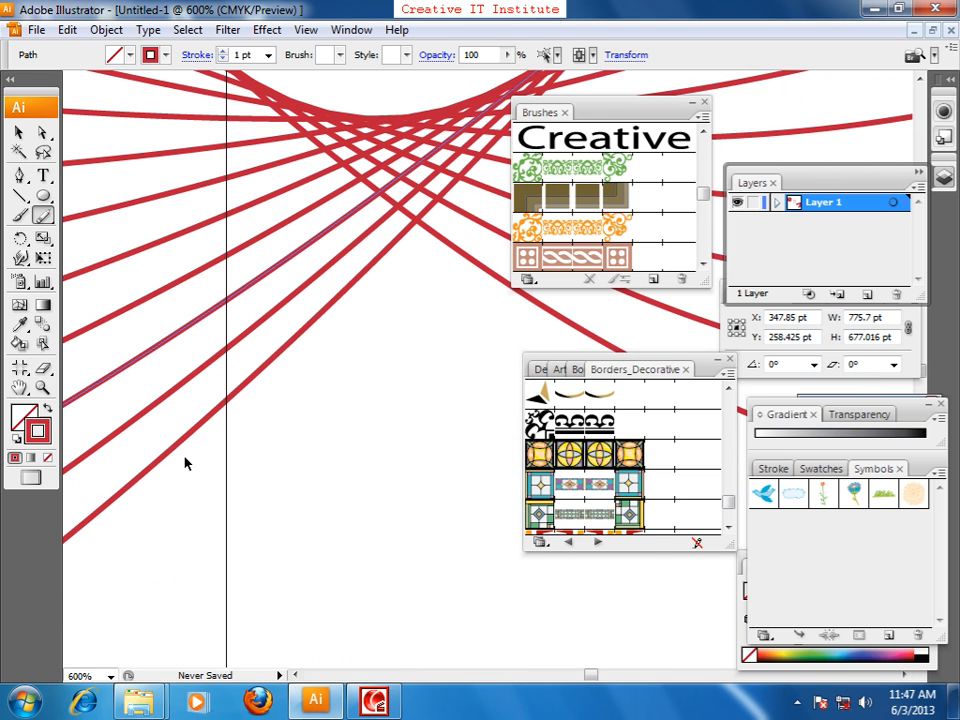
{"action": "left_click", "coordinate": [220, 430], "text": "ctrl"}
{"action": "left_click", "coordinate": [225, 393], "text": "ctrl"}
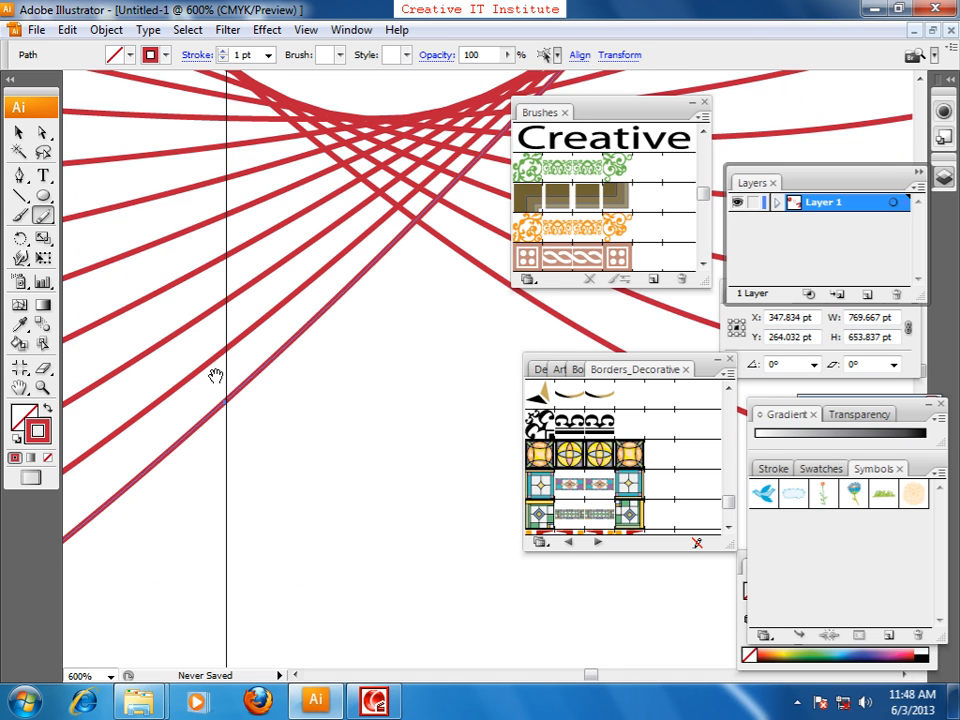
Split the next six wave lines above it at the artboard's left edge.
{"action": "left_click_drag", "start_coordinate": [215, 375], "coordinate": [270, 440]}
{"action": "left_click", "coordinate": [250, 428], "text": "ctrl"}
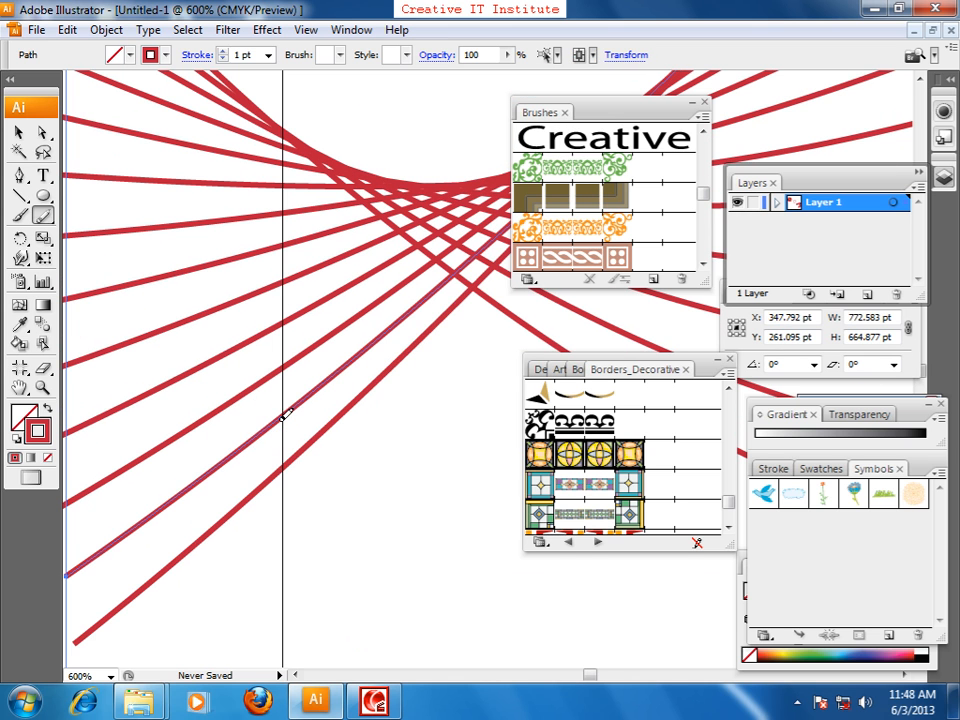
{"action": "mouse_move", "coordinate": [267, 396]}
{"action": "left_mouse_down"}
{"action": "mouse_move", "coordinate": [312, 452]}
{"action": "mouse_move", "coordinate": [279, 414]}
{"action": "mouse_move", "coordinate": [335, 418]}
{"action": "mouse_move", "coordinate": [270, 398]}
{"action": "left_mouse_up"}
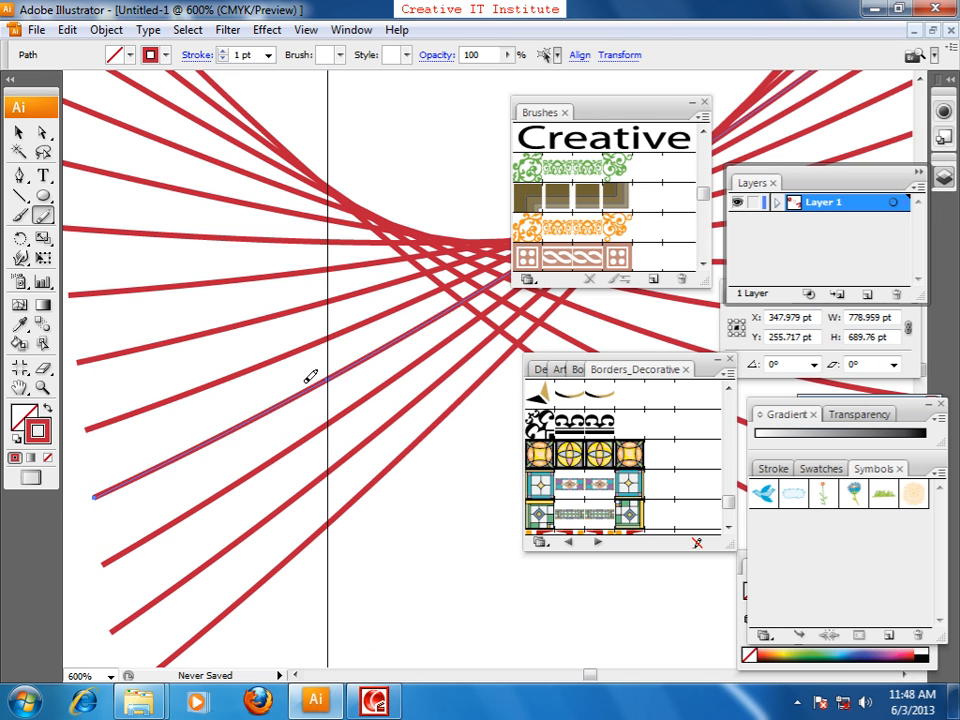
{"action": "left_click_drag", "start_coordinate": [299, 376], "coordinate": [269, 342]}
{"action": "mouse_move", "coordinate": [328, 337]}
{"action": "left_mouse_down"}
{"action": "mouse_move", "coordinate": [264, 306]}
{"action": "mouse_move", "coordinate": [268, 270]}
{"action": "left_mouse_up"}
{"action": "left_click", "coordinate": [326, 300]}
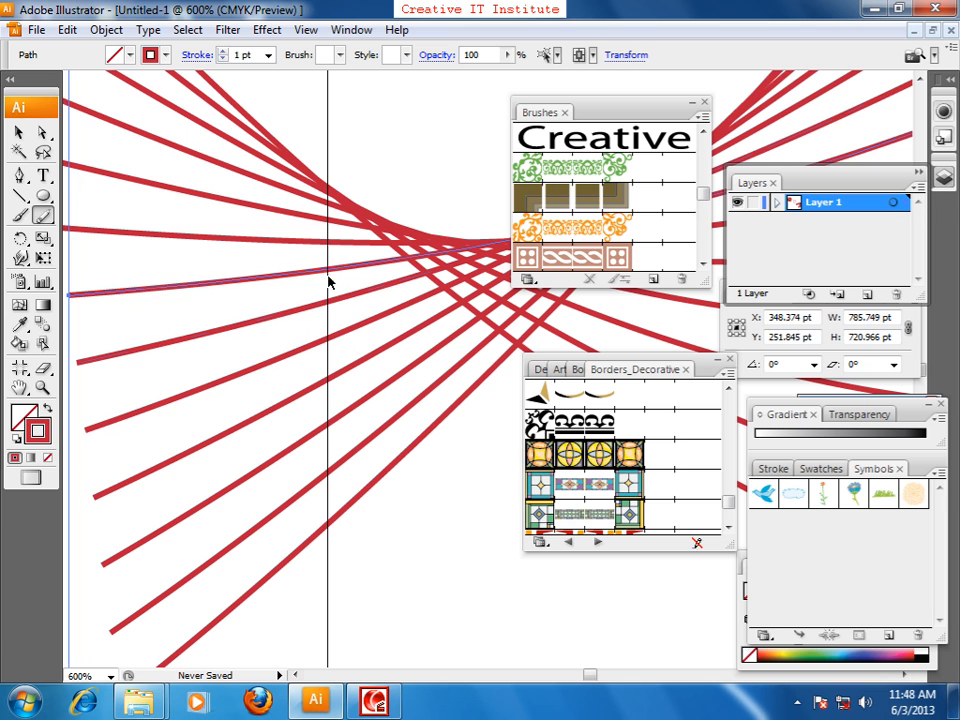
{"action": "left_click", "coordinate": [327, 269]}
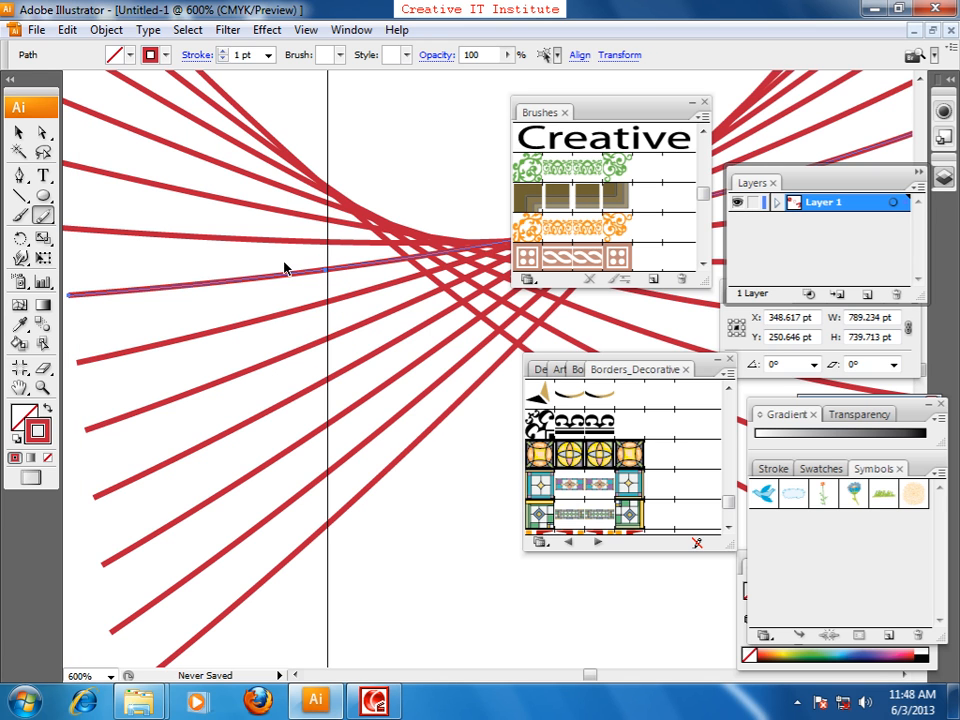
Split four more wave lines at the artboard's left edge, leaving only the top two uncut.
{"action": "left_click_drag", "start_coordinate": [265, 248], "coordinate": [259, 240]}
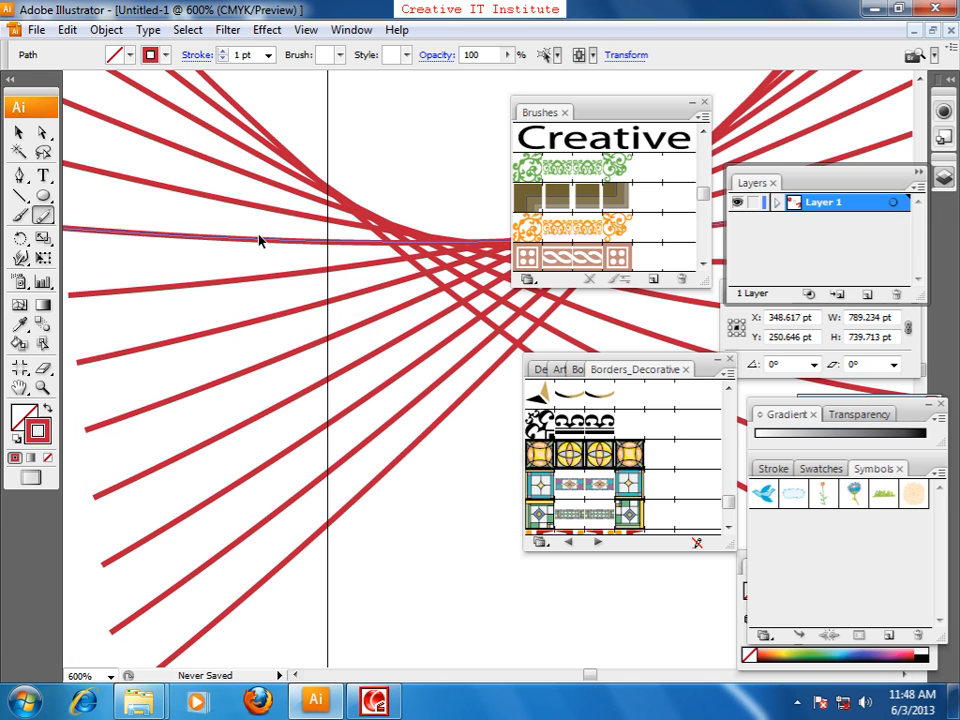
{"action": "left_click", "coordinate": [326, 241]}
{"action": "left_click_drag", "start_coordinate": [269, 225], "coordinate": [238, 204]}
{"action": "left_click", "coordinate": [330, 217]}
{"action": "left_click", "coordinate": [256, 178], "text": "ctrl"}
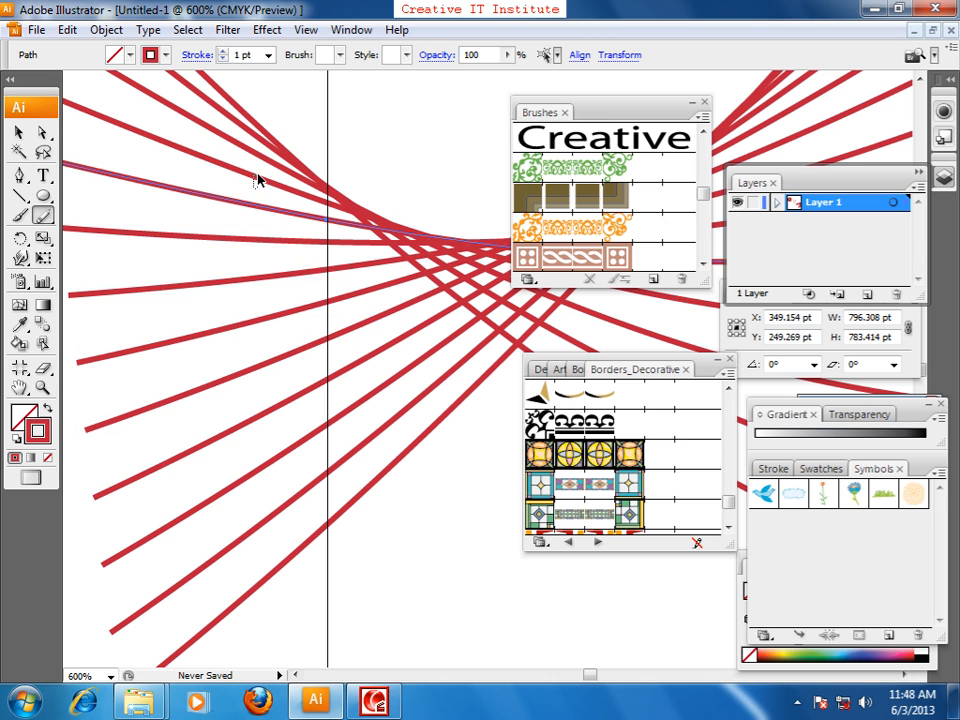
{"action": "left_click", "coordinate": [327, 200]}
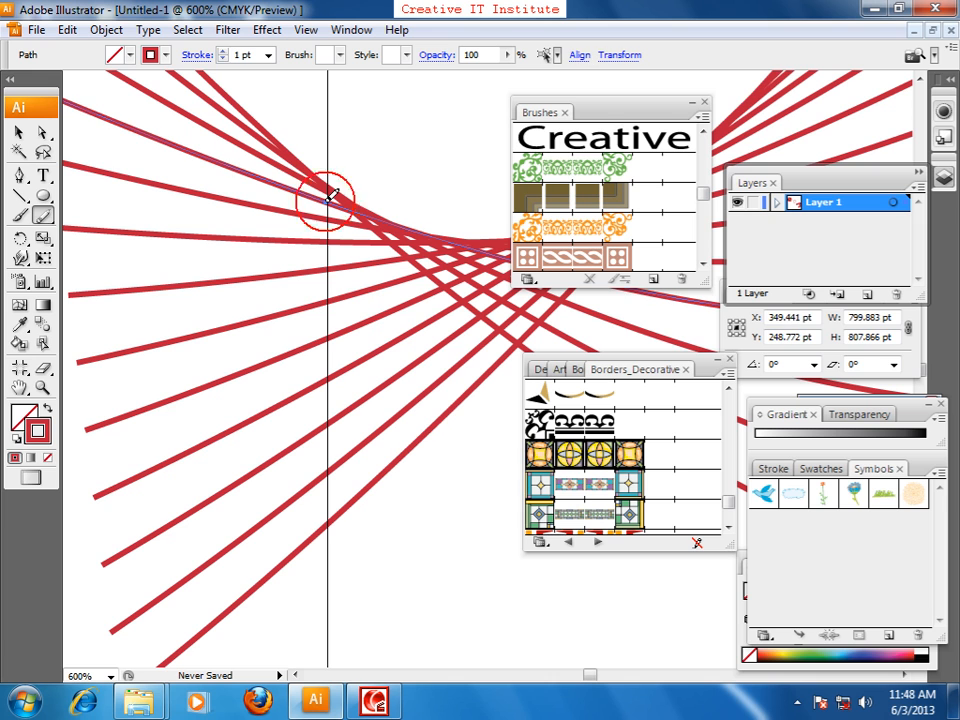
{"action": "left_click", "coordinate": [254, 140], "text": "ctrl"}
{"action": "left_click", "coordinate": [330, 186]}
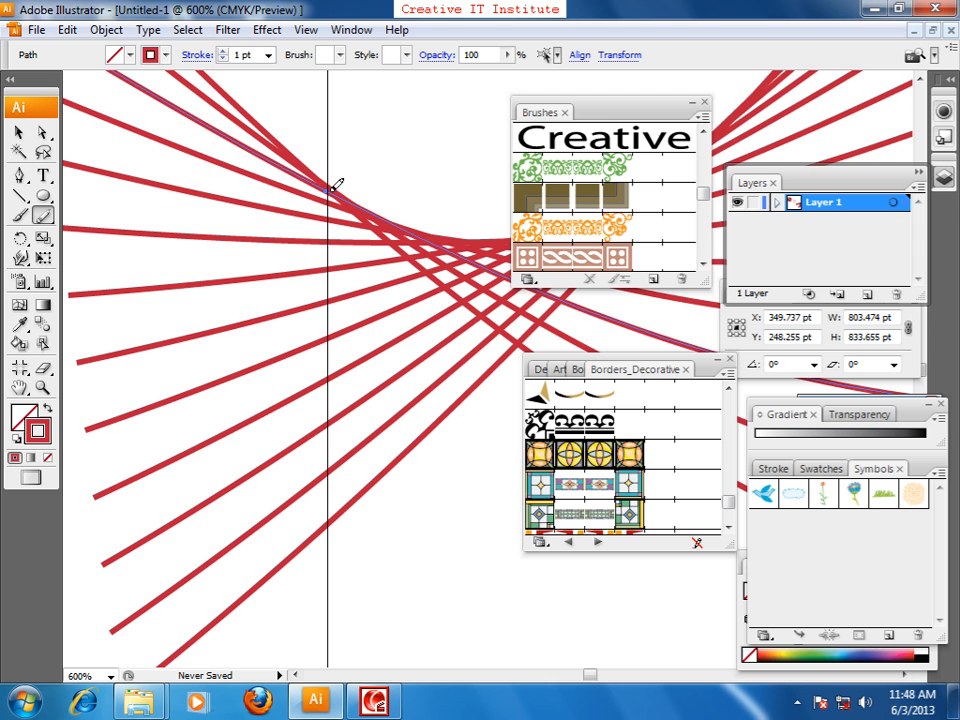
Delete the cut-off line ends that lie outside the artboard's left edge.
{"action": "key", "text": "ctrl+minus"}
{"action": "key", "text": "ctrl+minus"}
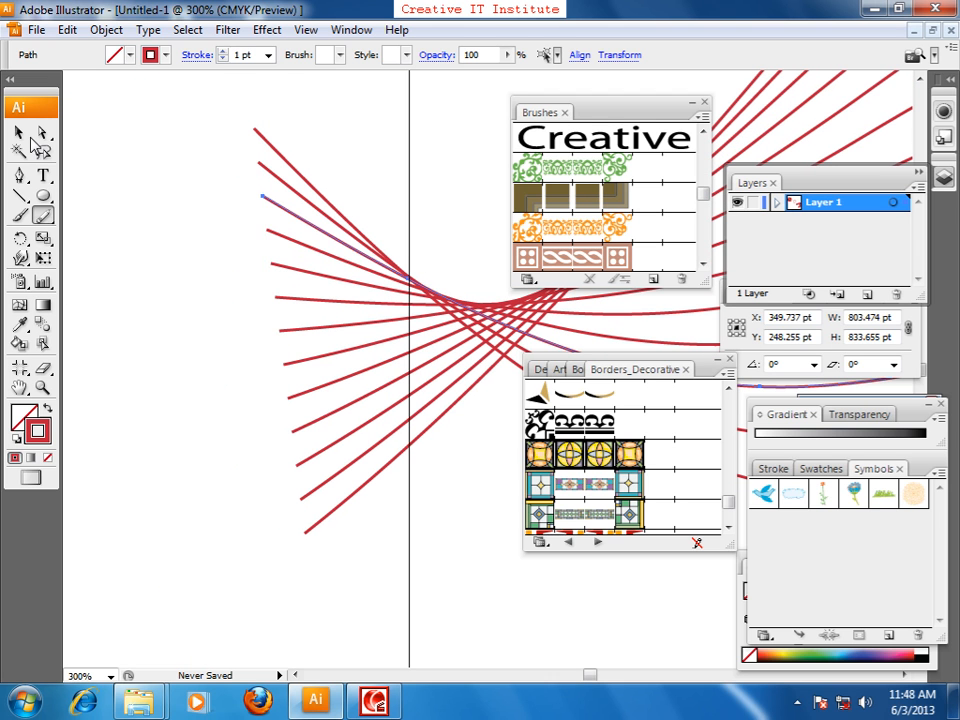
{"action": "left_click_drag", "start_coordinate": [313, 537], "coordinate": [316, 227]}
{"action": "key", "text": "Delete"}
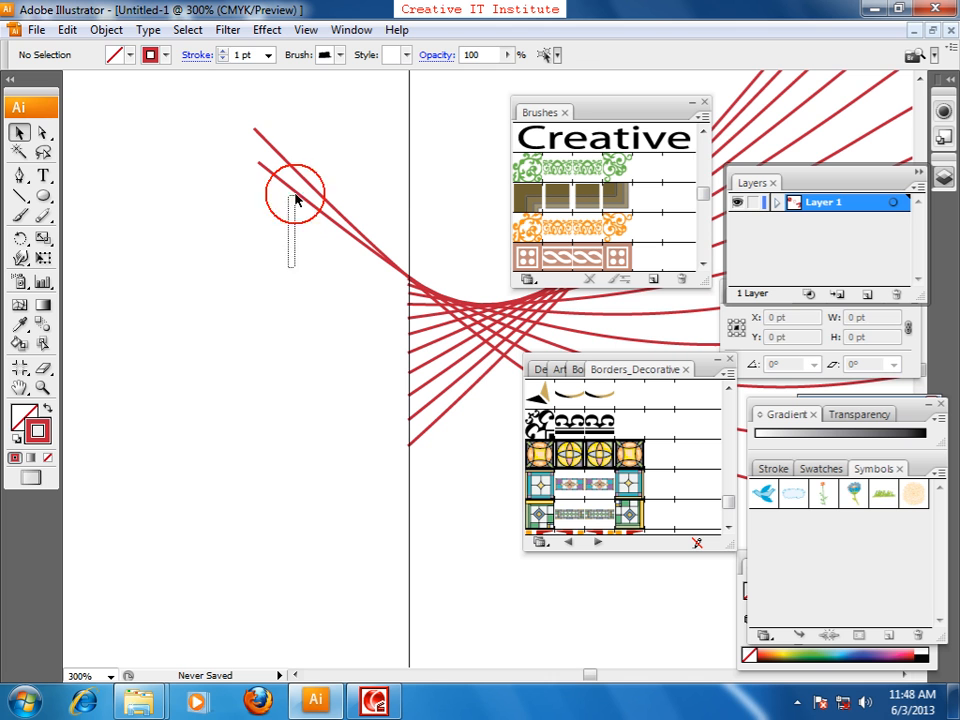
{"action": "left_click", "coordinate": [298, 190]}
{"action": "left_click", "coordinate": [321, 214]}
Spray Blue Bird symbols over an area about 419 by 643 pt in the empty space above the artboard.
{"action": "left_click_drag", "start_coordinate": [530, 308], "coordinate": [220, 381]}
{"action": "scroll", "coordinate": [214, 381], "scroll_direction": "down", "scroll_amount": 4}
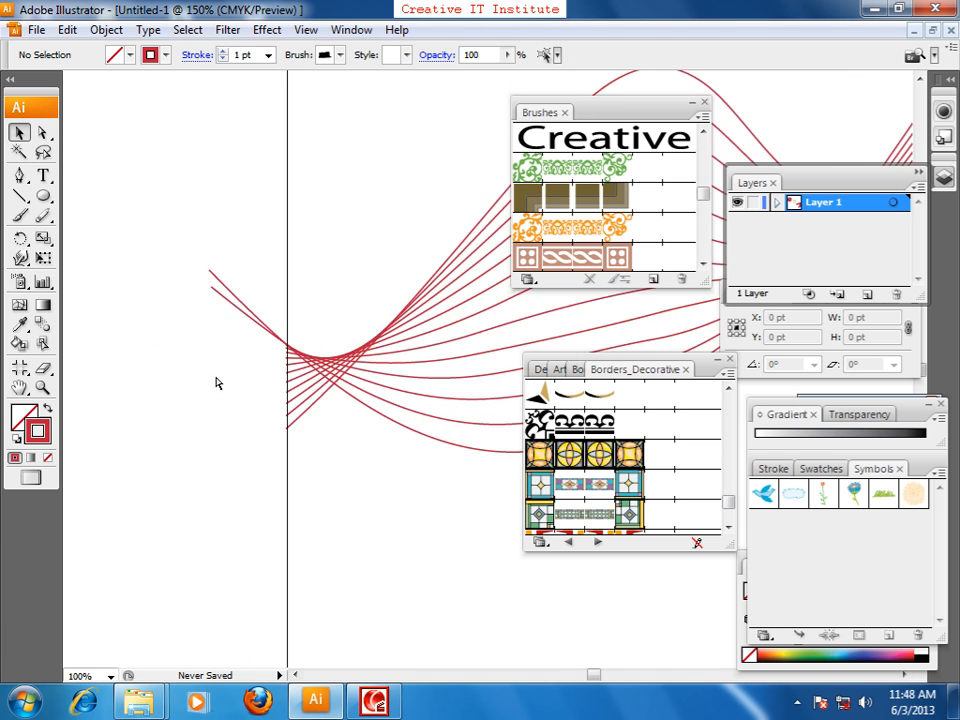
{"action": "left_click_drag", "start_coordinate": [200, 450], "coordinate": [201, 467]}
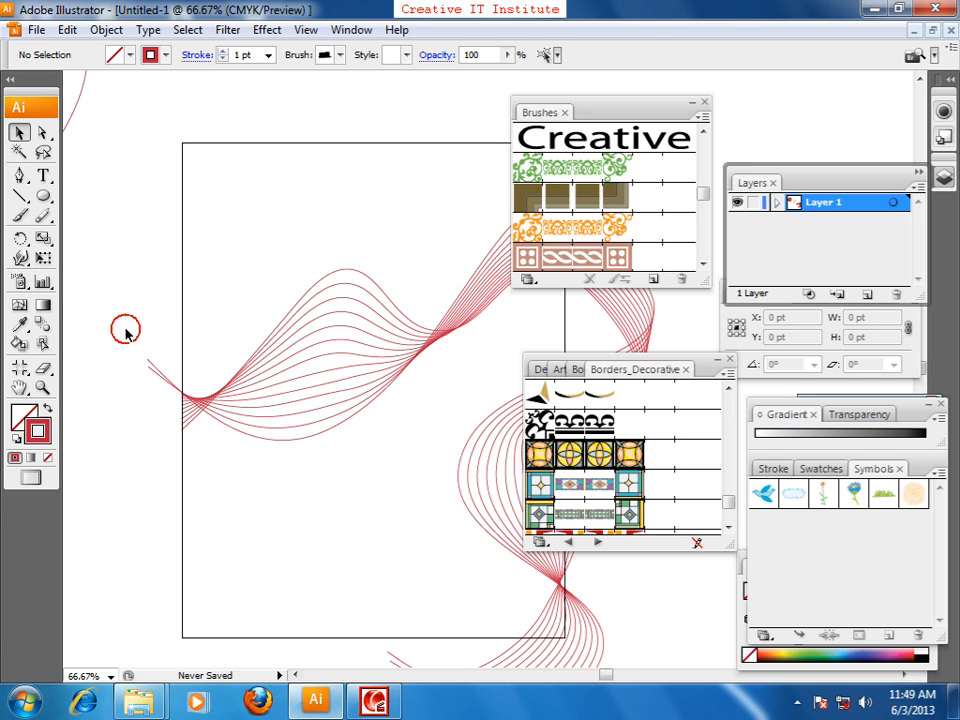
{"action": "scroll", "coordinate": [173, 352], "scroll_direction": "up", "scroll_amount": 2}
{"action": "scroll", "coordinate": [186, 231], "scroll_direction": "up", "scroll_amount": 10}
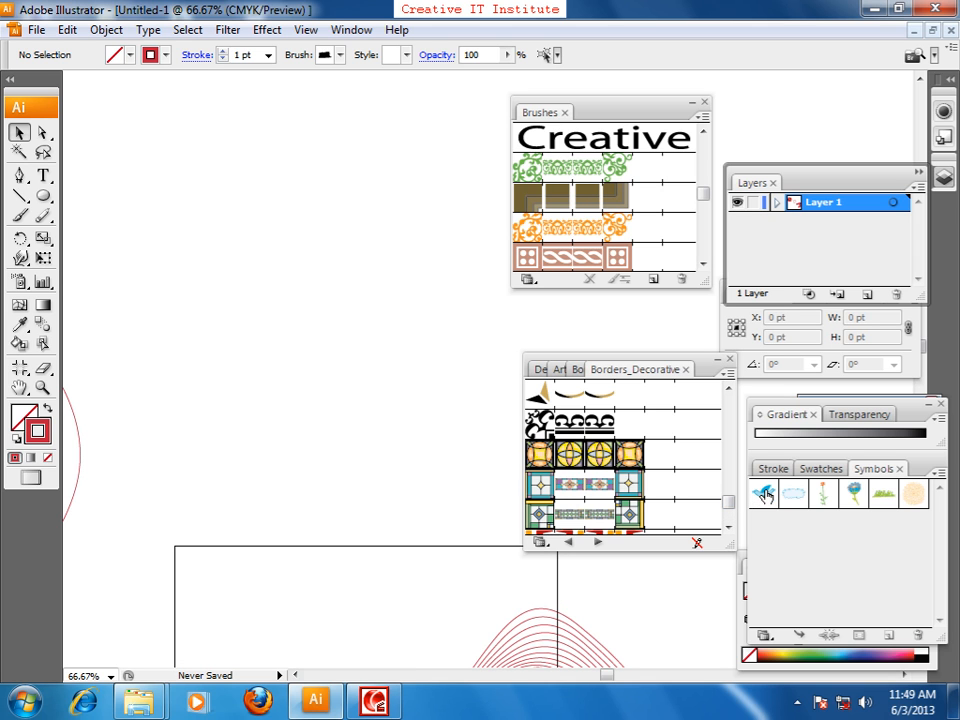
{"action": "left_click", "coordinate": [19, 281]}
{"action": "left_click", "coordinate": [219, 318]}
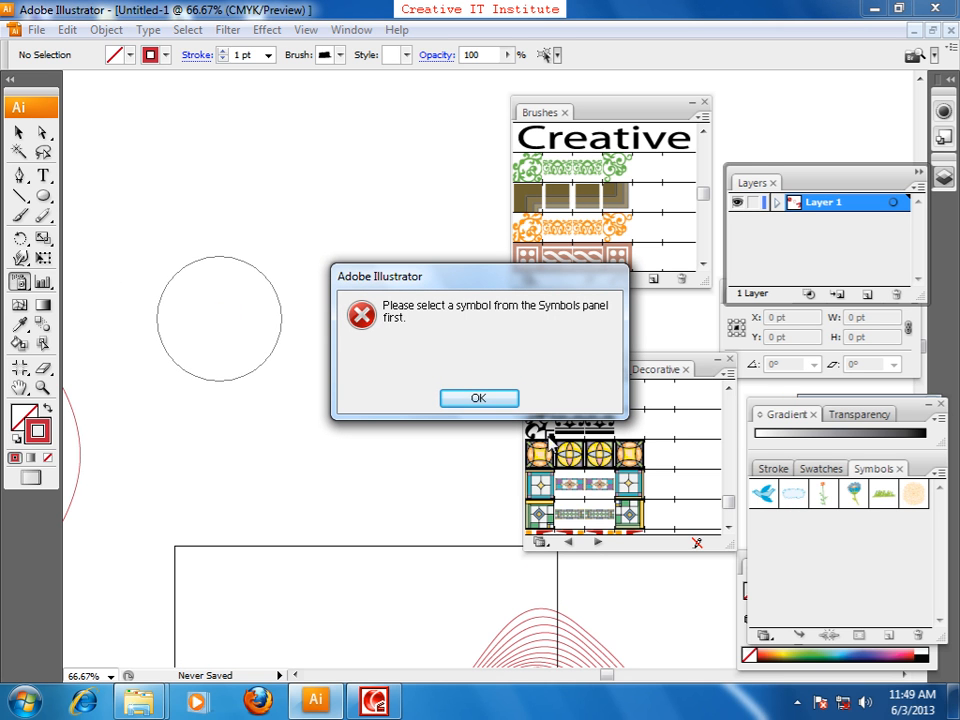
{"action": "left_click", "coordinate": [481, 399]}
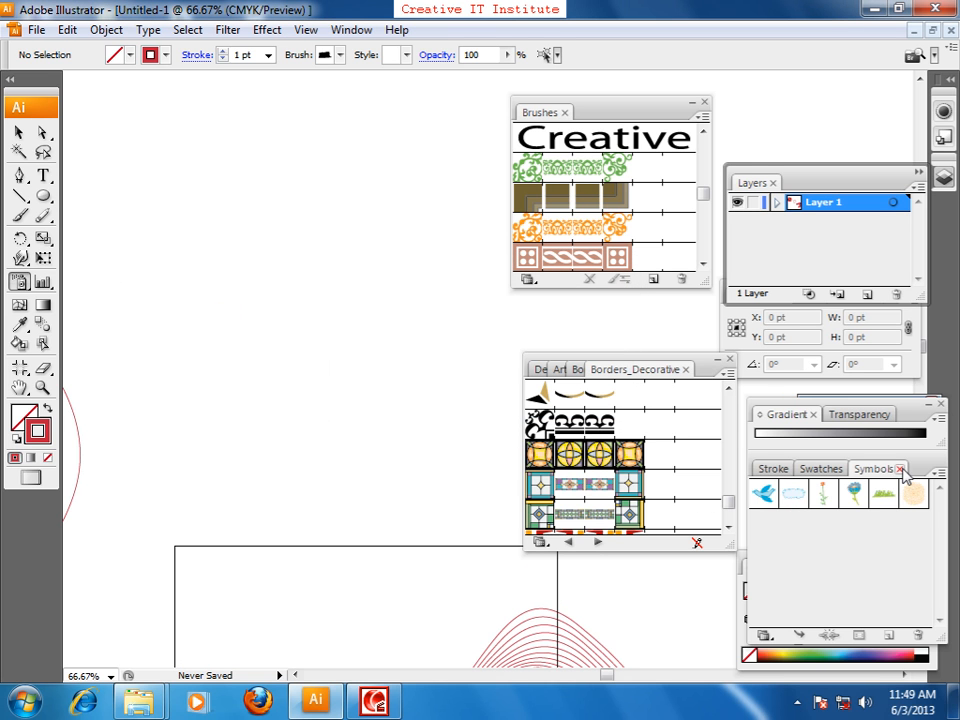
{"action": "left_click", "coordinate": [766, 496]}
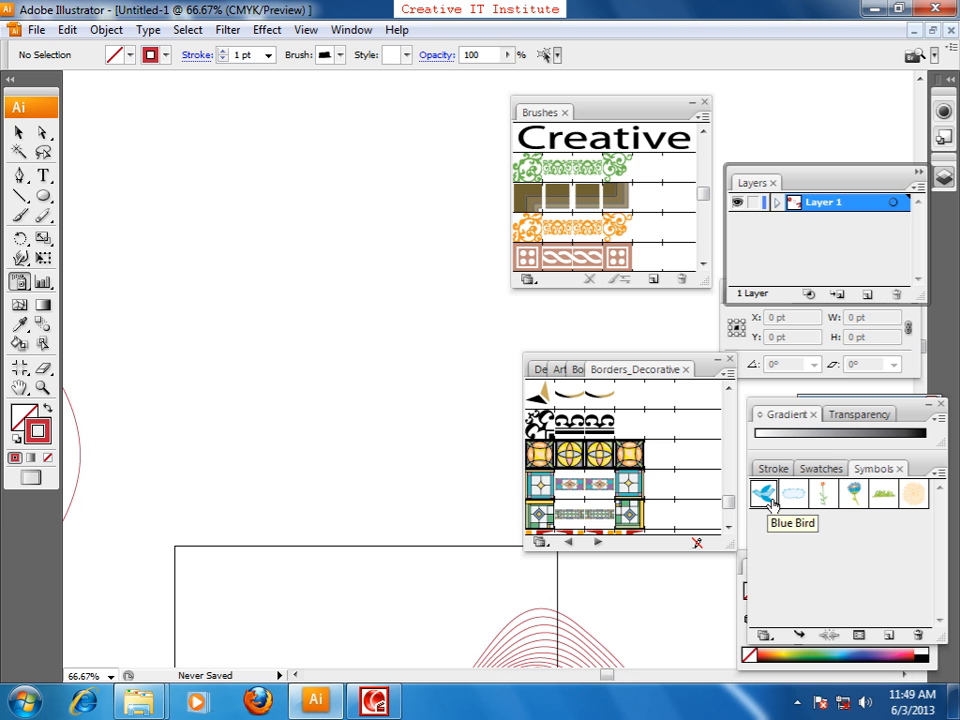
{"action": "scroll", "coordinate": [371, 374], "scroll_direction": "up", "scroll_amount": 1}
{"action": "scroll", "coordinate": [371, 374], "scroll_direction": "up", "scroll_amount": 1}
{"action": "mouse_move", "coordinate": [190, 193]}
{"action": "left_mouse_down"}
{"action": "mouse_move", "coordinate": [170, 236]}
{"action": "mouse_move", "coordinate": [241, 300]}
{"action": "mouse_move", "coordinate": [304, 330]}
{"action": "mouse_move", "coordinate": [284, 398]}
{"action": "mouse_move", "coordinate": [187, 425]}
{"action": "mouse_move", "coordinate": [258, 466]}
{"action": "mouse_move", "coordinate": [283, 460]}
{"action": "mouse_move", "coordinate": [325, 515]}
{"action": "mouse_move", "coordinate": [324, 546]}
{"action": "left_mouse_up"}
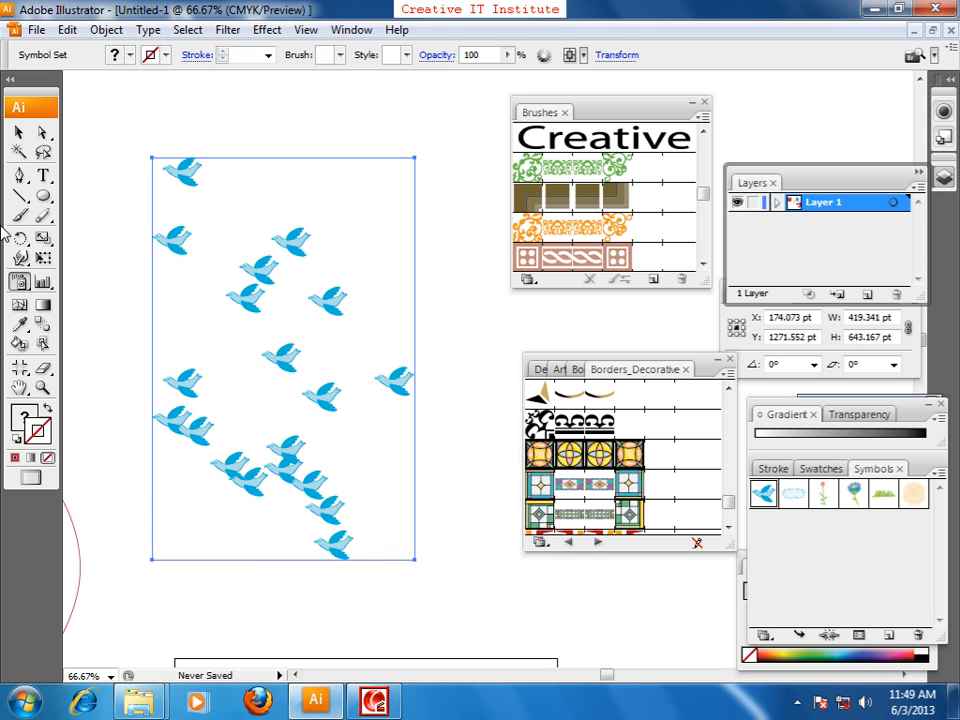
Move the sprayed bird symbol set slightly up and to the left.
{"action": "left_click", "coordinate": [18, 134]}
{"action": "left_click", "coordinate": [141, 122]}
{"action": "mouse_move", "coordinate": [176, 172]}
{"action": "left_mouse_down"}
{"action": "mouse_move", "coordinate": [231, 182]}
{"action": "mouse_move", "coordinate": [224, 161]}
{"action": "mouse_move", "coordinate": [175, 170]}
{"action": "left_mouse_up"}
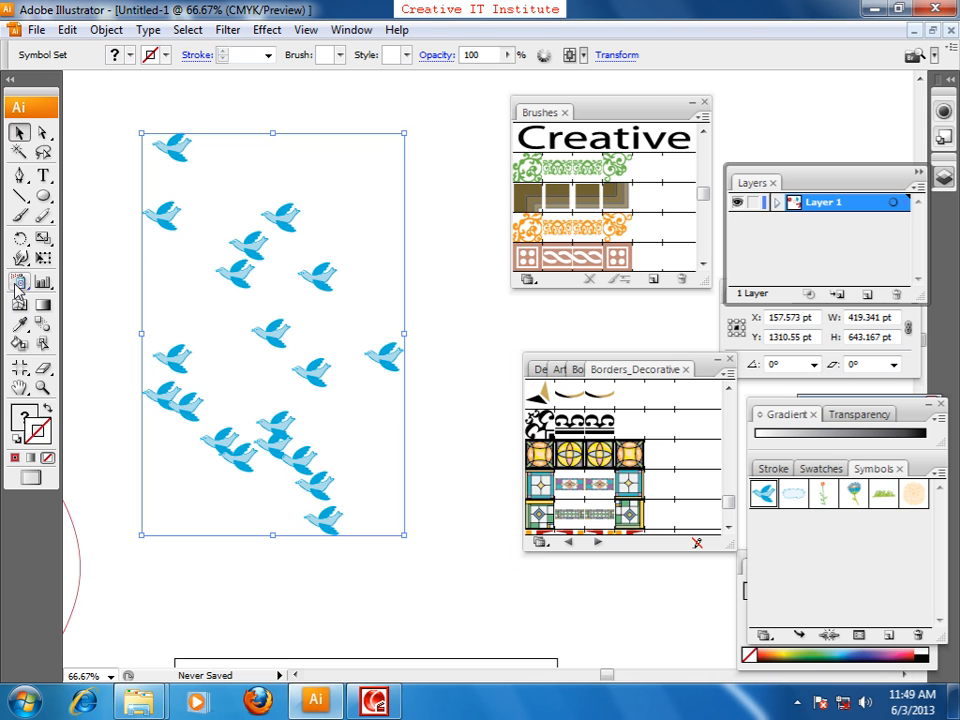
Detach the symbolism tools as a floating tool group.
{"action": "left_click_drag", "start_coordinate": [16, 289], "coordinate": [212, 386]}
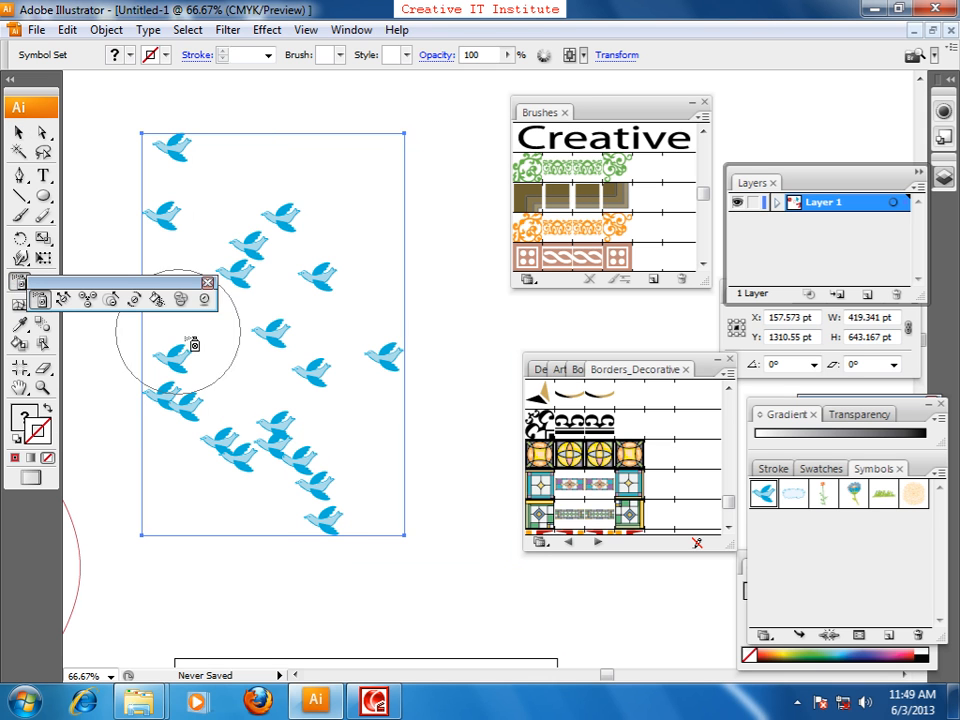
Spread the sprayed birds to about 698 by 493 pt with the Symbol Shifter and pull them slightly together with the Symbol Scruncher.
{"action": "left_click_drag", "start_coordinate": [120, 287], "coordinate": [256, 90]}
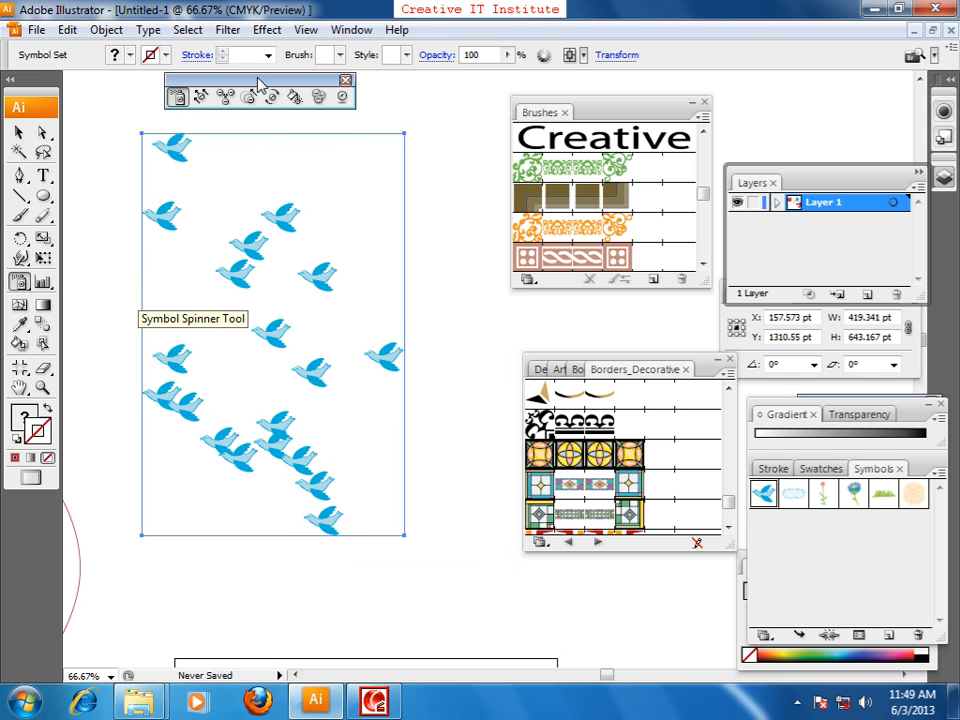
{"action": "left_click", "coordinate": [200, 105]}
{"action": "mouse_move", "coordinate": [189, 178]}
{"action": "left_mouse_down"}
{"action": "mouse_move", "coordinate": [243, 191]}
{"action": "mouse_move", "coordinate": [122, 261]}
{"action": "mouse_move", "coordinate": [273, 266]}
{"action": "mouse_move", "coordinate": [277, 330]}
{"action": "mouse_move", "coordinate": [324, 398]}
{"action": "mouse_move", "coordinate": [437, 380]}
{"action": "mouse_move", "coordinate": [342, 354]}
{"action": "mouse_move", "coordinate": [411, 341]}
{"action": "mouse_move", "coordinate": [267, 451]}
{"action": "mouse_move", "coordinate": [381, 397]}
{"action": "mouse_move", "coordinate": [309, 491]}
{"action": "mouse_move", "coordinate": [412, 518]}
{"action": "mouse_move", "coordinate": [363, 353]}
{"action": "mouse_move", "coordinate": [295, 233]}
{"action": "mouse_move", "coordinate": [332, 234]}
{"action": "mouse_move", "coordinate": [284, 185]}
{"action": "mouse_move", "coordinate": [230, 172]}
{"action": "mouse_move", "coordinate": [208, 211]}
{"action": "mouse_move", "coordinate": [97, 258]}
{"action": "mouse_move", "coordinate": [156, 295]}
{"action": "mouse_move", "coordinate": [175, 357]}
{"action": "mouse_move", "coordinate": [215, 396]}
{"action": "mouse_move", "coordinate": [247, 286]}
{"action": "mouse_move", "coordinate": [289, 422]}
{"action": "mouse_move", "coordinate": [354, 368]}
{"action": "mouse_move", "coordinate": [364, 243]}
{"action": "mouse_move", "coordinate": [377, 247]}
{"action": "mouse_move", "coordinate": [224, 166]}
{"action": "mouse_move", "coordinate": [227, 229]}
{"action": "mouse_move", "coordinate": [211, 260]}
{"action": "mouse_move", "coordinate": [451, 369]}
{"action": "mouse_move", "coordinate": [346, 467]}
{"action": "mouse_move", "coordinate": [369, 455]}
{"action": "mouse_move", "coordinate": [403, 521]}
{"action": "left_mouse_up"}
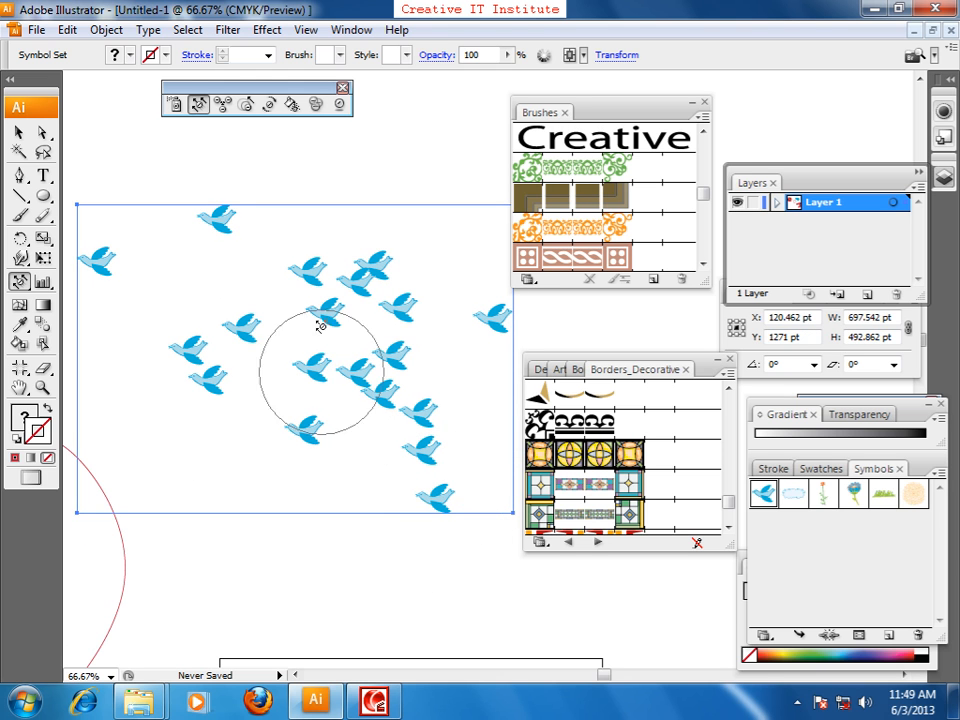
{"action": "left_click", "coordinate": [226, 112]}
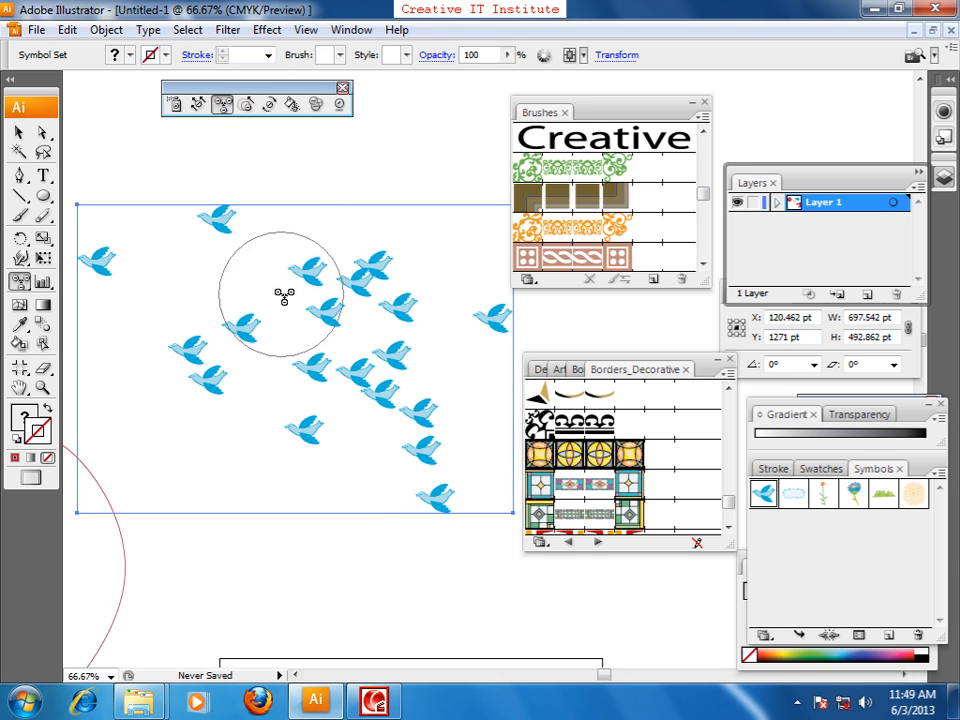
{"action": "left_click_drag", "start_coordinate": [287, 313], "coordinate": [287, 313]}
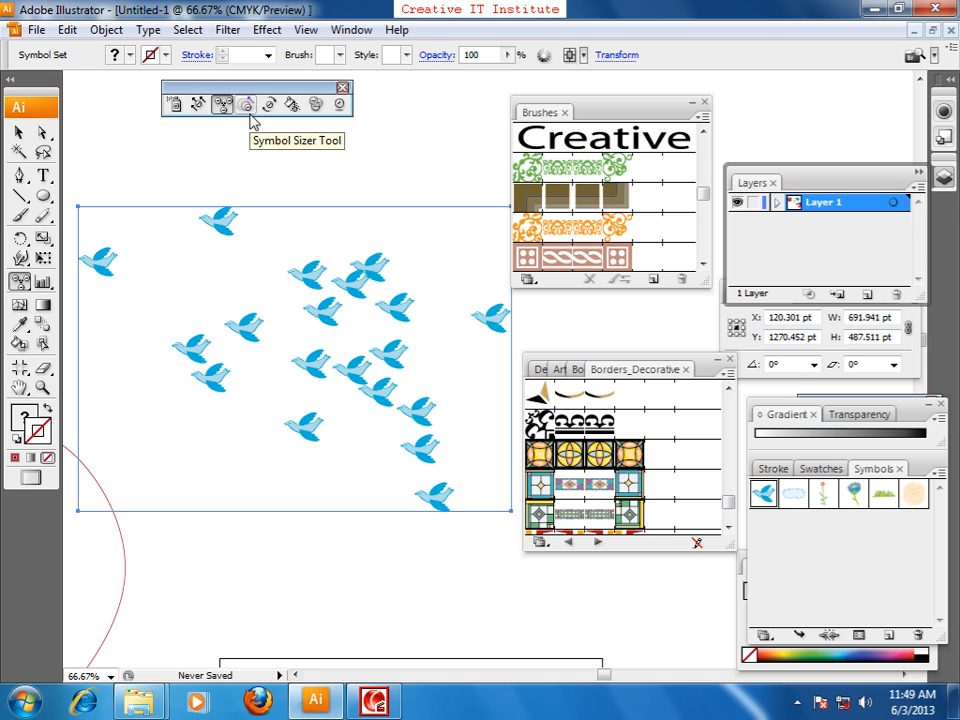
Enlarge the far-left bird and the lower-left pair with the Symbol Sizer, and shrink the outlying birds at the top, right and bottom.
{"action": "left_click", "coordinate": [249, 110]}
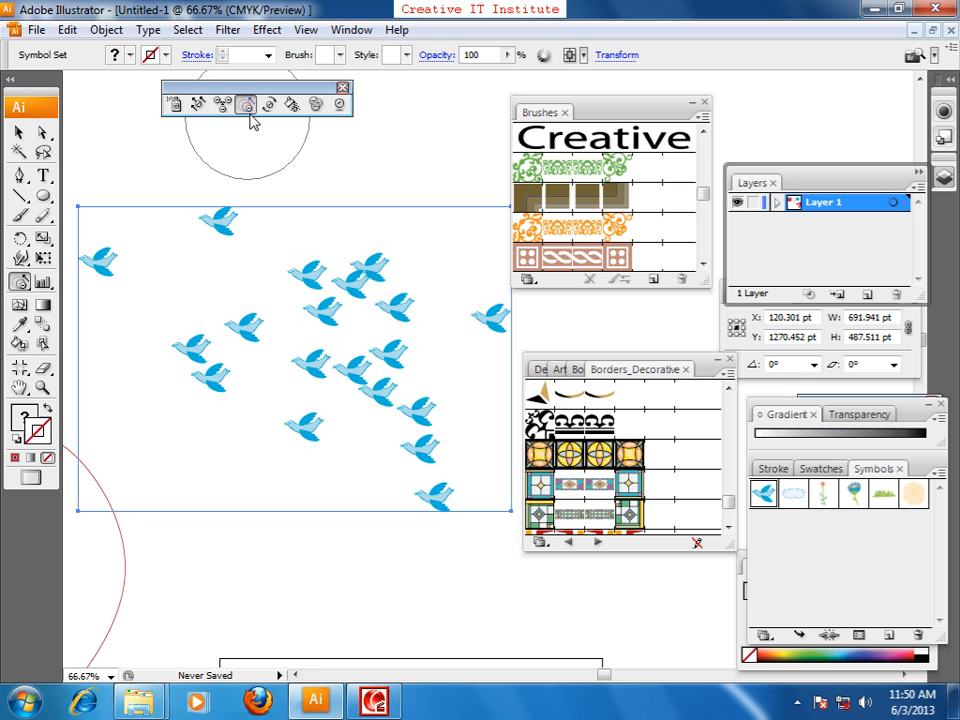
{"action": "left_click_drag", "start_coordinate": [96, 261], "coordinate": [104, 258]}
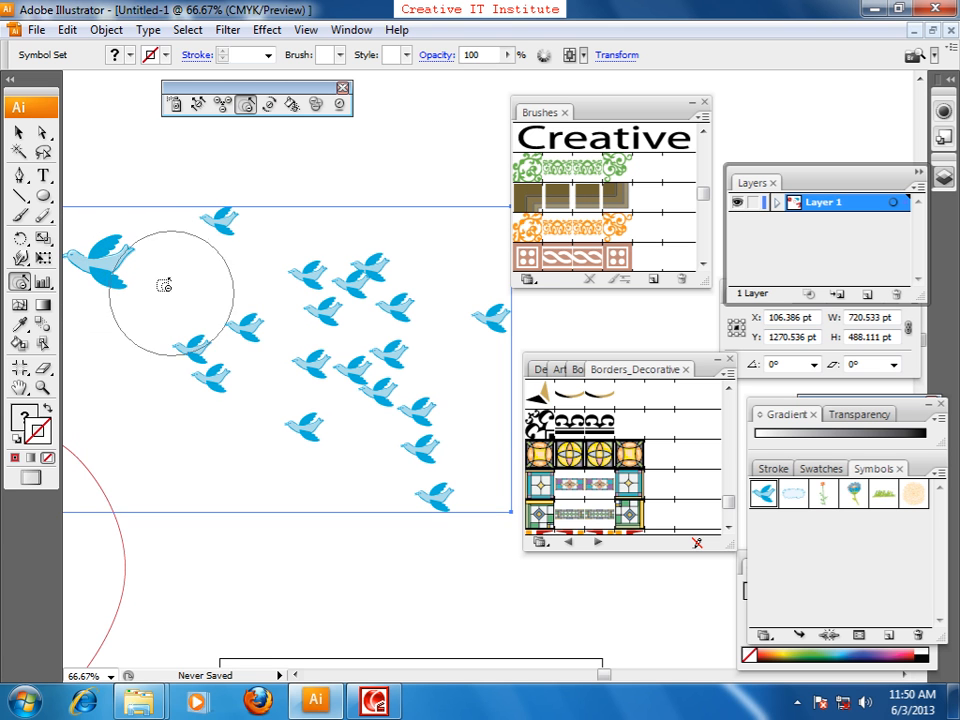
{"action": "mouse_move", "coordinate": [214, 372]}
{"action": "left_mouse_down"}
{"action": "mouse_move", "coordinate": [217, 381]}
{"action": "mouse_move", "coordinate": [214, 364]}
{"action": "left_mouse_up"}
{"action": "left_click_drag", "start_coordinate": [342, 272], "coordinate": [342, 272]}
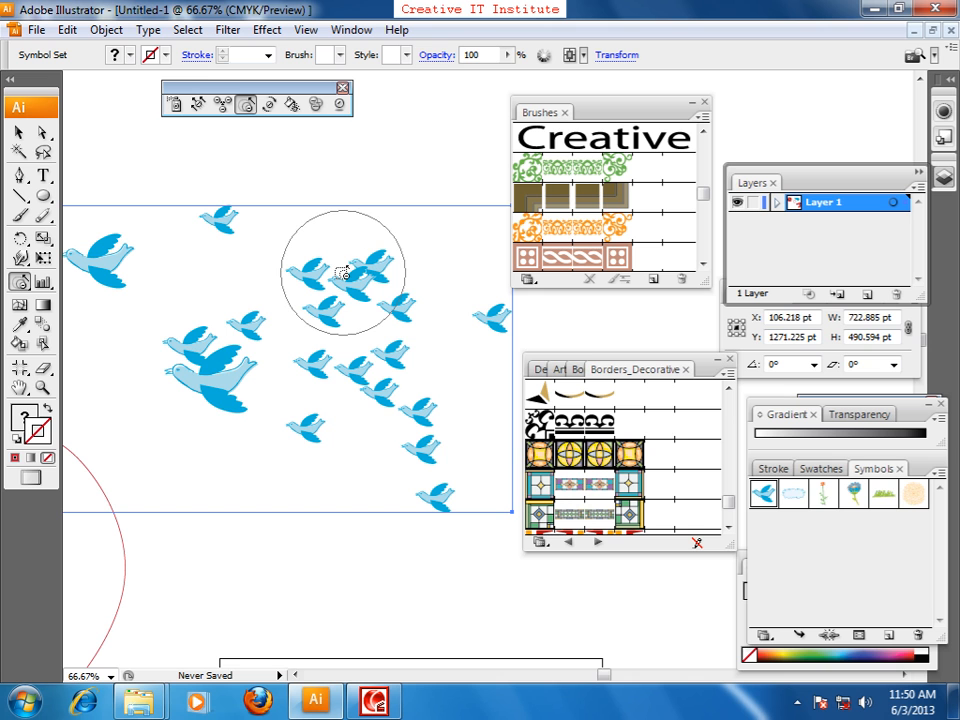
{"action": "left_click", "coordinate": [231, 214], "text": "alt"}
{"action": "left_click", "coordinate": [426, 457], "text": "alt"}
{"action": "left_click", "coordinate": [490, 317], "text": "alt"}
{"action": "left_click", "coordinate": [468, 494], "text": "alt"}
{"action": "left_click", "coordinate": [326, 428], "text": "alt"}
{"action": "left_click", "coordinate": [219, 346], "text": "alt"}
{"action": "left_click", "coordinate": [223, 362]}
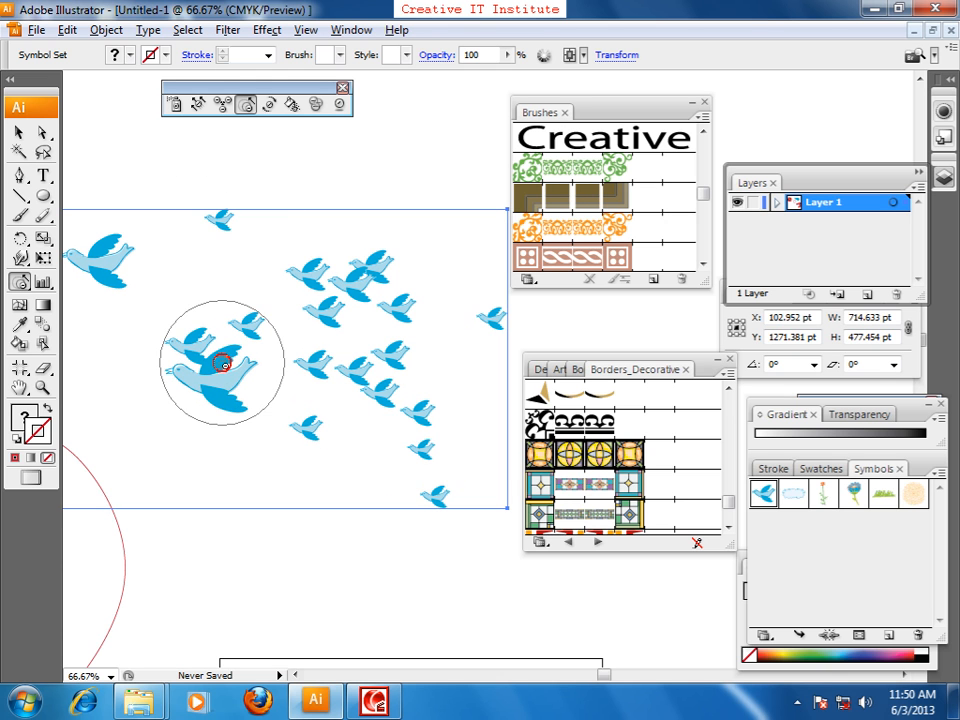
Rotate the large upper-left bird and the upper central cluster with the Symbol Spinner.
{"action": "left_click", "coordinate": [269, 108]}
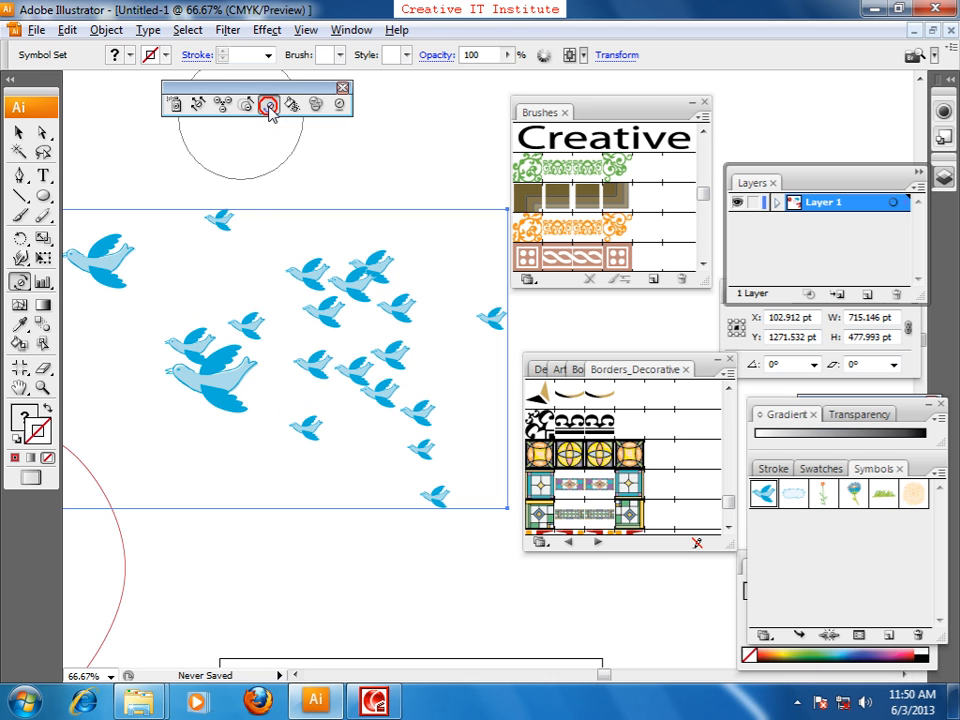
{"action": "mouse_move", "coordinate": [158, 261]}
{"action": "left_mouse_down"}
{"action": "mouse_move", "coordinate": [165, 276]}
{"action": "mouse_move", "coordinate": [122, 251]}
{"action": "mouse_move", "coordinate": [141, 276]}
{"action": "mouse_move", "coordinate": [127, 281]}
{"action": "mouse_move", "coordinate": [101, 252]}
{"action": "mouse_move", "coordinate": [111, 274]}
{"action": "mouse_move", "coordinate": [95, 233]}
{"action": "left_mouse_up"}
{"action": "mouse_move", "coordinate": [334, 300]}
{"action": "left_mouse_down"}
{"action": "mouse_move", "coordinate": [326, 293]}
{"action": "mouse_move", "coordinate": [334, 308]}
{"action": "left_mouse_up"}
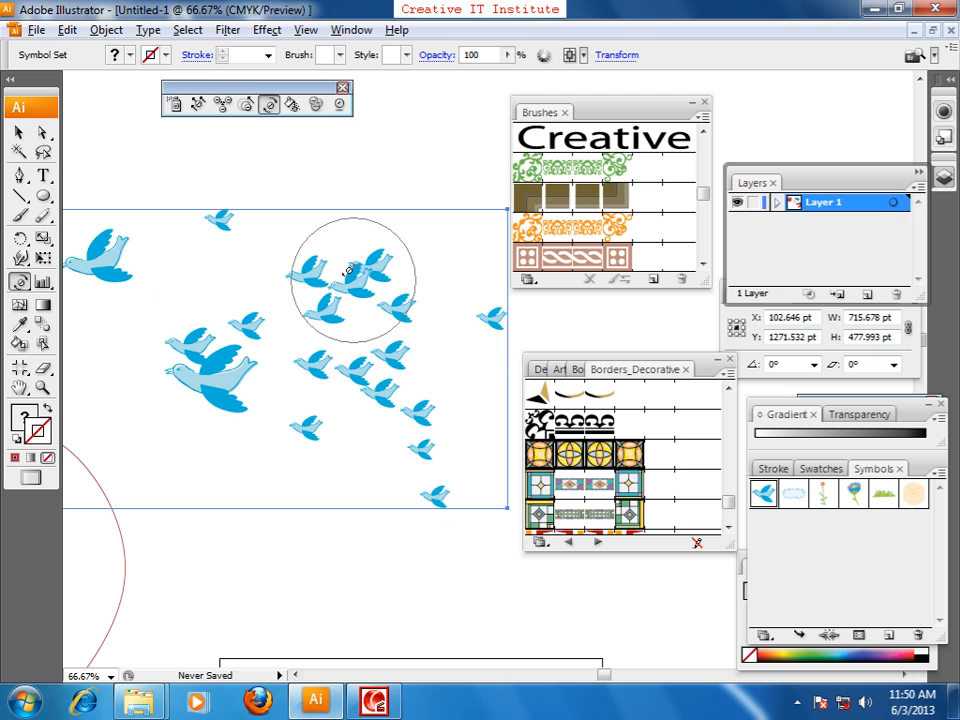
Choose the Symbol Stainer and pick a crimson fill colour, RGB 209, 30, 102.
{"action": "left_click", "coordinate": [299, 106]}
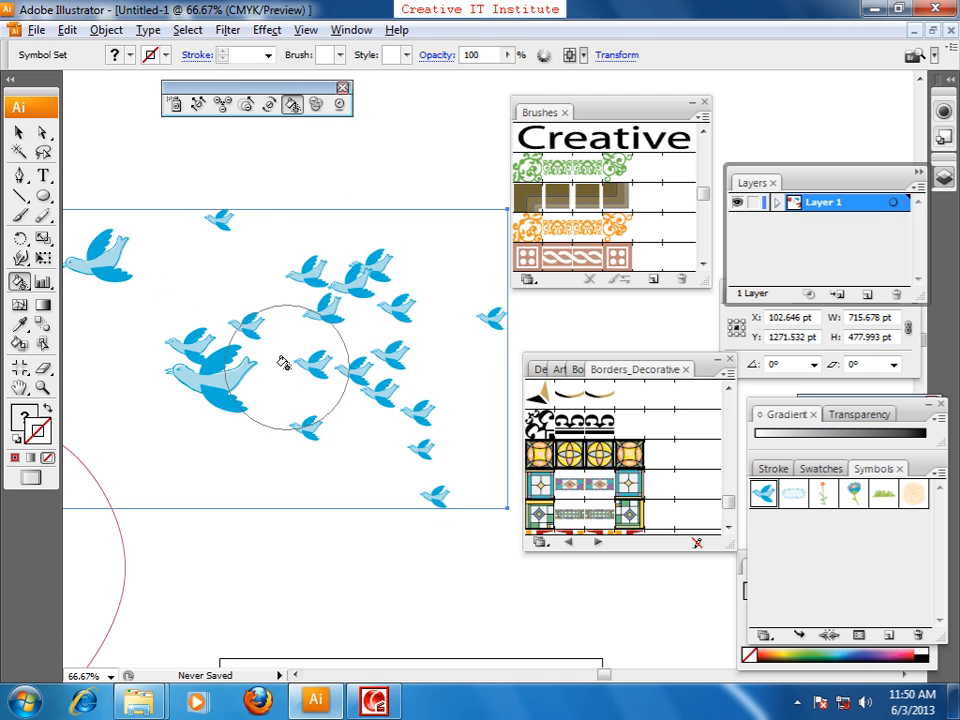
{"action": "double_click", "coordinate": [30, 417]}
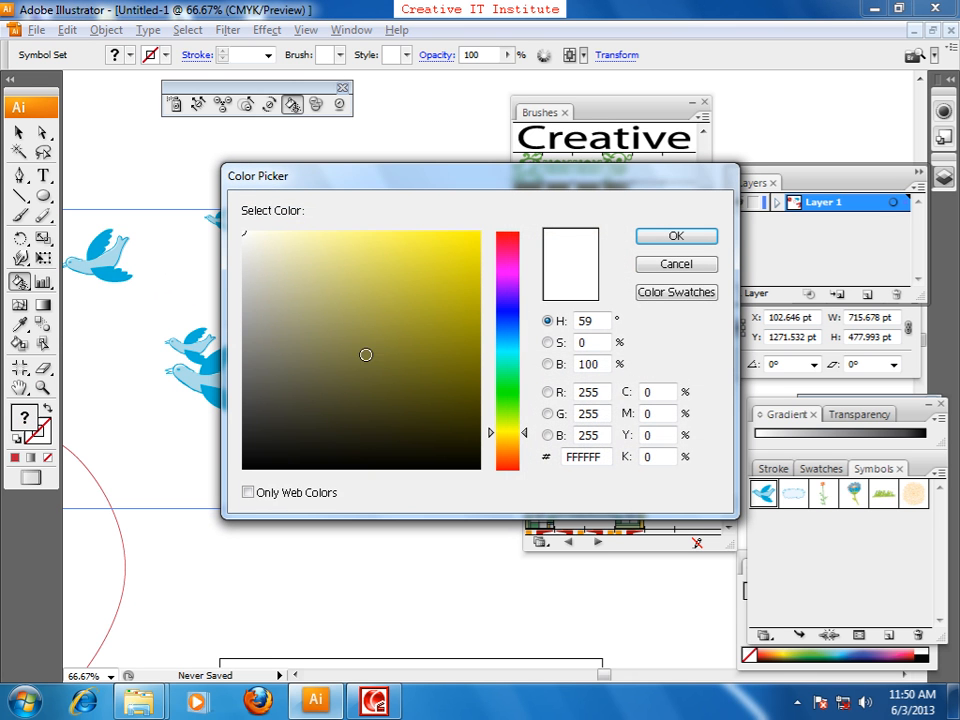
{"action": "left_click", "coordinate": [506, 248]}
{"action": "left_click", "coordinate": [446, 274]}
{"action": "left_click", "coordinate": [645, 238]}
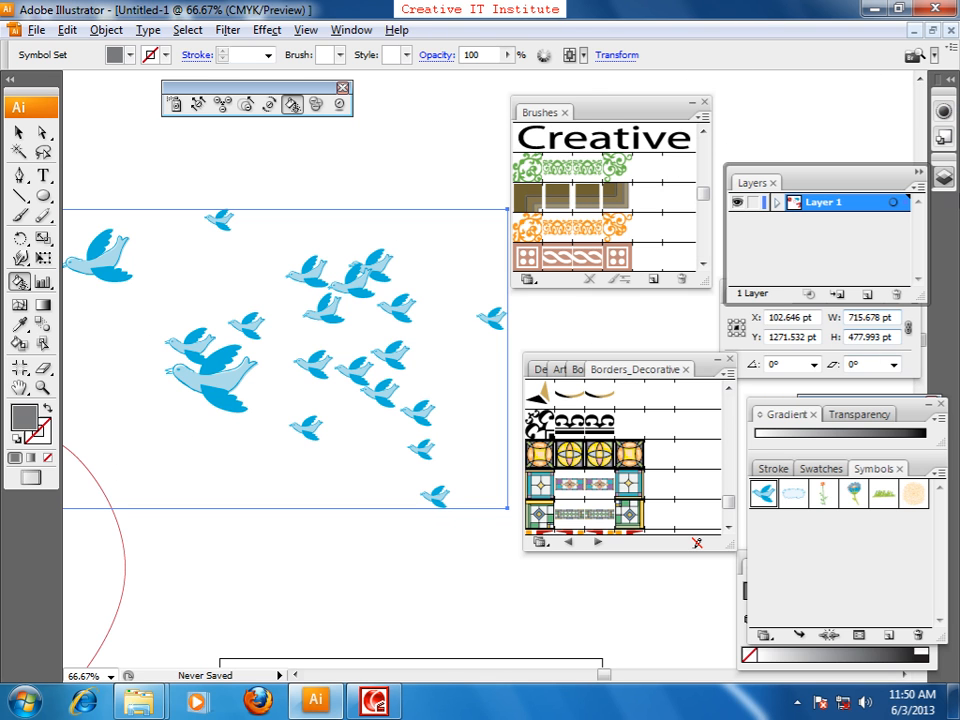
Show the colour settings and switch the fill's colour mode from grayscale to RGB.
{"action": "left_click", "coordinate": [351, 30]}
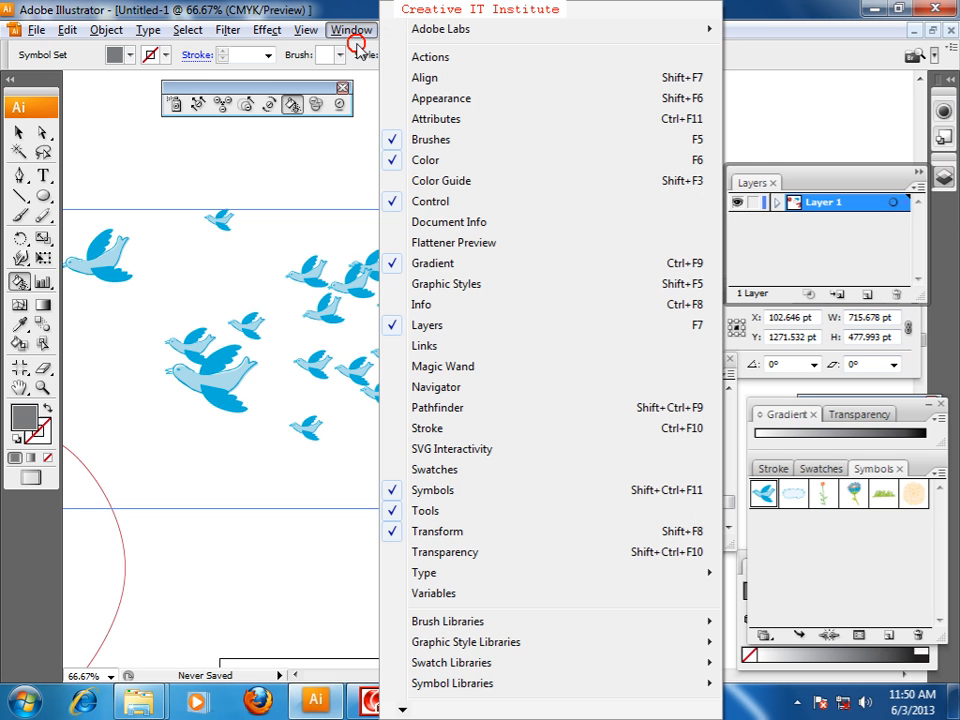
{"action": "left_click", "coordinate": [833, 5]}
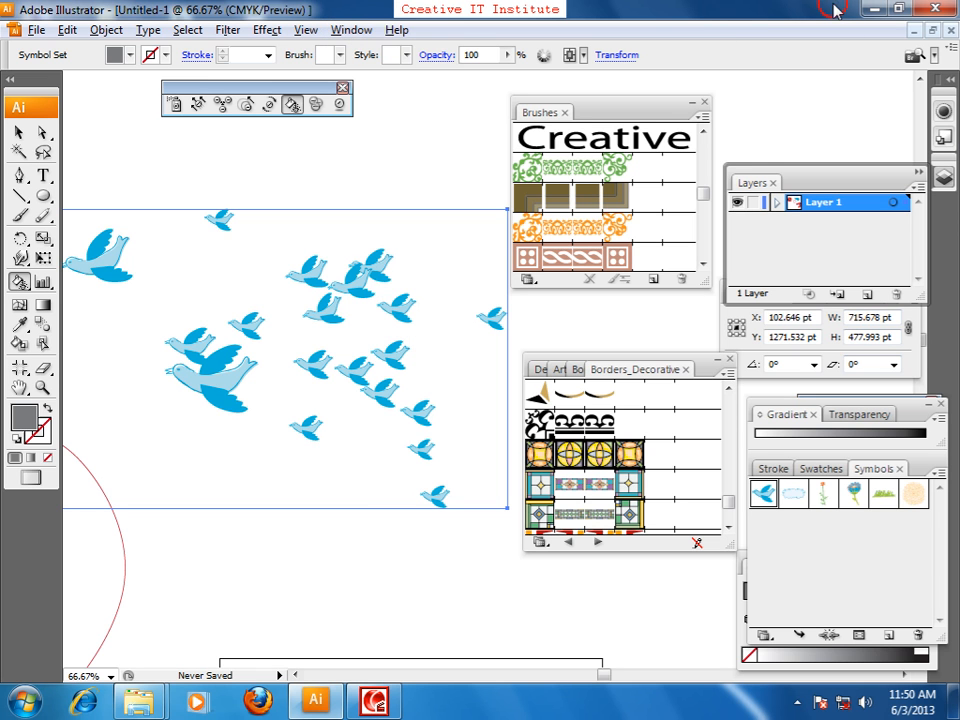
{"action": "key", "text": "F6"}
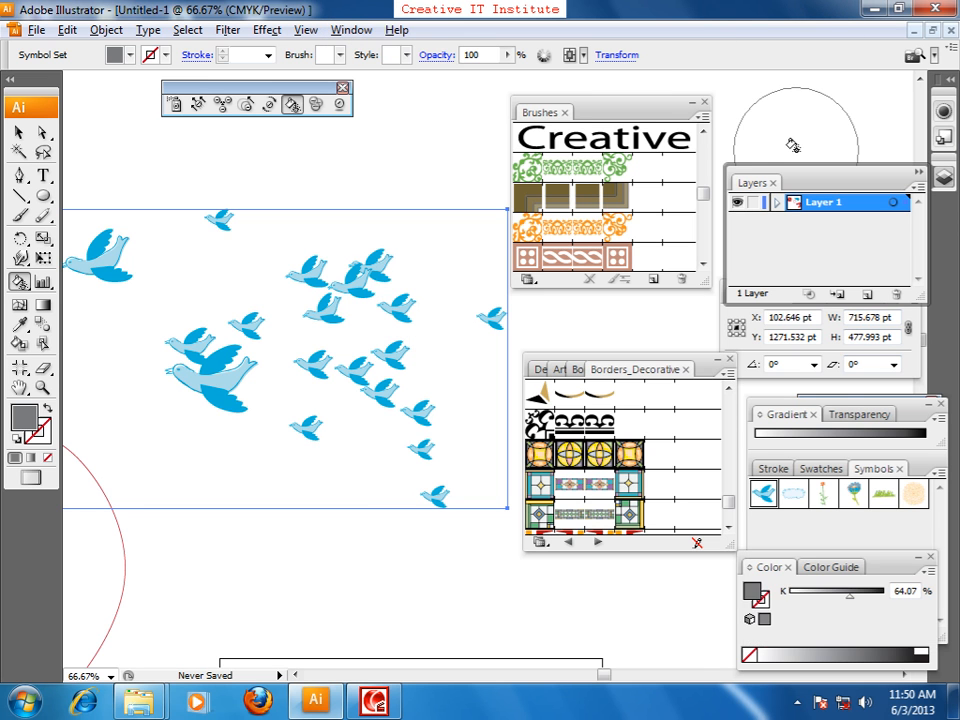
{"action": "left_click", "coordinate": [928, 570]}
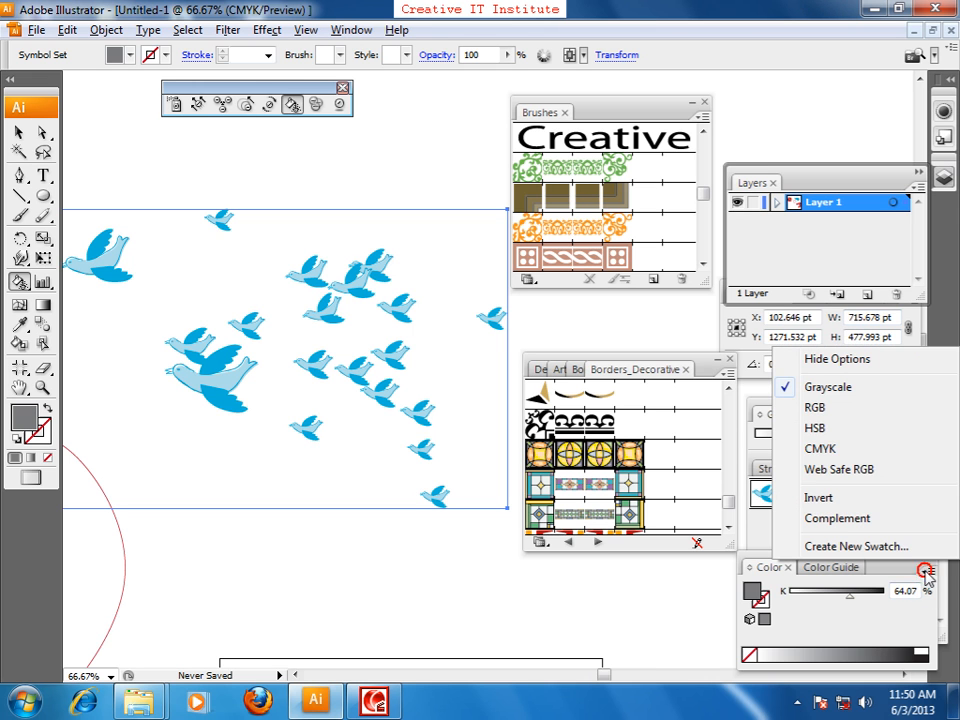
{"action": "left_click", "coordinate": [824, 408]}
Stain the upper central and lower-left bird groups crimson, and reduce the tint on the large lower-left bird and its small neighbour.
{"action": "left_click", "coordinate": [323, 296]}
{"action": "mouse_move", "coordinate": [321, 295]}
{"action": "left_mouse_down"}
{"action": "mouse_move", "coordinate": [319, 279]}
{"action": "mouse_move", "coordinate": [213, 356]}
{"action": "left_mouse_up"}
{"action": "left_click", "coordinate": [212, 350]}
{"action": "left_click", "coordinate": [210, 345]}
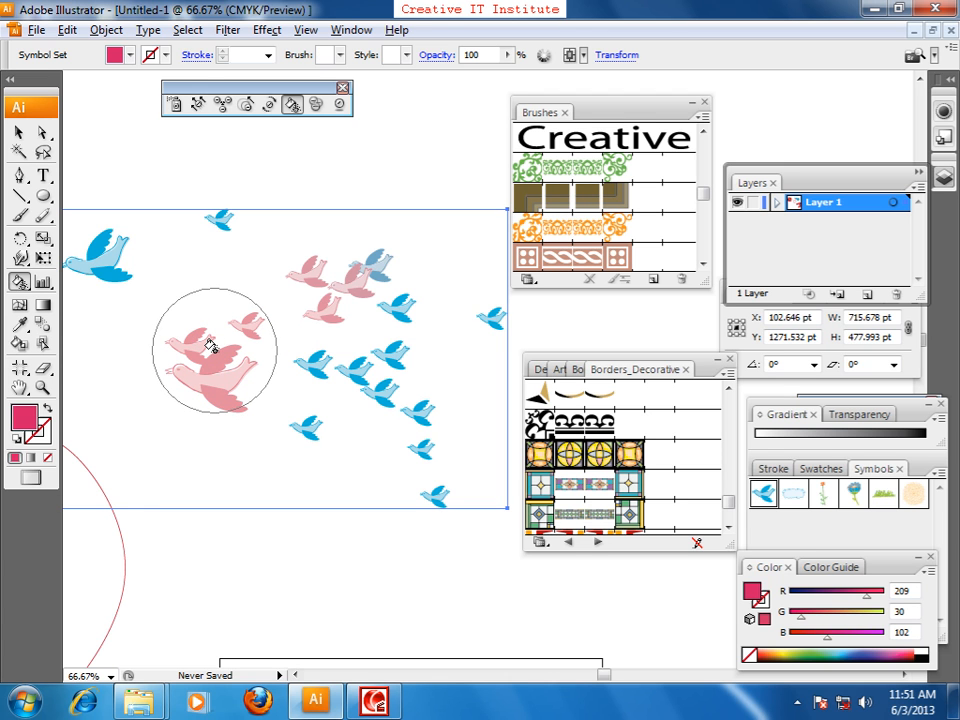
{"action": "left_click", "coordinate": [211, 347]}
{"action": "left_click", "coordinate": [210, 346]}
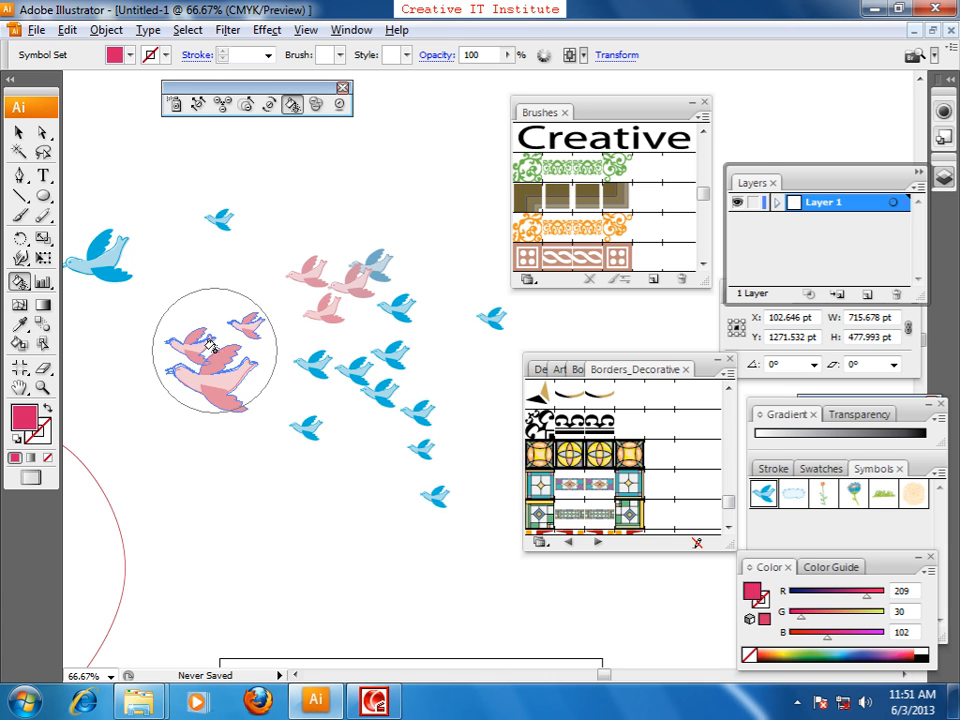
{"action": "left_click", "coordinate": [211, 347], "text": "alt"}
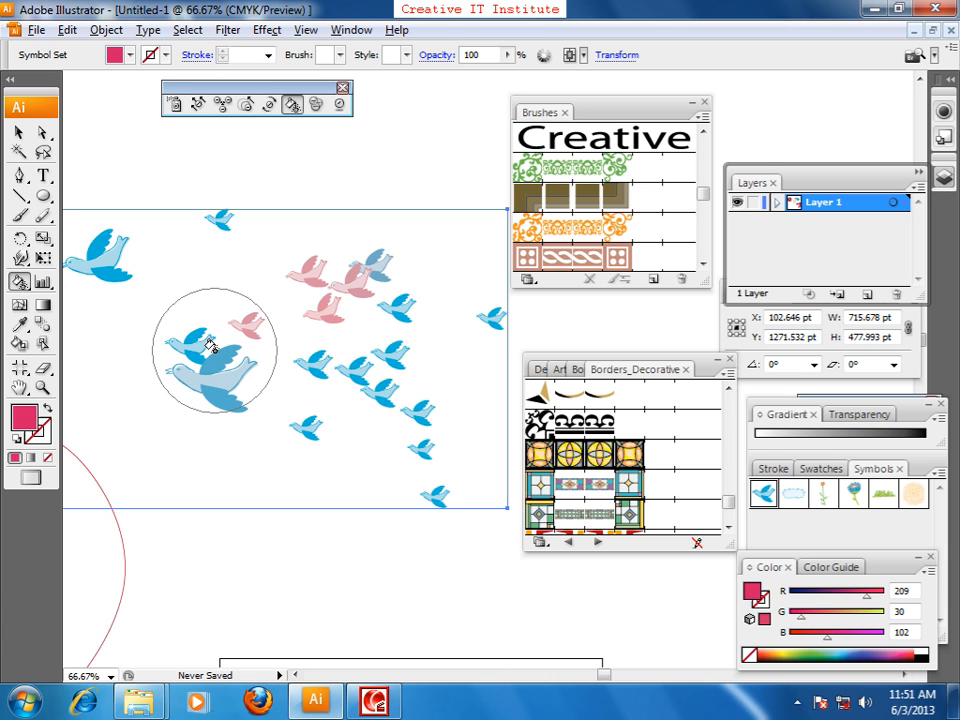
Move the bird symbol set down onto the wave-line design on the artboard.
{"action": "left_click", "coordinate": [314, 106]}
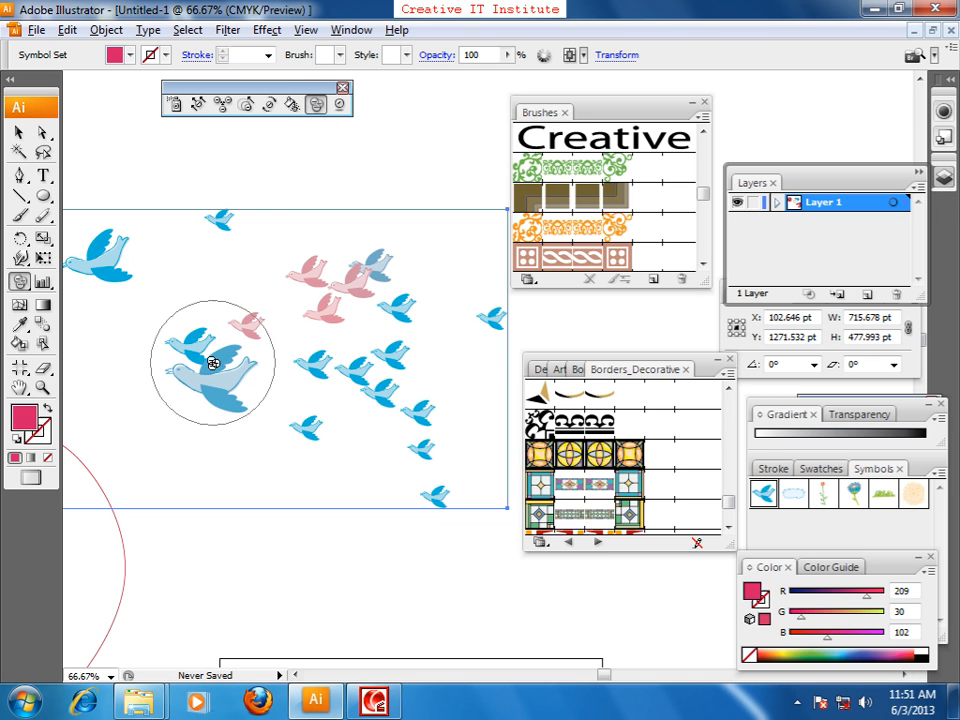
{"action": "left_click", "coordinate": [18, 132]}
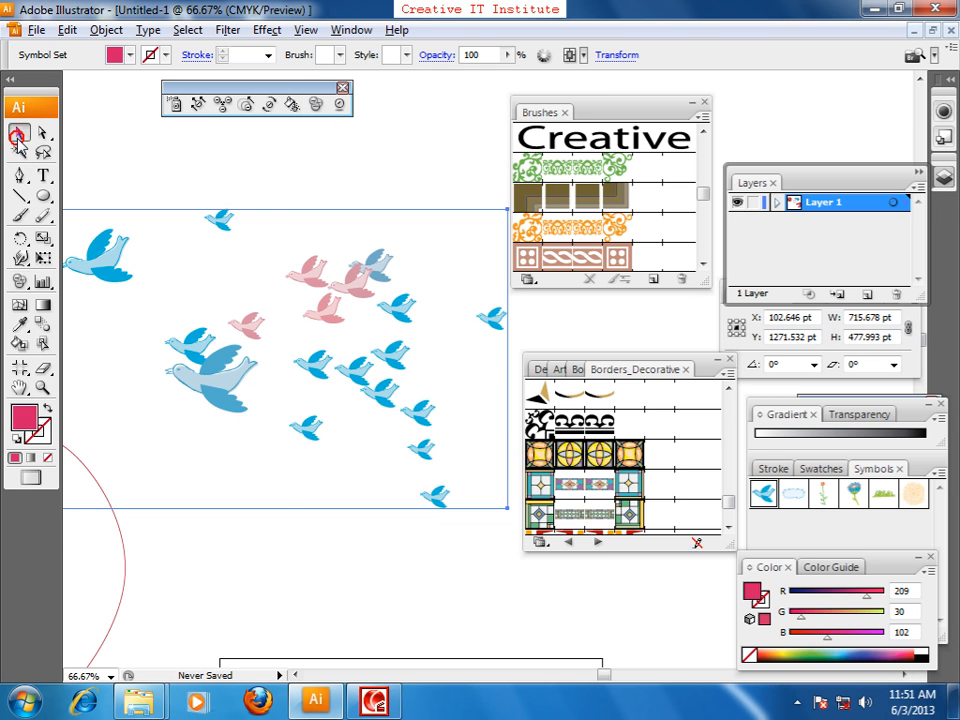
{"action": "left_click", "coordinate": [154, 180]}
{"action": "key", "text": "ctrl+minus"}
{"action": "left_click_drag", "start_coordinate": [339, 489], "coordinate": [292, 394]}
{"action": "left_click_drag", "start_coordinate": [299, 267], "coordinate": [386, 599]}
{"action": "left_click_drag", "start_coordinate": [408, 596], "coordinate": [346, 391]}
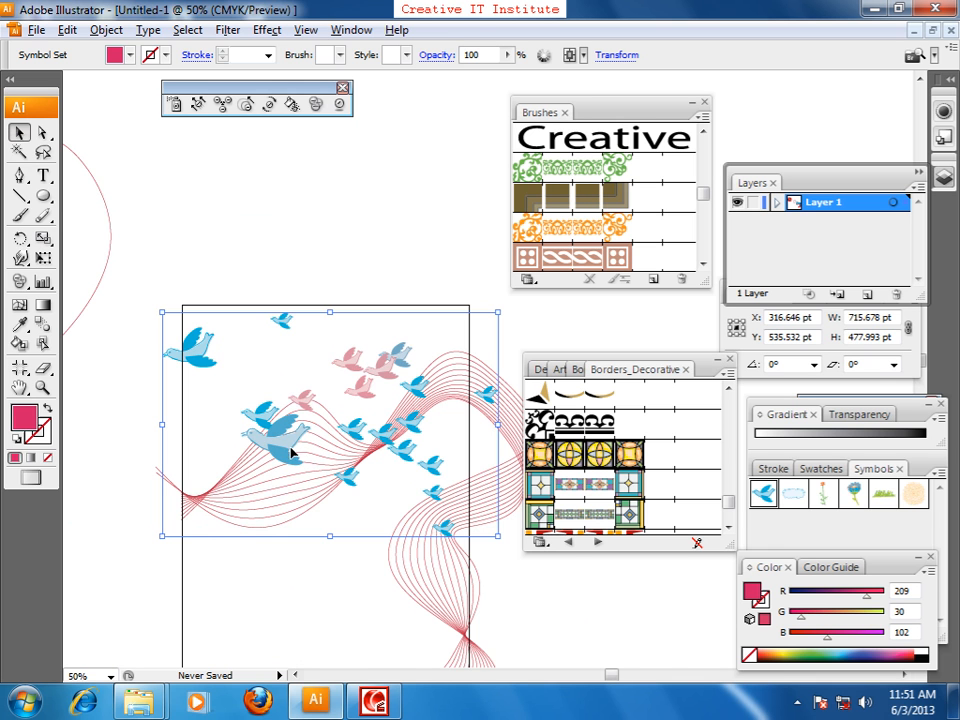
Try to change the transparency of the large bird over the wave lines with the Symbol Screener.
{"action": "key", "text": "ctrl+plus"}
{"action": "key", "text": "ctrl+plus"}
{"action": "left_click_drag", "start_coordinate": [212, 469], "coordinate": [415, 303]}
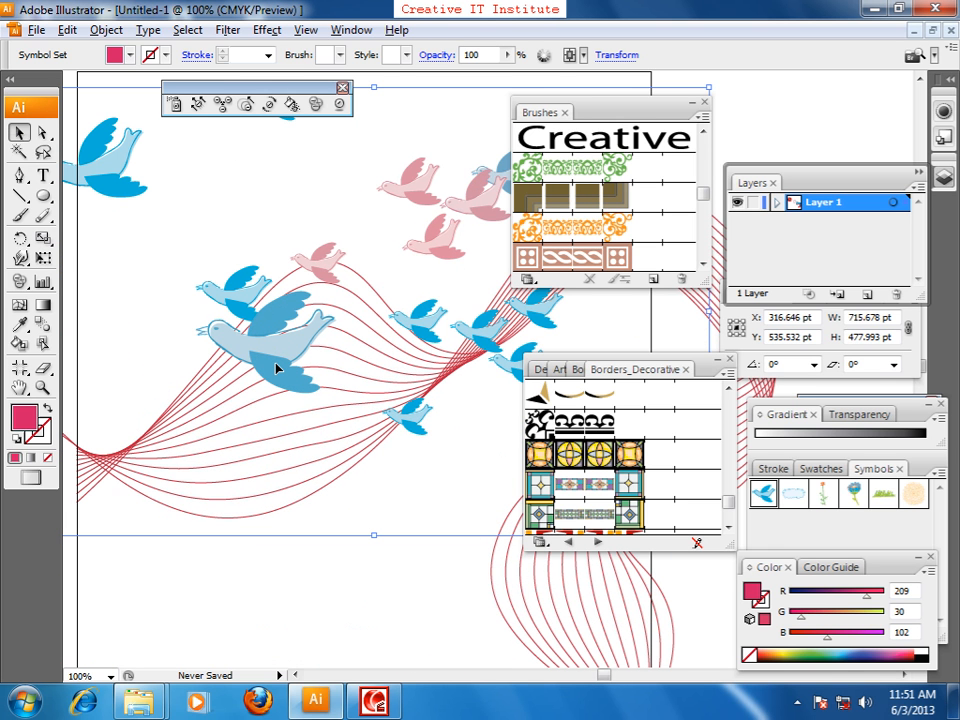
{"action": "left_click", "coordinate": [316, 104]}
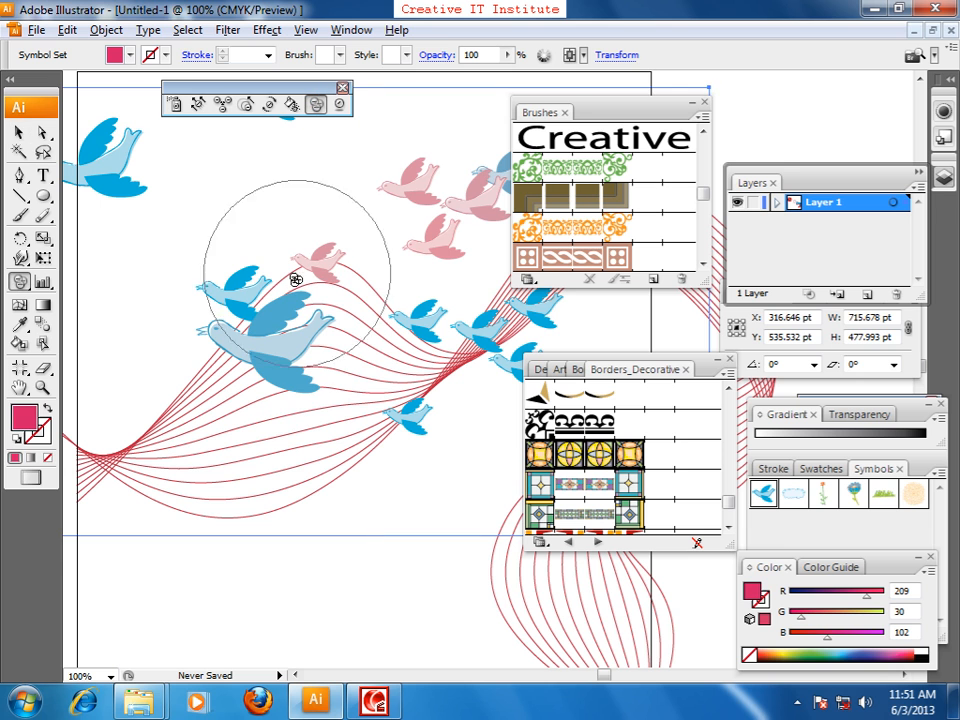
{"action": "mouse_move", "coordinate": [268, 332]}
{"action": "left_mouse_down"}
{"action": "mouse_move", "coordinate": [275, 390]}
{"action": "mouse_move", "coordinate": [266, 344]}
{"action": "left_mouse_up"}
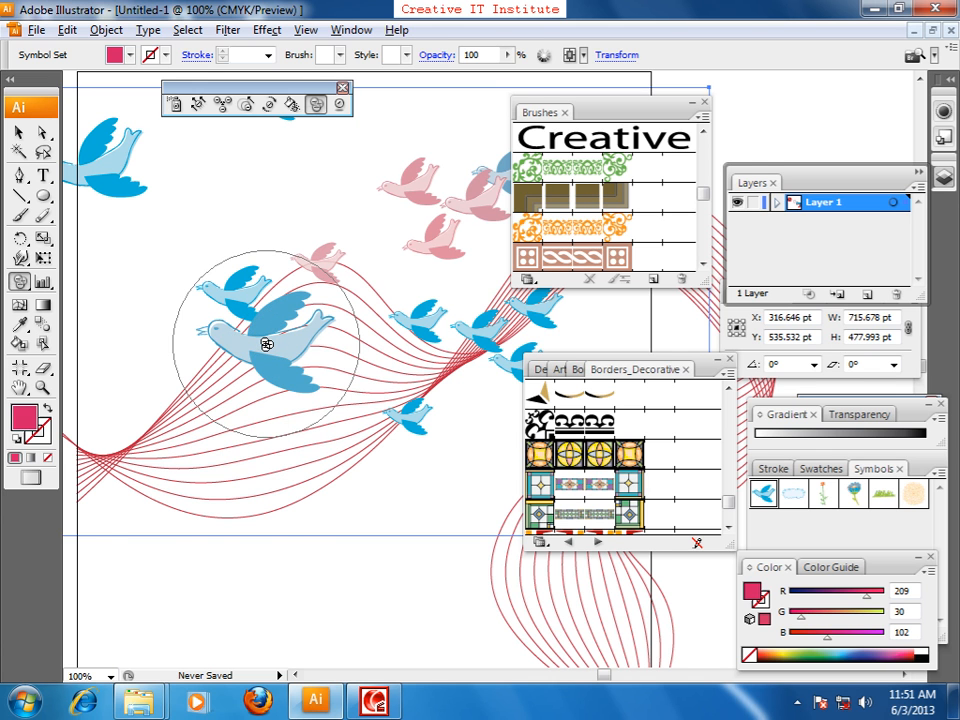
Choose the Symbol Styler and try it on the large bird at the artboard's upper-left corner.
{"action": "key", "text": "space"}
{"action": "left_click_drag", "start_coordinate": [317, 296], "coordinate": [205, 321]}
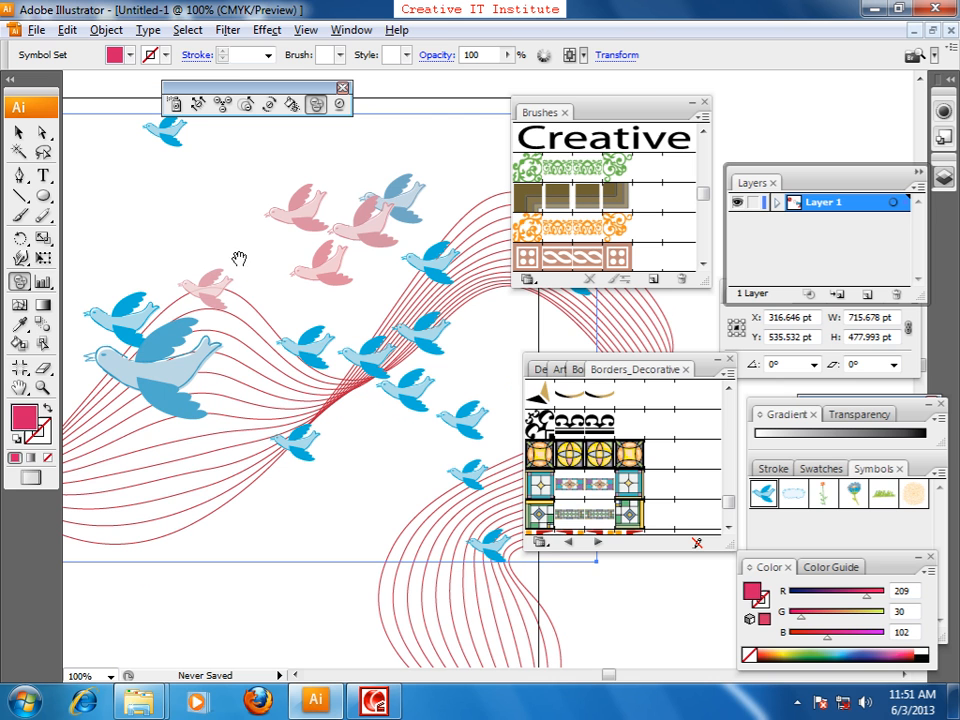
{"action": "left_click", "coordinate": [340, 105]}
{"action": "key", "text": "space"}
{"action": "left_click_drag", "start_coordinate": [240, 261], "coordinate": [499, 435]}
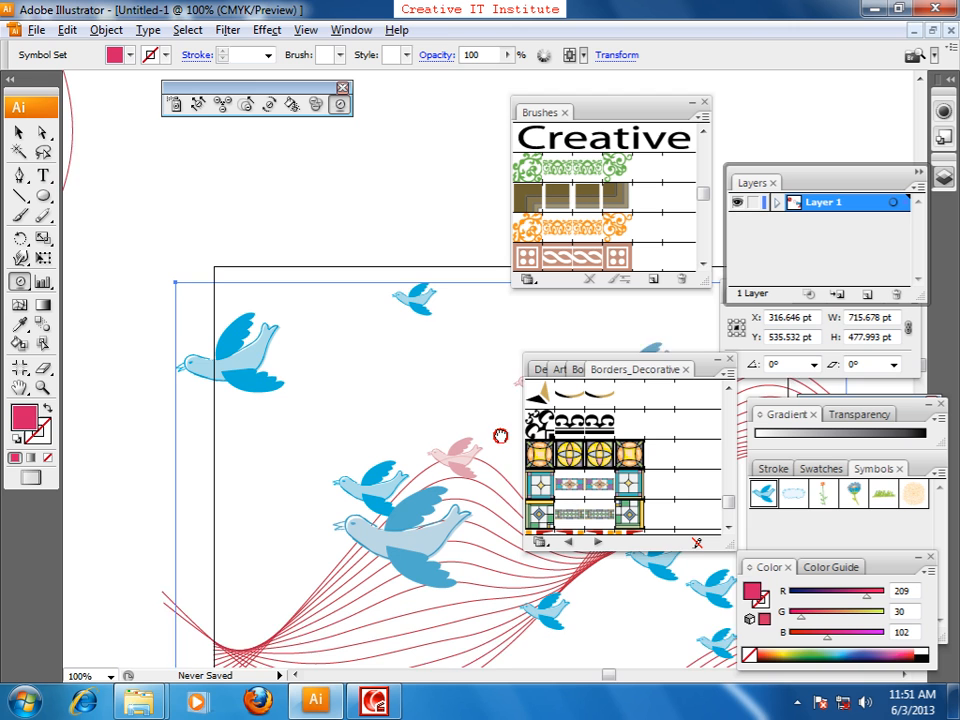
{"action": "left_click", "coordinate": [267, 364]}
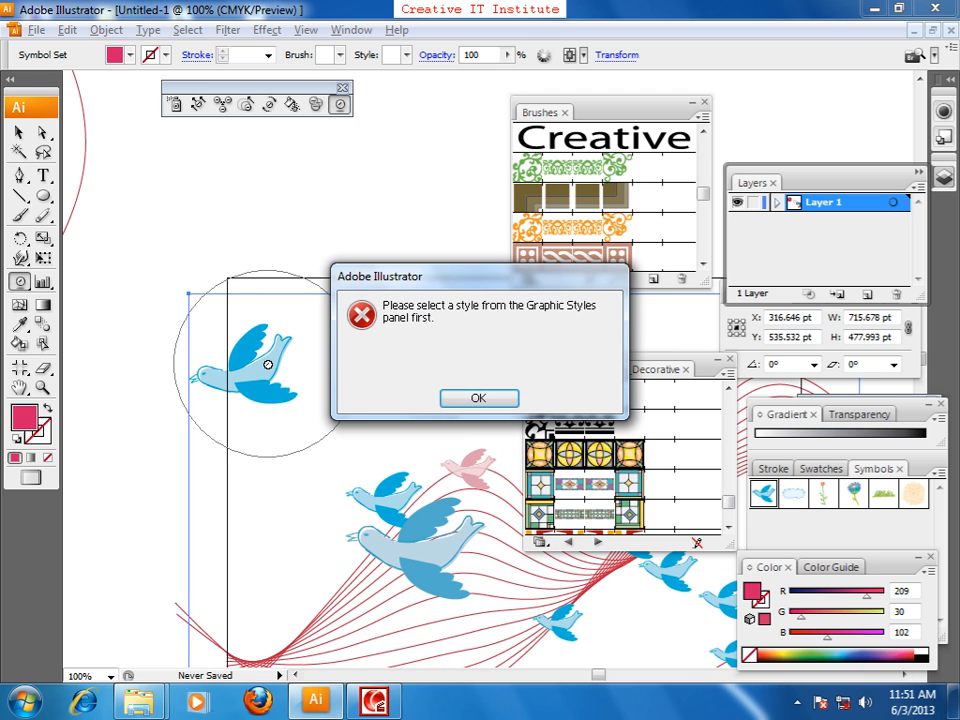
{"action": "left_click", "coordinate": [487, 400]}
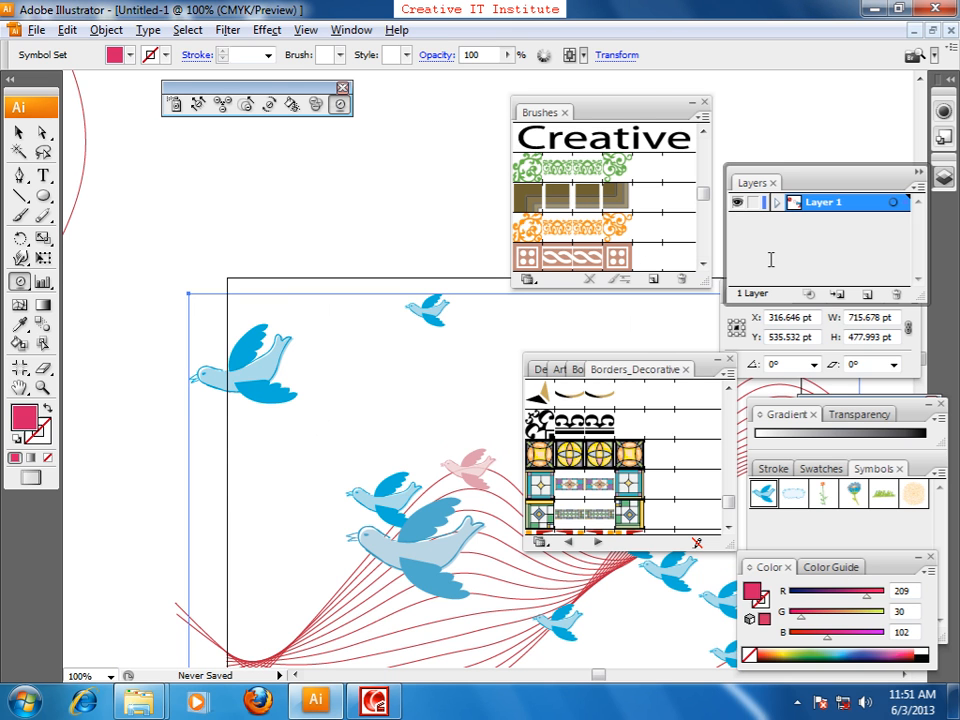
Show the graphic styles and apply the soft orange glow style to the bird at the artboard's upper-left corner.
{"action": "left_click", "coordinate": [351, 30]}
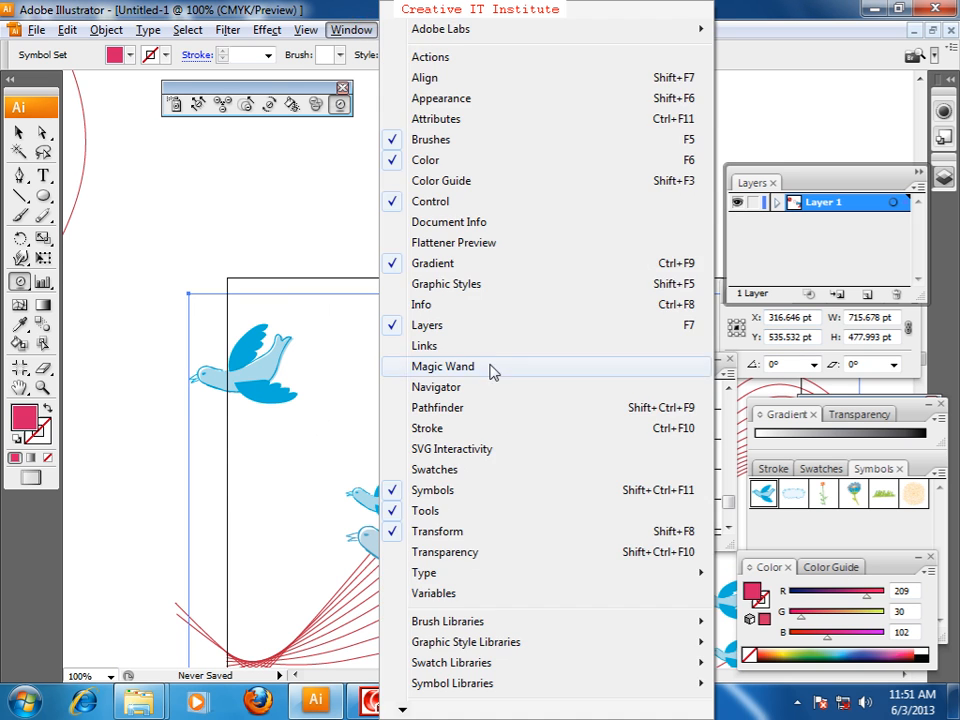
{"action": "left_click", "coordinate": [456, 286]}
{"action": "left_click", "coordinate": [808, 152]}
{"action": "left_click", "coordinate": [240, 364]}
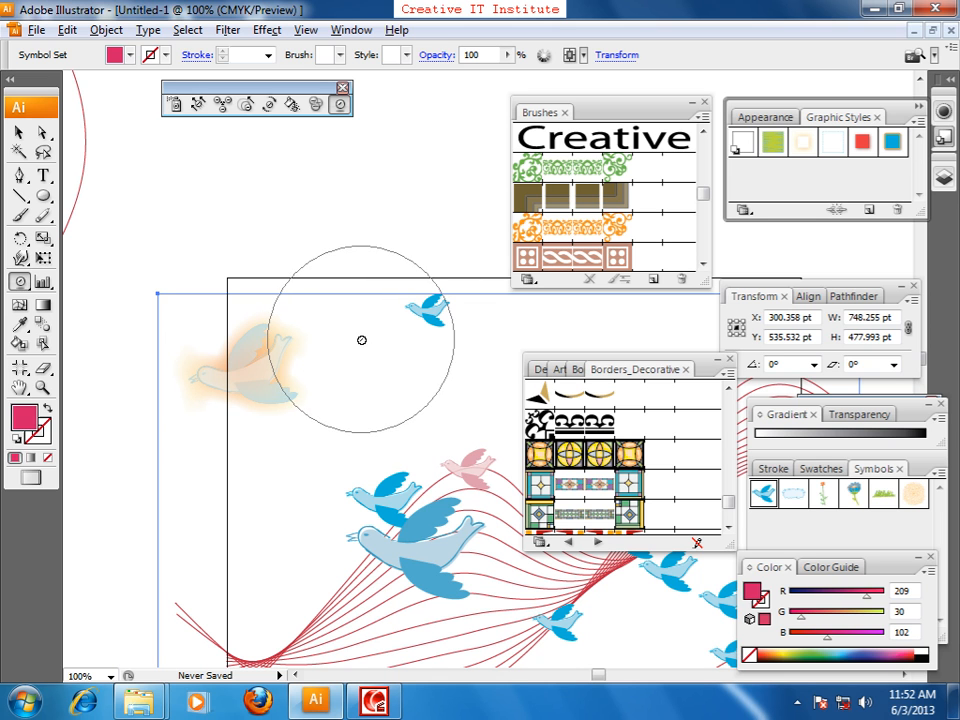
Delete the whole bird symbol set from the wave-line artwork.
{"action": "left_click", "coordinate": [18, 131]}
{"action": "left_click", "coordinate": [231, 250]}
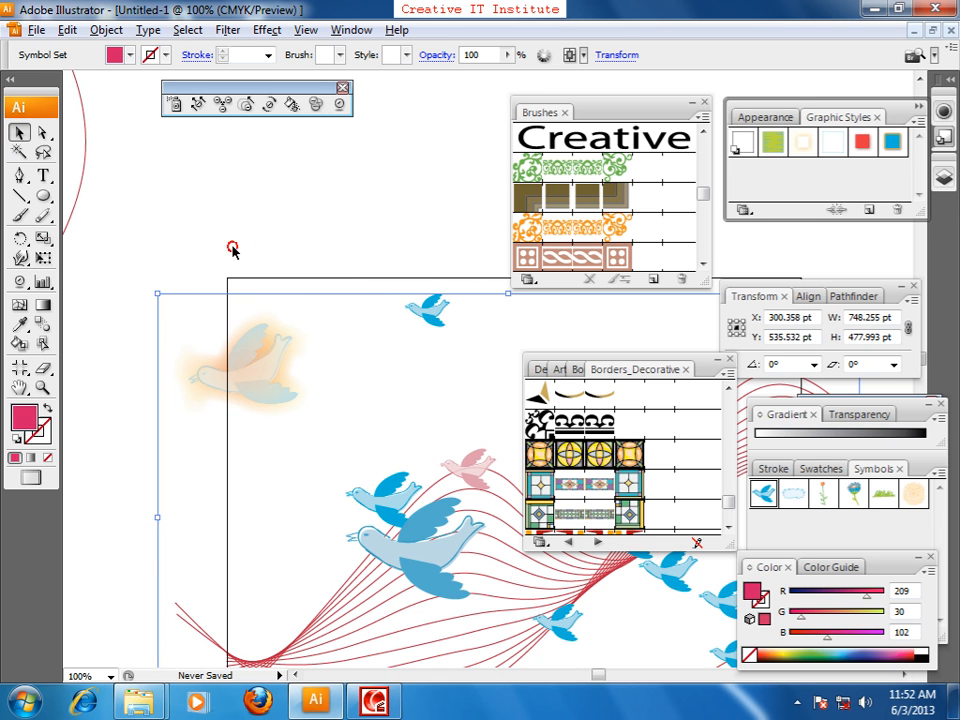
{"action": "key", "text": "ctrl+minus"}
{"action": "key", "text": "ctrl+minus"}
{"action": "key", "text": "ctrl+minus"}
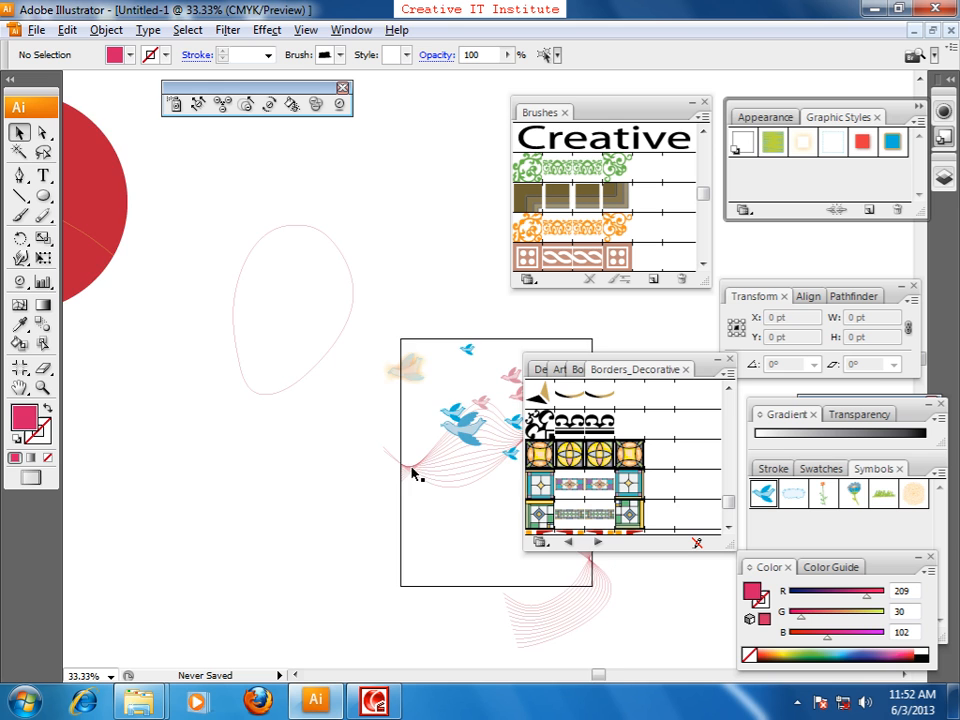
{"action": "left_click_drag", "start_coordinate": [478, 454], "coordinate": [303, 457]}
{"action": "left_click", "coordinate": [341, 392]}
{"action": "key", "text": "Delete"}
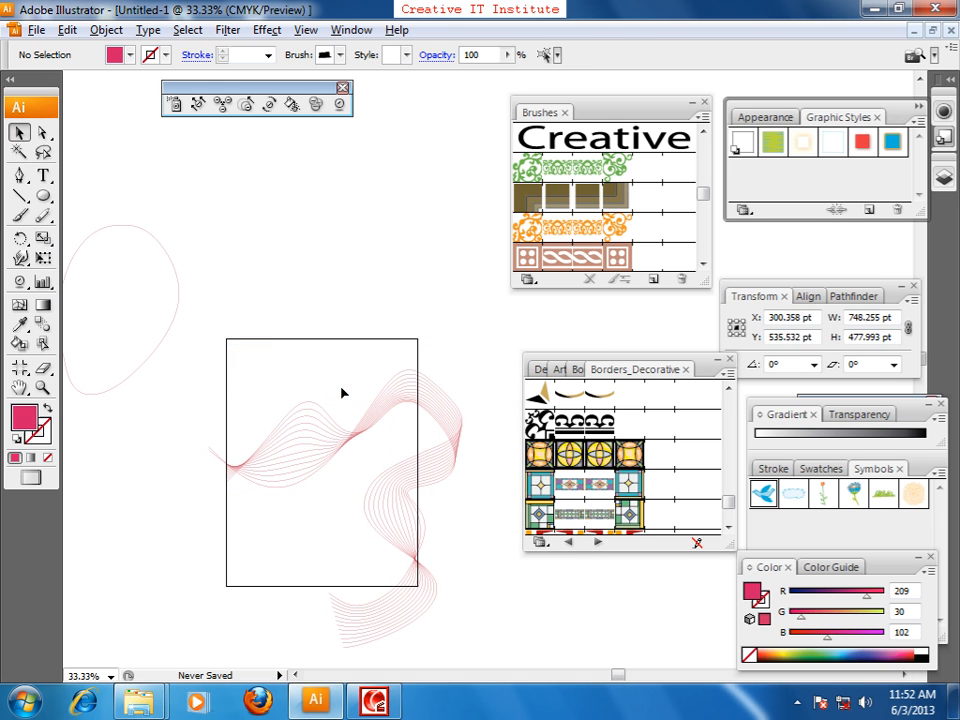
Spray a row of the orange flower symbol along the artboard's lower edge with the Symbol Sprayer.
{"action": "left_click_drag", "start_coordinate": [366, 467], "coordinate": [359, 384]}
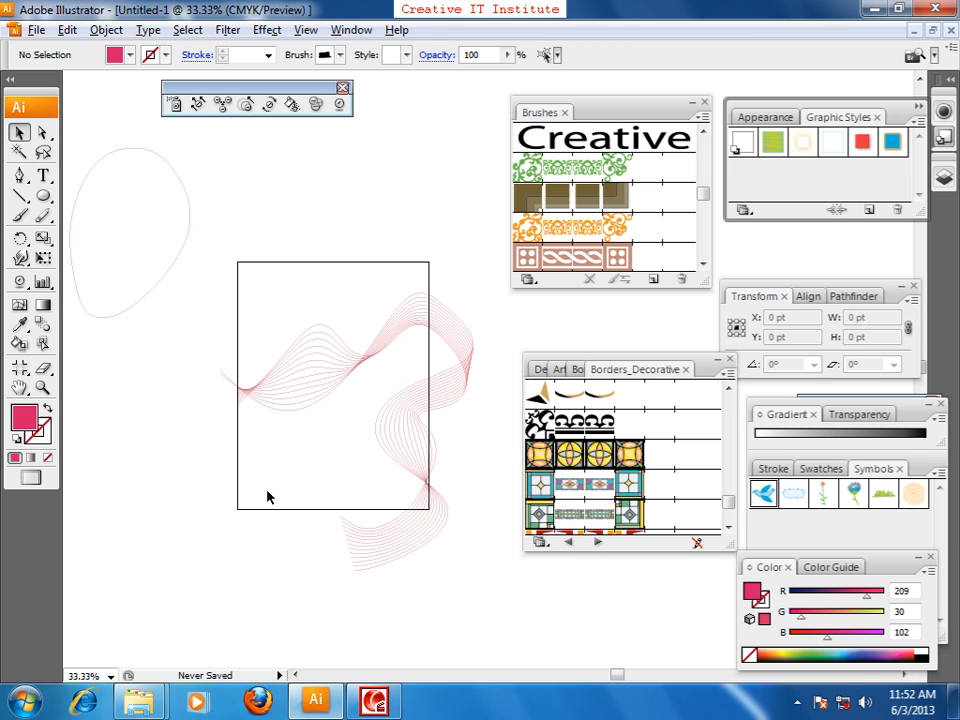
{"action": "left_click", "coordinate": [821, 496]}
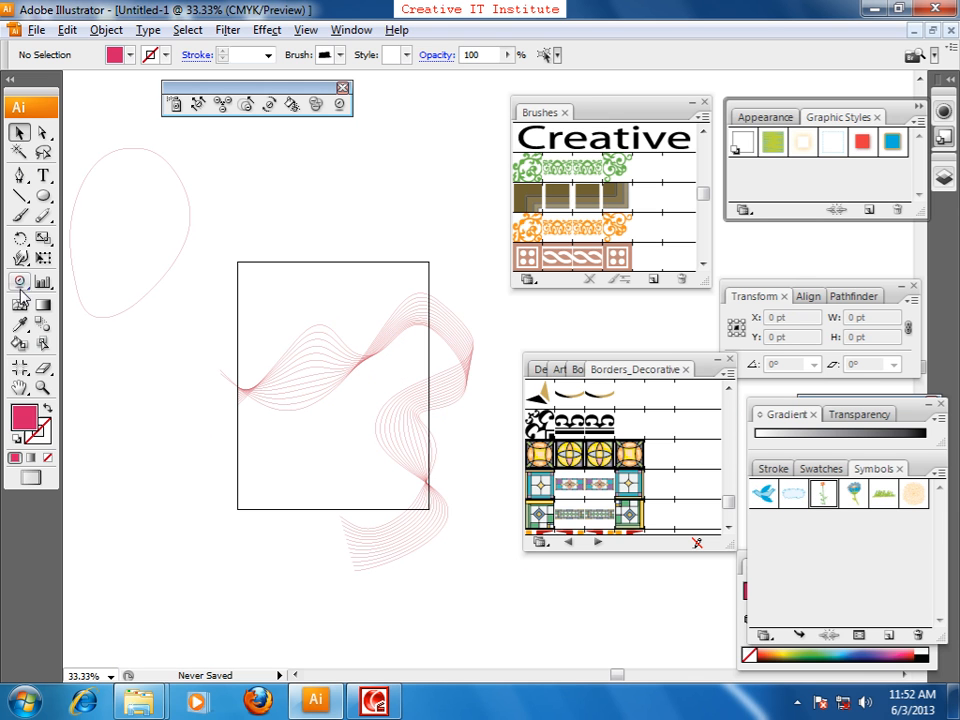
{"action": "left_click", "coordinate": [180, 104]}
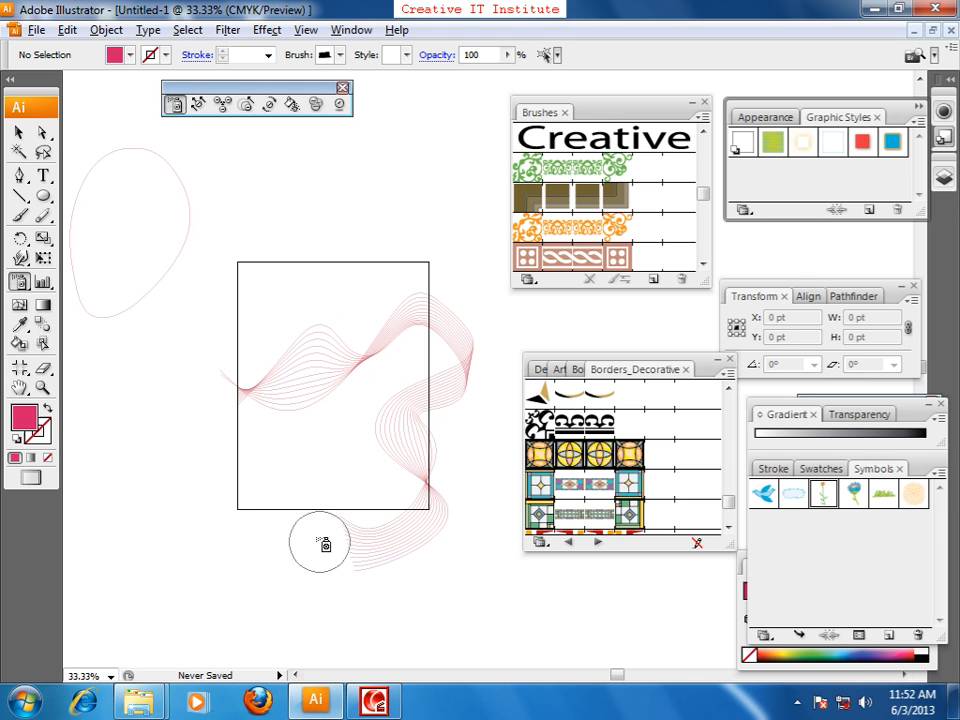
{"action": "mouse_move", "coordinate": [266, 501]}
{"action": "left_mouse_down"}
{"action": "mouse_move", "coordinate": [281, 489]}
{"action": "mouse_move", "coordinate": [366, 490]}
{"action": "mouse_move", "coordinate": [364, 500]}
{"action": "left_mouse_up"}
Move the sprayed flower symbol set from the artboard's lower edge up to its upper edge.
{"action": "left_click", "coordinate": [18, 131]}
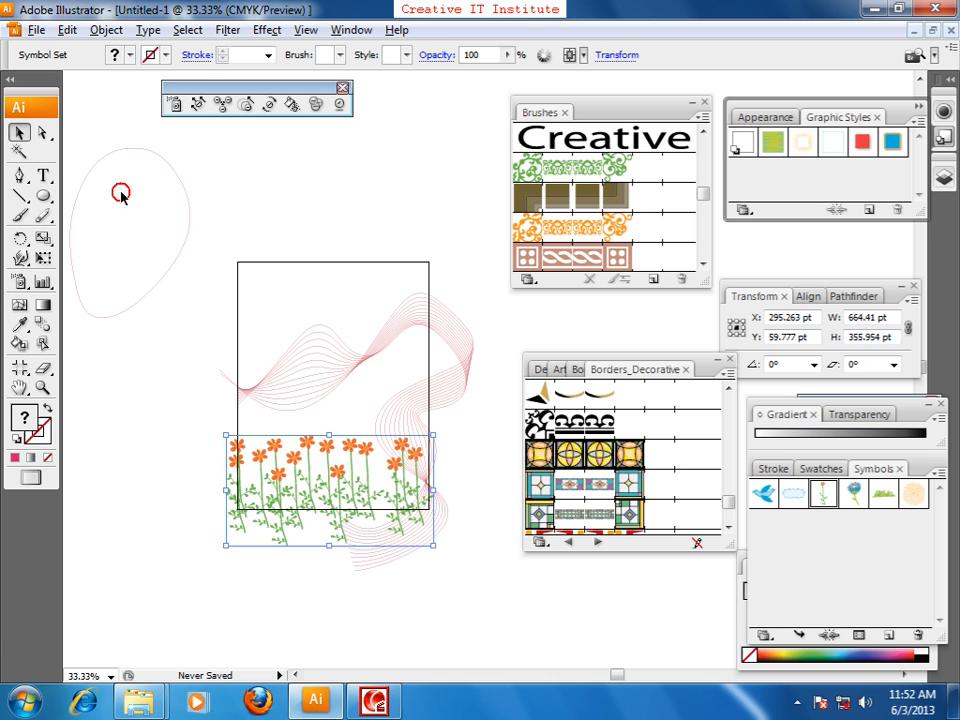
{"action": "left_click_drag", "start_coordinate": [314, 463], "coordinate": [258, 454]}
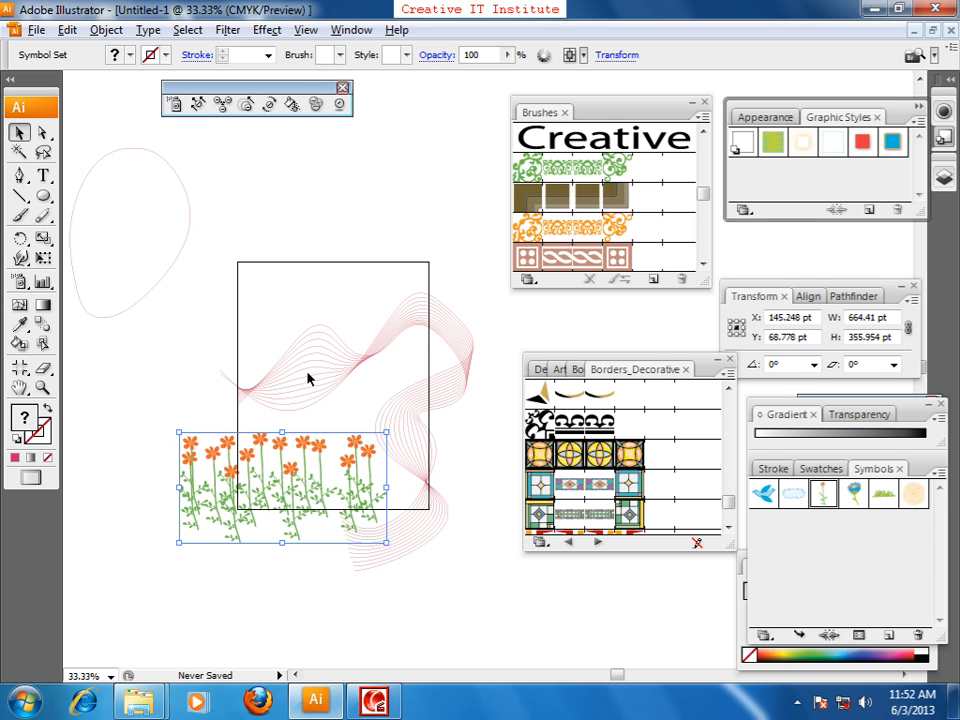
{"action": "left_click_drag", "start_coordinate": [311, 470], "coordinate": [322, 198]}
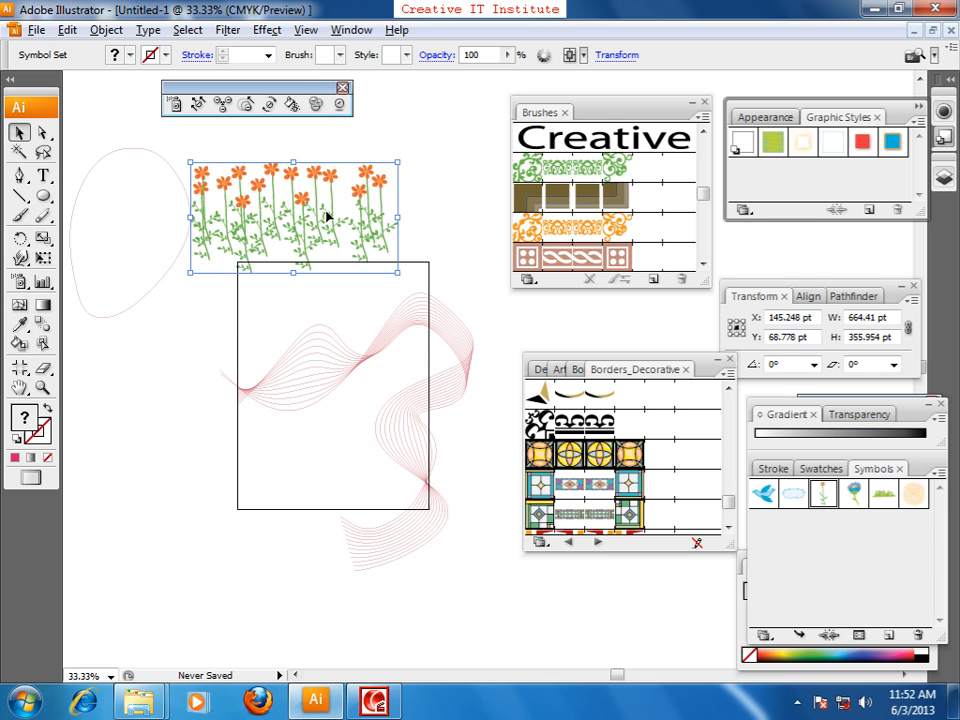
Show the transparency settings and try the opacity slider for the flower symbol set.
{"action": "left_click", "coordinate": [870, 414]}
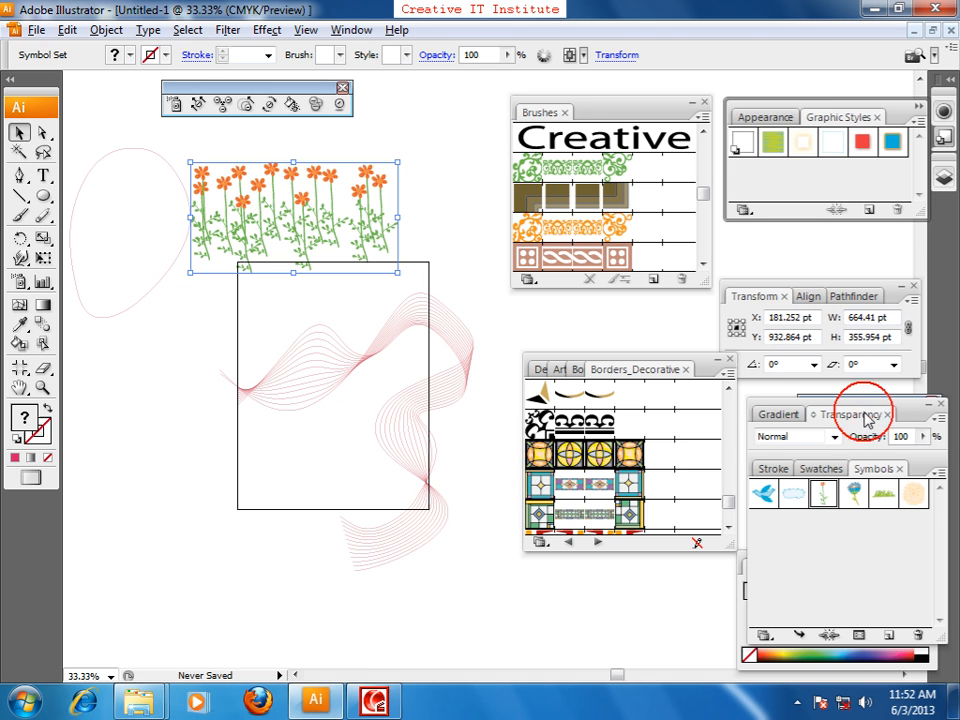
{"action": "left_click", "coordinate": [923, 437]}
{"action": "left_click_drag", "start_coordinate": [925, 446], "coordinate": [950, 450]}
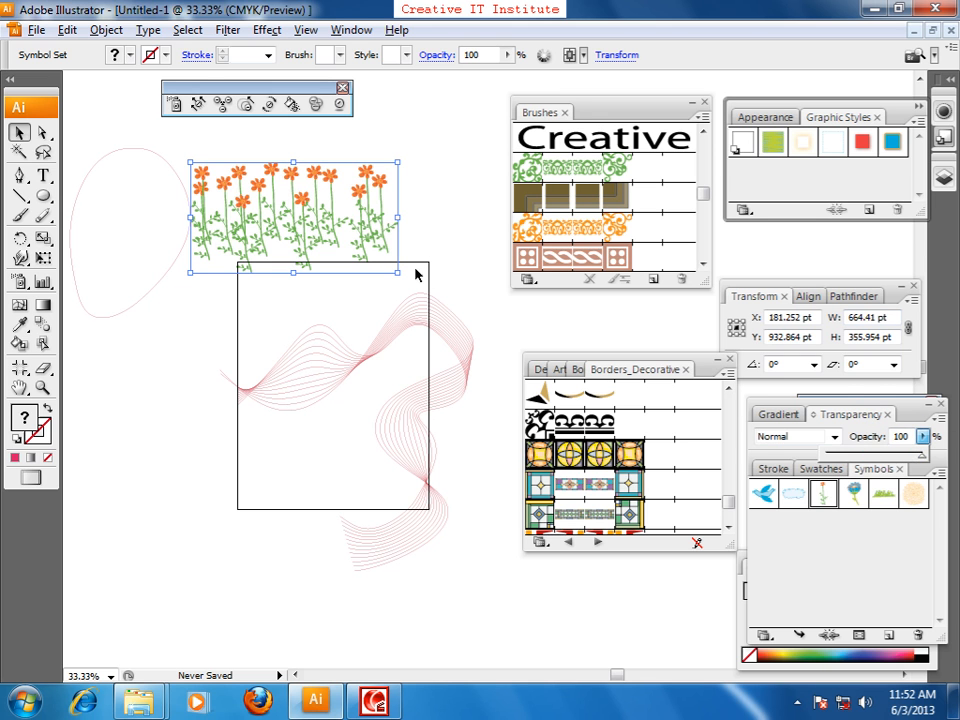
{"action": "left_click", "coordinate": [437, 216]}
Shift the flower symbol set sideways so it stands over the artboard's upper edge, and deselect it.
{"action": "left_click", "coordinate": [361, 222]}
{"action": "left_click_drag", "start_coordinate": [361, 222], "coordinate": [391, 229]}
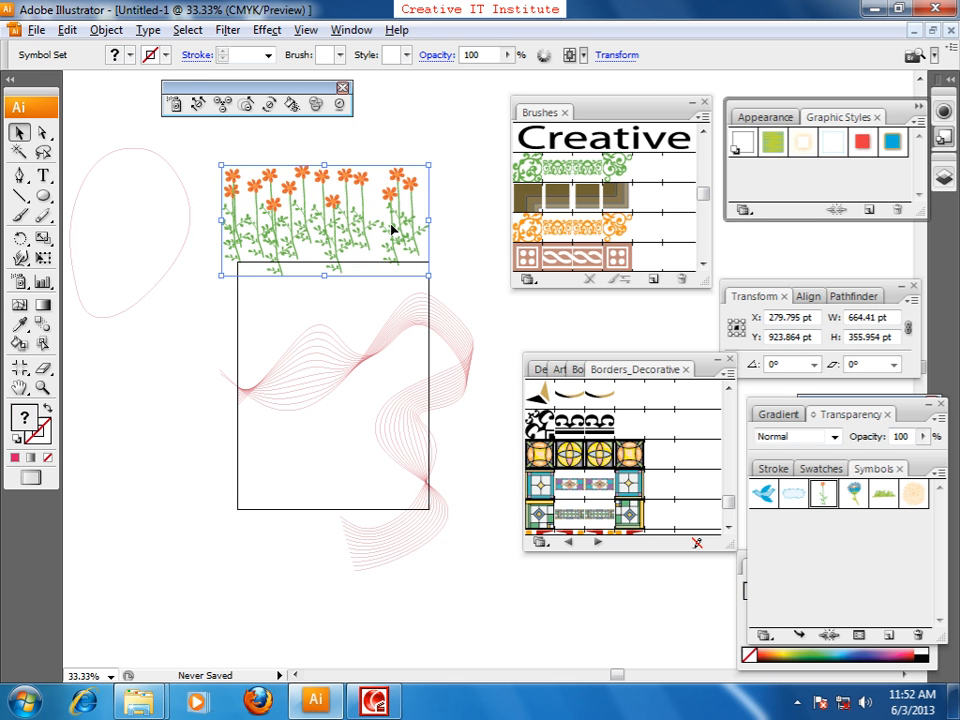
{"action": "left_click", "coordinate": [272, 522]}
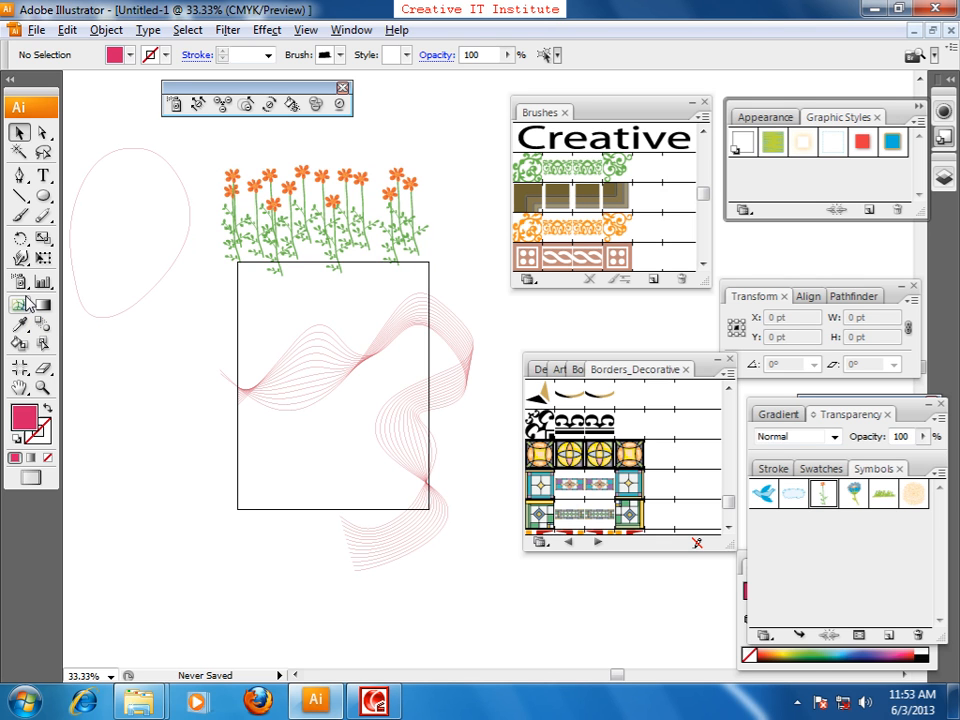
Draw a circle about 339 pt in diameter in the empty area below the artboard.
{"action": "scroll", "coordinate": [249, 397], "scroll_direction": "down", "scroll_amount": 3}
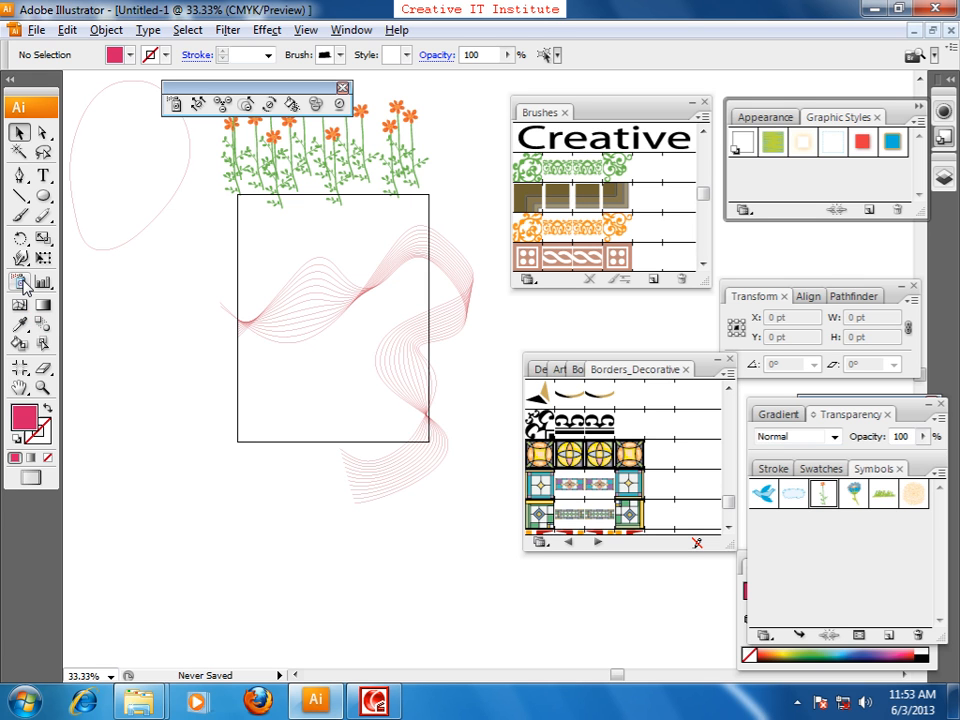
{"action": "left_click", "coordinate": [400, 492]}
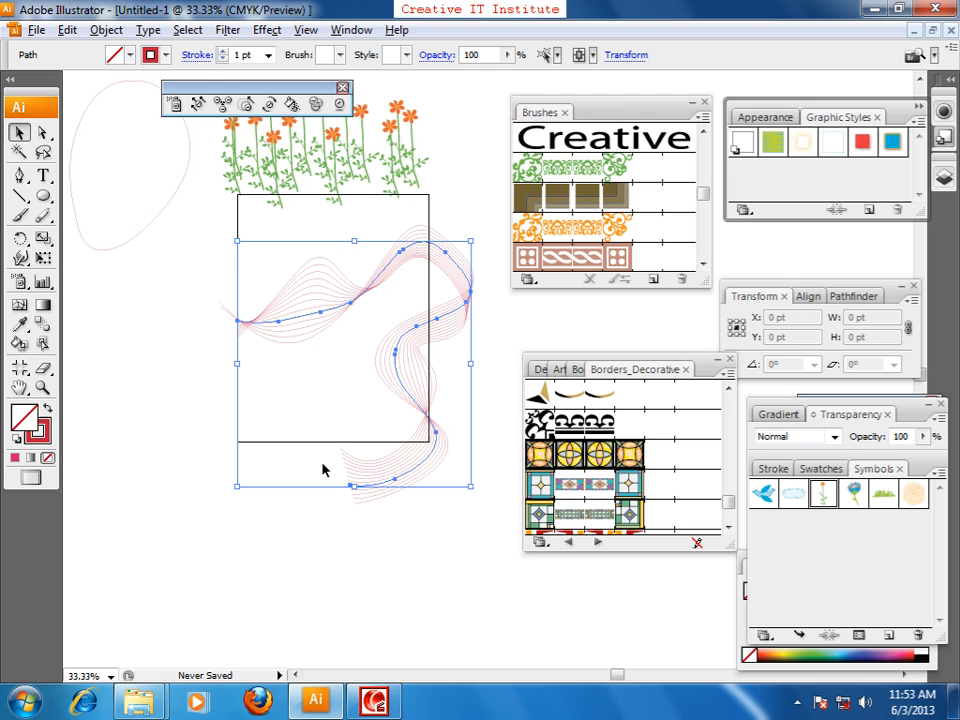
{"action": "left_click", "coordinate": [254, 476]}
{"action": "scroll", "coordinate": [253, 563], "scroll_direction": "down", "scroll_amount": 5}
{"action": "left_click", "coordinate": [44, 196]}
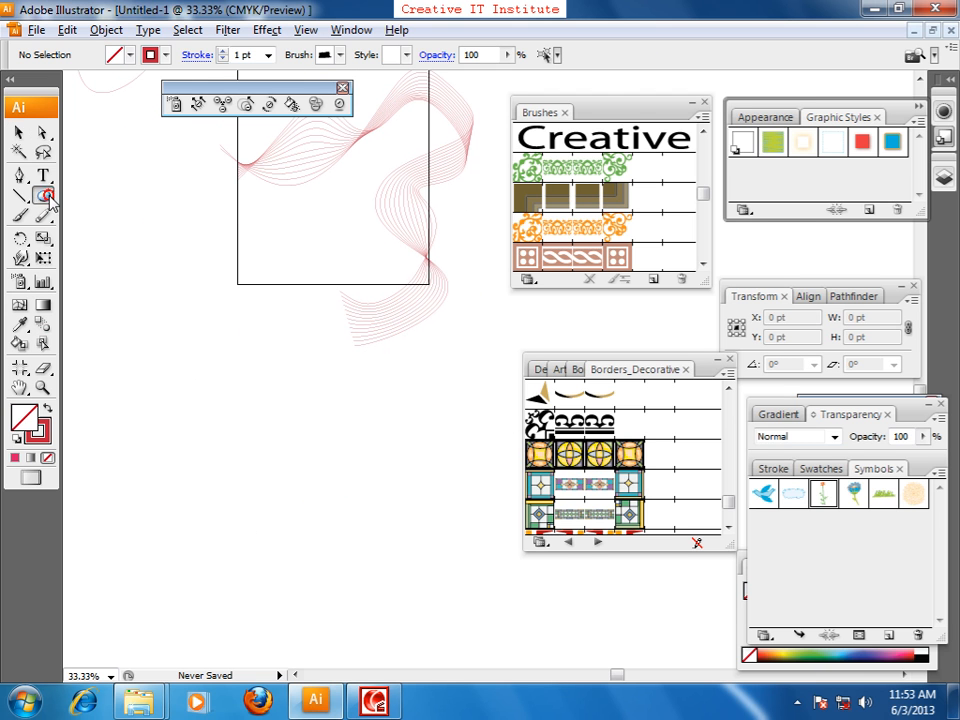
{"action": "left_click_drag", "start_coordinate": [201, 437], "coordinate": [304, 538]}
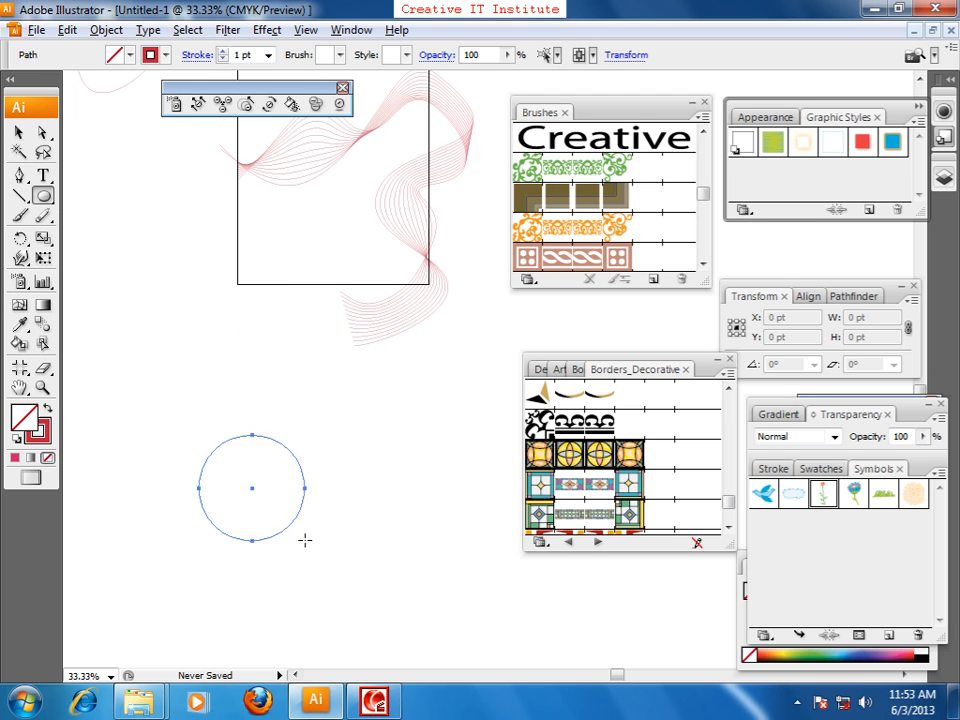
{"action": "key", "text": "ctrl+plus"}
{"action": "left_click_drag", "start_coordinate": [214, 508], "coordinate": [334, 399]}
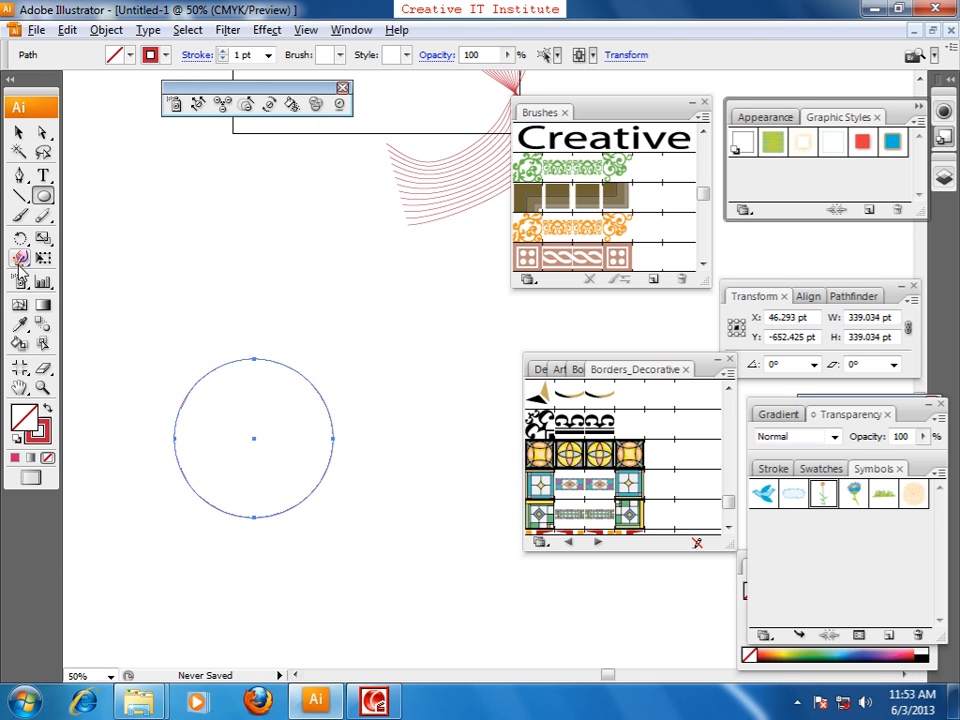
Swap the circle's stroke and fill, and change its fill from the Color Picker to bright sky blue.
{"action": "left_click", "coordinate": [47, 410]}
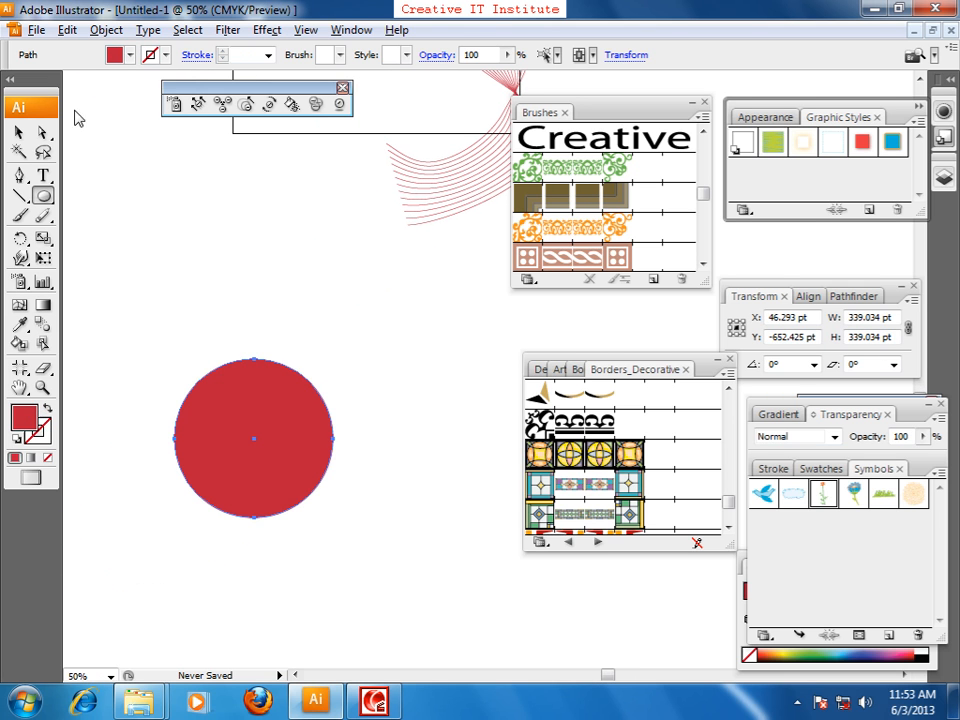
{"action": "left_click", "coordinate": [18, 132]}
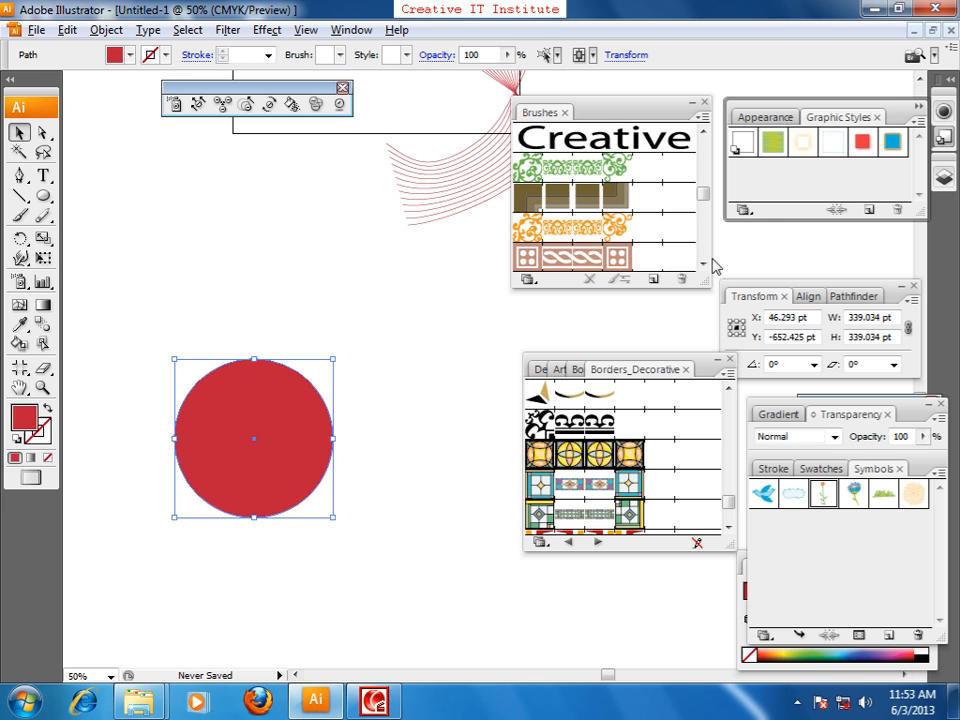
{"action": "double_click", "coordinate": [24, 418]}
{"action": "left_click_drag", "start_coordinate": [507, 321], "coordinate": [507, 348]}
{"action": "left_click", "coordinate": [468, 274]}
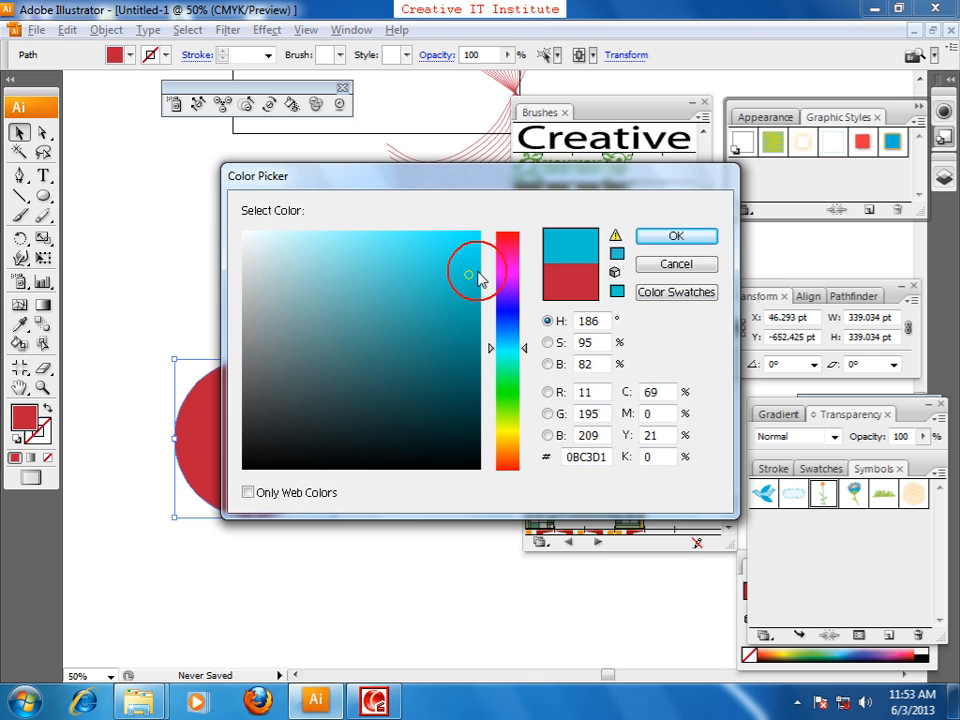
{"action": "mouse_move", "coordinate": [505, 345]}
{"action": "left_mouse_down"}
{"action": "mouse_move", "coordinate": [502, 333]}
{"action": "mouse_move", "coordinate": [508, 343]}
{"action": "left_mouse_up"}
{"action": "left_click", "coordinate": [479, 238]}
{"action": "left_click", "coordinate": [676, 237]}
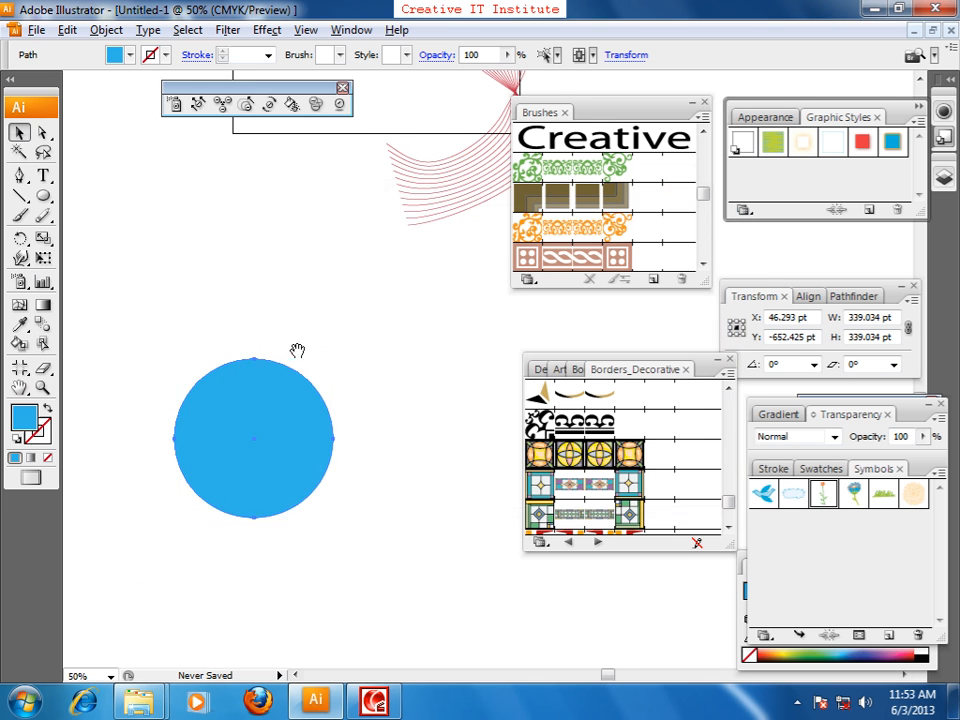
Duplicate the blue circle in place, exactly over the original, and deselect it.
{"action": "left_click_drag", "start_coordinate": [298, 347], "coordinate": [318, 323]}
{"action": "left_click", "coordinate": [321, 321]}
{"action": "left_click", "coordinate": [288, 435]}
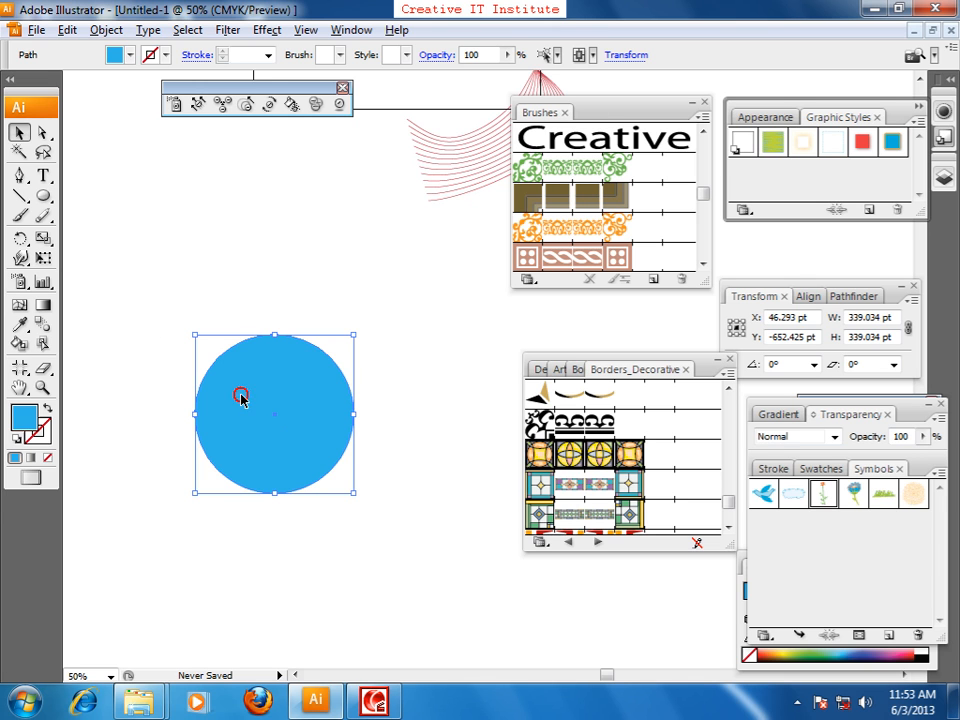
{"action": "key", "text": "ctrl+shift+b"}
{"action": "key", "text": "ctrl+shift+b"}
{"action": "left_click", "coordinate": [175, 297]}
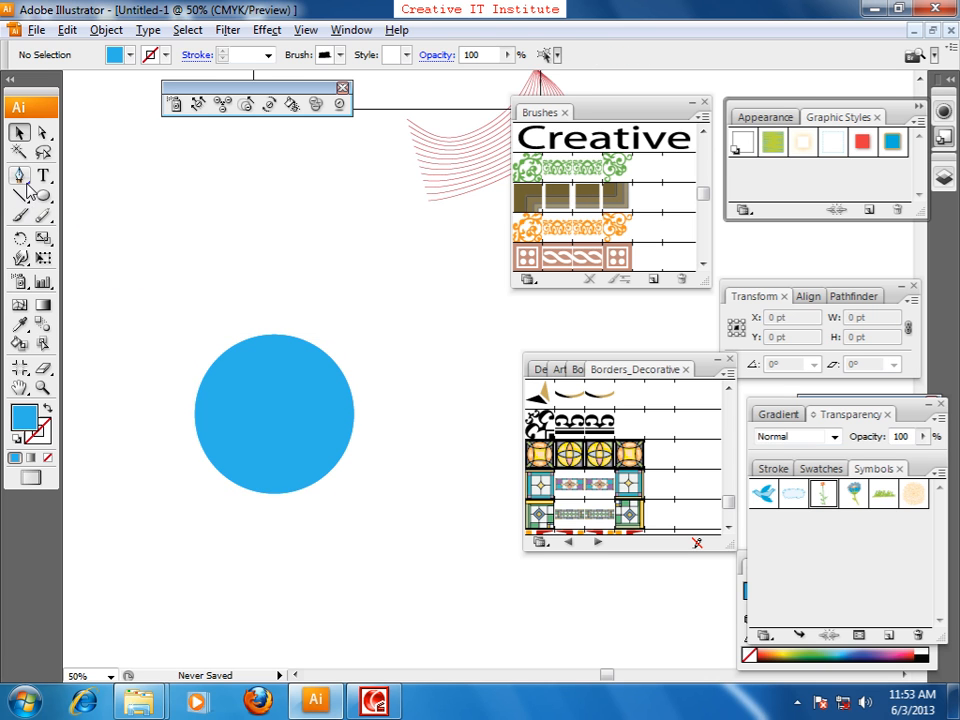
Draw an arched curve across the middle of the blue circle with the Pen tool, extending past both sides.
{"action": "left_click", "coordinate": [18, 177]}
{"action": "left_click_drag", "start_coordinate": [146, 439], "coordinate": [281, 422]}
{"action": "left_click_drag", "start_coordinate": [406, 425], "coordinate": [523, 492]}
{"action": "left_click", "coordinate": [18, 132]}
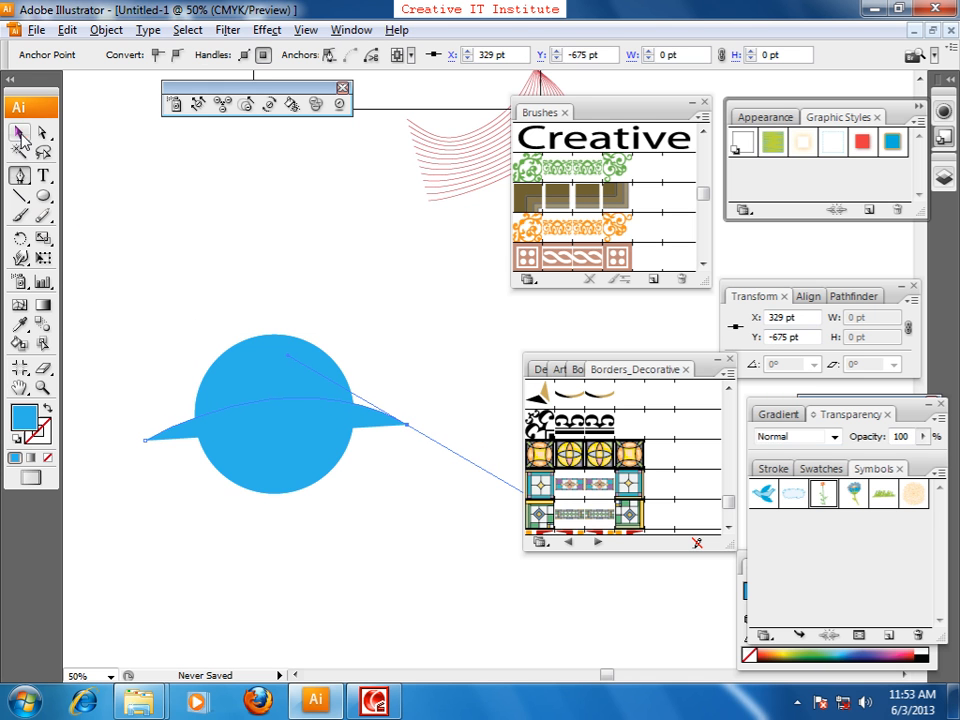
Turn the curve's fill into a stroke and set the stroke colour to pale blue E3F9FF.
{"action": "left_click", "coordinate": [46, 409]}
{"action": "left_click", "coordinate": [44, 434]}
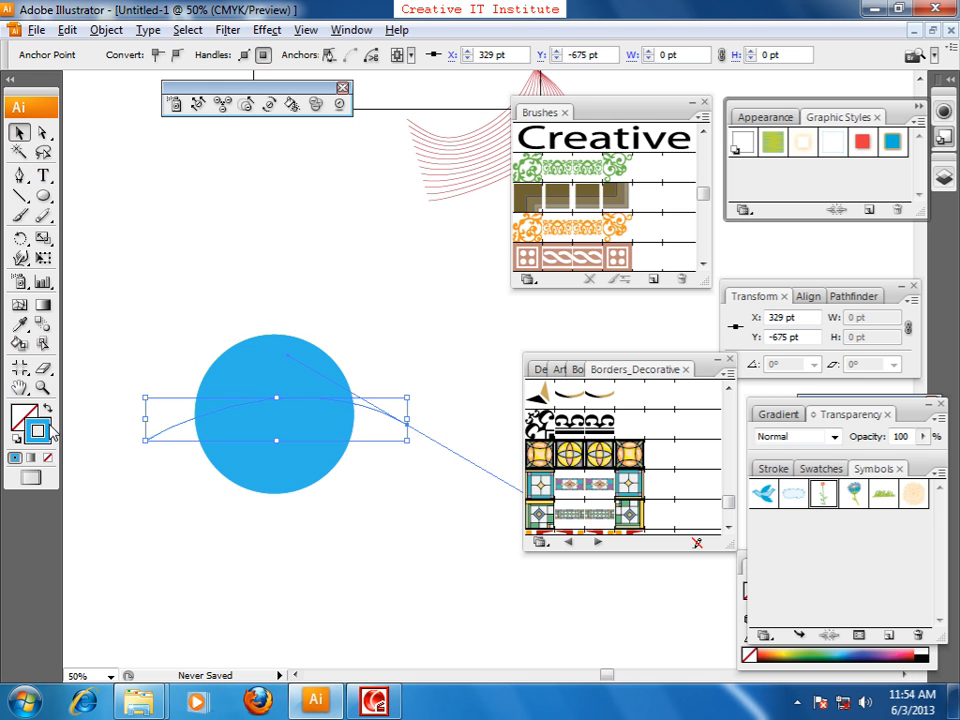
{"action": "double_click", "coordinate": [39, 428]}
{"action": "left_click", "coordinate": [268, 233]}
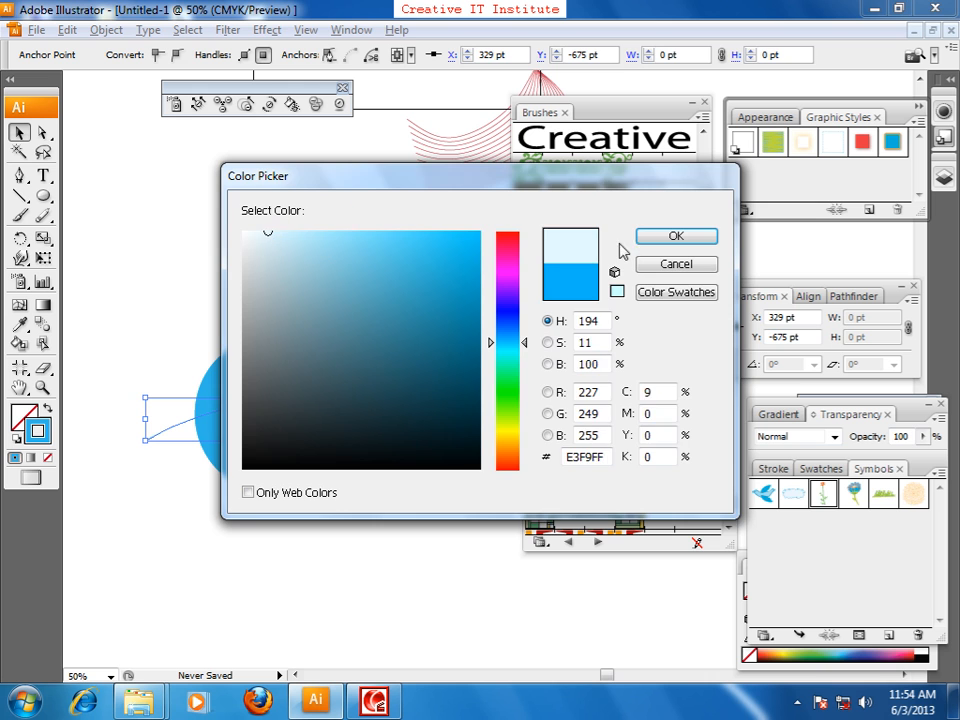
{"action": "left_click", "coordinate": [674, 236]}
{"action": "left_click", "coordinate": [339, 294]}
Divide the circle along the arched curve with the Pathfinder's Divide operation.
{"action": "left_click", "coordinate": [298, 401]}
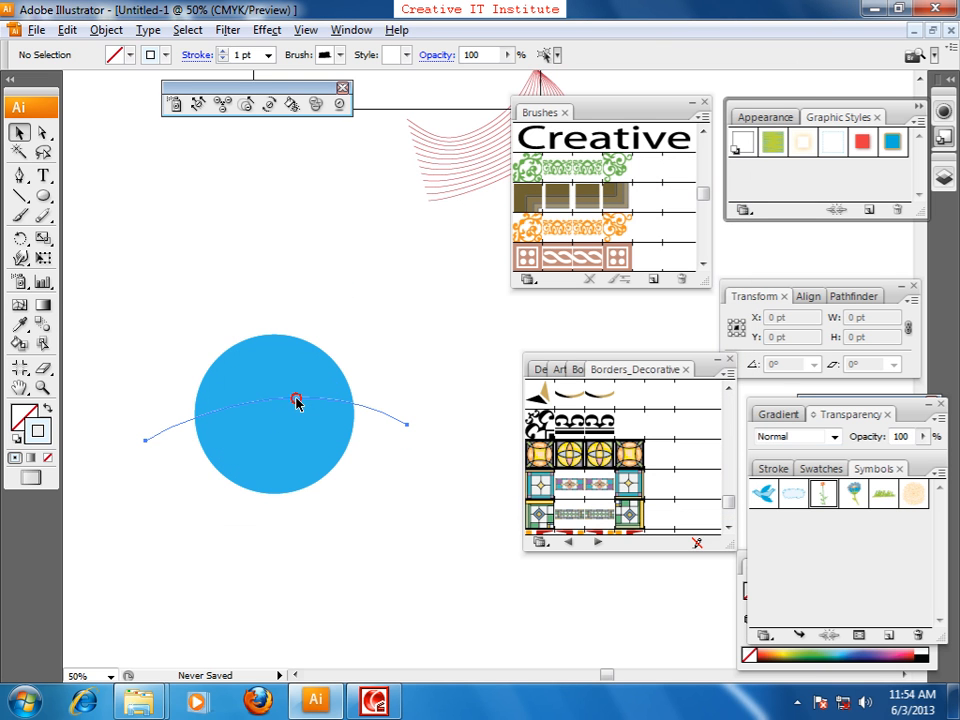
{"action": "left_click", "coordinate": [271, 368], "text": "shift"}
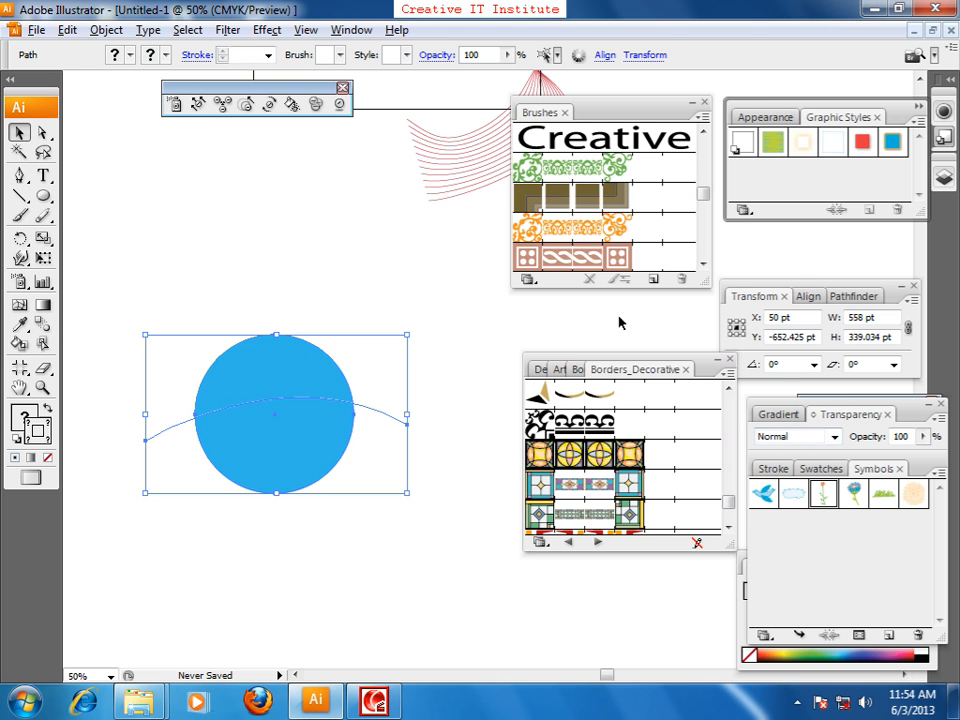
{"action": "left_click", "coordinate": [351, 30]}
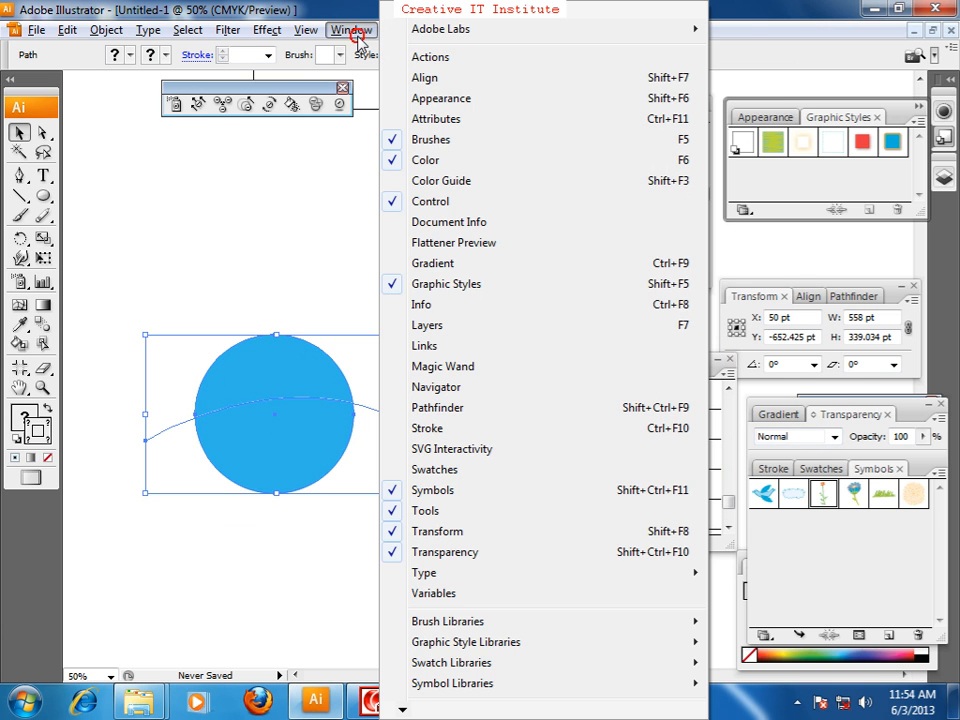
{"action": "left_click", "coordinate": [422, 407]}
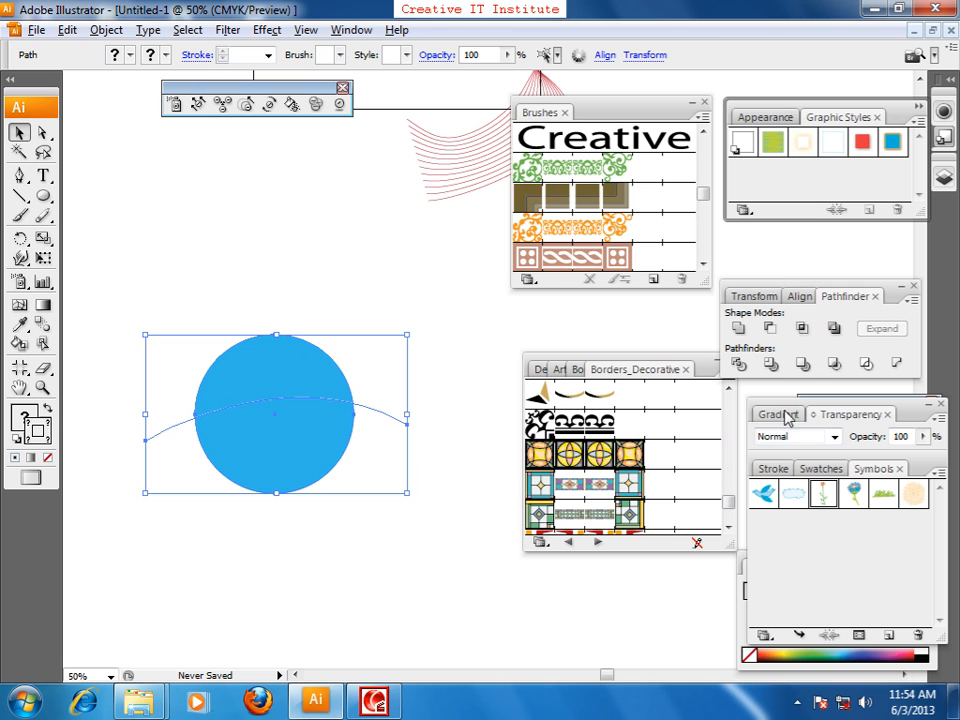
{"action": "left_click", "coordinate": [737, 365]}
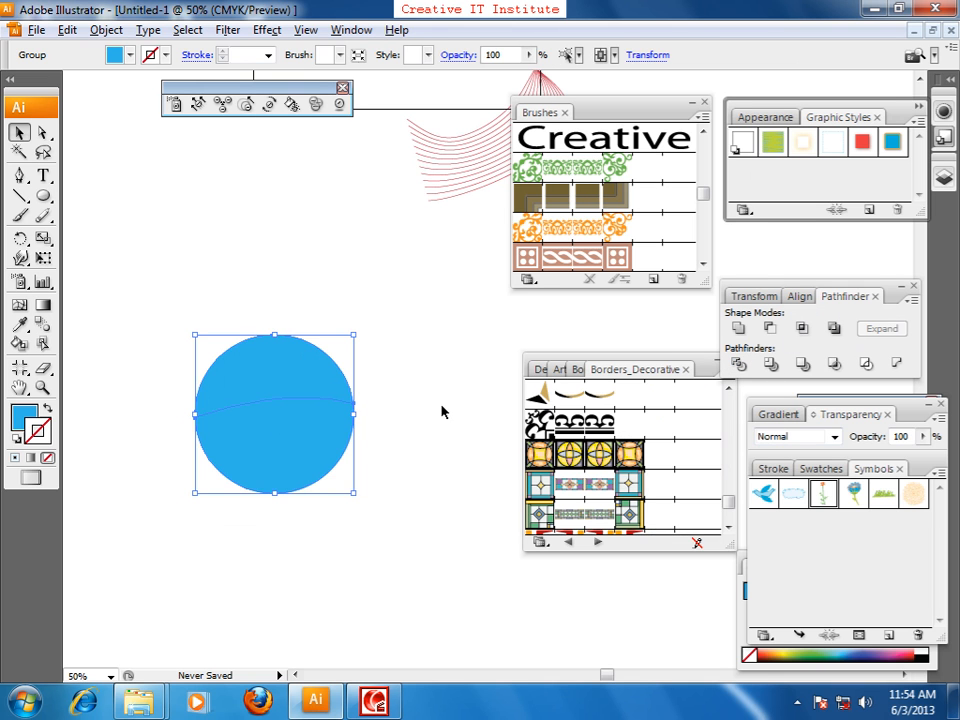
Ungroup the divided circle and remove its lower piece from above the duplicate circle.
{"action": "left_click", "coordinate": [408, 391]}
{"action": "right_click", "coordinate": [321, 433]}
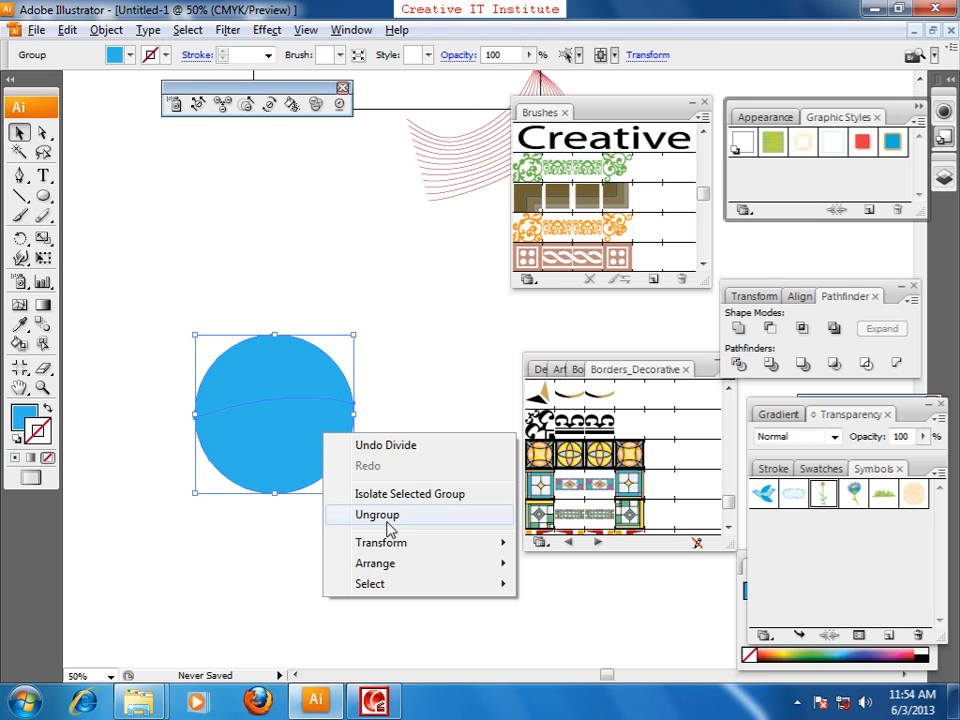
{"action": "left_click", "coordinate": [421, 524]}
{"action": "left_click", "coordinate": [385, 512]}
{"action": "left_click", "coordinate": [236, 459]}
{"action": "key", "text": "ctrl+shift+a"}
Fill the upper piece of the divided circle with white.
{"action": "left_click", "coordinate": [264, 388]}
{"action": "double_click", "coordinate": [24, 415]}
{"action": "left_click", "coordinate": [285, 283]}
{"action": "left_click_drag", "start_coordinate": [285, 283], "coordinate": [242, 232]}
{"action": "left_click", "coordinate": [676, 238]}
{"action": "left_click", "coordinate": [385, 302]}
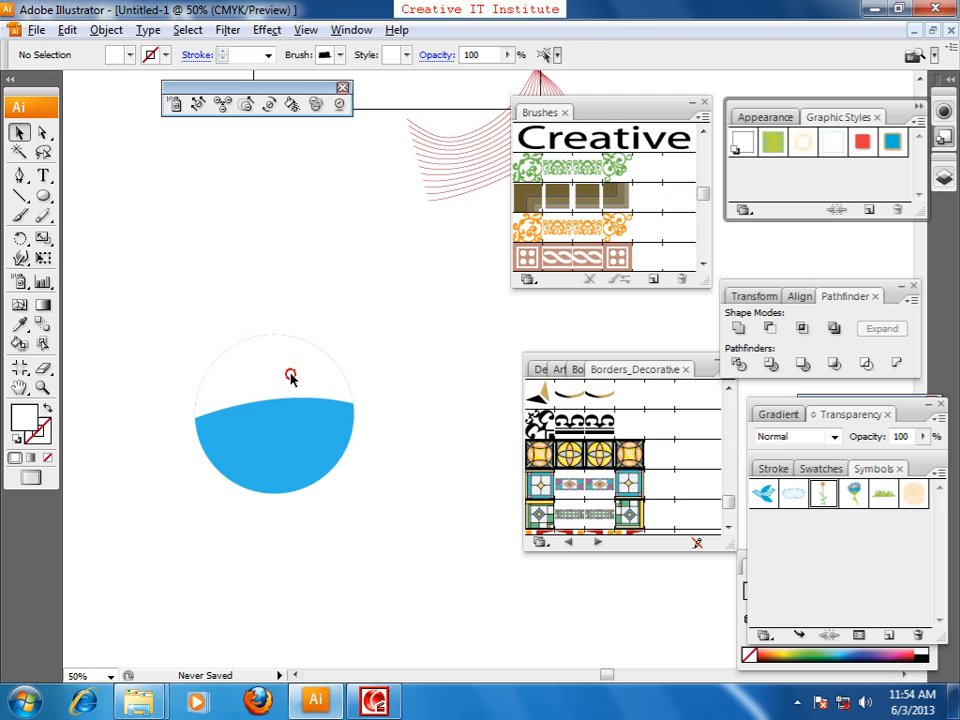
Set the opacity of the white upper piece to 50%.
{"action": "left_click", "coordinate": [293, 379]}
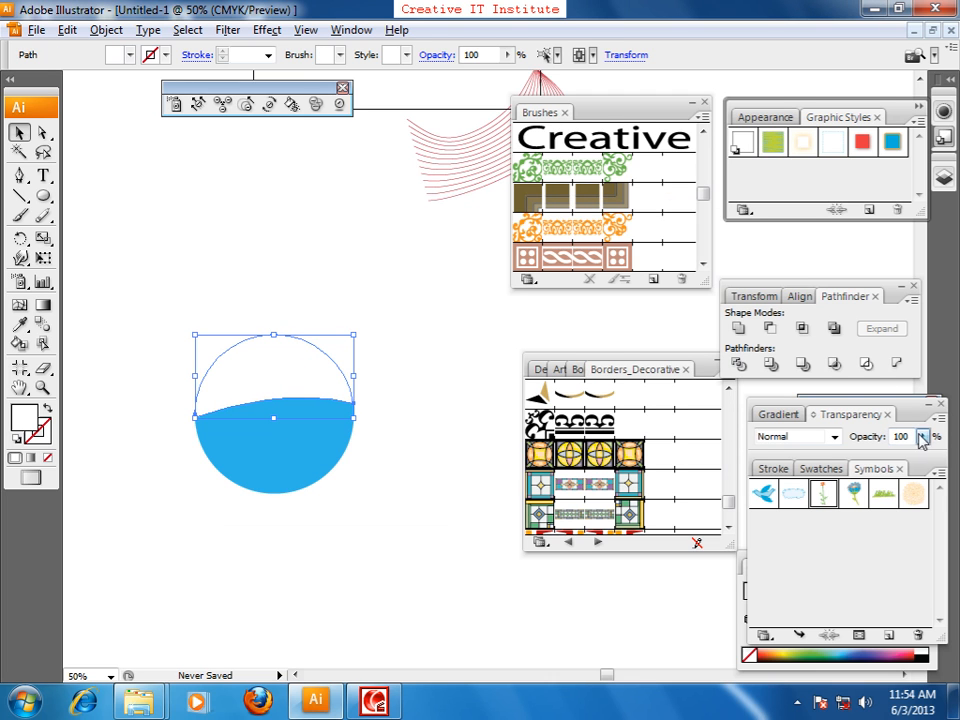
{"action": "left_click", "coordinate": [902, 437]}
{"action": "key", "text": "Return"}
{"action": "left_click", "coordinate": [906, 436]}
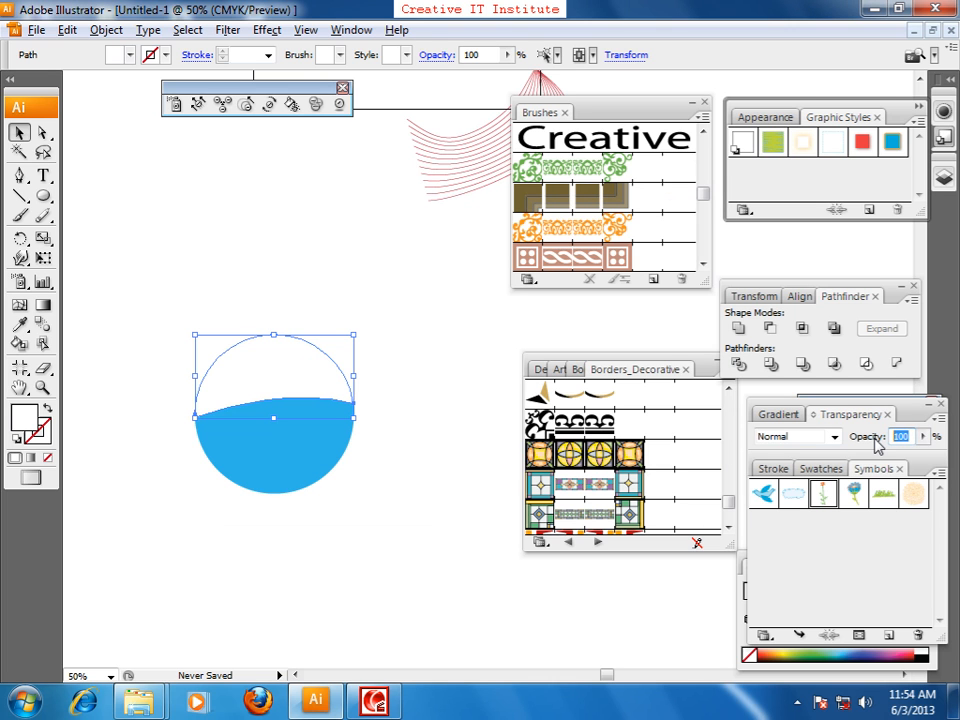
{"action": "type", "text": "50"}
{"action": "key", "text": "Return"}
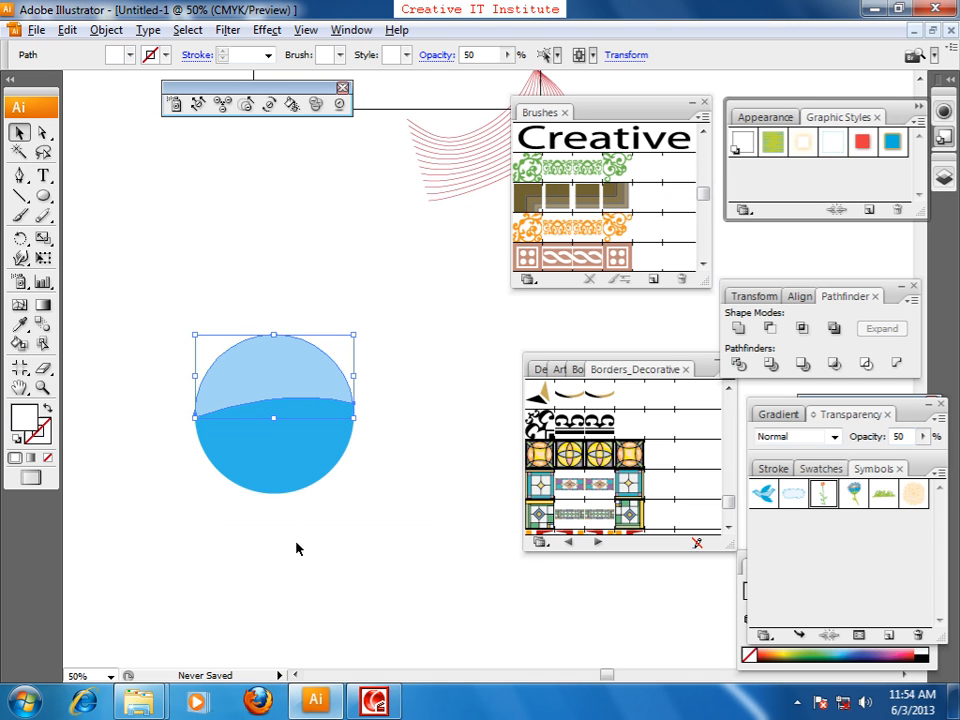
Set the opacity of the full blue circle beneath the white highlight to 70%.
{"action": "left_click", "coordinate": [287, 460]}
{"action": "left_click", "coordinate": [287, 460]}
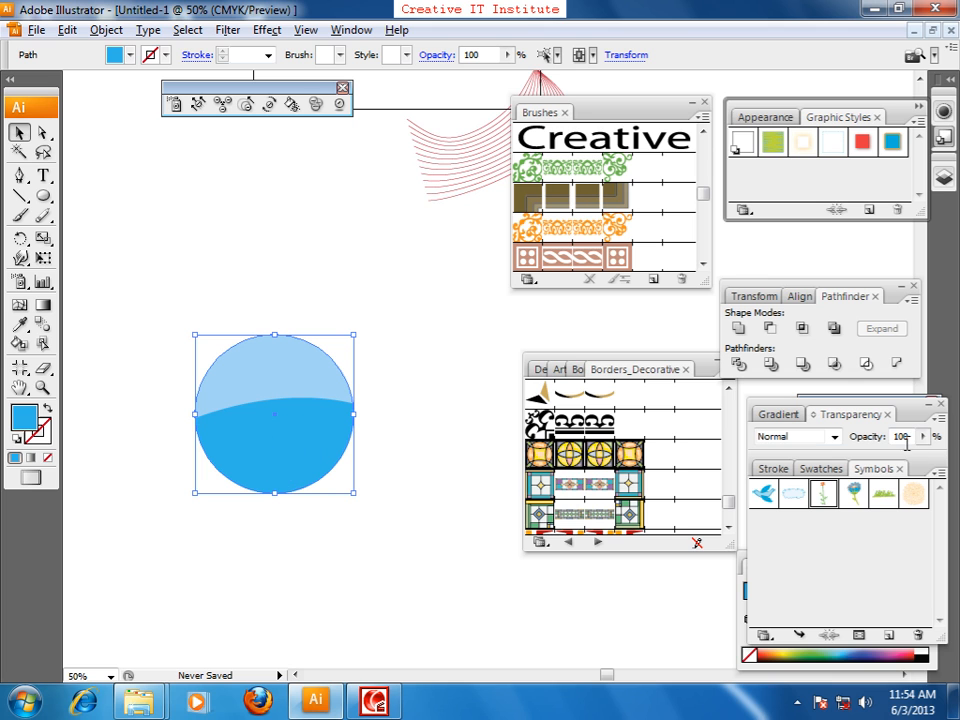
{"action": "left_click", "coordinate": [876, 440]}
{"action": "type", "text": "70"}
{"action": "key", "text": "Return"}
{"action": "left_click", "coordinate": [330, 528]}
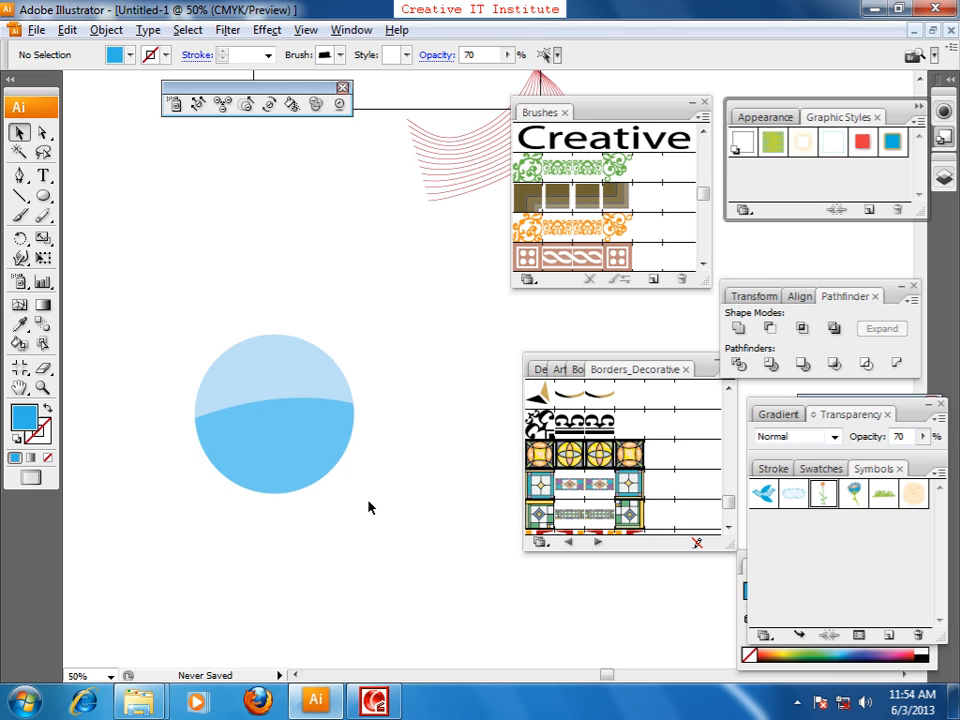
Draw a small circle over the left part of the blue circle and fill it with near-white F3FCFF.
{"action": "left_click", "coordinate": [43, 196]}
{"action": "left_click_drag", "start_coordinate": [240, 402], "coordinate": [264, 414]}
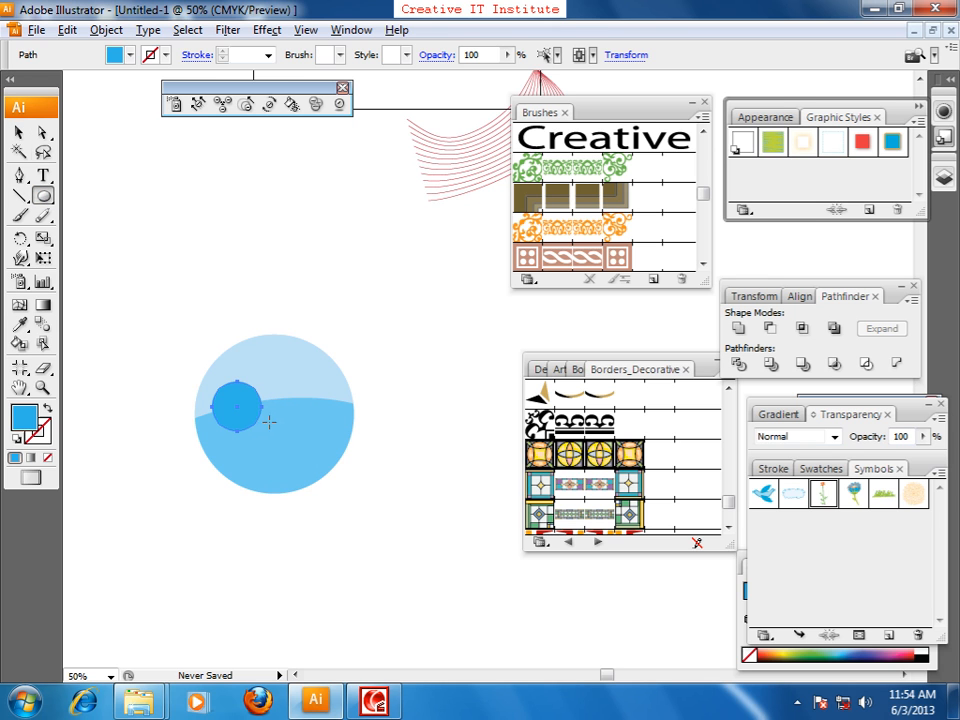
{"action": "left_click", "coordinate": [19, 132]}
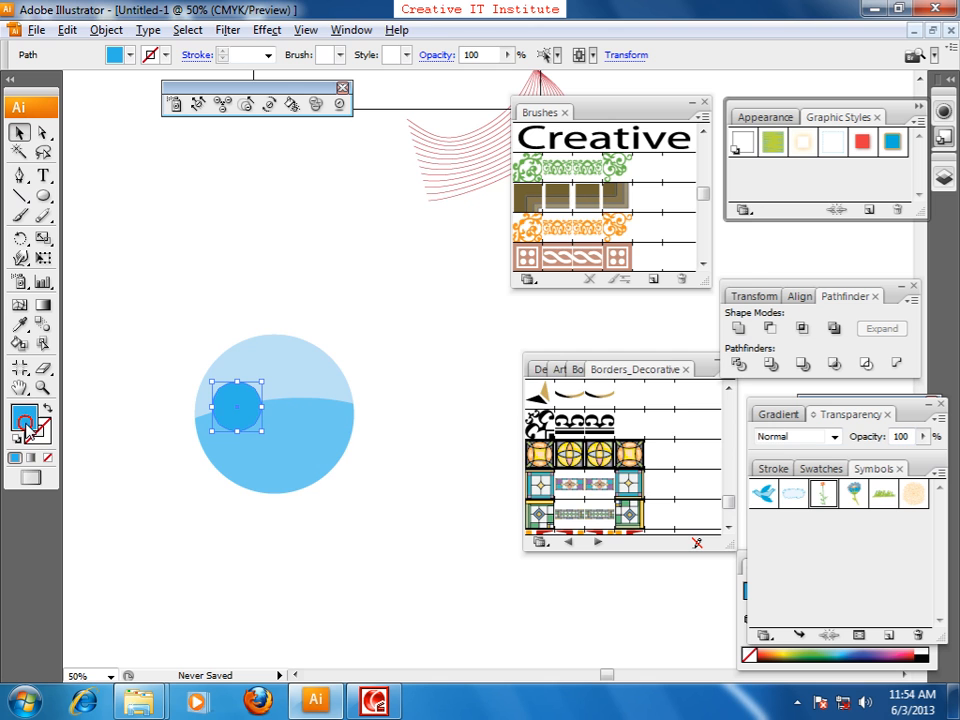
{"action": "double_click", "coordinate": [25, 420]}
{"action": "left_click", "coordinate": [268, 224]}
{"action": "left_click", "coordinate": [253, 223]}
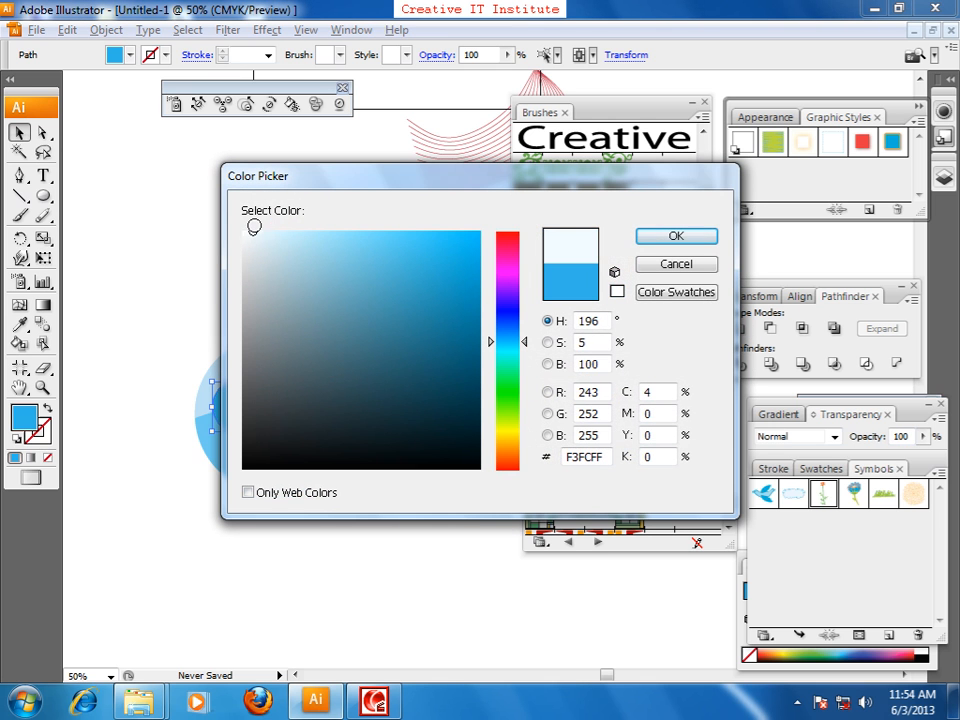
{"action": "left_click", "coordinate": [703, 237]}
Set the opacity of the small near-white circle to 30%.
{"action": "left_click", "coordinate": [230, 408]}
{"action": "left_click", "coordinate": [230, 408]}
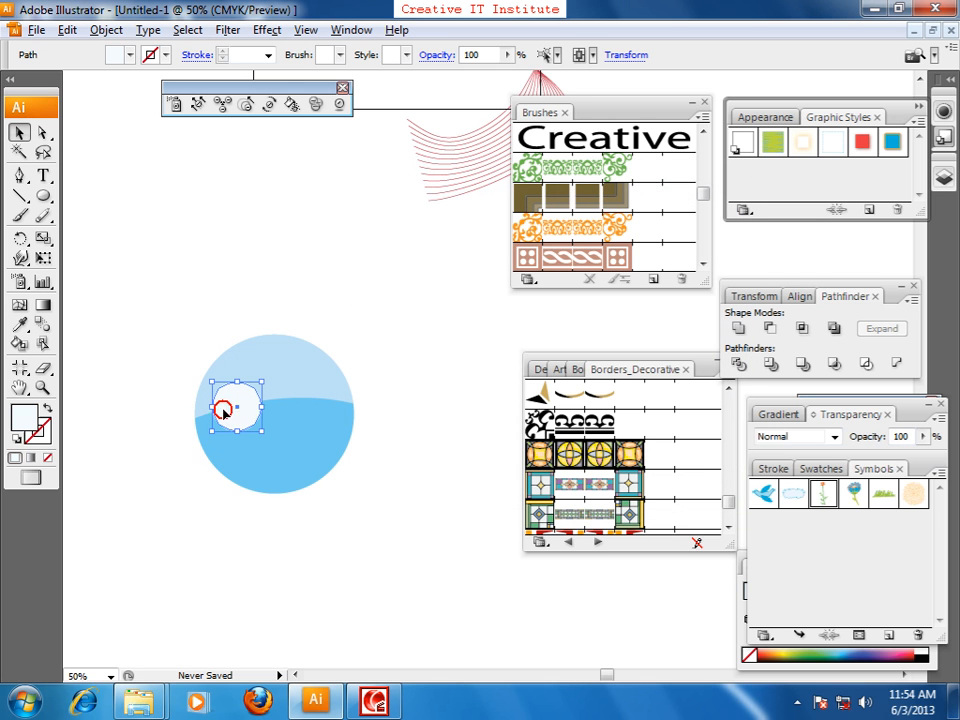
{"action": "left_click", "coordinate": [887, 439]}
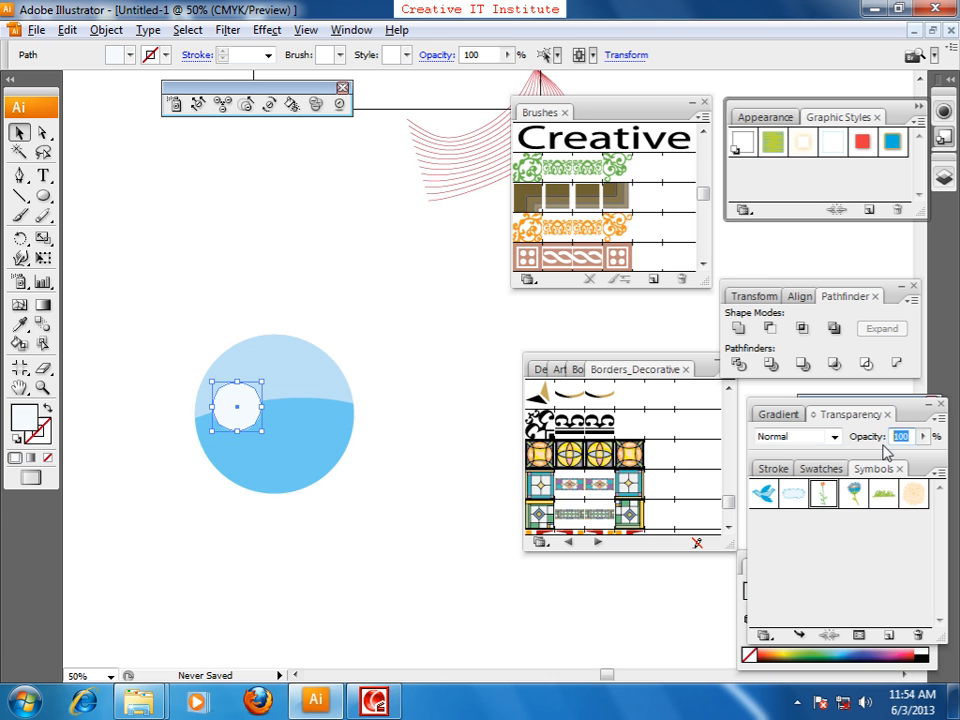
{"action": "type", "text": "30"}
{"action": "key", "text": "Return"}
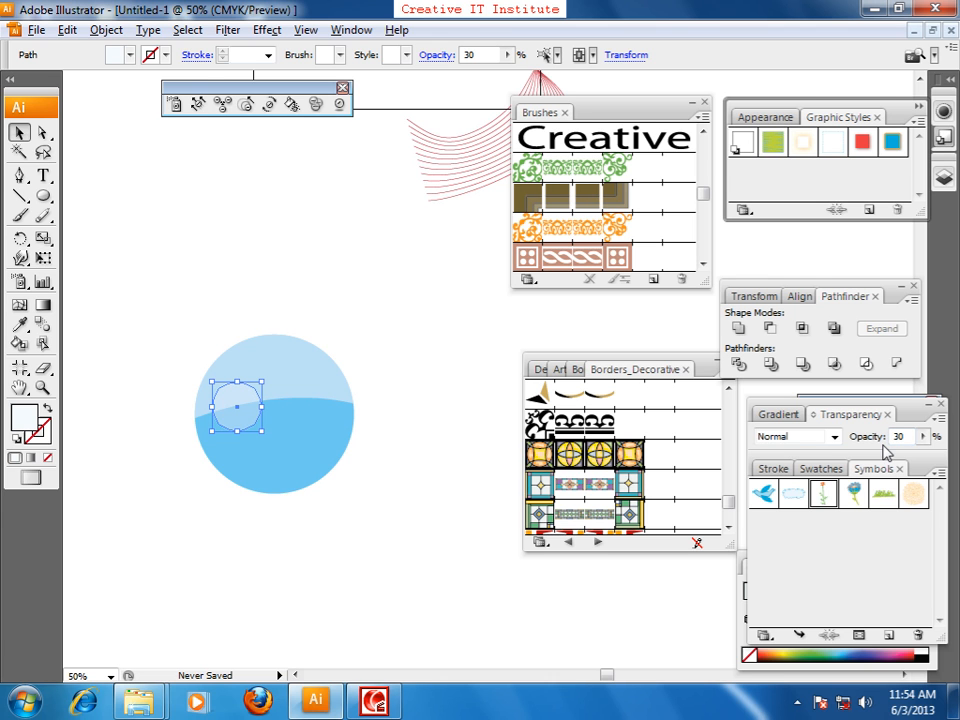
{"action": "left_click", "coordinate": [453, 530]}
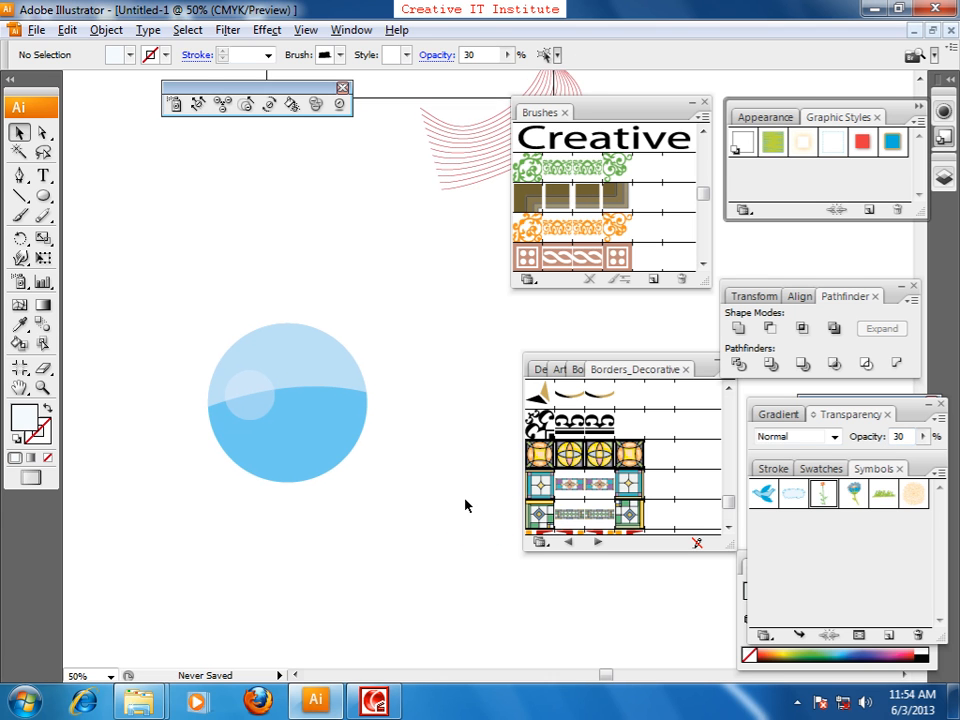
Save the complete glossy circle as a new Movie Clip symbol named New Symbol and delete the original artwork.
{"action": "key", "text": "ctrl+minus"}
{"action": "key", "text": "ctrl+minus"}
{"action": "key", "text": "space"}
{"action": "left_click_drag", "start_coordinate": [421, 468], "coordinate": [267, 510]}
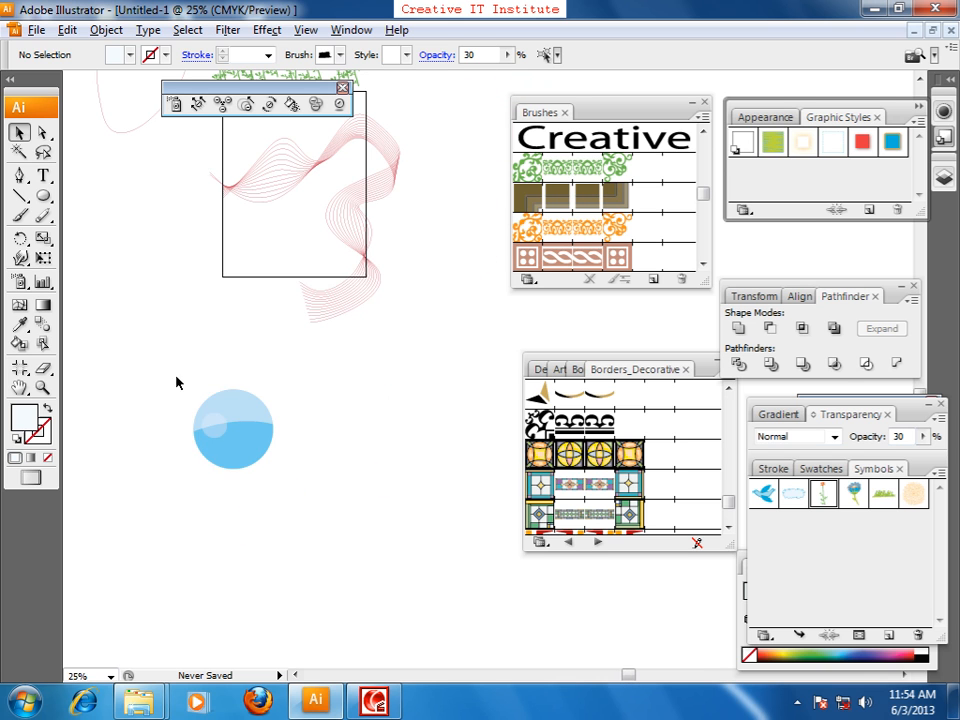
{"action": "left_click_drag", "start_coordinate": [176, 376], "coordinate": [293, 511]}
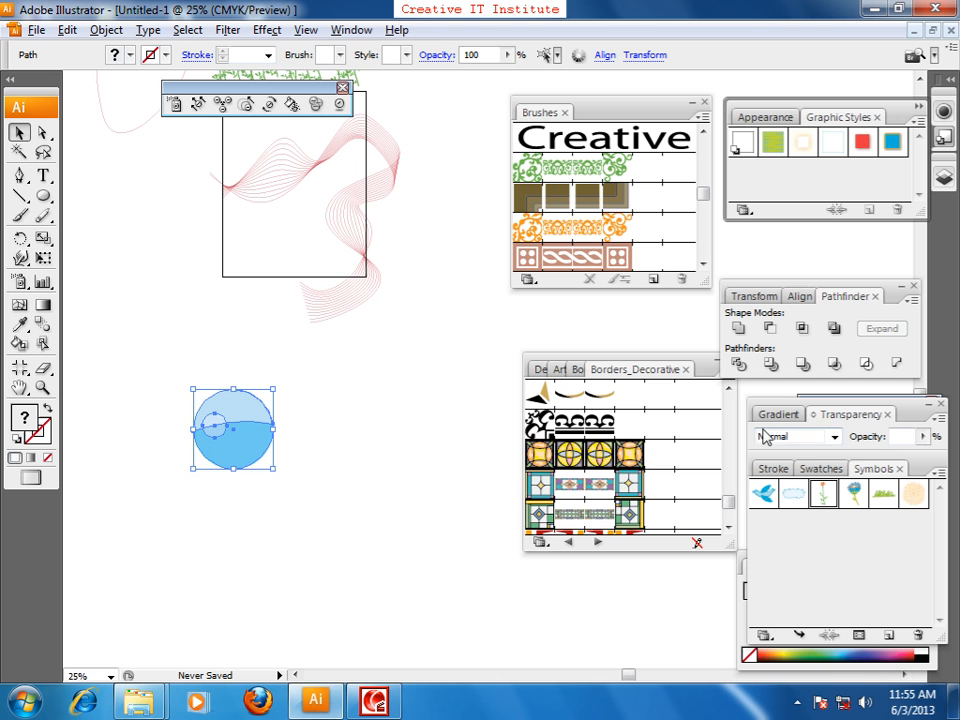
{"action": "left_click", "coordinate": [939, 472]}
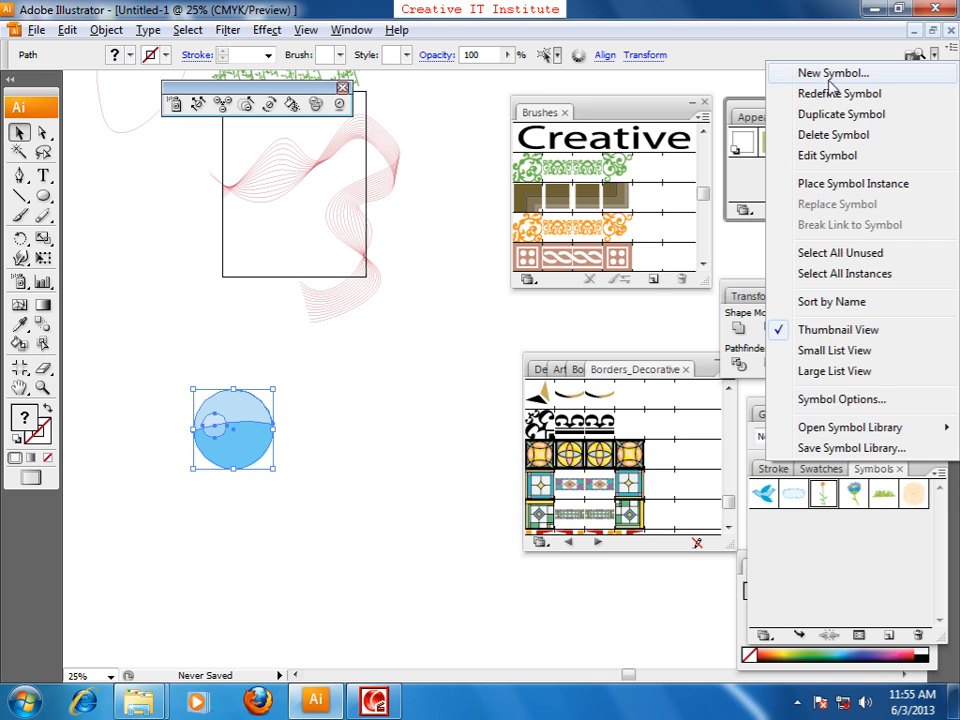
{"action": "left_click", "coordinate": [831, 73]}
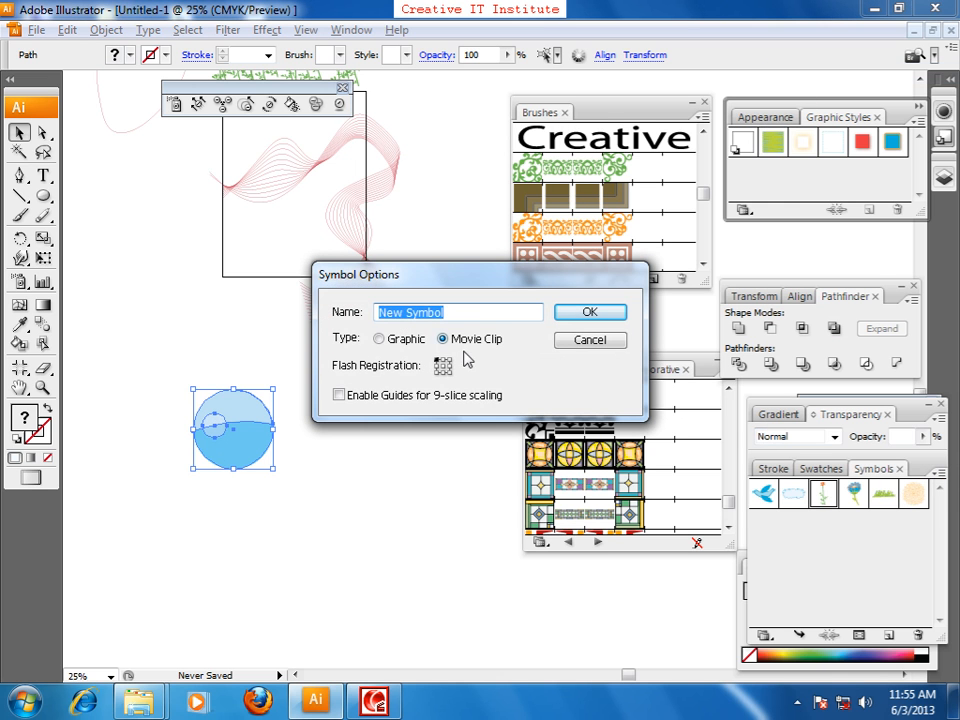
{"action": "left_click", "coordinate": [591, 314]}
{"action": "left_click", "coordinate": [347, 437]}
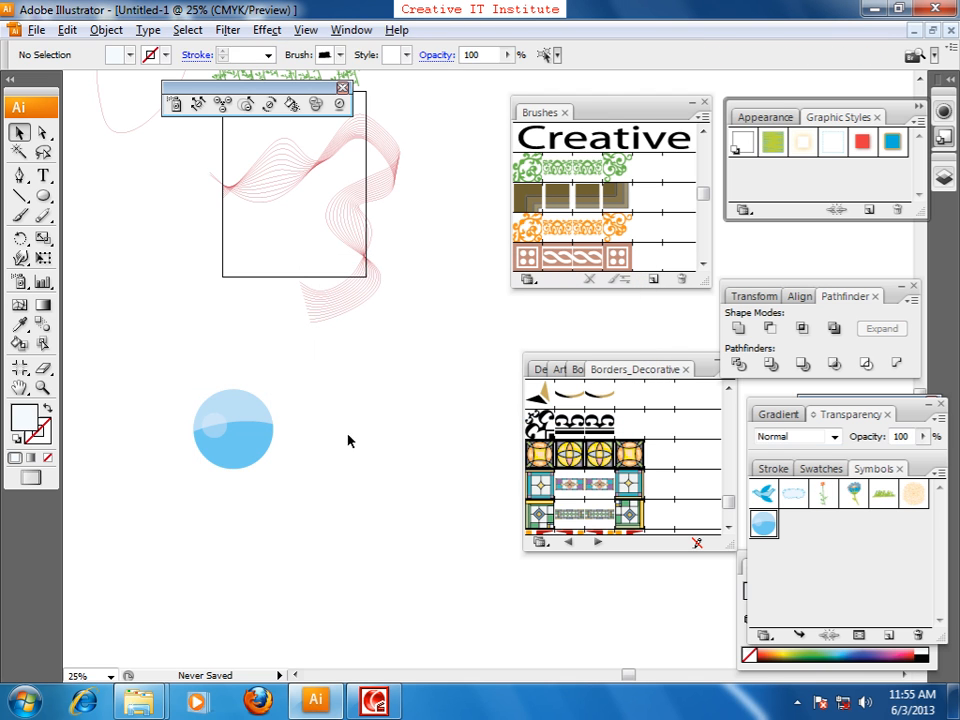
{"action": "left_click_drag", "start_coordinate": [309, 377], "coordinate": [122, 508]}
{"action": "key", "text": "Delete"}
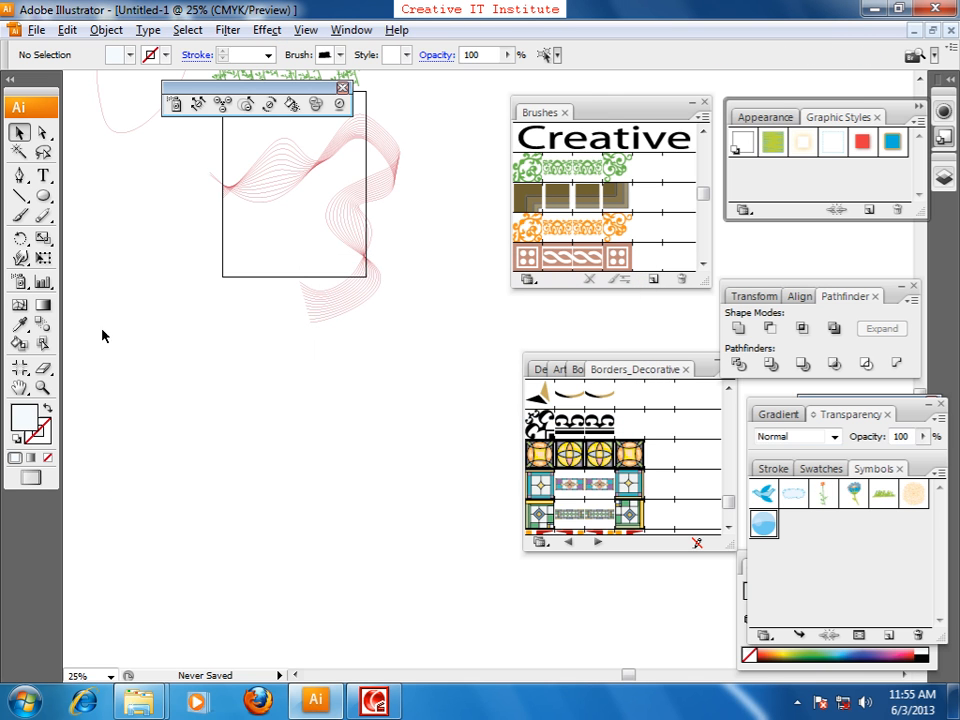
Spray the glossy circle symbol across the empty canvas below and beside the wave-line design.
{"action": "left_click", "coordinate": [18, 281]}
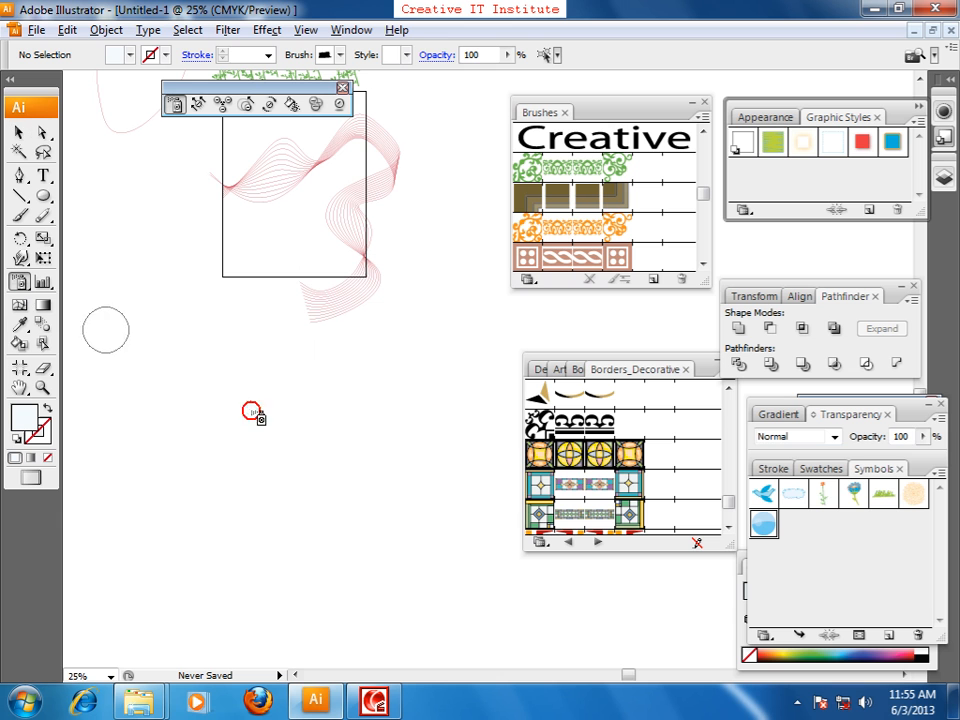
{"action": "mouse_move", "coordinate": [231, 531]}
{"action": "left_mouse_down"}
{"action": "mouse_move", "coordinate": [381, 396]}
{"action": "mouse_move", "coordinate": [357, 607]}
{"action": "mouse_move", "coordinate": [396, 521]}
{"action": "mouse_move", "coordinate": [461, 647]}
{"action": "mouse_move", "coordinate": [485, 225]}
{"action": "mouse_move", "coordinate": [455, 318]}
{"action": "left_mouse_up"}
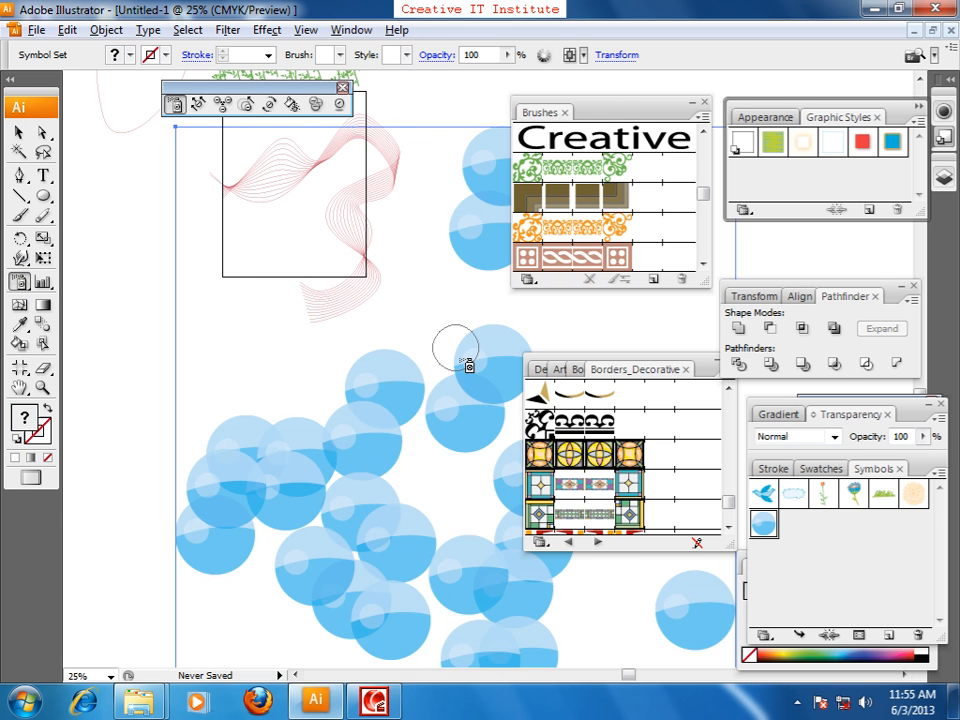
{"action": "key", "text": "ctrl+minus"}
{"action": "key", "text": "ctrl+minus"}
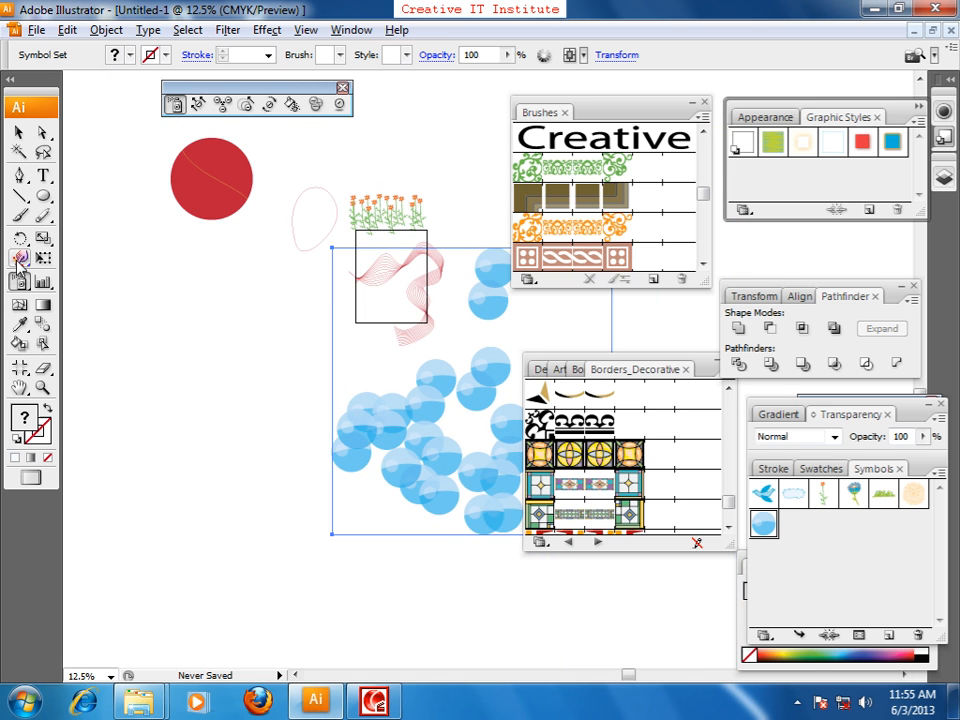
Move the sprayed circle symbol set toward the lower-left of the wave-line design and delete it.
{"action": "left_click", "coordinate": [19, 131]}
{"action": "mouse_move", "coordinate": [459, 516]}
{"action": "left_mouse_down"}
{"action": "mouse_move", "coordinate": [198, 531]}
{"action": "mouse_move", "coordinate": [285, 553]}
{"action": "left_mouse_up"}
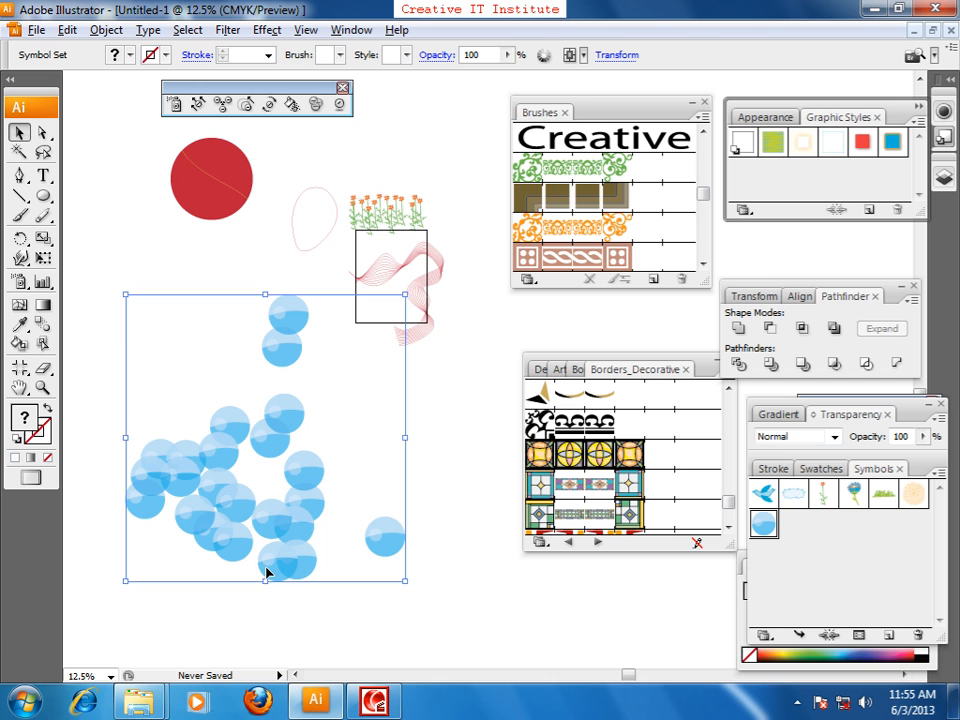
{"action": "left_click", "coordinate": [321, 467]}
{"action": "key", "text": "Delete"}
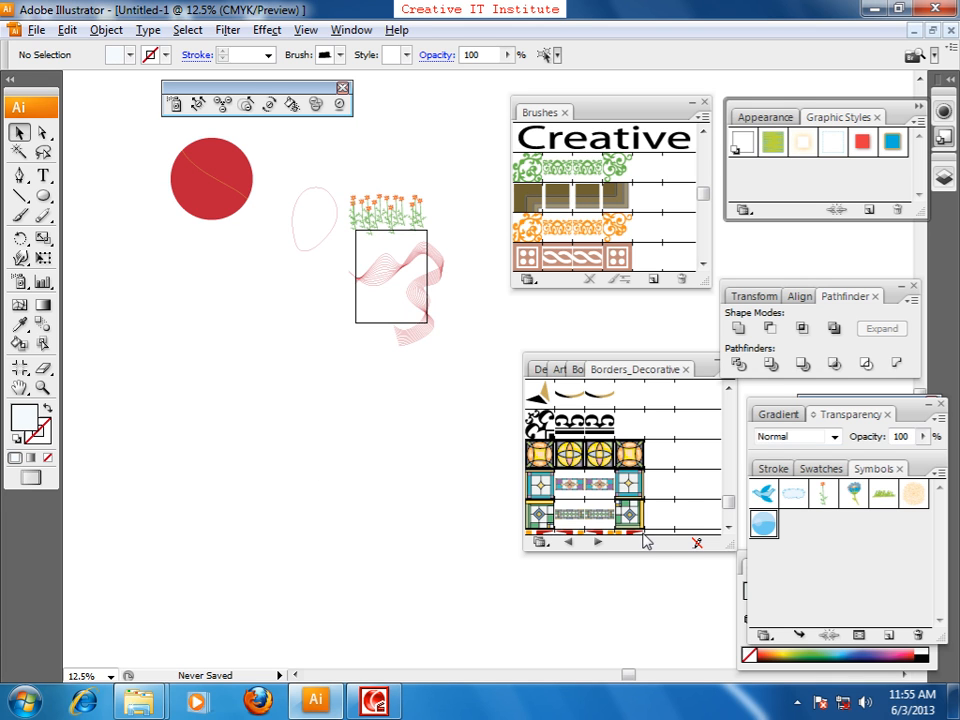
Place a single orange flower symbol on the empty canvas below the artwork and delete it.
{"action": "left_click", "coordinate": [823, 493]}
{"action": "left_click_drag", "start_coordinate": [201, 451], "coordinate": [358, 604]}
{"action": "left_click", "coordinate": [232, 560]}
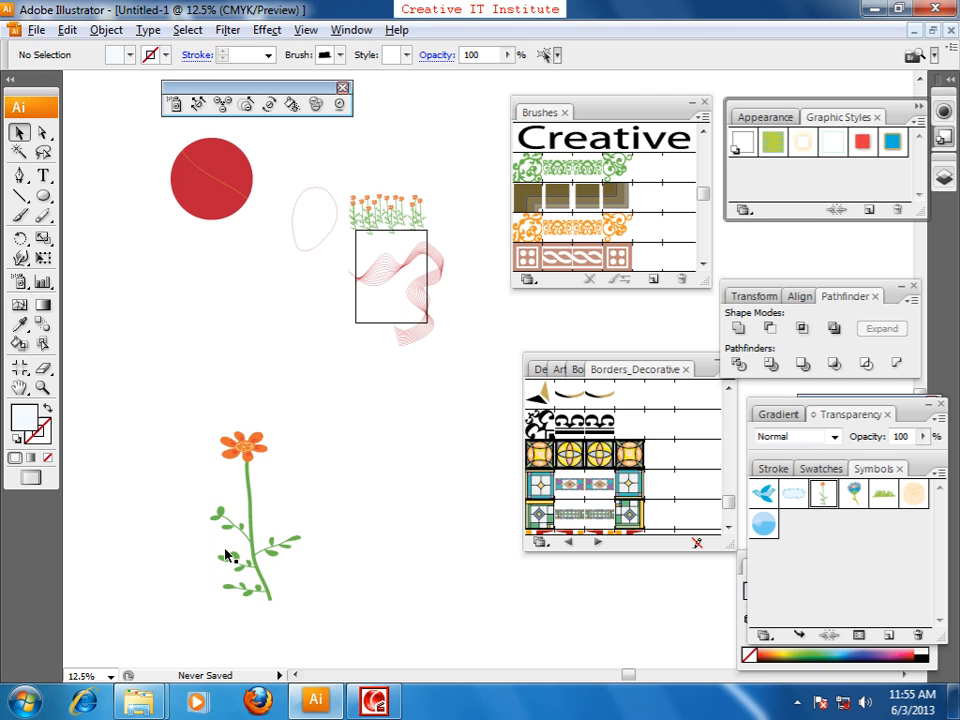
{"action": "left_click_drag", "start_coordinate": [246, 555], "coordinate": [270, 523]}
{"action": "key", "text": "Delete"}
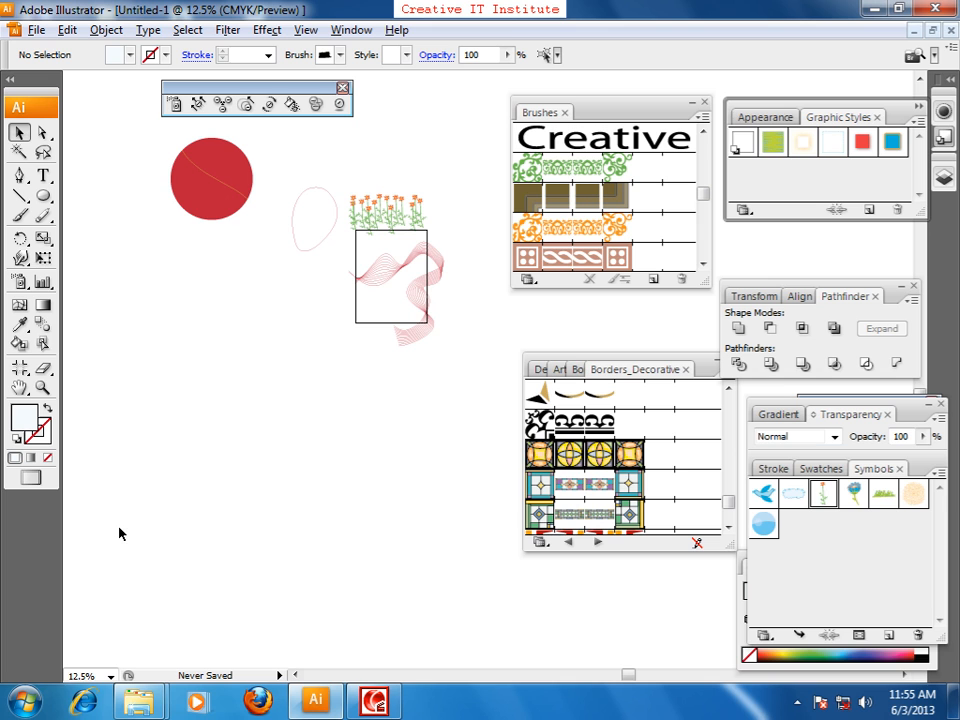
Set the graph type to an area graph and draw its frame below the wave-line design.
{"action": "double_click", "coordinate": [42, 282]}
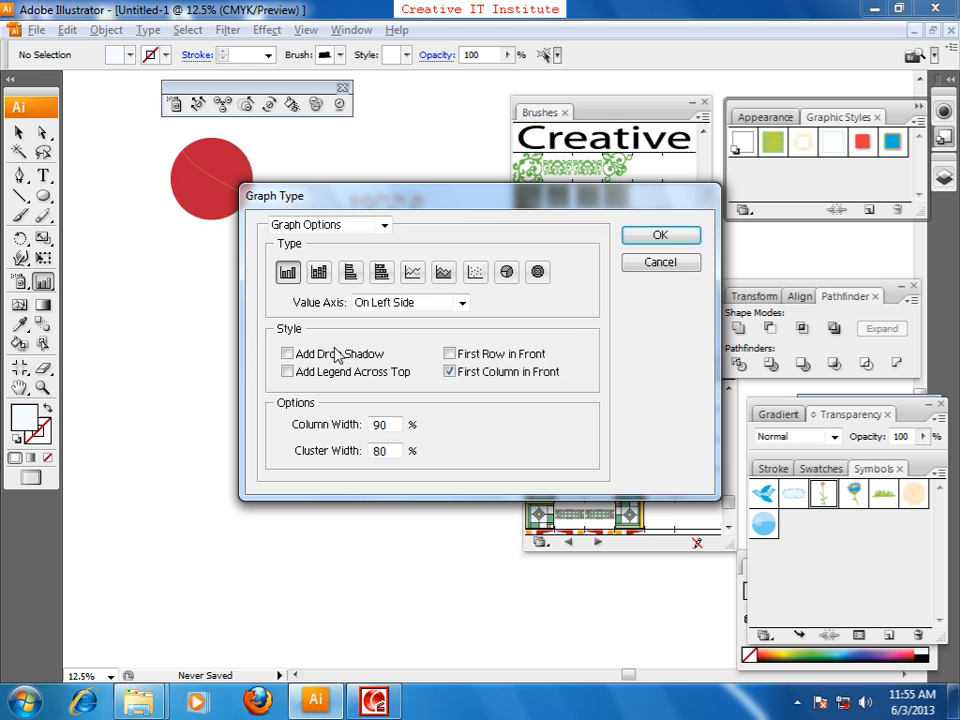
{"action": "left_click", "coordinate": [443, 272]}
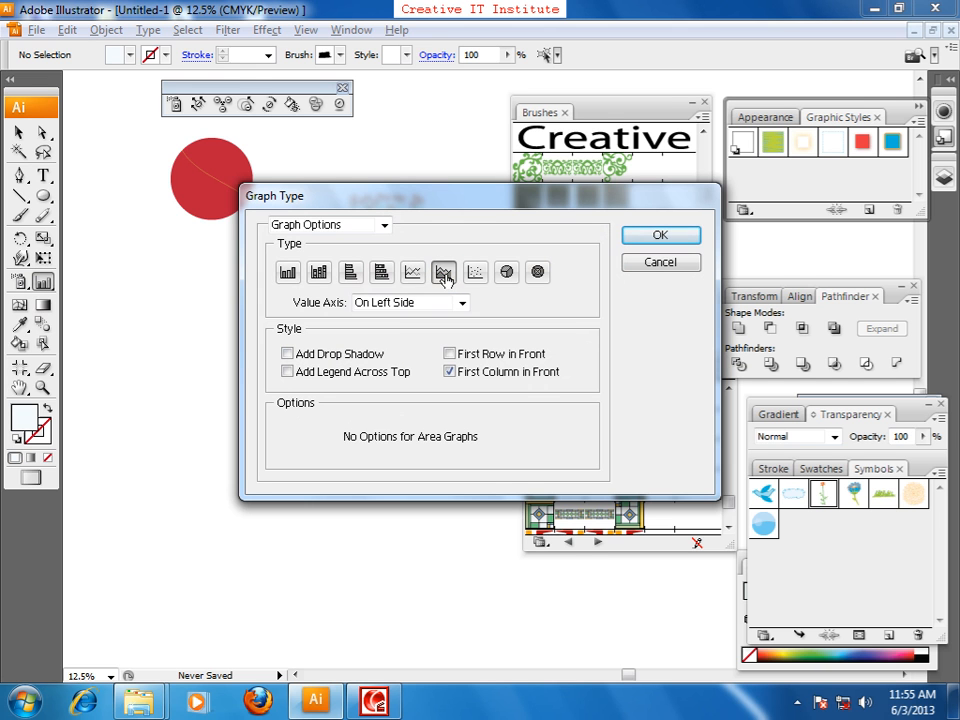
{"action": "left_click", "coordinate": [660, 236]}
{"action": "left_click_drag", "start_coordinate": [190, 385], "coordinate": [449, 550]}
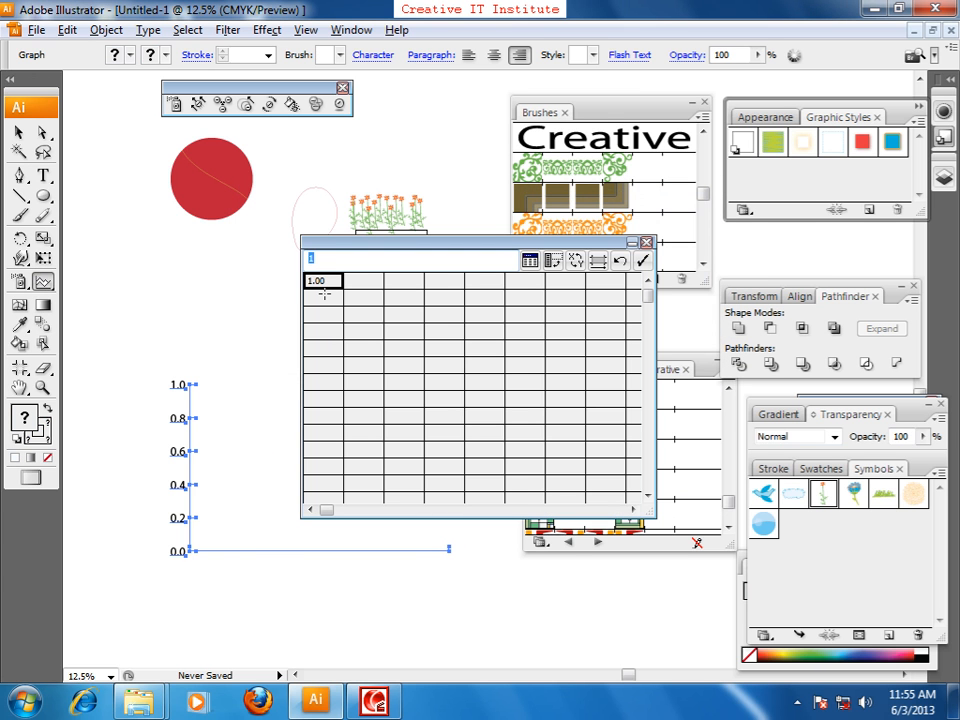
Enter Bangladesh, India and Nepal as row labels in the first column of the graph data.
{"action": "type", "text": "Bangladesh"}
{"action": "key", "text": "Return"}
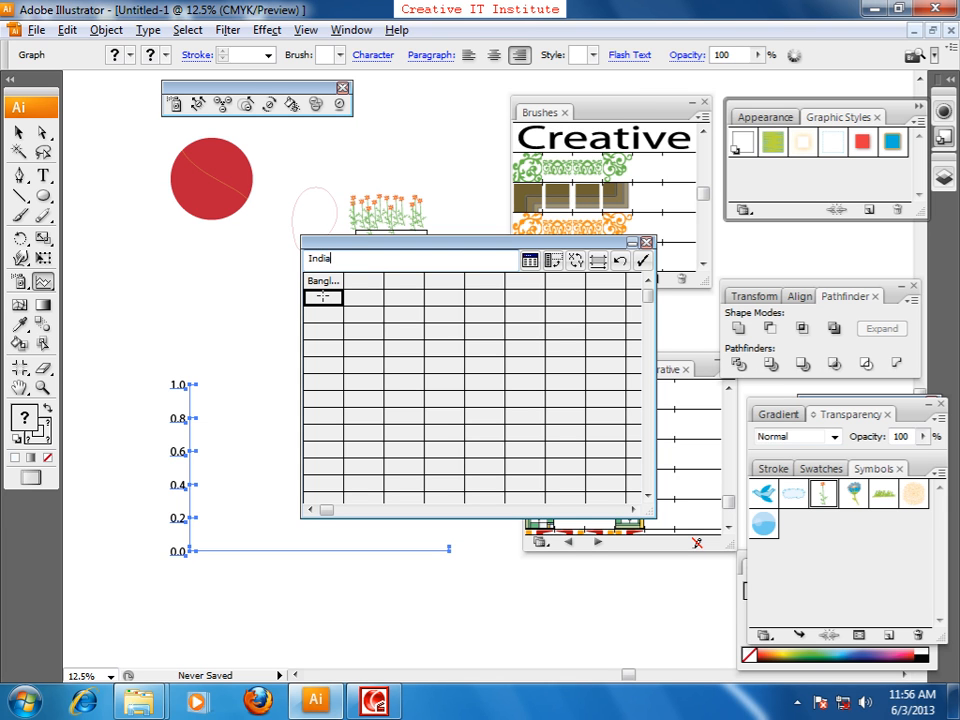
{"action": "key", "text": "Return"}
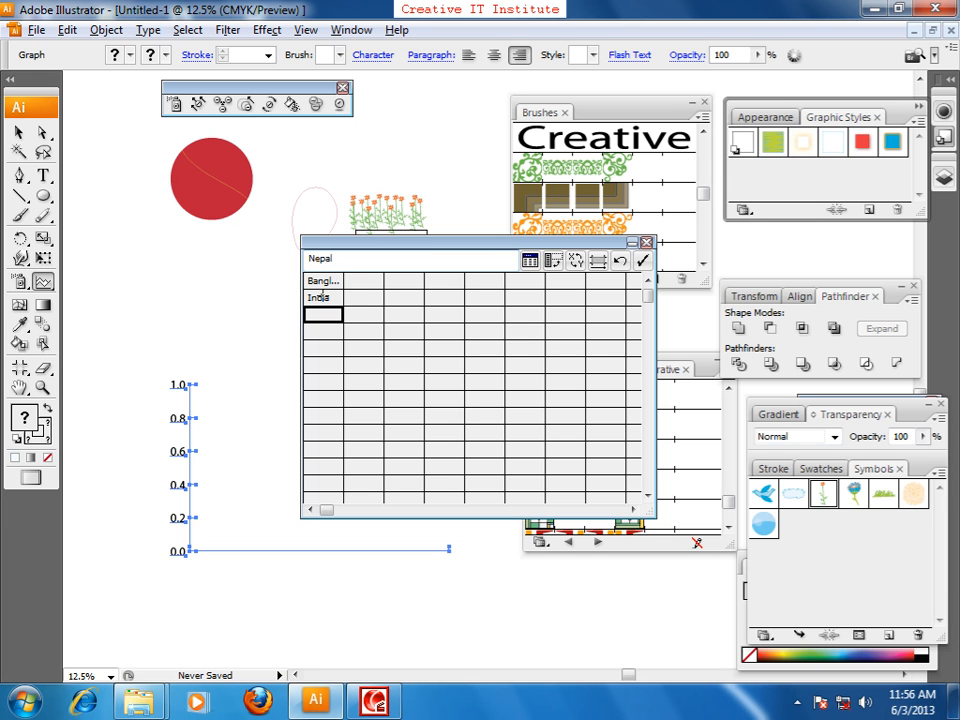
{"action": "key", "text": "Return"}
Enter 54682 for Bangladesh, 42365 for India and 35462 for Nepal, and apply the data to the graph.
{"action": "left_click", "coordinate": [361, 279]}
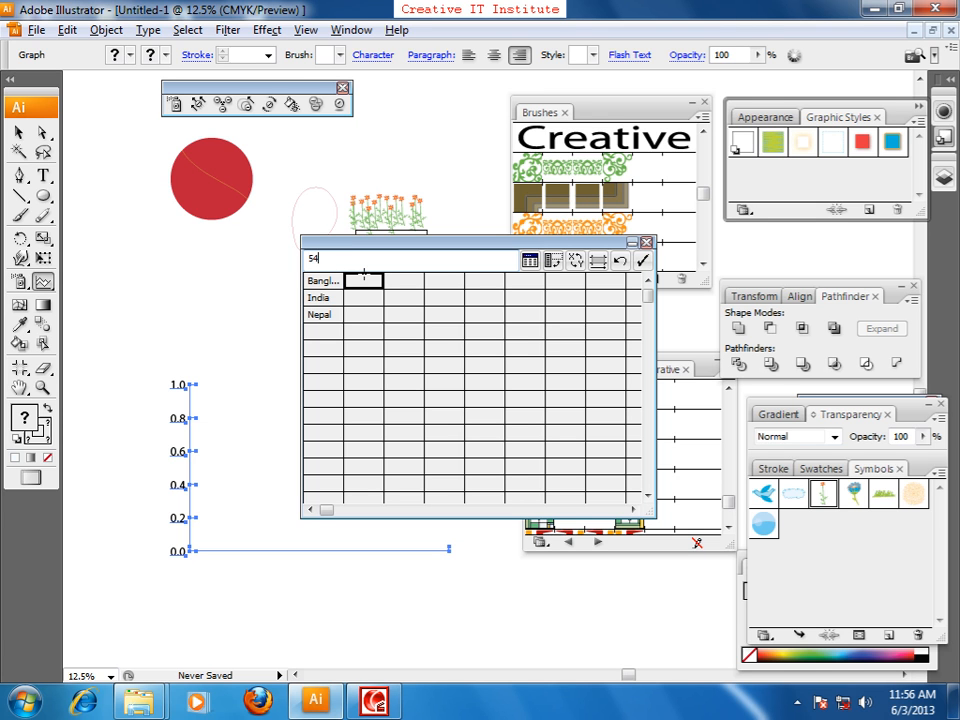
{"action": "key", "text": "Return"}
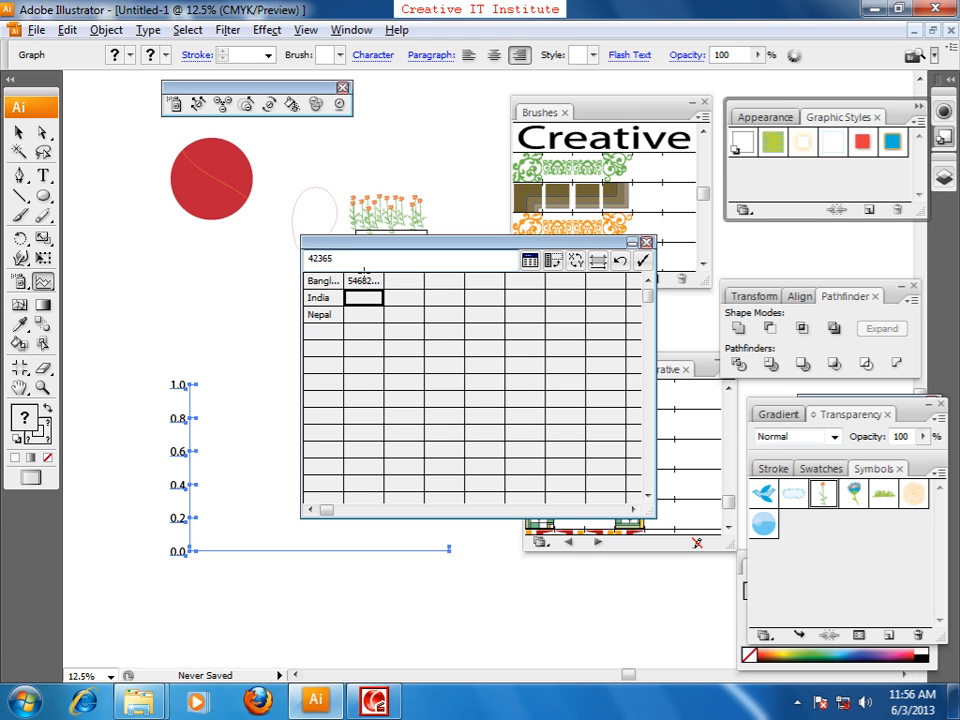
{"action": "key", "text": "Return"}
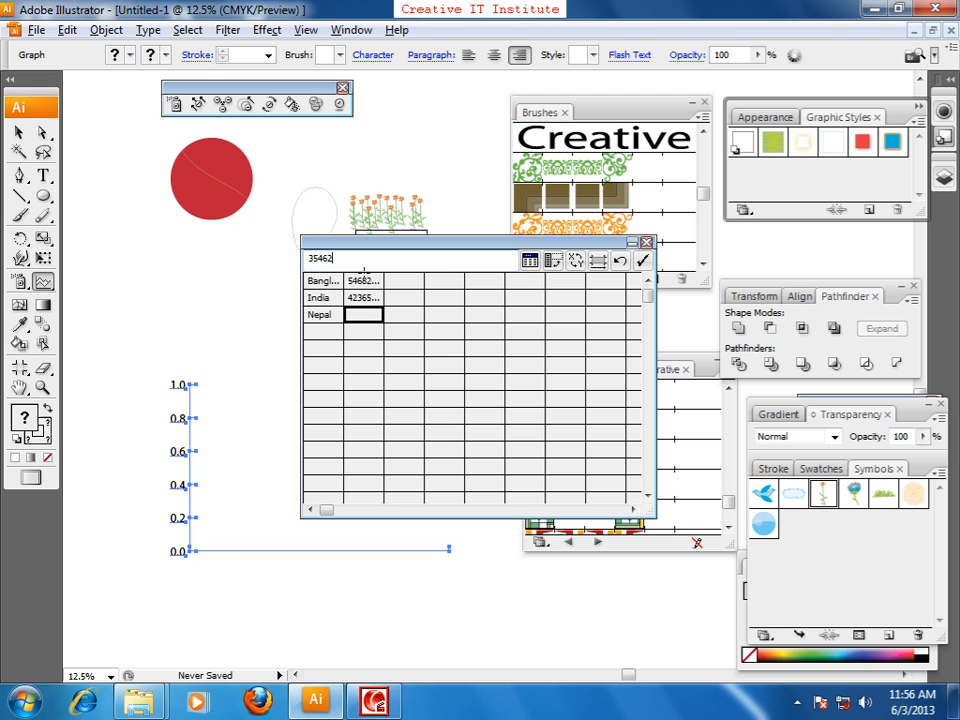
{"action": "left_click", "coordinate": [642, 260]}
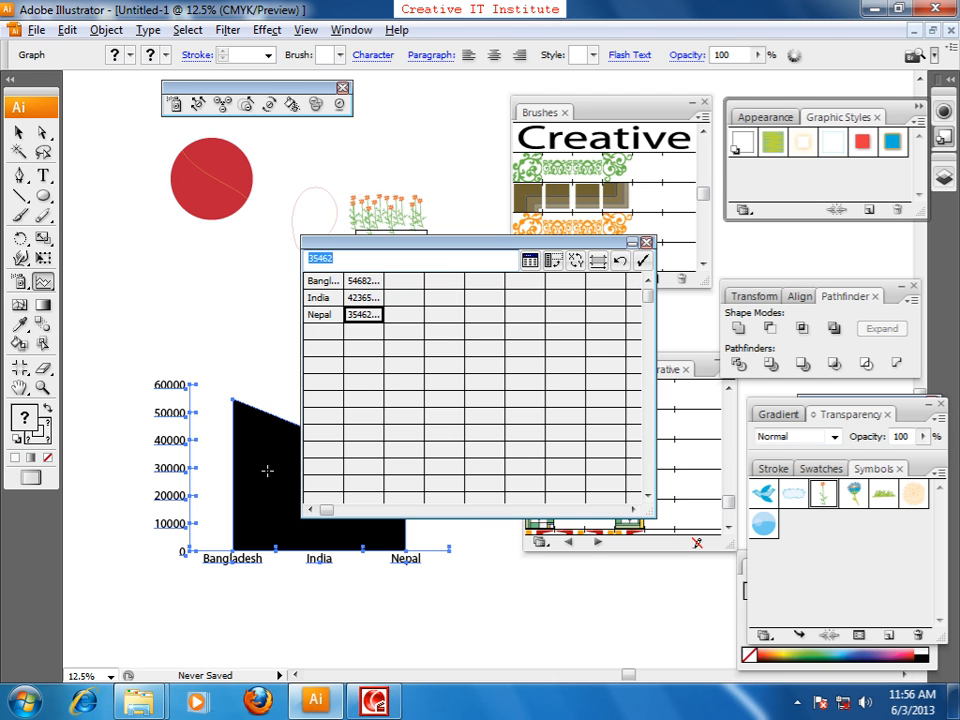
{"action": "left_click", "coordinate": [646, 242]}
{"action": "left_click", "coordinate": [18, 131]}
{"action": "left_click", "coordinate": [81, 221]}
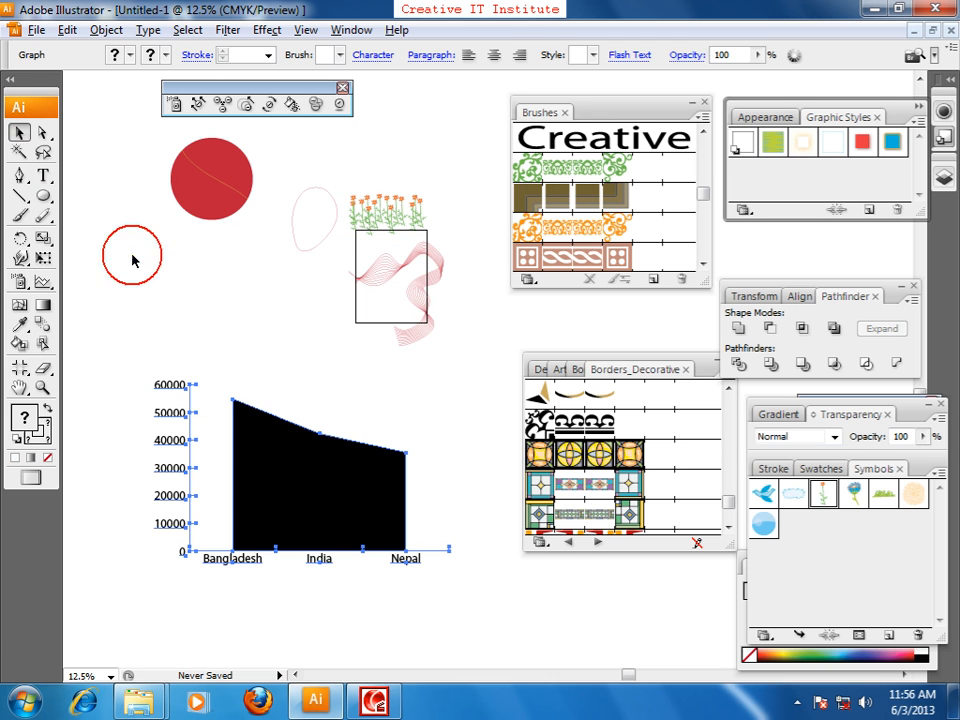
{"action": "left_click", "coordinate": [330, 541]}
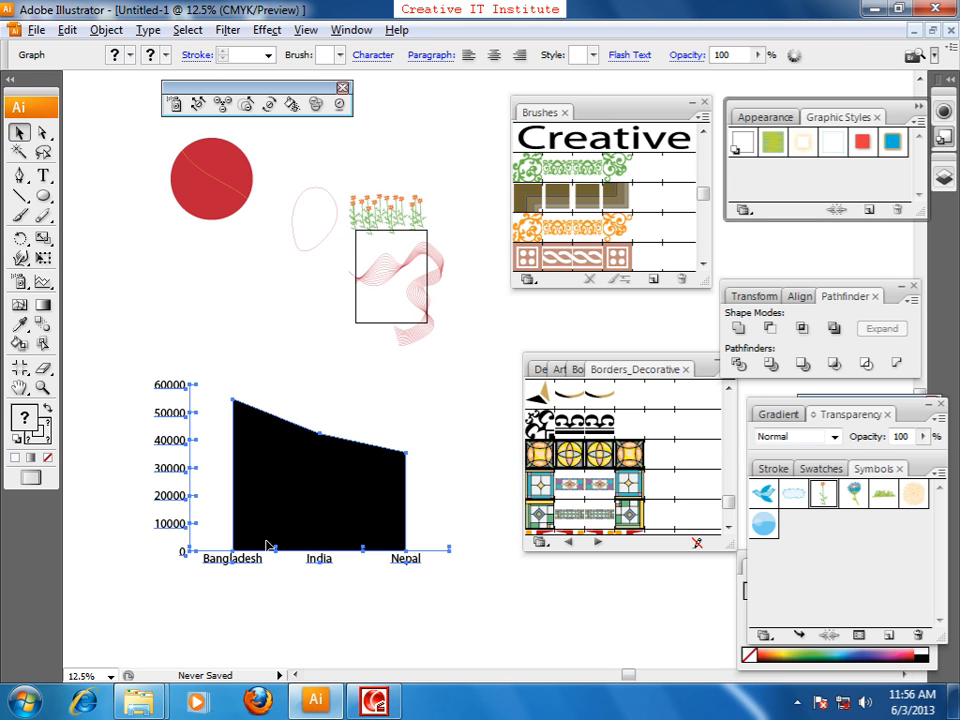
{"action": "right_click", "coordinate": [253, 462]}
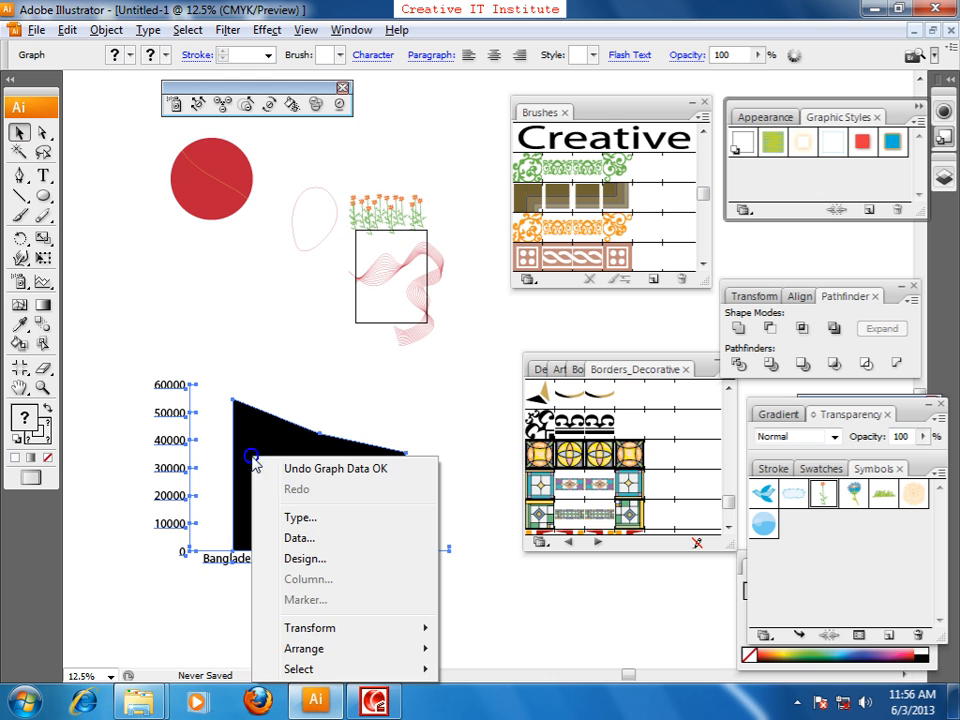
{"action": "left_click", "coordinate": [317, 561]}
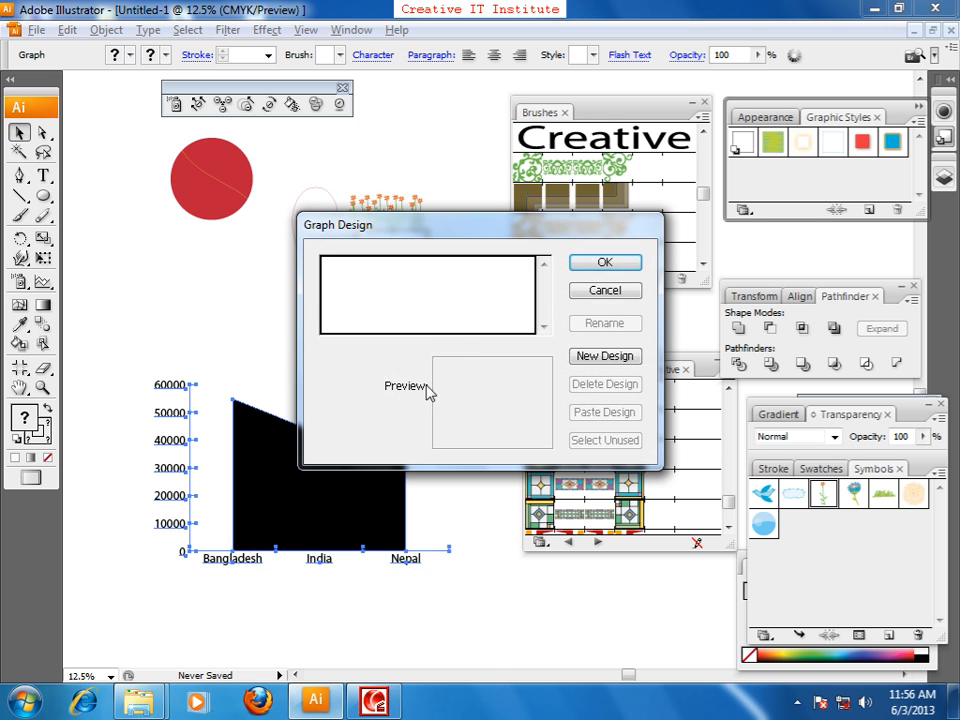
{"action": "left_click", "coordinate": [620, 292]}
Change the area graph's type to a stacked column graph.
{"action": "right_click", "coordinate": [250, 495]}
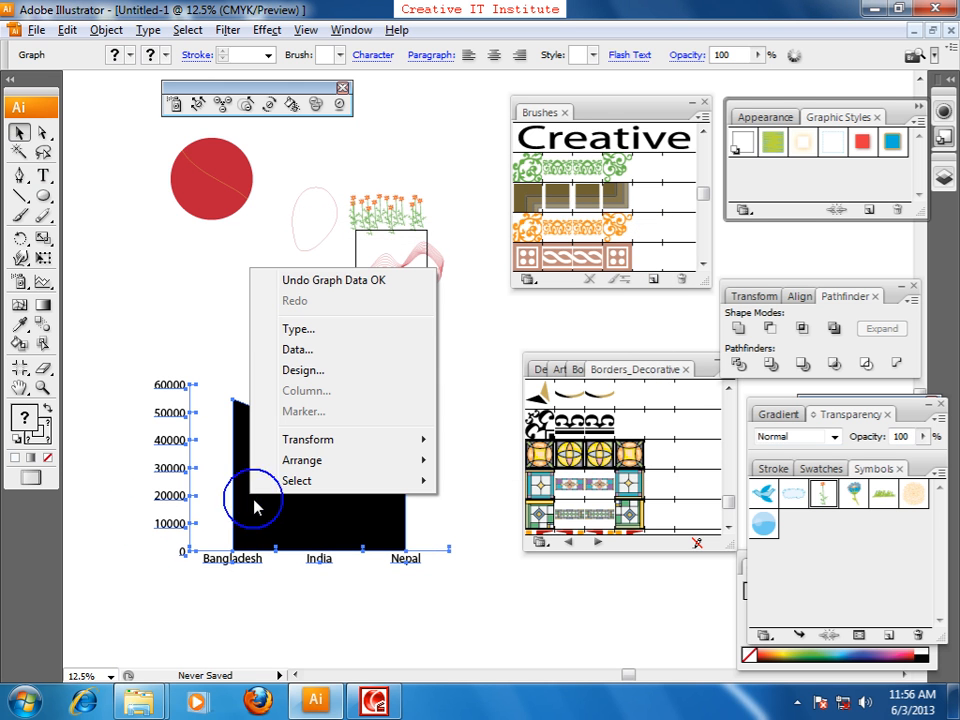
{"action": "left_click", "coordinate": [305, 329]}
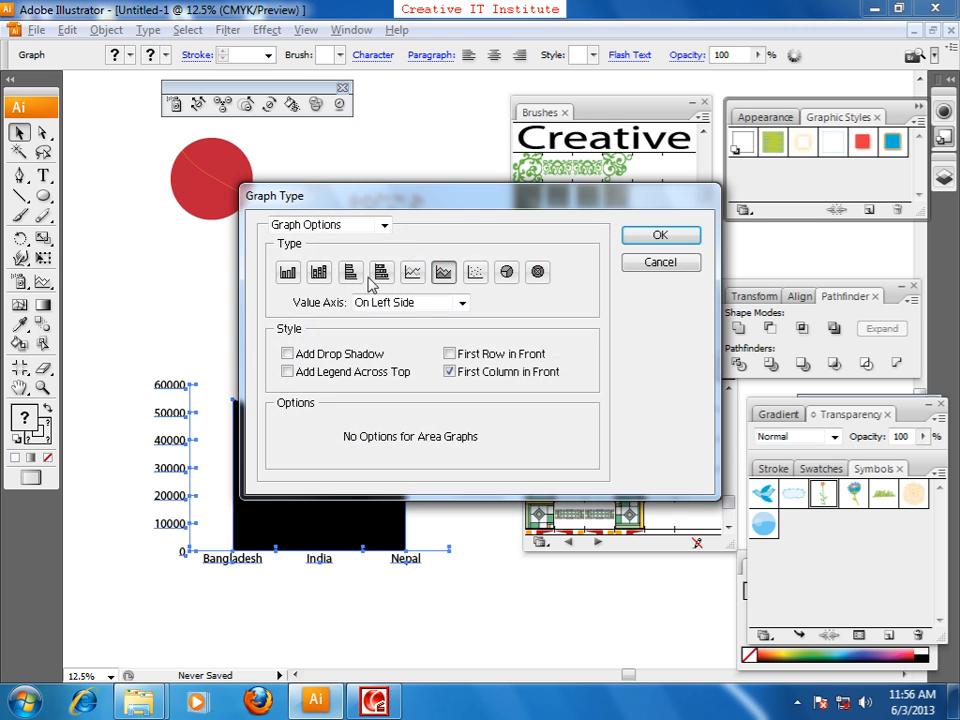
{"action": "left_click", "coordinate": [319, 271]}
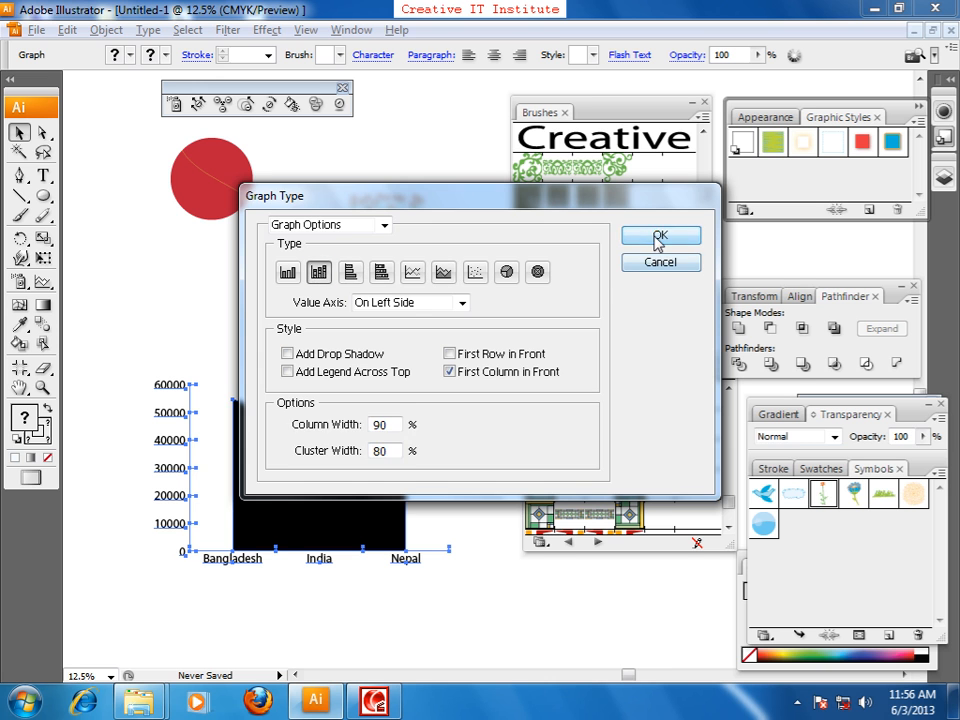
{"action": "left_click", "coordinate": [658, 238]}
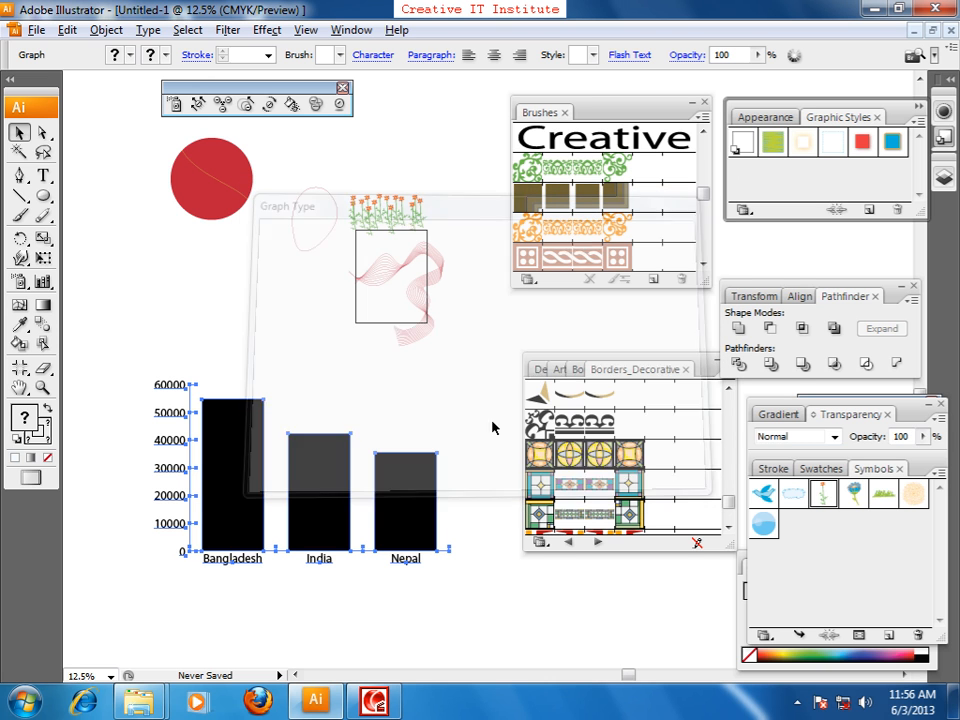
Select only the Bangladesh column, fill it with bright blue and switch its colour mode from grayscale to RGB.
{"action": "left_click", "coordinate": [42, 131]}
{"action": "left_click", "coordinate": [251, 396]}
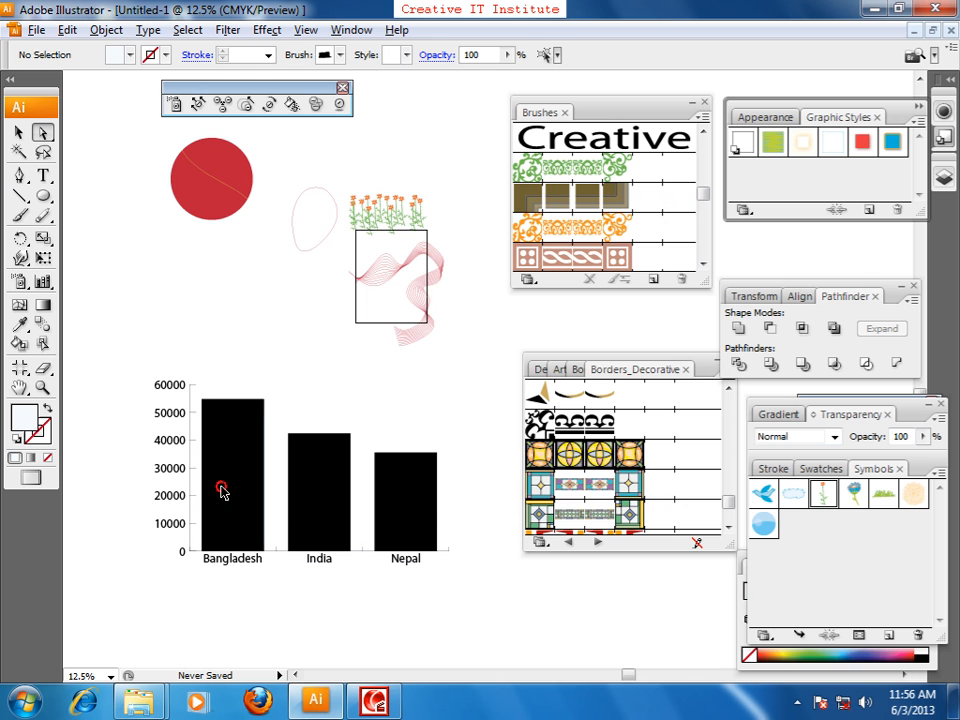
{"action": "left_click", "coordinate": [222, 492]}
{"action": "double_click", "coordinate": [24, 416]}
{"action": "left_click", "coordinate": [440, 286]}
{"action": "left_click_drag", "start_coordinate": [440, 286], "coordinate": [480, 241]}
{"action": "left_click", "coordinate": [643, 236]}
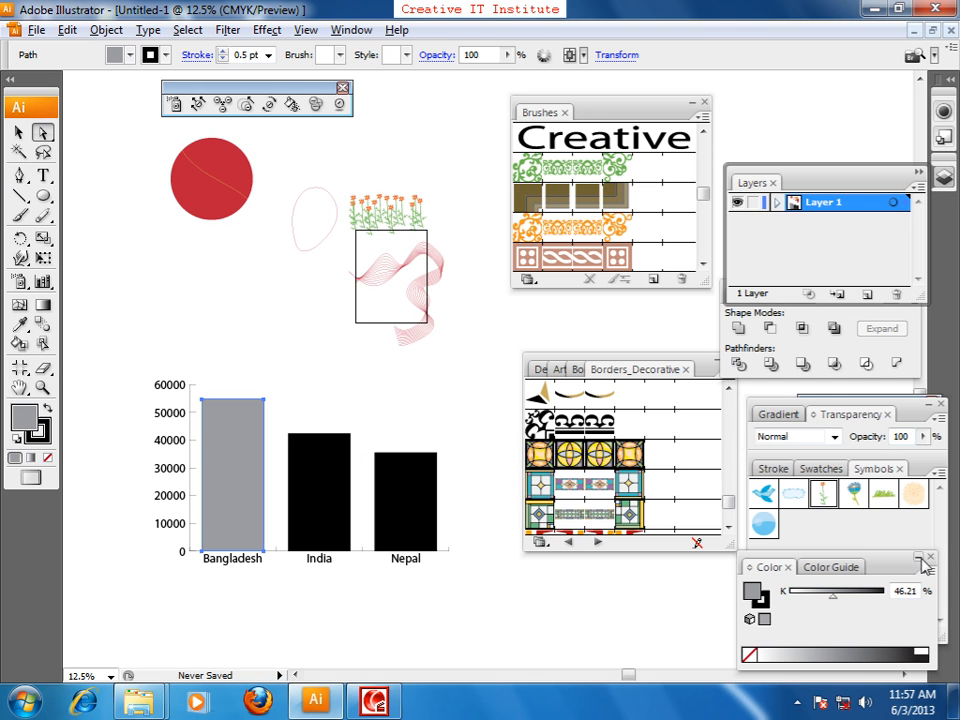
{"action": "left_click", "coordinate": [920, 570]}
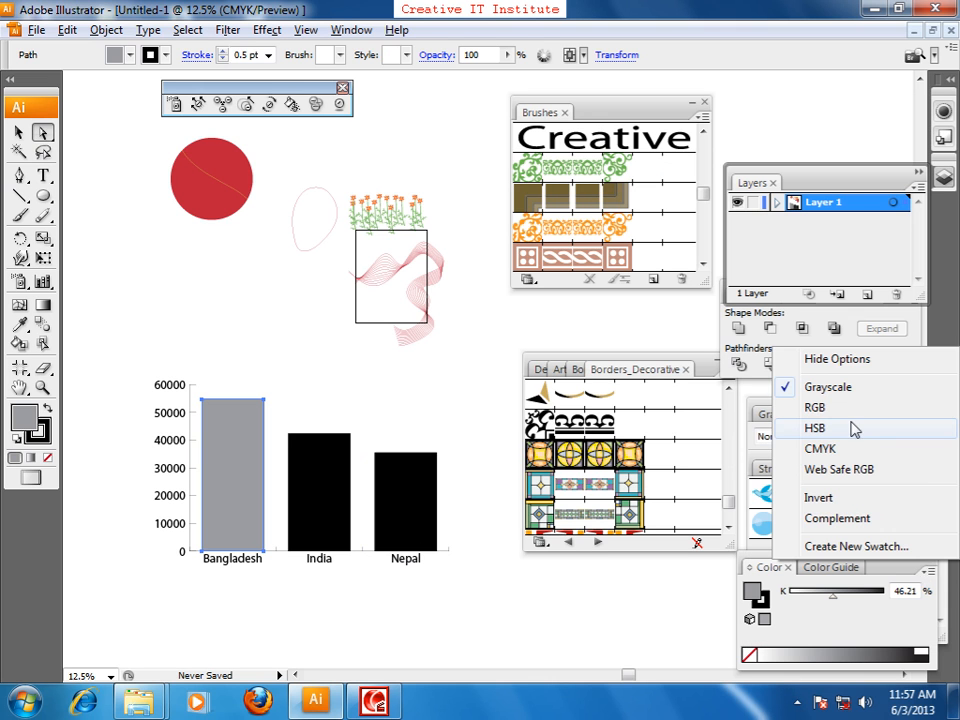
{"action": "left_click", "coordinate": [849, 406]}
Fill the India column with orange F95900 and switch its colour mode from grayscale to RGB.
{"action": "left_click", "coordinate": [328, 499]}
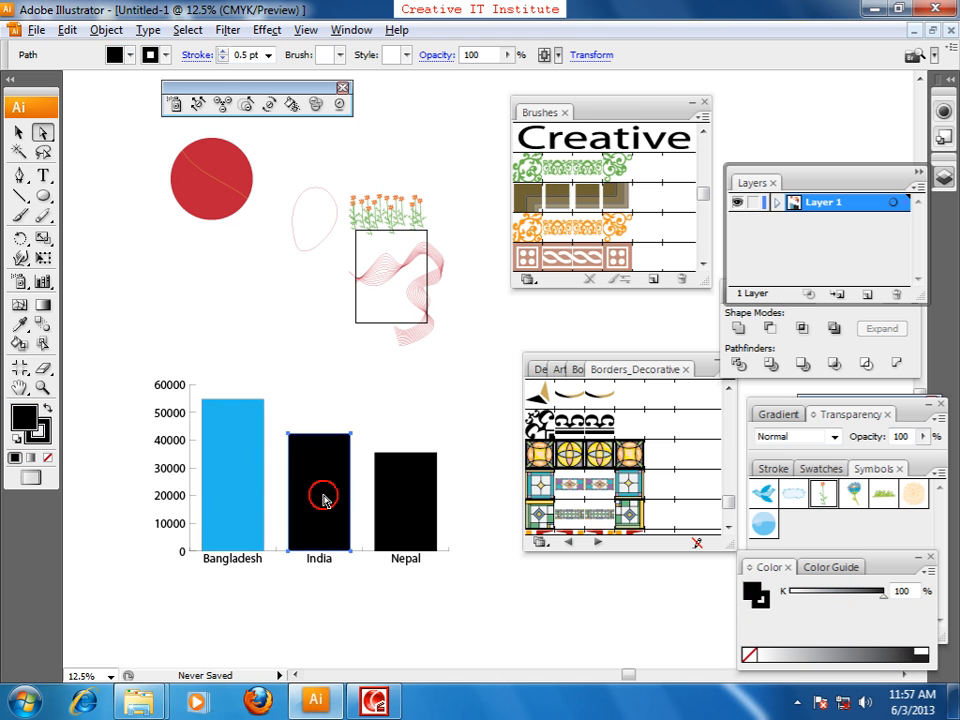
{"action": "double_click", "coordinate": [22, 410]}
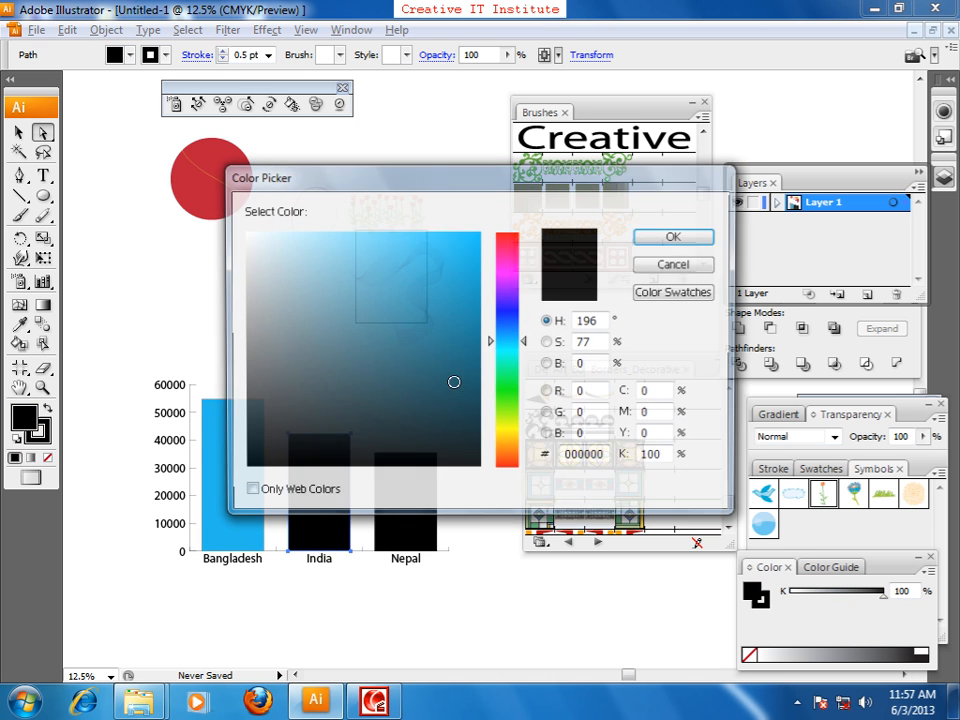
{"action": "left_click", "coordinate": [508, 456]}
{"action": "left_click", "coordinate": [487, 236]}
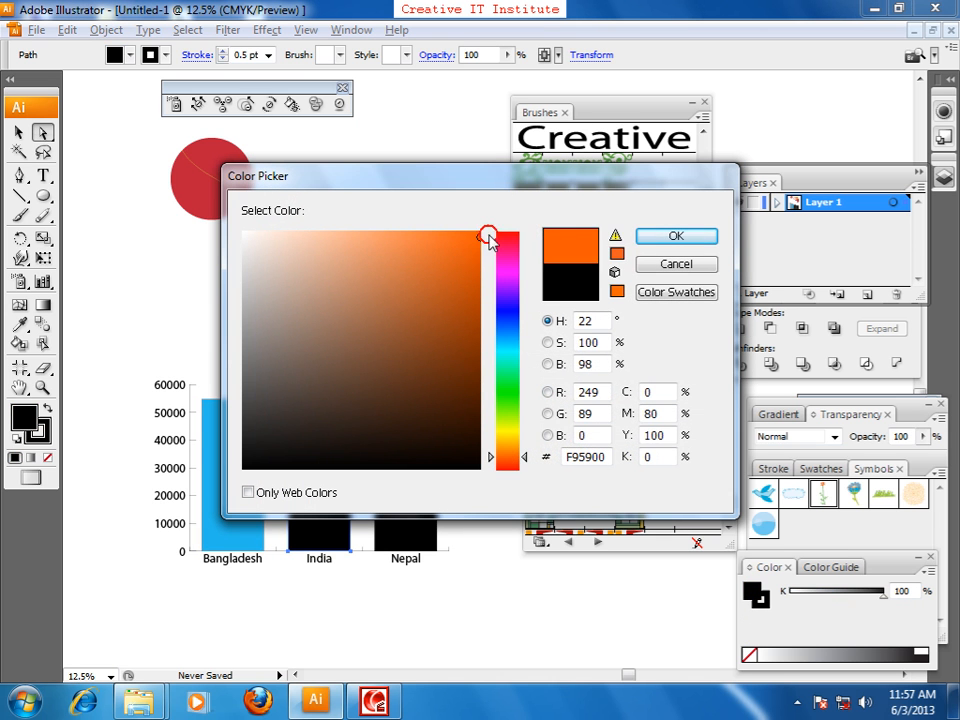
{"action": "left_click", "coordinate": [675, 240]}
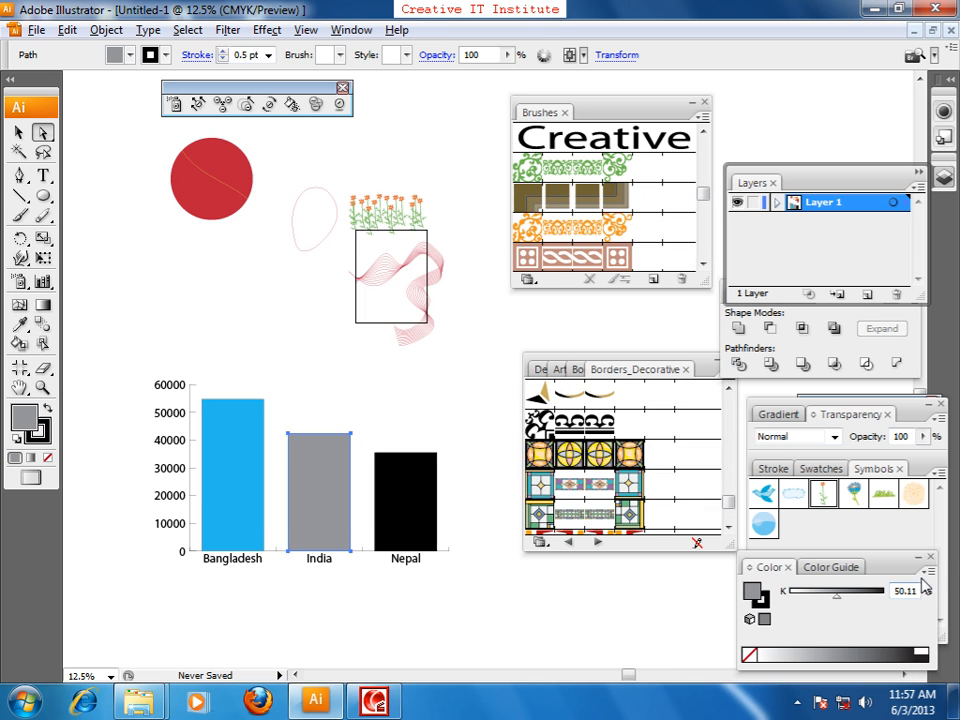
{"action": "left_click", "coordinate": [926, 570]}
{"action": "left_click", "coordinate": [767, 413]}
Fill the Nepal column with dark green 287704, switch its colour mode from grayscale to RGB, and deselect it.
{"action": "left_click", "coordinate": [413, 508]}
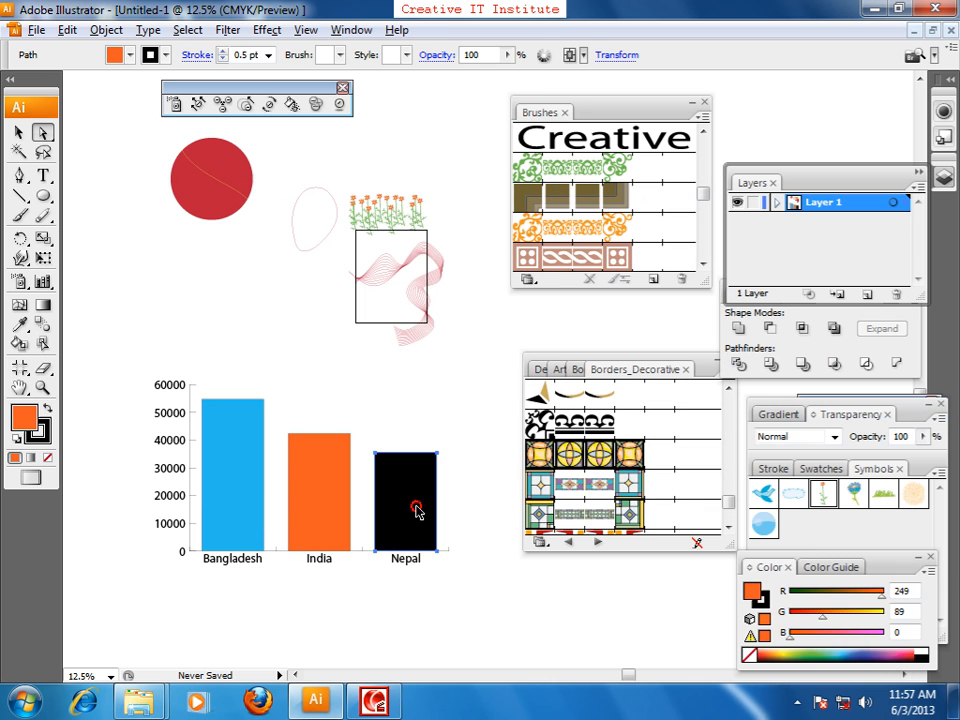
{"action": "double_click", "coordinate": [30, 414]}
{"action": "left_click", "coordinate": [455, 244]}
{"action": "left_click", "coordinate": [461, 232]}
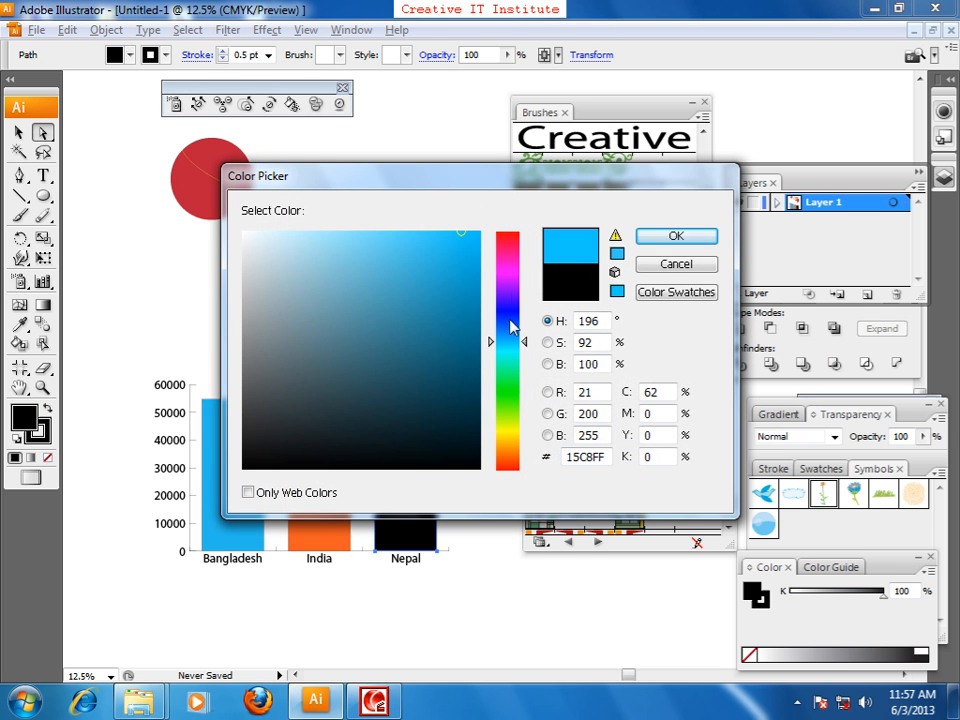
{"action": "left_click", "coordinate": [508, 403]}
{"action": "left_click", "coordinate": [473, 359]}
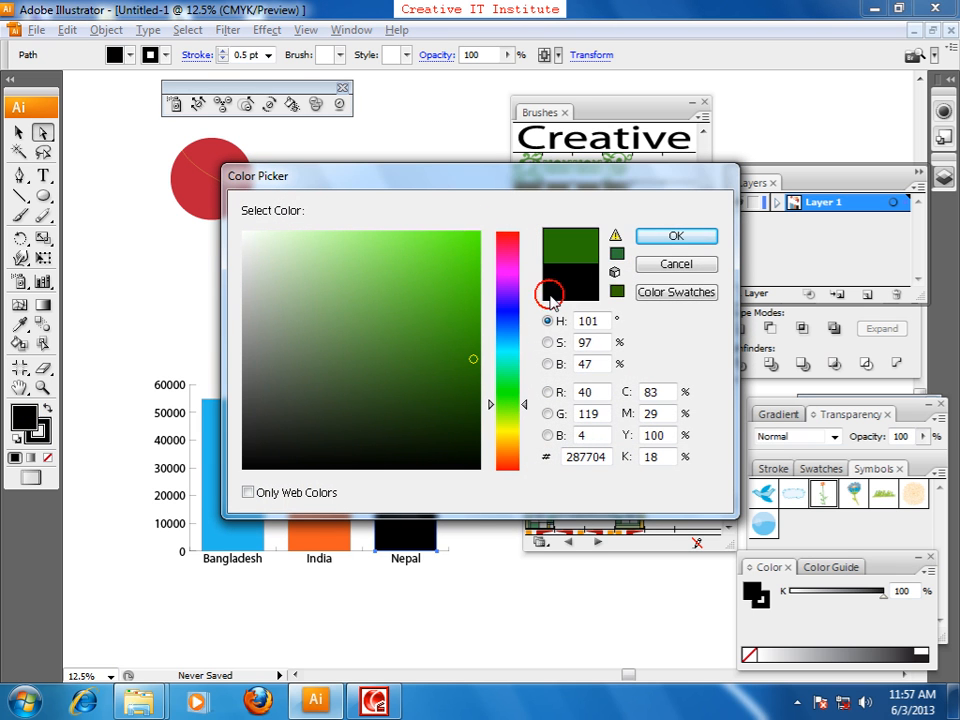
{"action": "left_click", "coordinate": [678, 240]}
{"action": "left_click", "coordinate": [929, 571]}
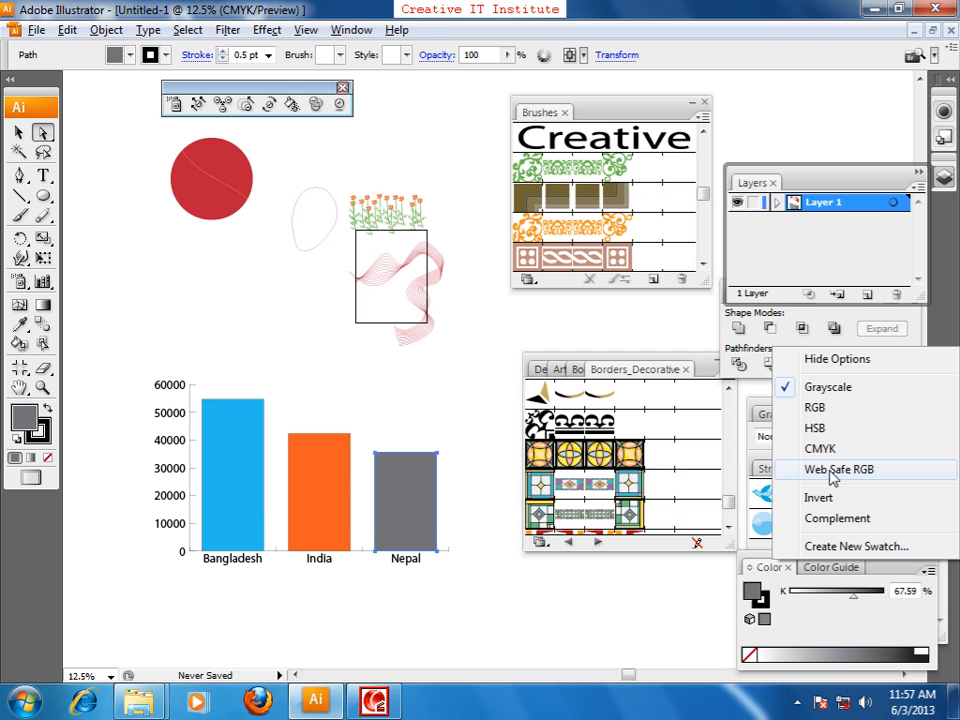
{"action": "left_click", "coordinate": [815, 407]}
{"action": "left_click", "coordinate": [439, 579]}
Select the entire column graph and delete it from the canvas.
{"action": "left_click", "coordinate": [18, 131]}
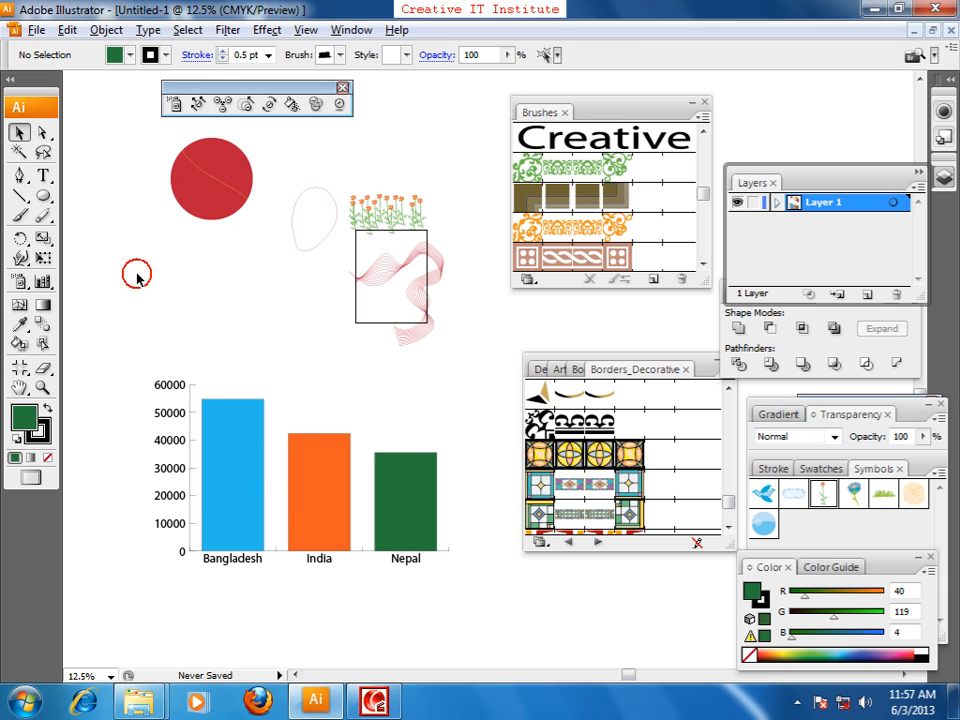
{"action": "left_click_drag", "start_coordinate": [140, 390], "coordinate": [62, 420]}
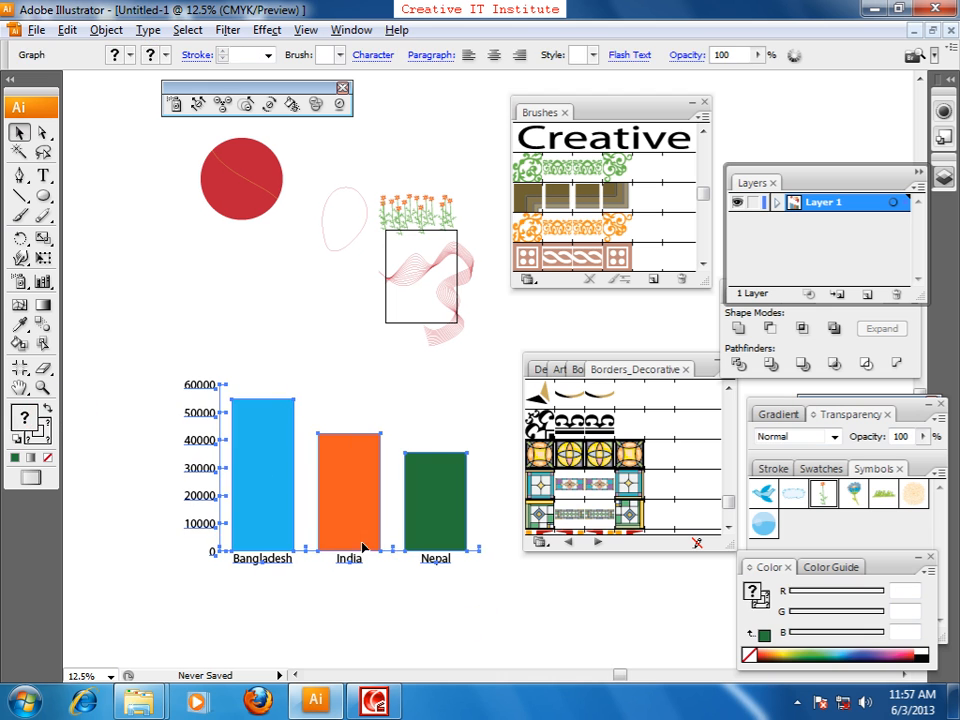
{"action": "left_click", "coordinate": [374, 617]}
{"action": "left_click", "coordinate": [283, 543]}
{"action": "key", "text": "Delete"}
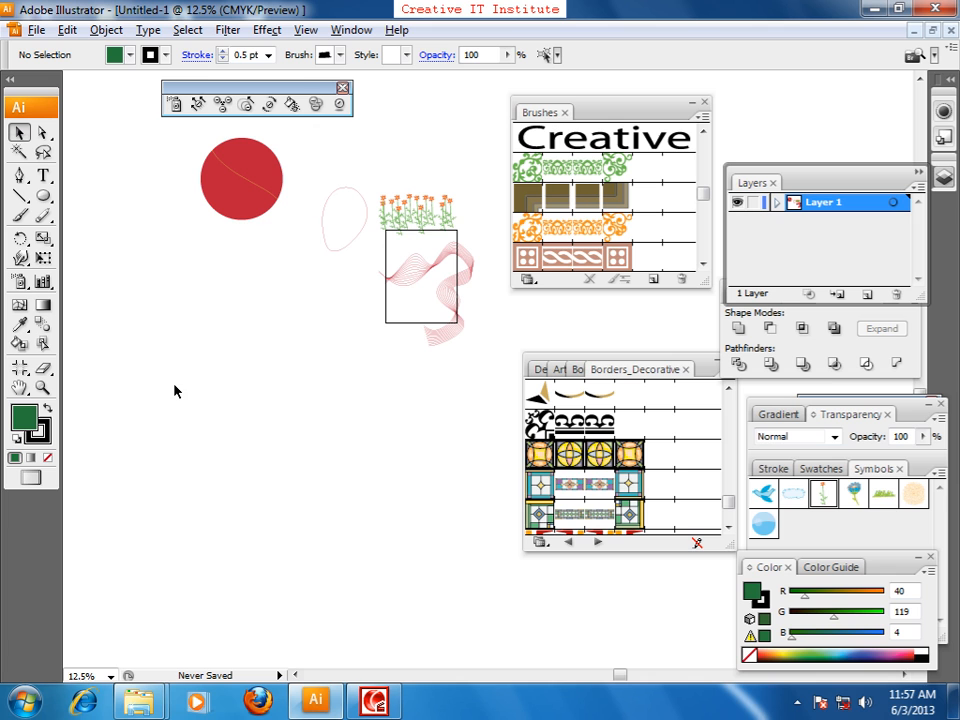
Measure the red circle's height and the distance from its edge to the neighbouring oval outline with the Measure tool.
{"action": "left_click", "coordinate": [26, 329]}
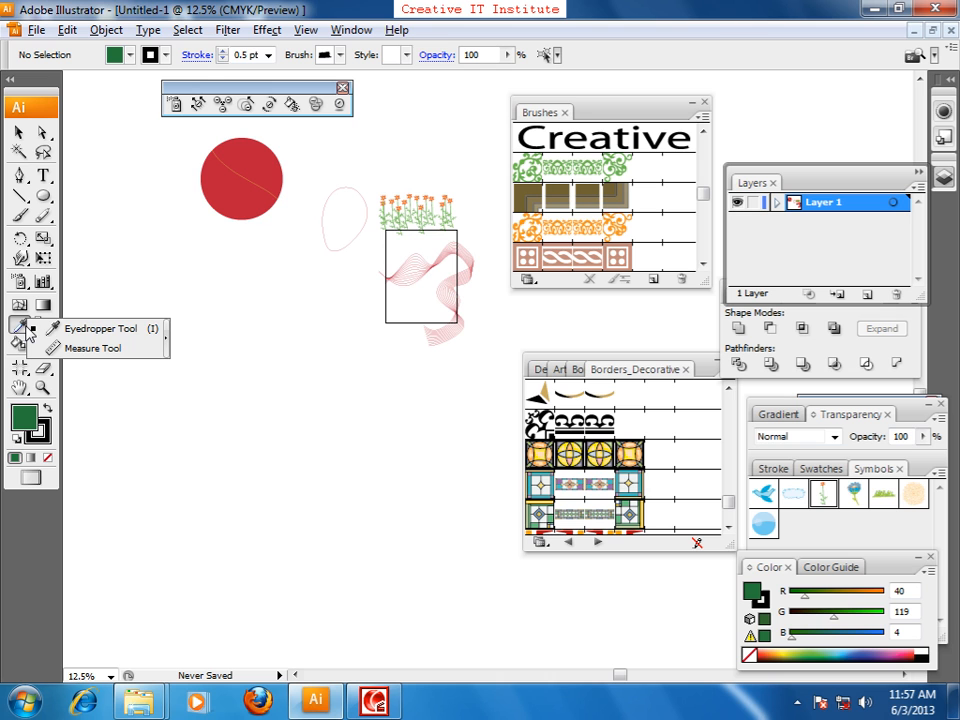
{"action": "left_click", "coordinate": [66, 348]}
{"action": "scroll", "coordinate": [317, 349], "scroll_direction": "up", "scroll_amount": 3}
{"action": "key", "text": "ctrl+equal"}
{"action": "key", "text": "ctrl+equal"}
{"action": "left_click_drag", "start_coordinate": [214, 260], "coordinate": [559, 525]}
{"action": "left_click", "coordinate": [417, 485]}
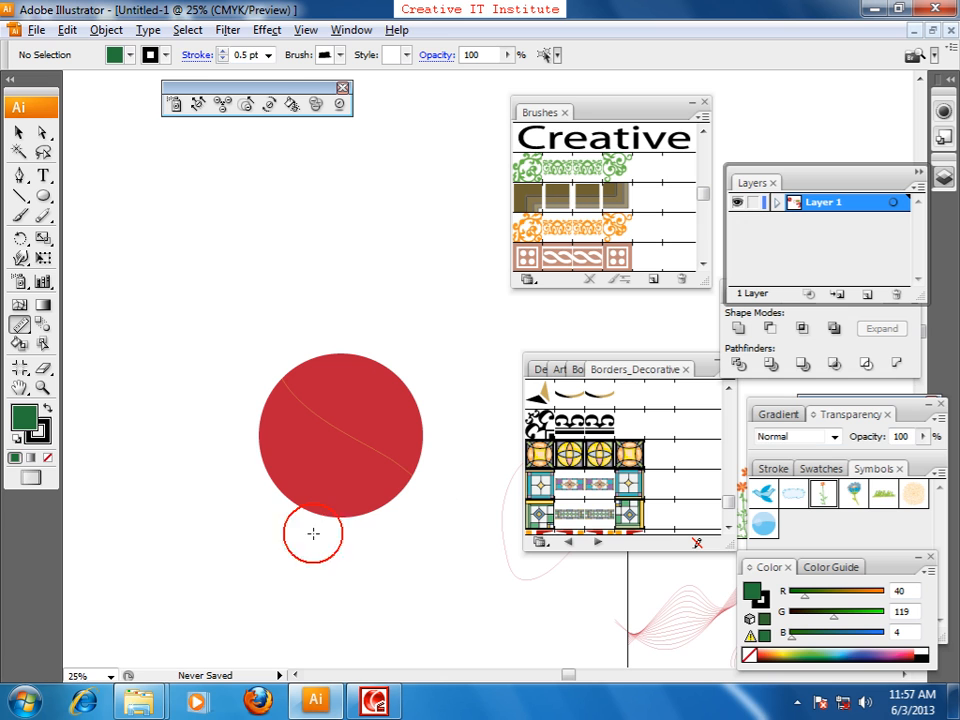
{"action": "left_click_drag", "start_coordinate": [331, 514], "coordinate": [345, 352]}
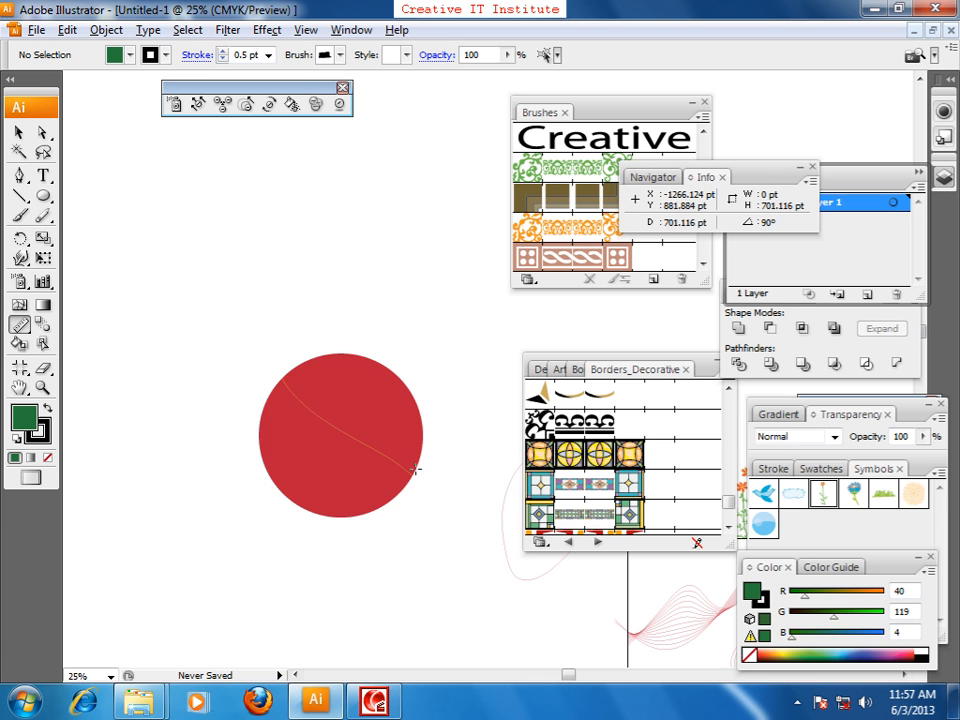
{"action": "mouse_move", "coordinate": [415, 469]}
{"action": "left_mouse_down"}
{"action": "mouse_move", "coordinate": [504, 495]}
{"action": "mouse_move", "coordinate": [467, 474]}
{"action": "mouse_move", "coordinate": [504, 499]}
{"action": "left_mouse_up"}
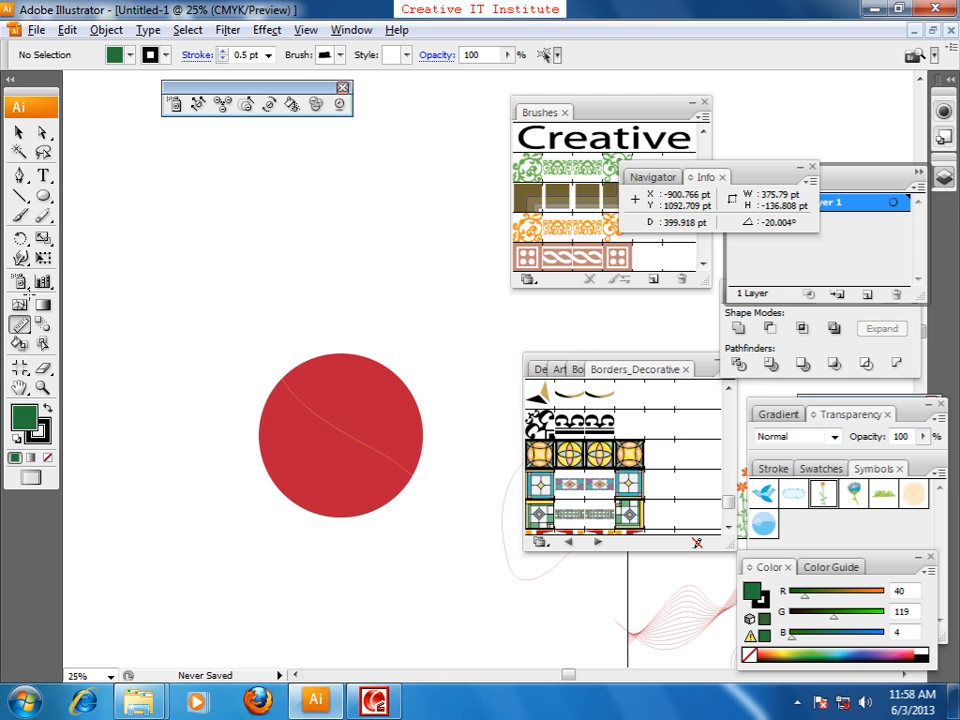
{"action": "left_click_drag", "start_coordinate": [22, 325], "coordinate": [30, 331]}
{"action": "left_click", "coordinate": [45, 325]}
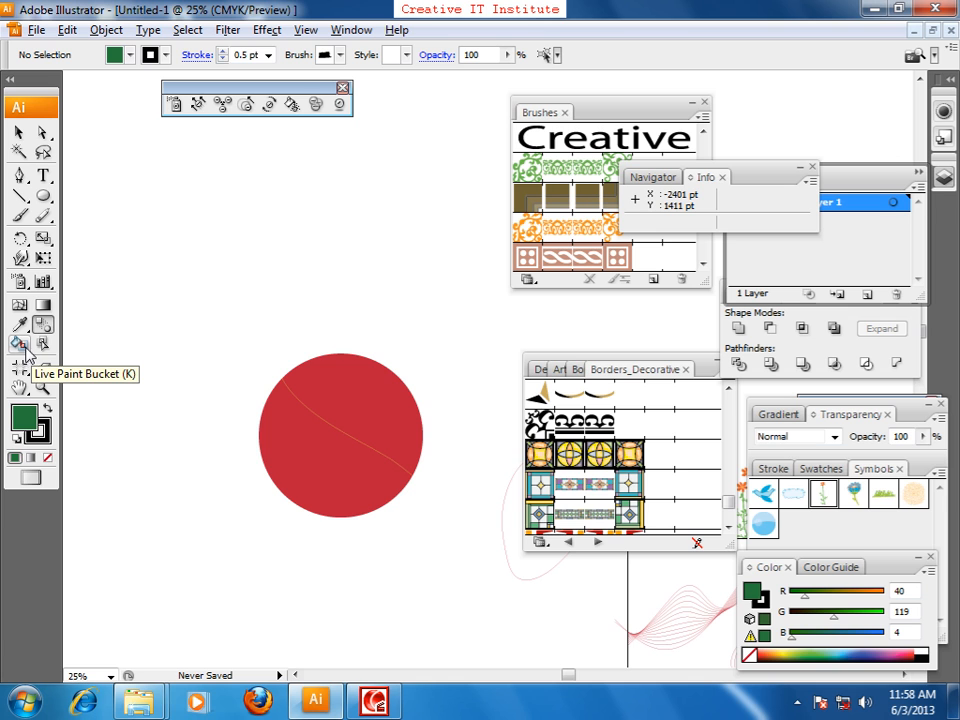
{"action": "left_click", "coordinate": [21, 345]}
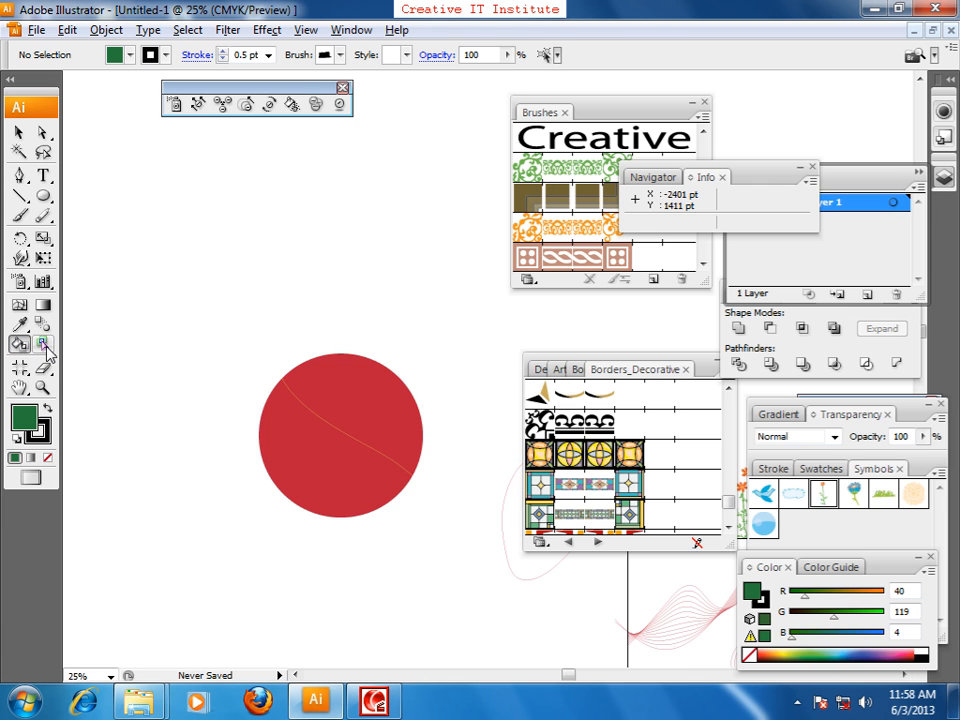
{"action": "left_click", "coordinate": [45, 345]}
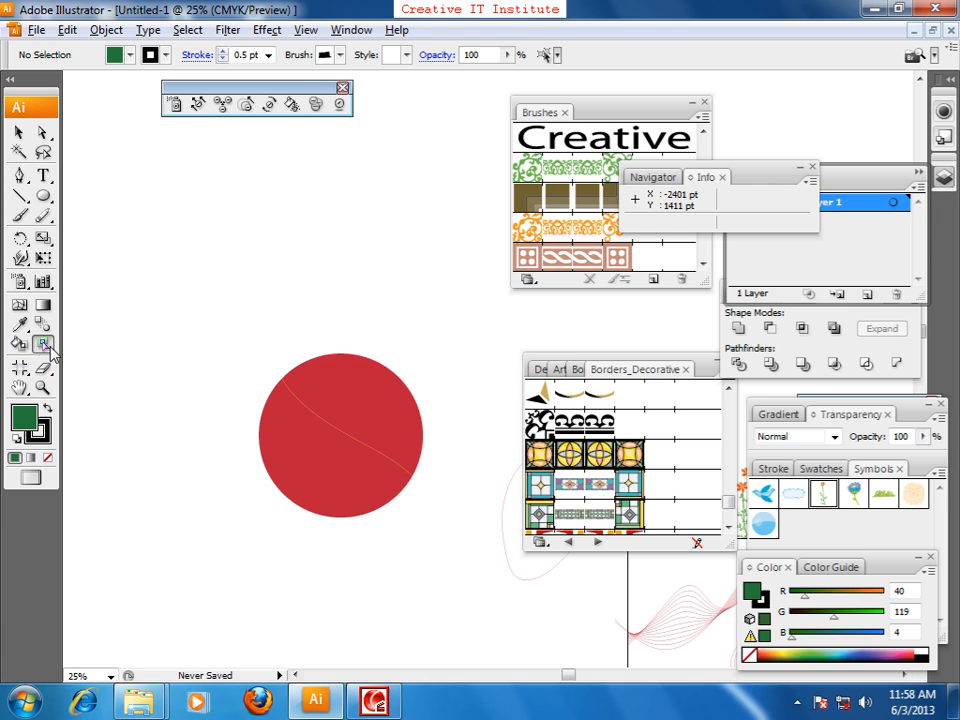
Select the red circle together with the curved line across it and delete them.
{"action": "left_click", "coordinate": [17, 132]}
{"action": "left_click_drag", "start_coordinate": [184, 253], "coordinate": [378, 437]}
{"action": "key", "text": "Delete"}
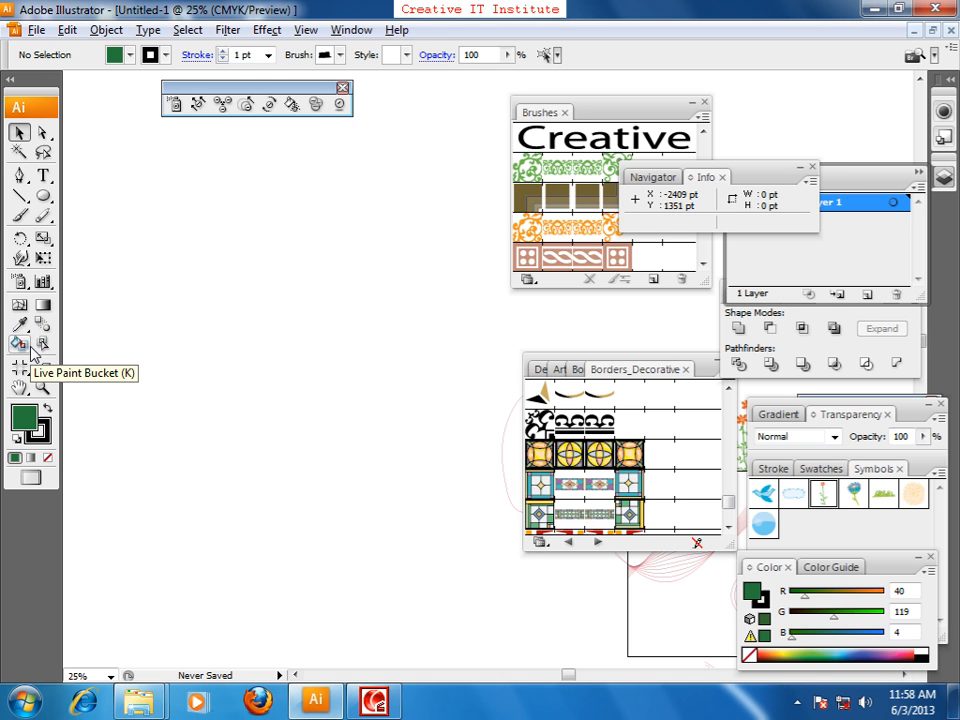
{"action": "left_click", "coordinate": [375, 701]}
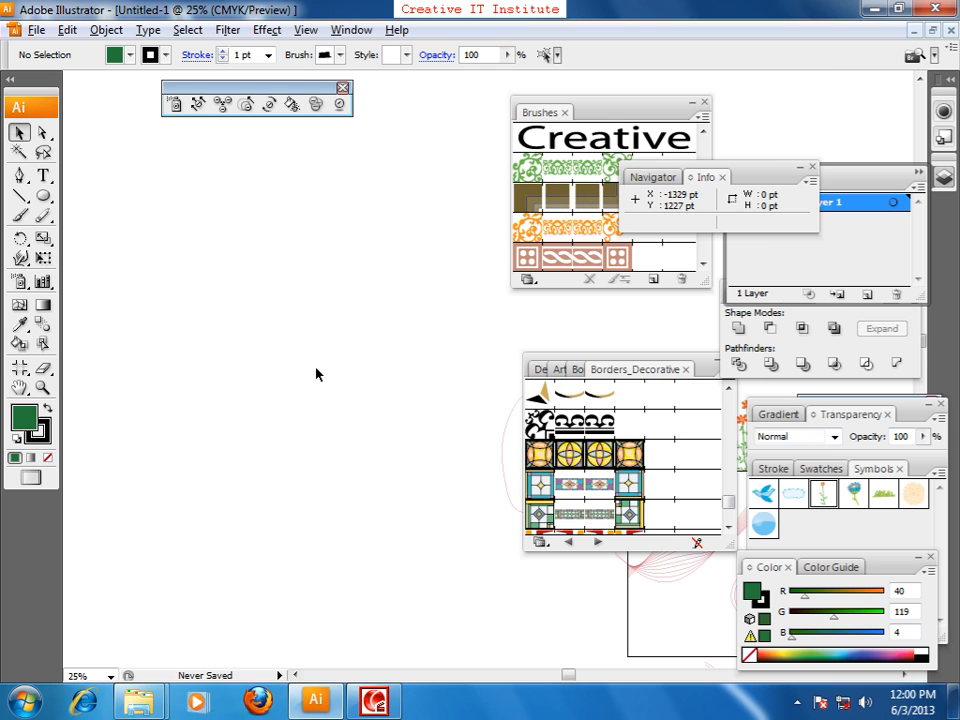
{"action": "left_click", "coordinate": [119, 316]}
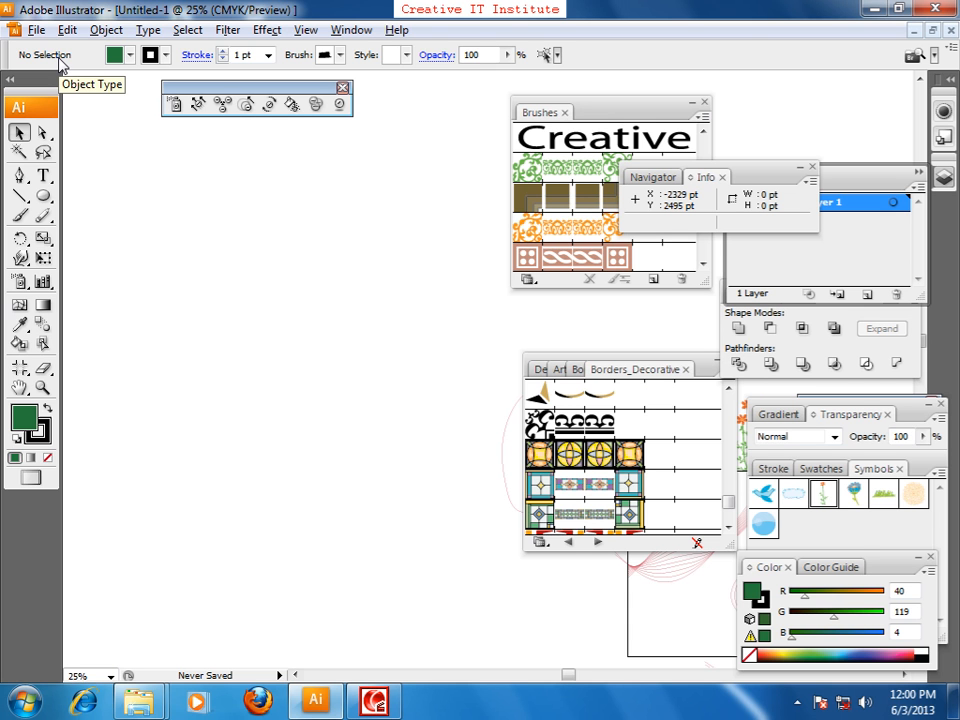
Place the image 007_cartoon_fish_01%5B1%5D.gif from the Desktop into the document, embedded instead of linked.
{"action": "left_click", "coordinate": [36, 30]}
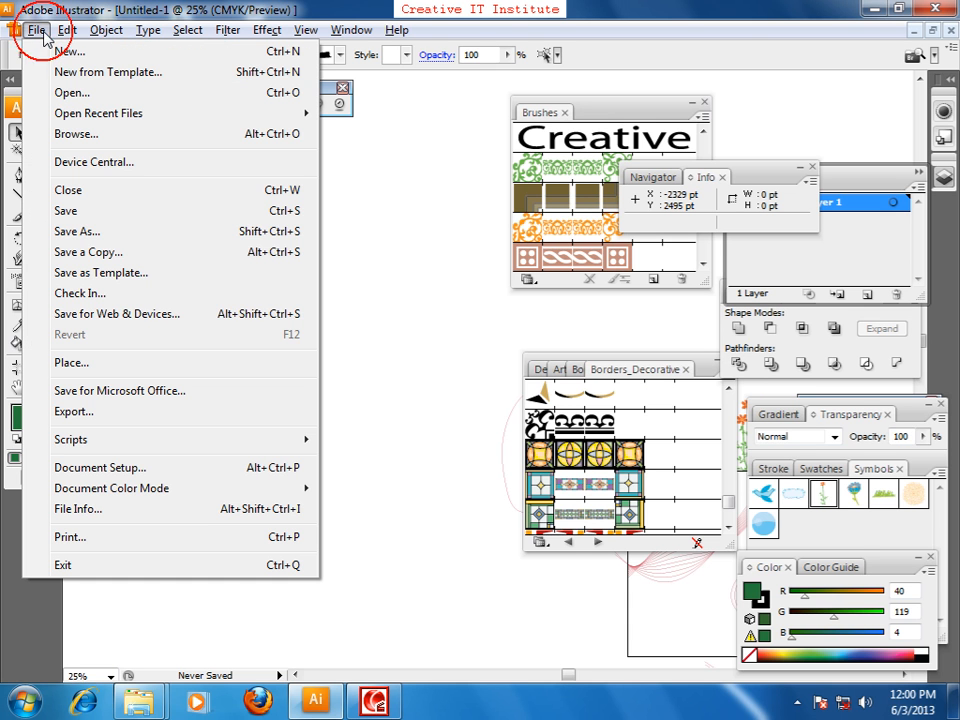
{"action": "left_click", "coordinate": [74, 364]}
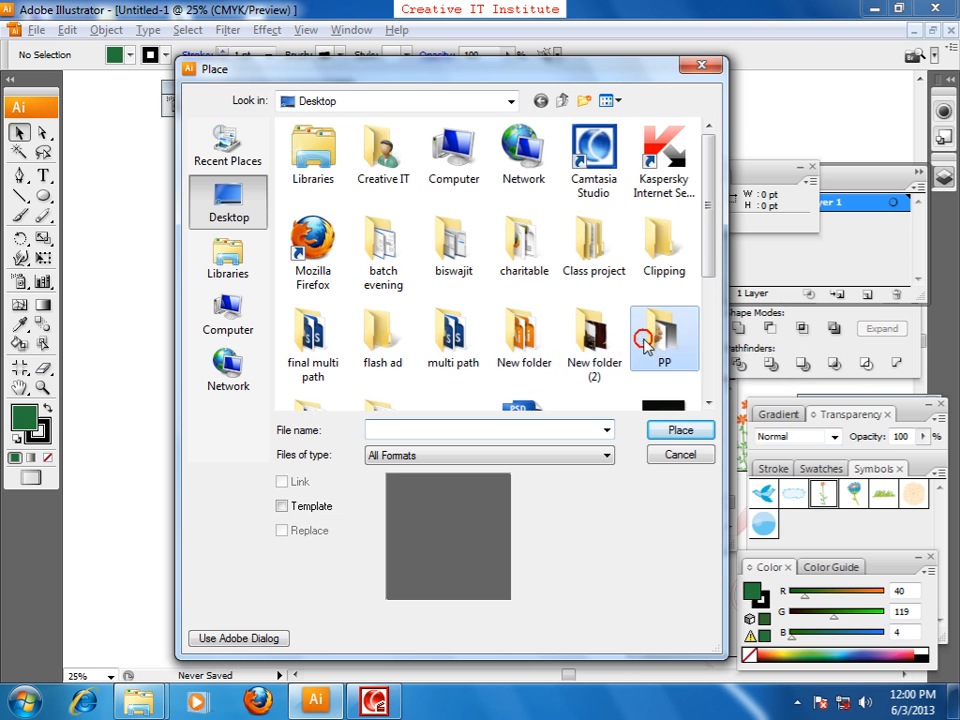
{"action": "scroll", "coordinate": [645, 343], "scroll_direction": "down", "scroll_amount": 3}
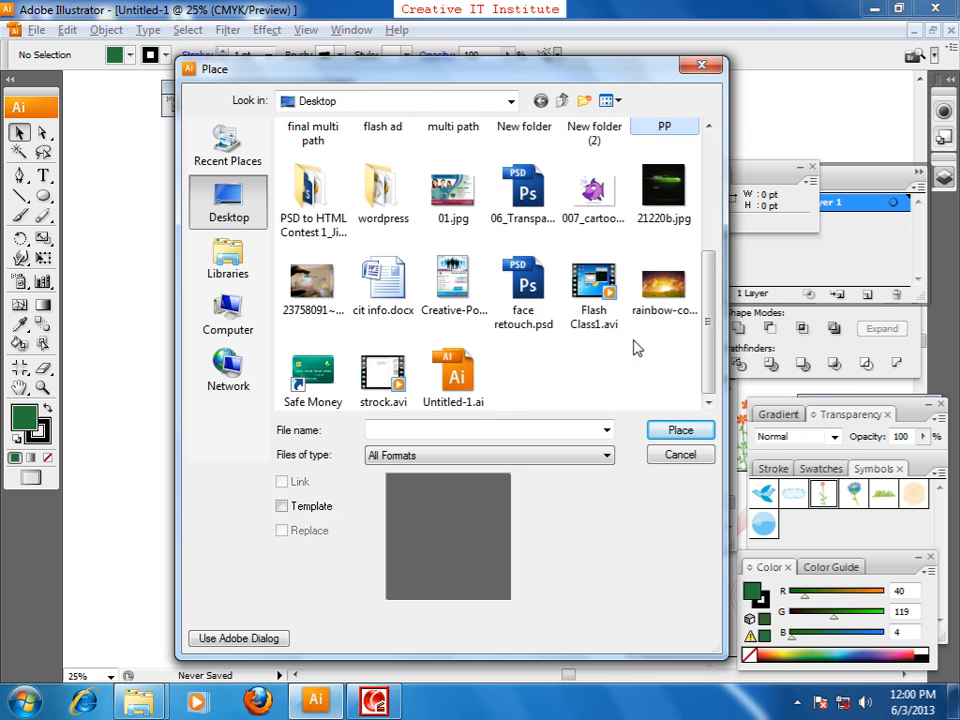
{"action": "scroll", "coordinate": [567, 333], "scroll_direction": "up", "scroll_amount": 2}
{"action": "left_click", "coordinate": [572, 330]}
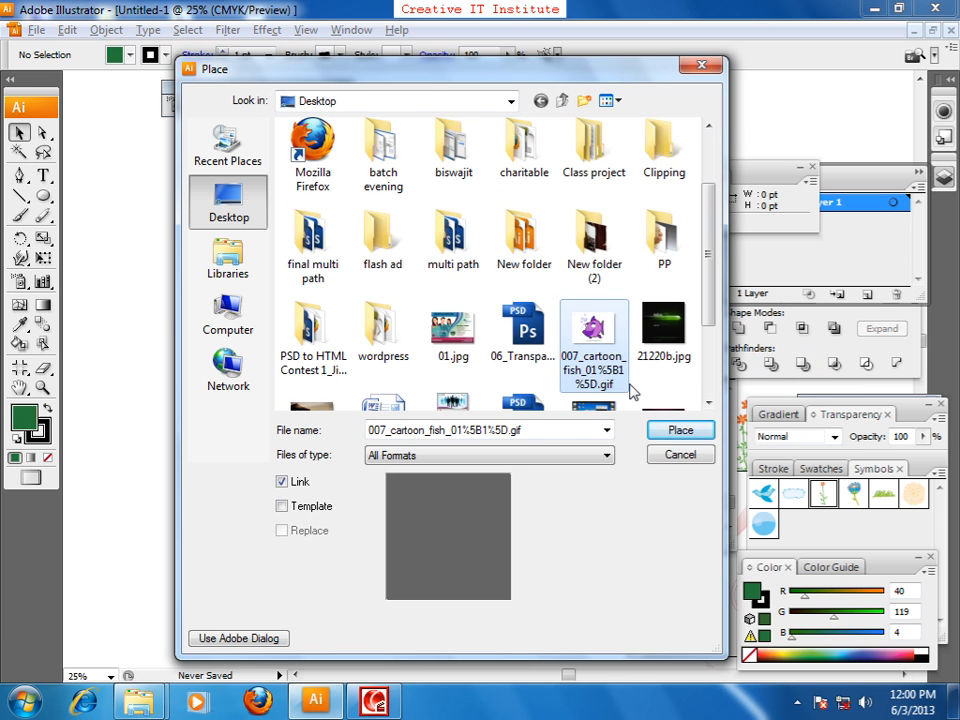
{"action": "left_click", "coordinate": [281, 481]}
{"action": "left_click", "coordinate": [672, 428]}
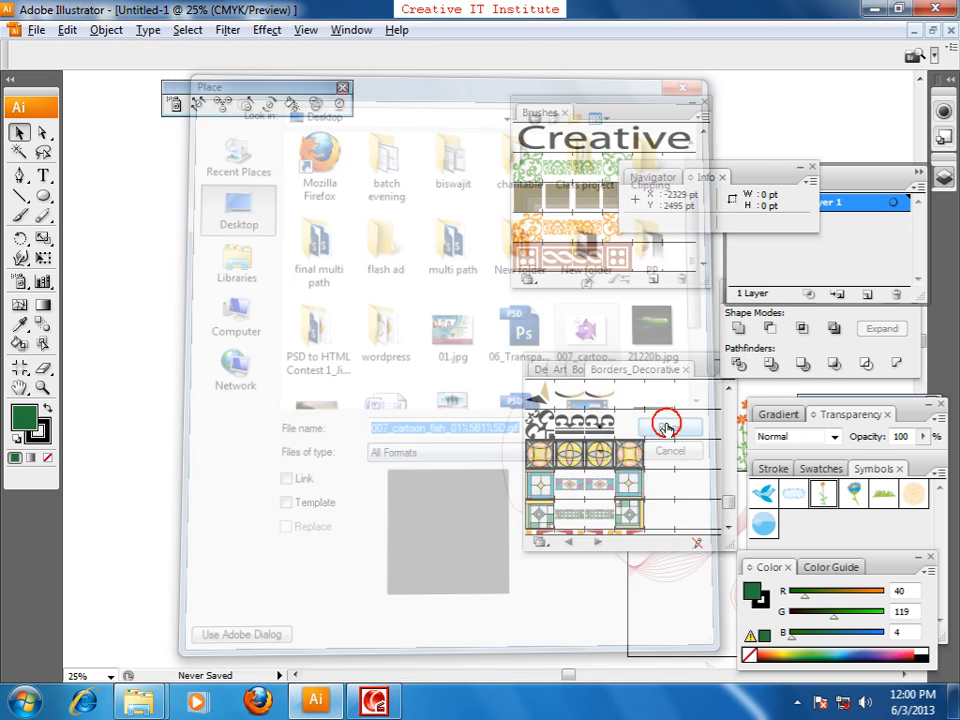
Examine the placed fish image up close, looking at how its edges and outlines render at high magnification.
{"action": "left_click_drag", "start_coordinate": [448, 406], "coordinate": [189, 260]}
{"action": "left_click_drag", "start_coordinate": [202, 281], "coordinate": [384, 390]}
{"action": "left_click_drag", "start_coordinate": [231, 335], "coordinate": [439, 445]}
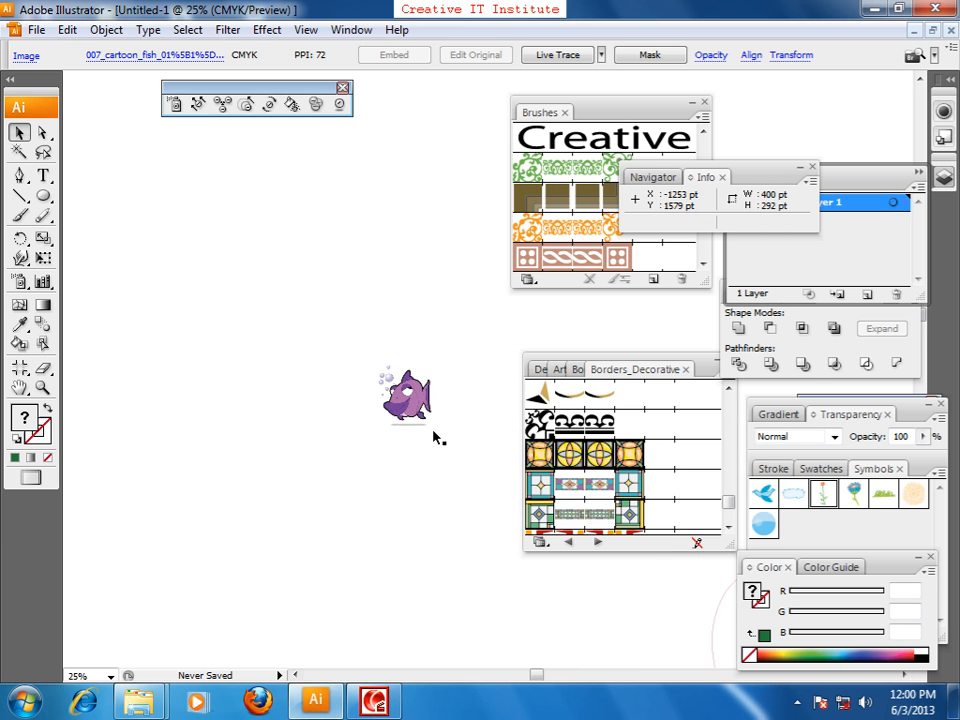
{"action": "key", "text": "ctrl+plus"}
{"action": "key", "text": "ctrl+plus"}
{"action": "key", "text": "ctrl+plus"}
{"action": "key", "text": "ctrl+plus"}
{"action": "key", "text": "ctrl+plus"}
{"action": "left_click_drag", "start_coordinate": [185, 505], "coordinate": [418, 446]}
{"action": "scroll", "coordinate": [356, 446], "scroll_direction": "up", "scroll_amount": 2}
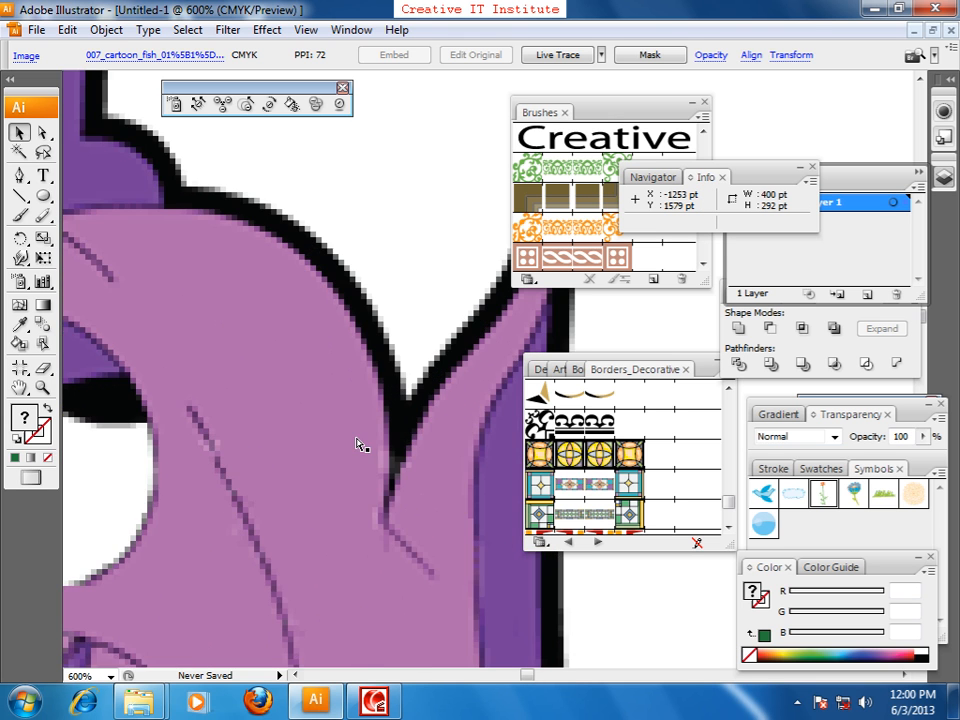
{"action": "scroll", "coordinate": [393, 447], "scroll_direction": "down", "scroll_amount": 3}
{"action": "left_click_drag", "start_coordinate": [435, 558], "coordinate": [69, 287]}
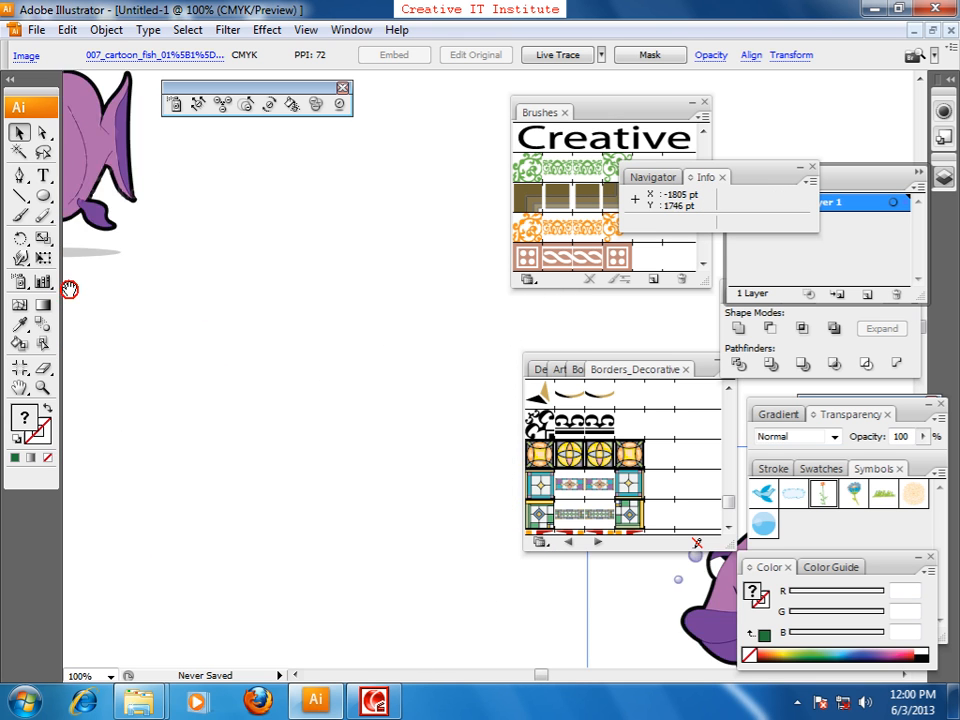
{"action": "left_click_drag", "start_coordinate": [355, 665], "coordinate": [169, 484]}
{"action": "left_click_drag", "start_coordinate": [589, 627], "coordinate": [315, 489]}
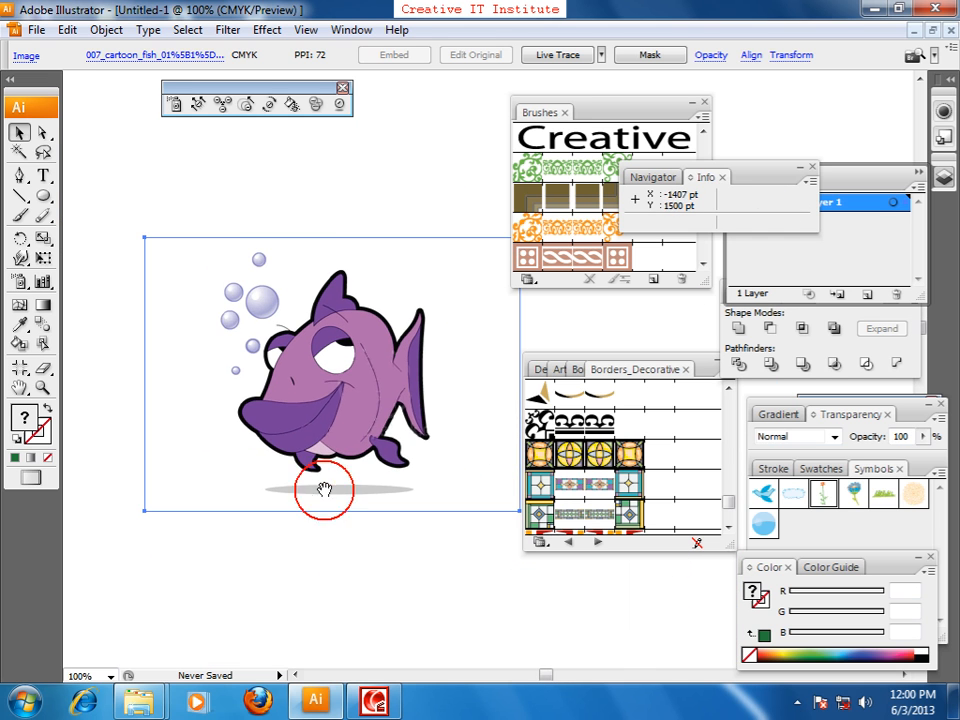
{"action": "key", "text": "ctrl+plus"}
{"action": "left_click_drag", "start_coordinate": [223, 409], "coordinate": [340, 440]}
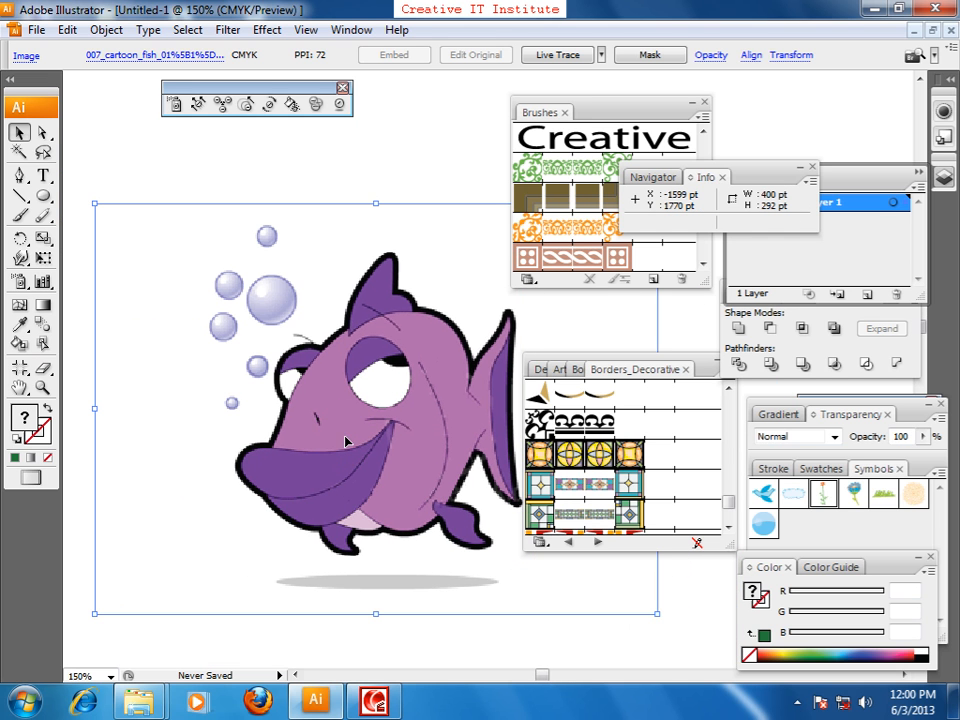
Open the Live Trace options for the fish image, set the mode to Color and enable the preview.
{"action": "left_click", "coordinate": [337, 440]}
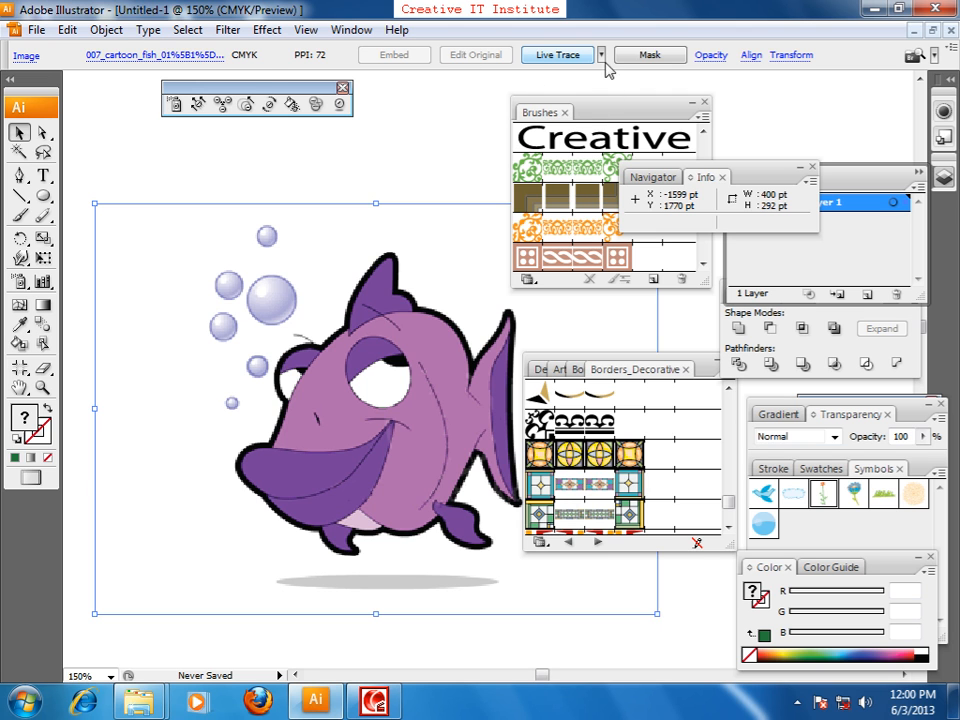
{"action": "left_click", "coordinate": [107, 29]}
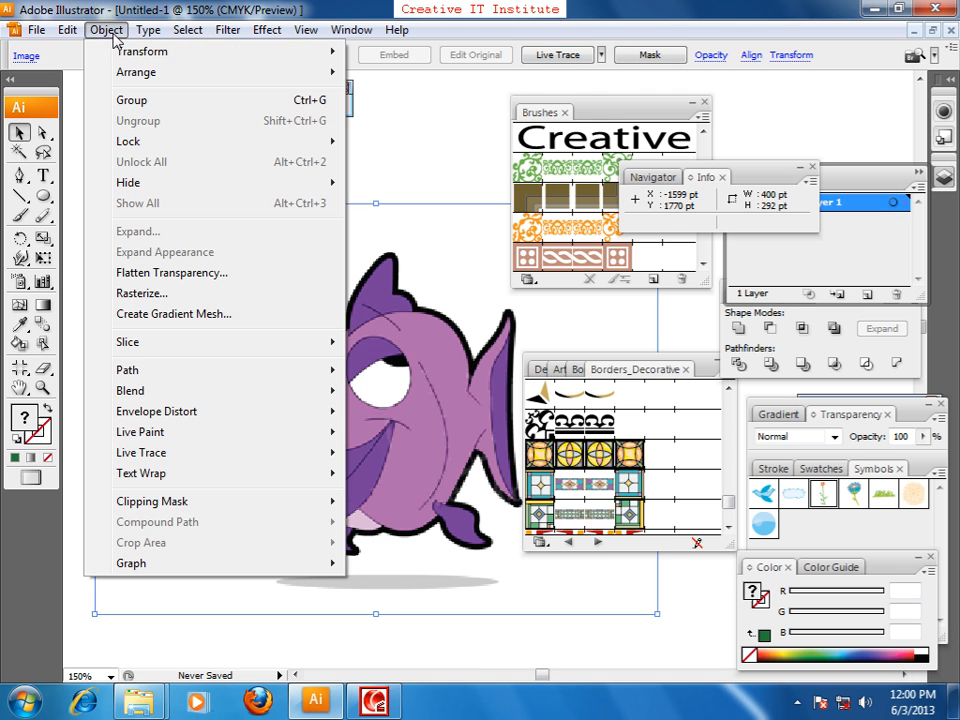
{"action": "mouse_move", "coordinate": [153, 462]}
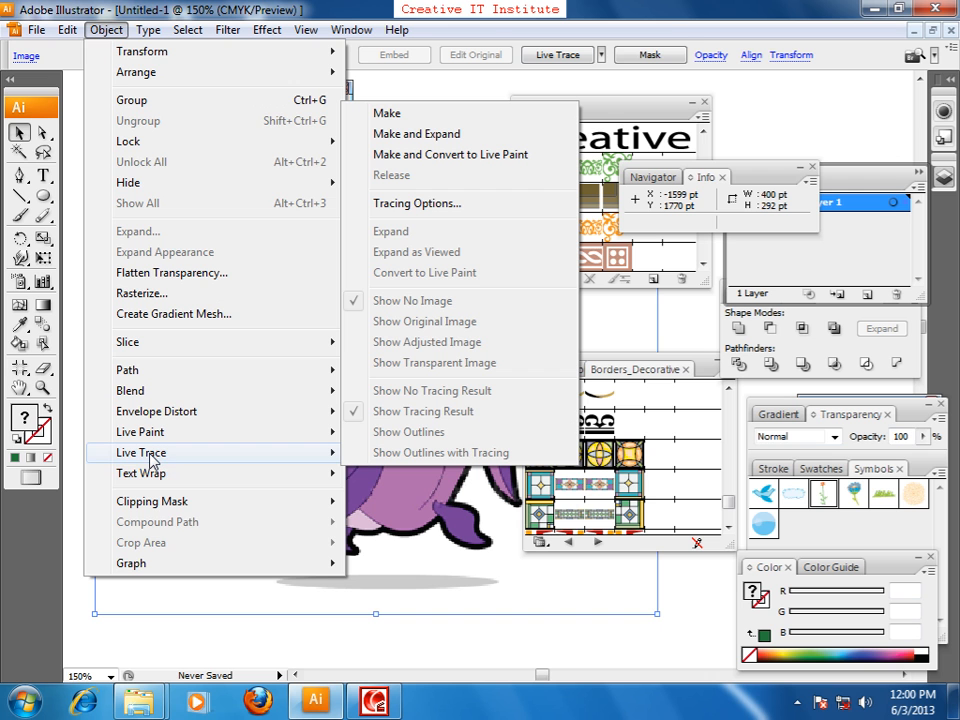
{"action": "left_click", "coordinate": [409, 206]}
{"action": "left_click_drag", "start_coordinate": [384, 180], "coordinate": [630, 105]}
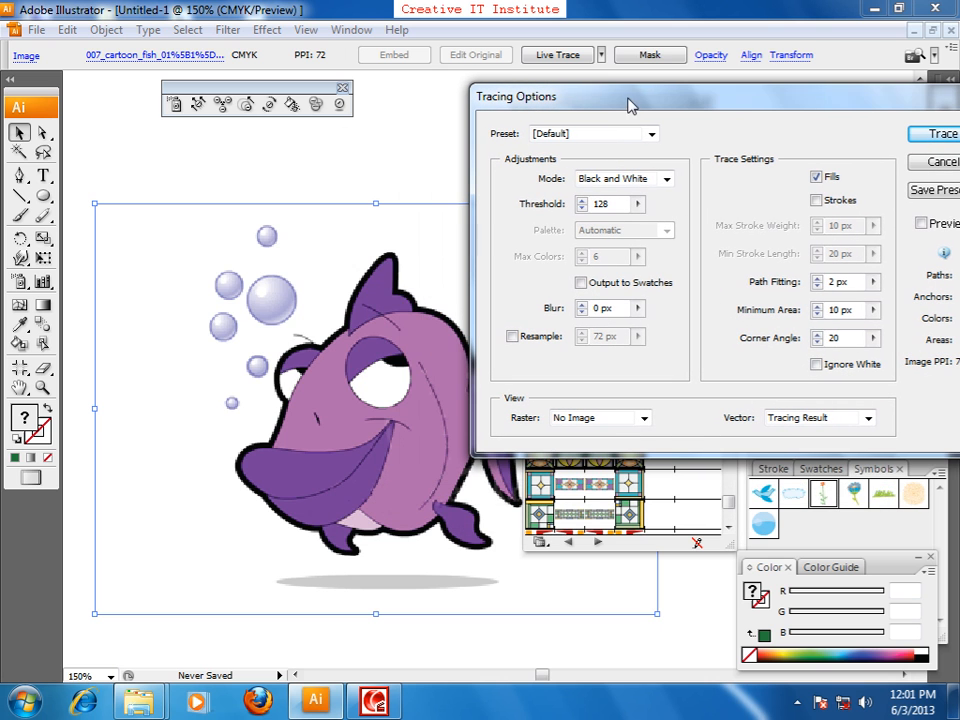
{"action": "left_click", "coordinate": [600, 180]}
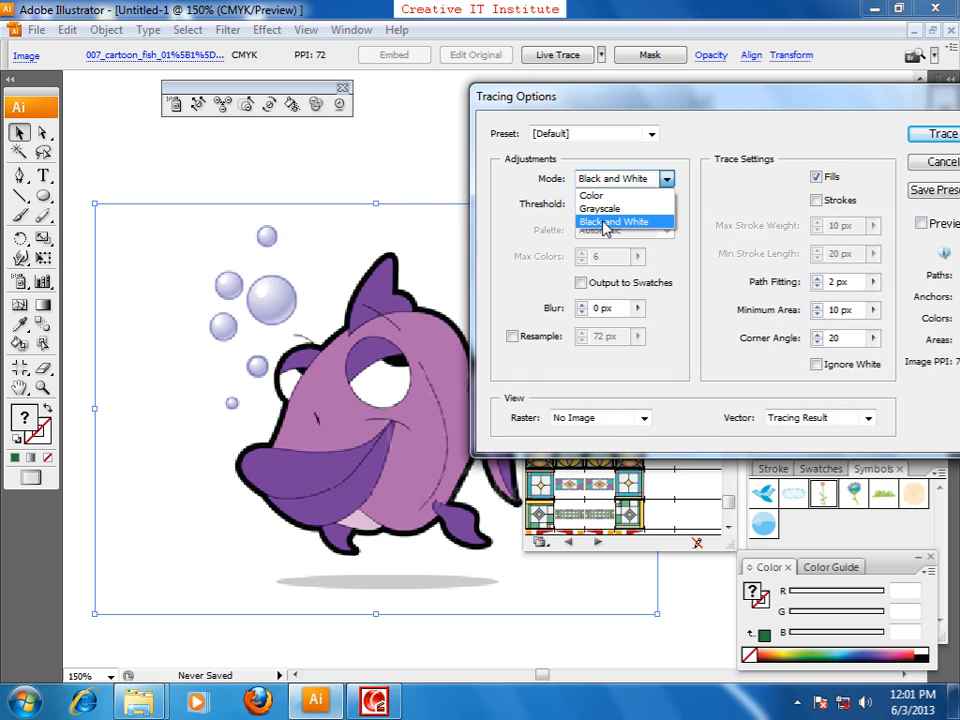
{"action": "left_click", "coordinate": [592, 195]}
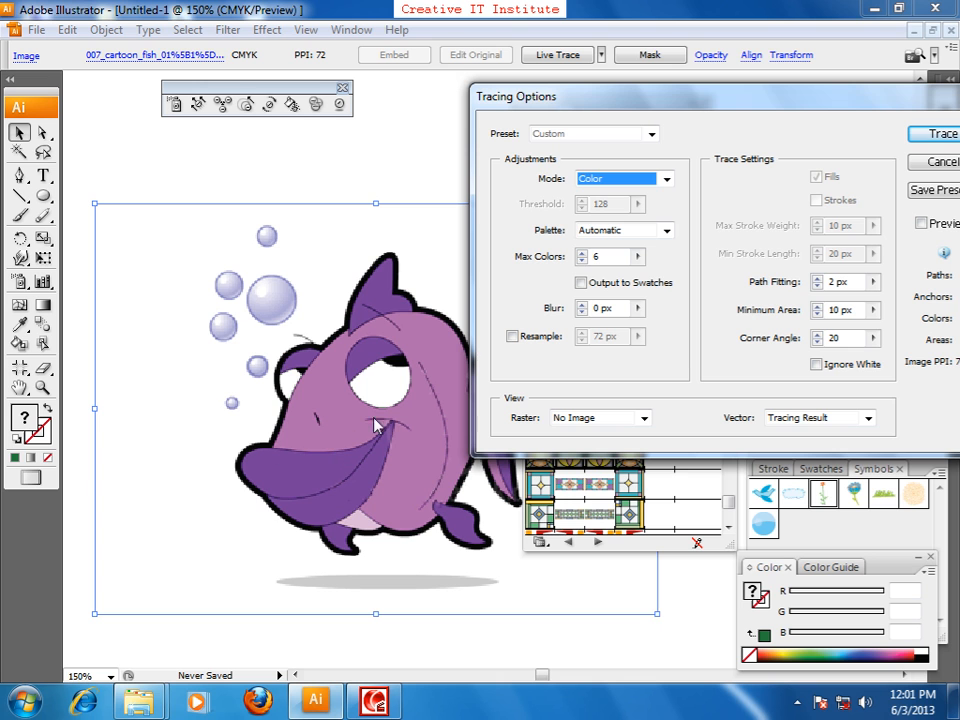
{"action": "left_click", "coordinate": [921, 223]}
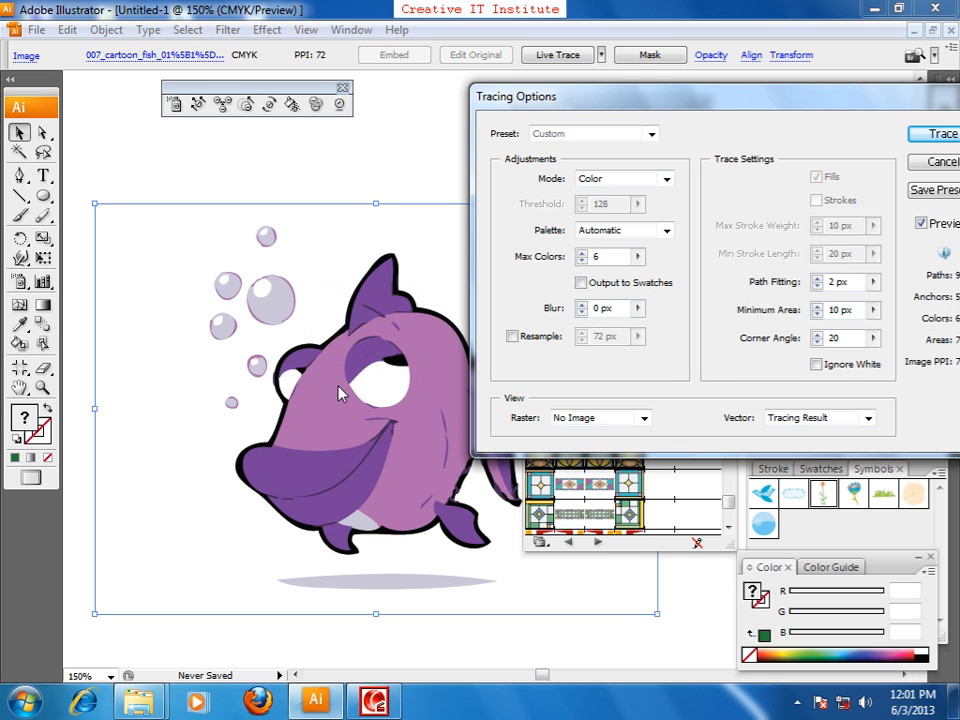
Try maximum color counts of 2, 4 and 8 on the previewed Color trace of the fish.
{"action": "left_click_drag", "start_coordinate": [617, 257], "coordinate": [591, 260]}
{"action": "type", "text": "2"}
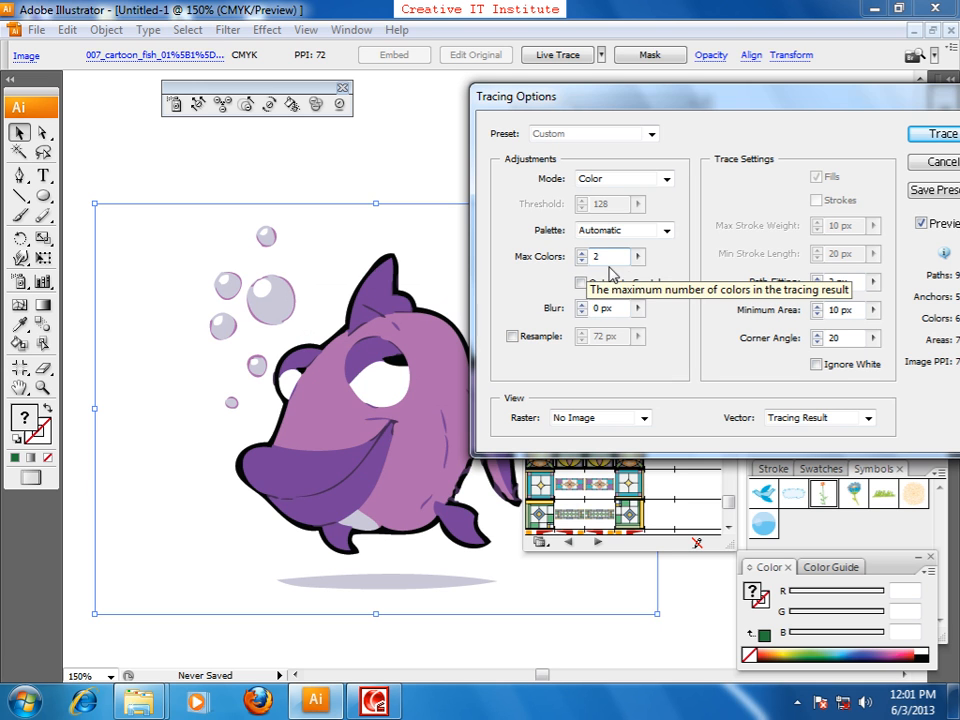
{"action": "left_click", "coordinate": [638, 257]}
{"action": "double_click", "coordinate": [597, 256]}
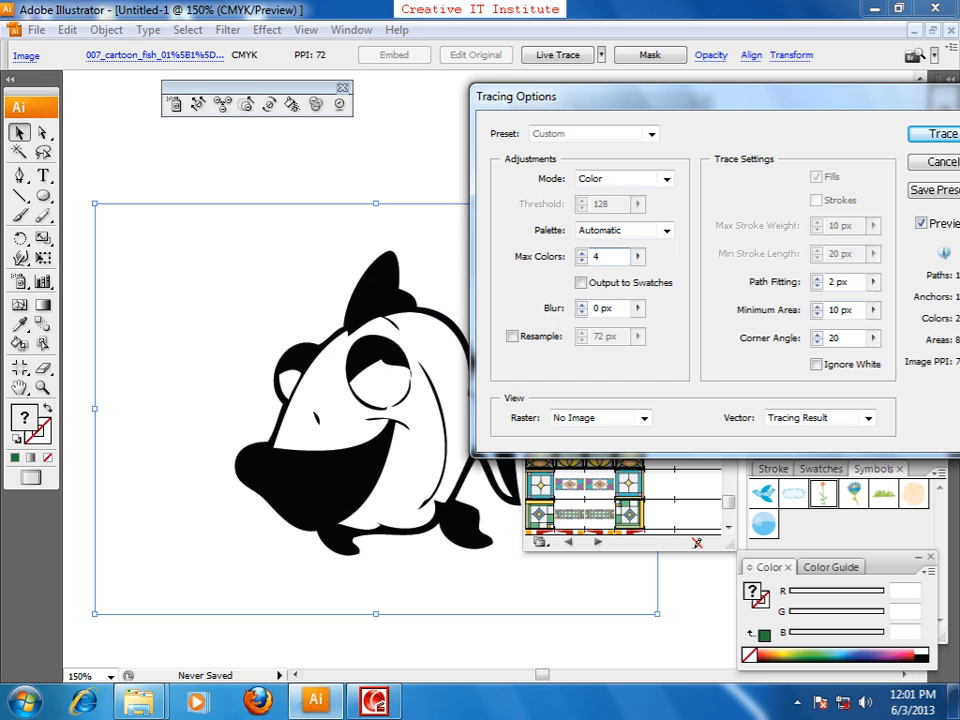
{"action": "left_click", "coordinate": [657, 266]}
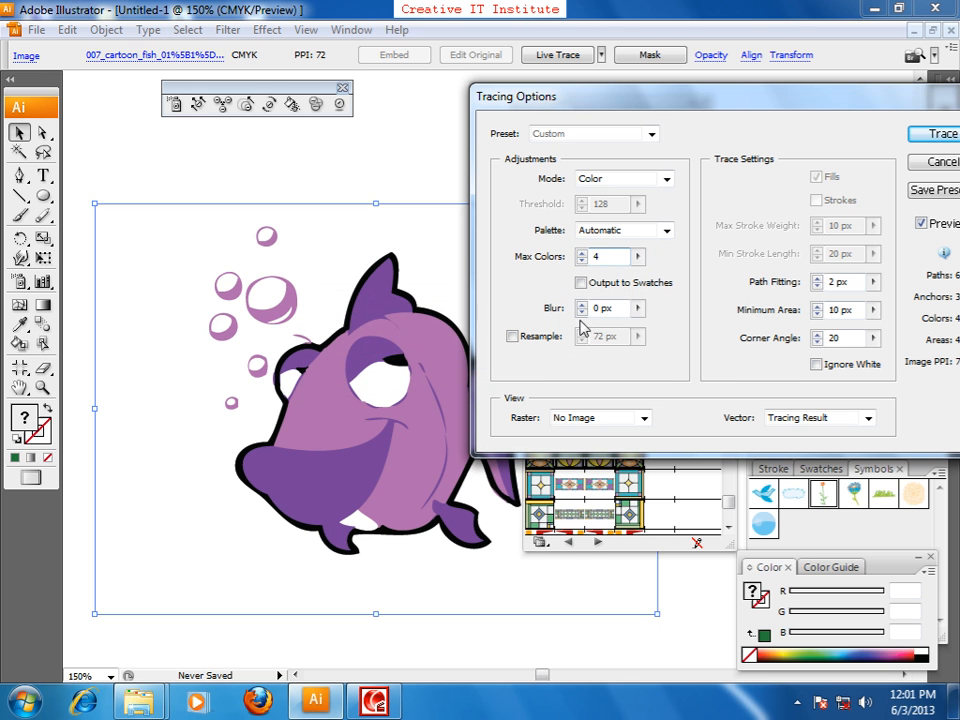
{"action": "left_click", "coordinate": [606, 259]}
{"action": "left_click_drag", "start_coordinate": [604, 260], "coordinate": [579, 261]}
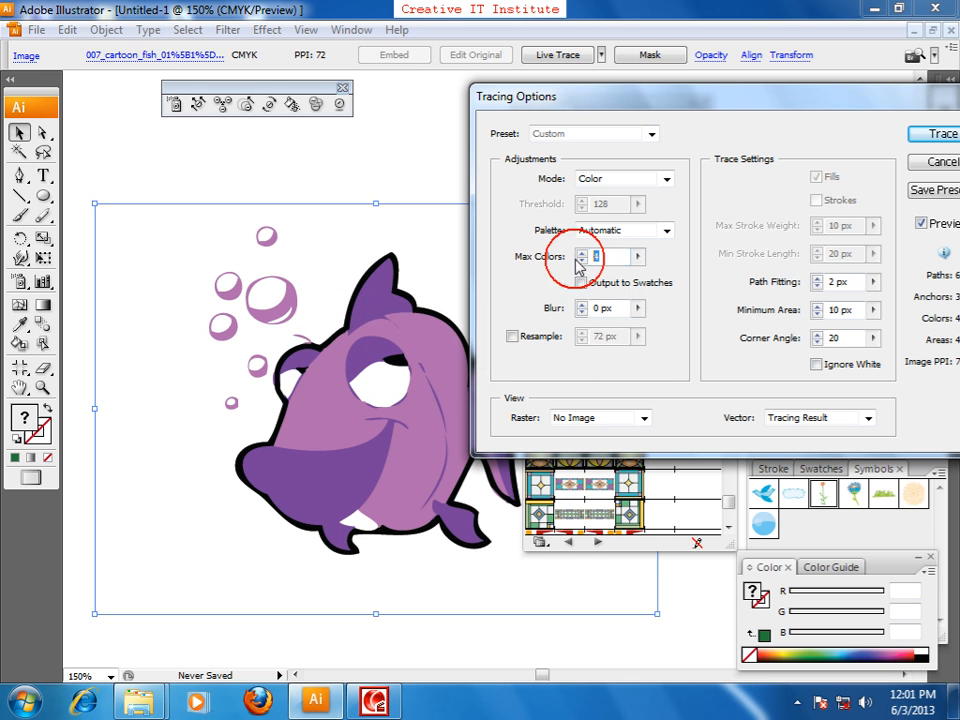
{"action": "type", "text": "6"}
{"action": "left_click", "coordinate": [673, 268]}
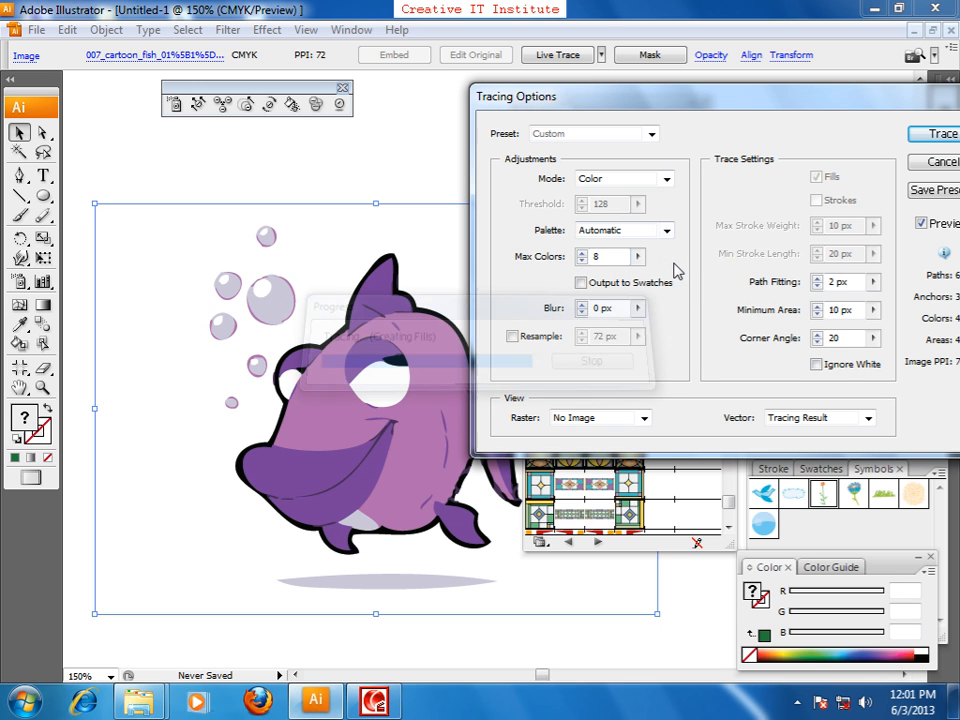
Trace the fish in Grayscale mode with a maximum of 5 colors, after trying 2.
{"action": "left_click", "coordinate": [665, 180]}
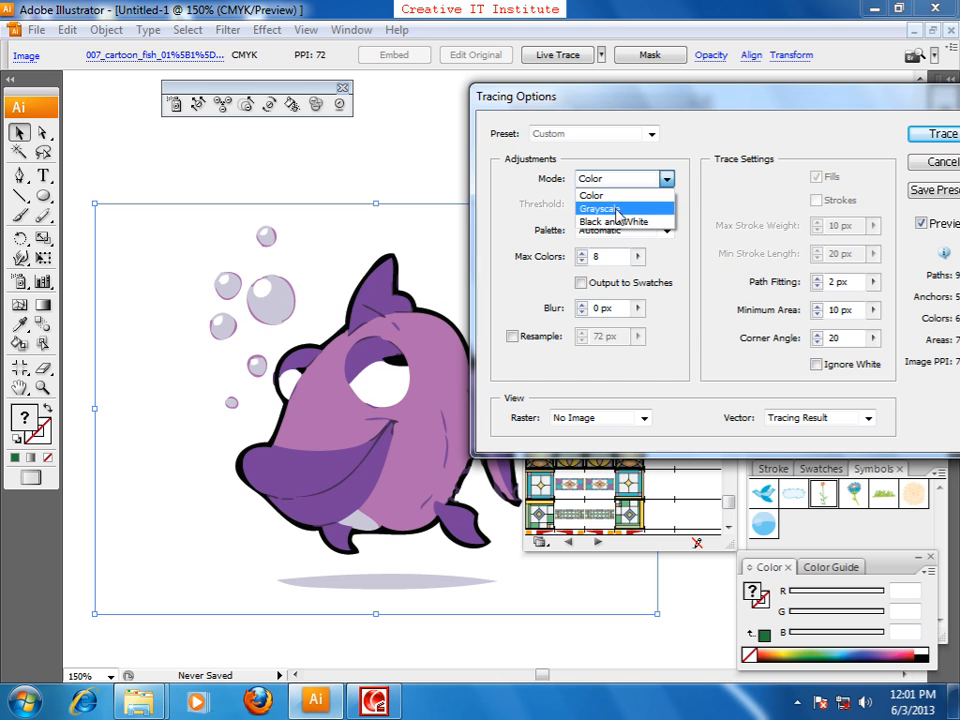
{"action": "left_click", "coordinate": [617, 208]}
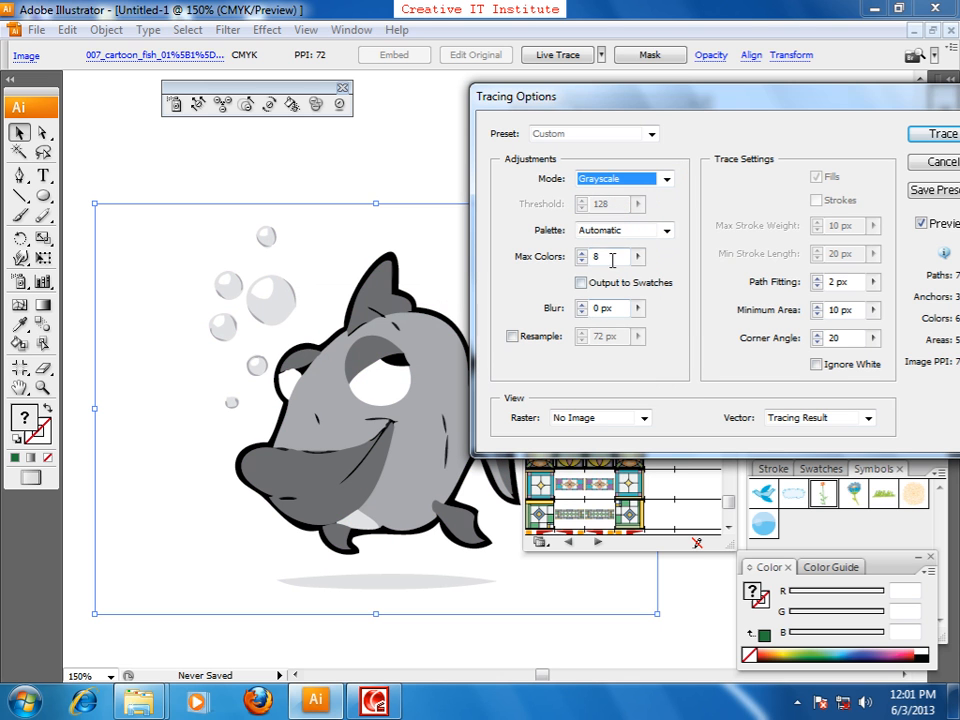
{"action": "double_click", "coordinate": [583, 260]}
{"action": "type", "text": "2"}
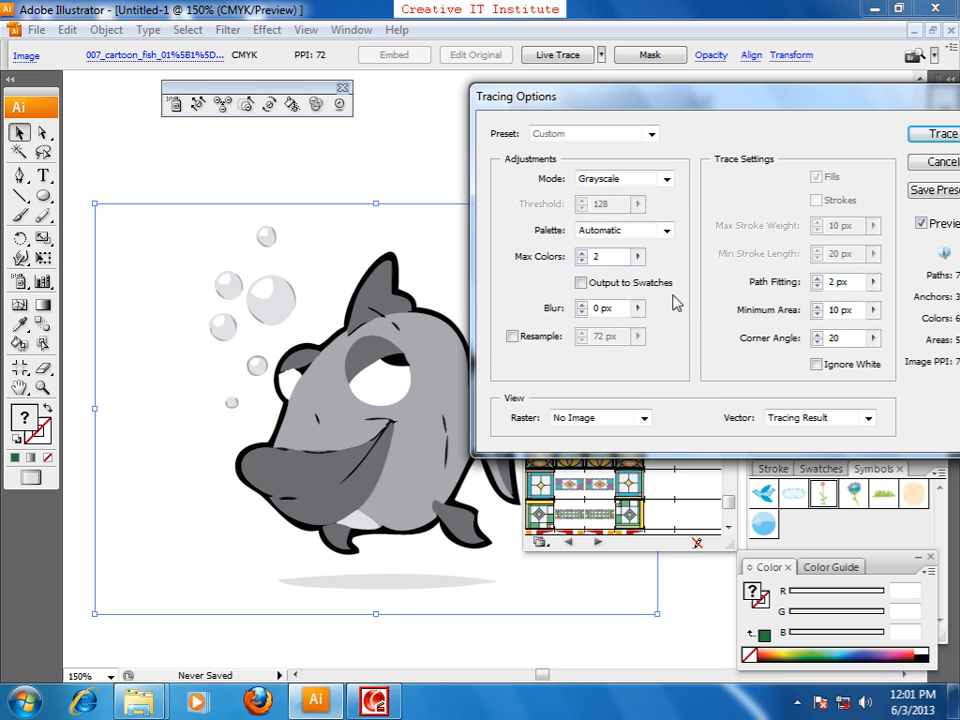
{"action": "left_click", "coordinate": [588, 257]}
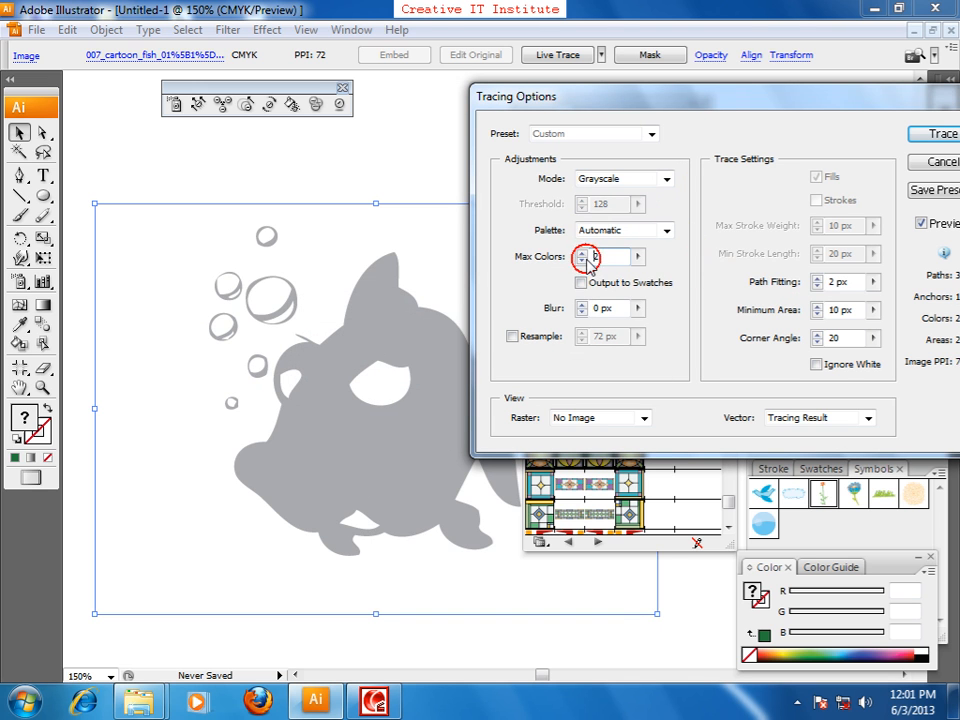
{"action": "left_click_drag", "start_coordinate": [603, 257], "coordinate": [570, 262]}
{"action": "type", "text": "5"}
{"action": "left_click", "coordinate": [671, 266]}
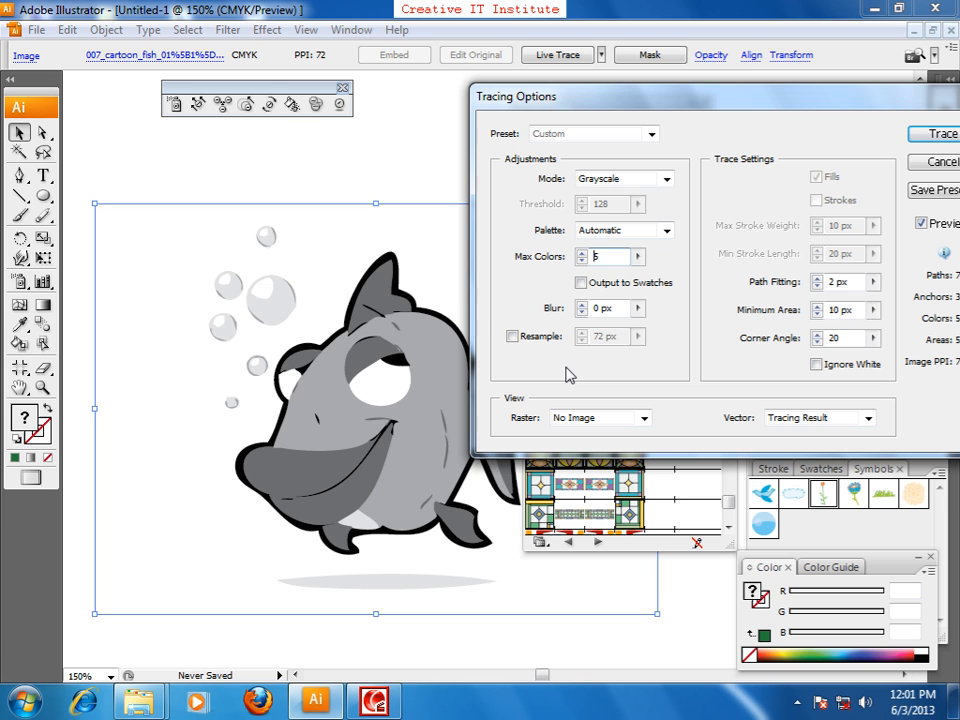
{"action": "left_click", "coordinate": [925, 134]}
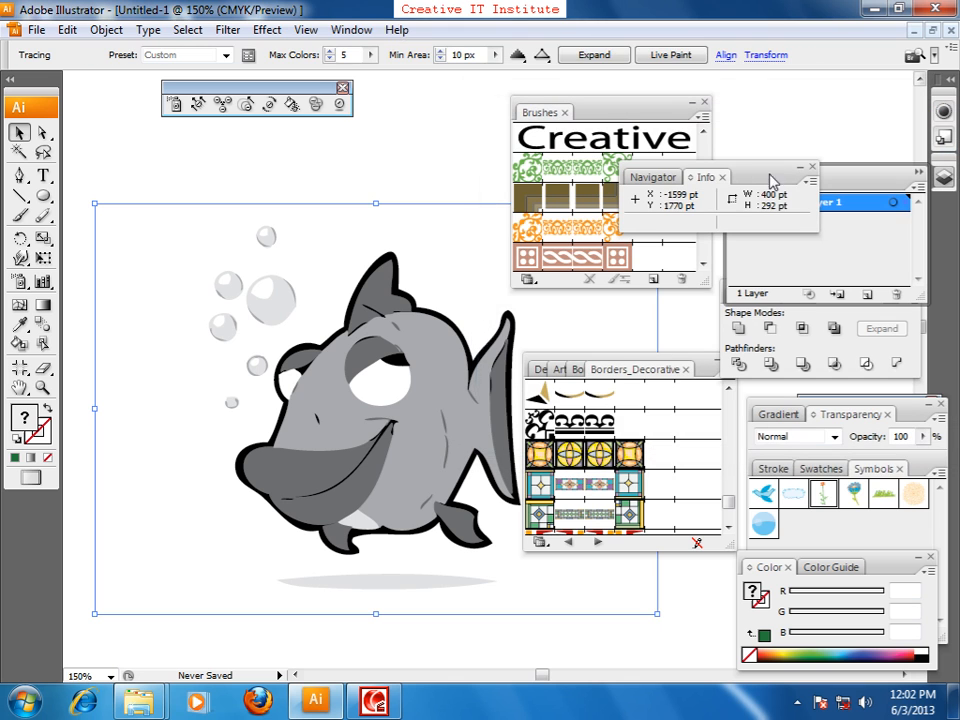
Examine the edge quality of the traced grayscale fish at several magnifications.
{"action": "left_click", "coordinate": [285, 630]}
{"action": "left_click", "coordinate": [325, 501]}
{"action": "key", "text": "ctrl+plus"}
{"action": "key", "text": "ctrl+plus"}
{"action": "key", "text": "ctrl+minus"}
{"action": "left_click_drag", "start_coordinate": [344, 511], "coordinate": [373, 489]}
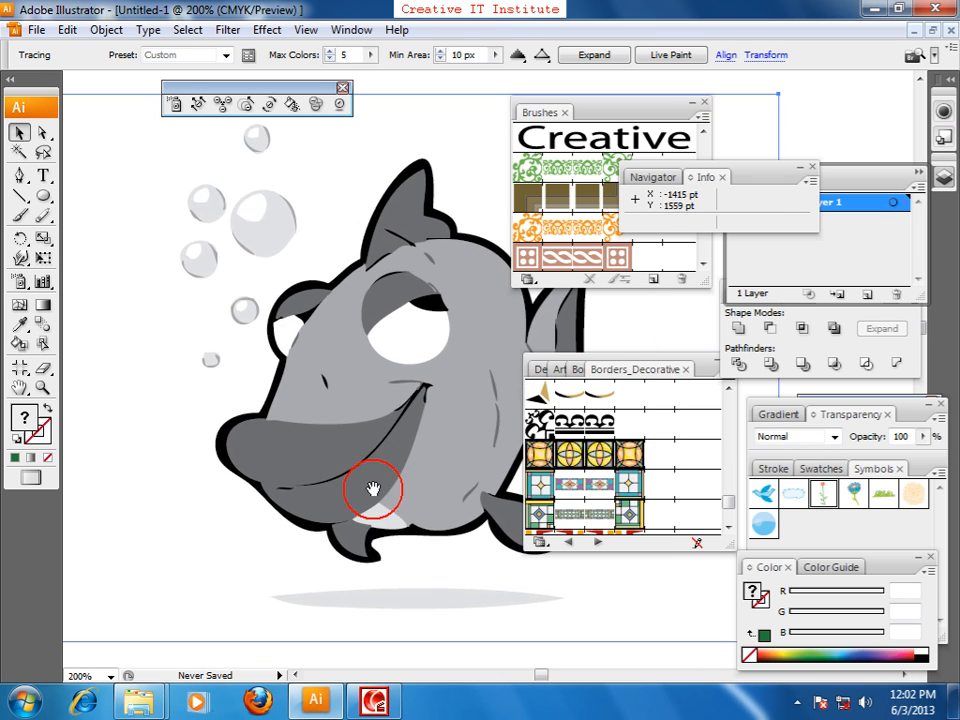
{"action": "left_click", "coordinate": [350, 471]}
{"action": "key", "text": "ctrl+minus"}
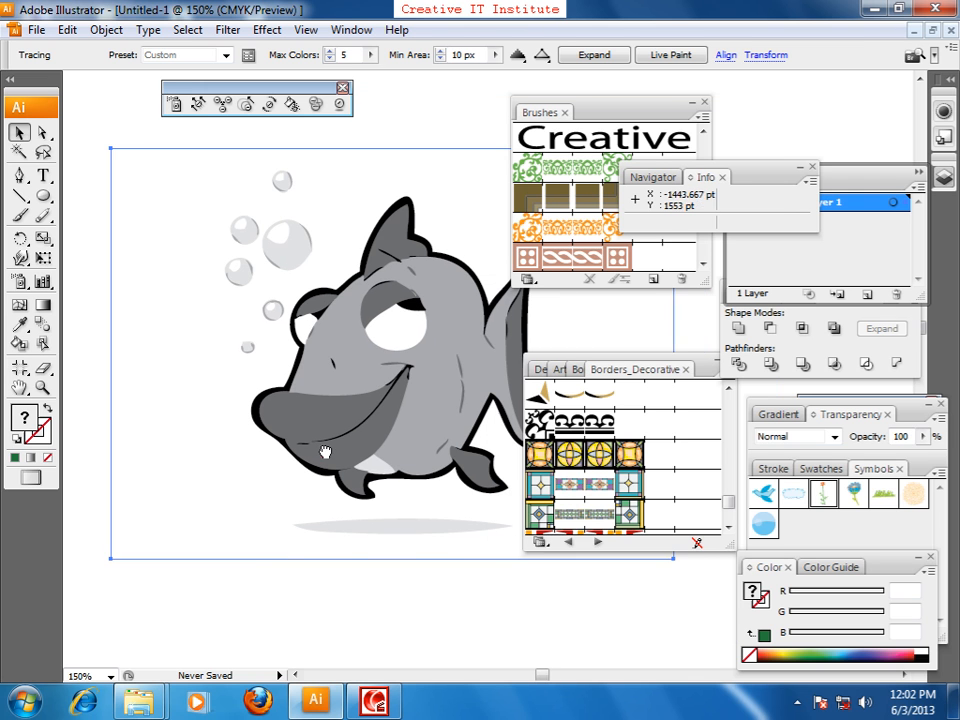
{"action": "key", "text": "ctrl+plus"}
{"action": "key", "text": "ctrl+plus"}
{"action": "key", "text": "ctrl+plus"}
{"action": "key", "text": "ctrl+plus"}
{"action": "key", "text": "ctrl+plus"}
{"action": "key", "text": "ctrl+plus"}
{"action": "key", "text": "ctrl+plus"}
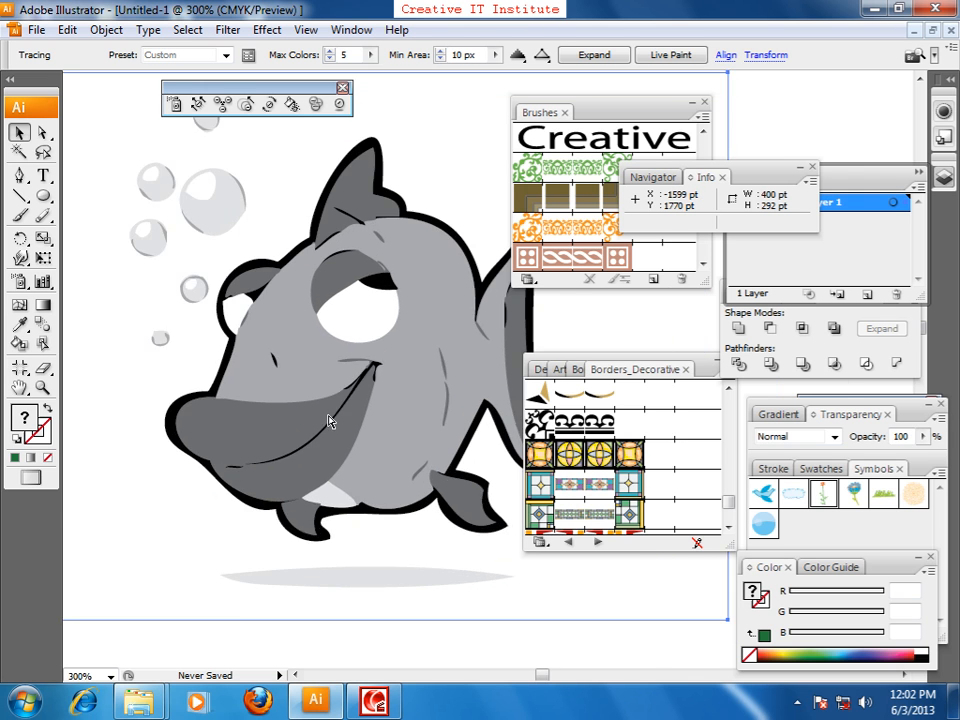
{"action": "key", "text": "ctrl+minus"}
{"action": "key", "text": "ctrl+minus"}
{"action": "key", "text": "ctrl+minus"}
{"action": "key", "text": "ctrl+minus"}
{"action": "key", "text": "ctrl+minus"}
{"action": "key", "text": "ctrl+minus"}
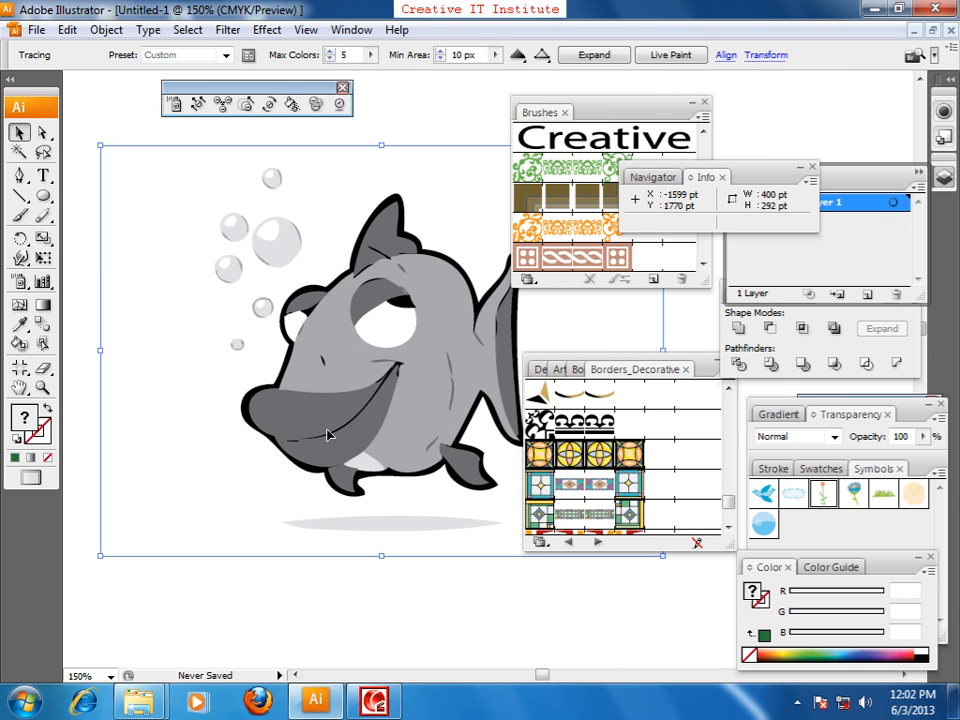
Fill the traced fish's body with the dark green fill using Live Paint Bucket, accepting conversion to a Live Paint group.
{"action": "left_click", "coordinate": [24, 349]}
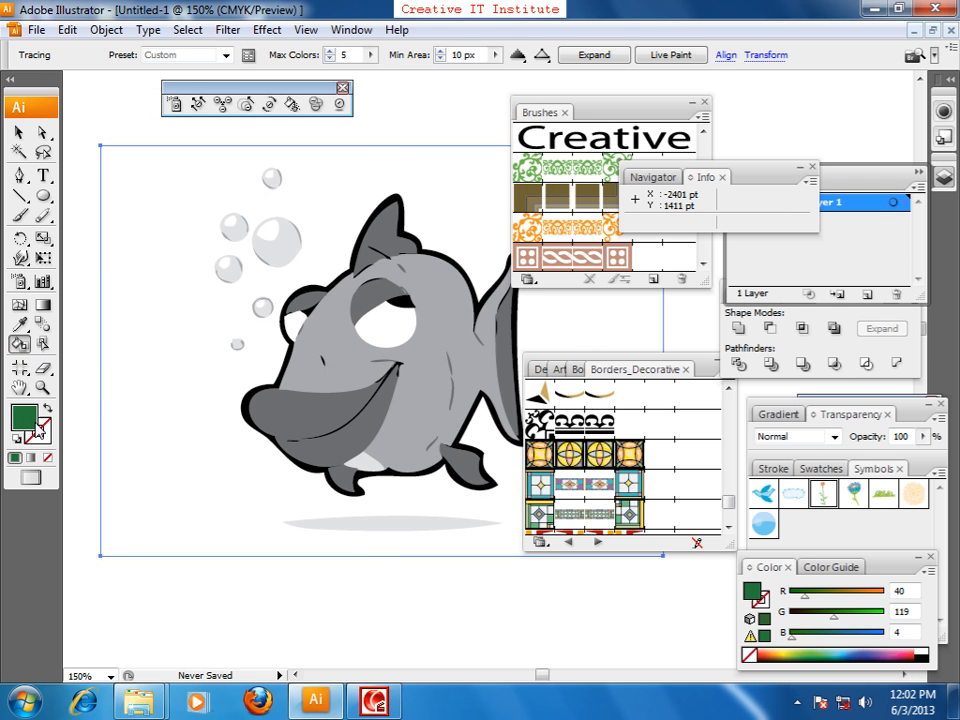
{"action": "left_click", "coordinate": [332, 375]}
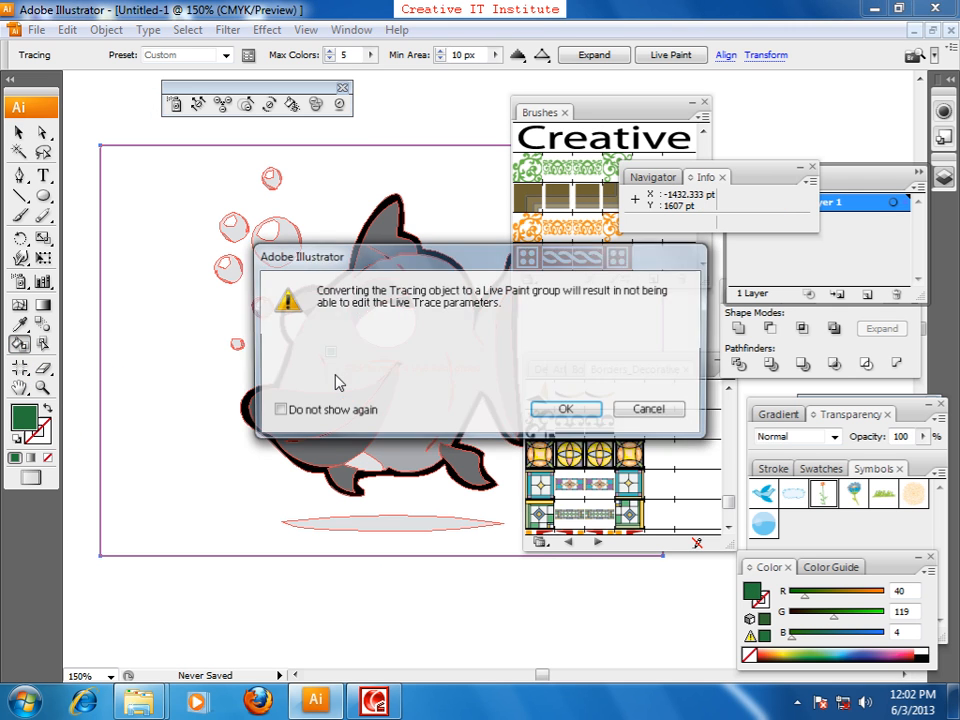
{"action": "left_click", "coordinate": [546, 418]}
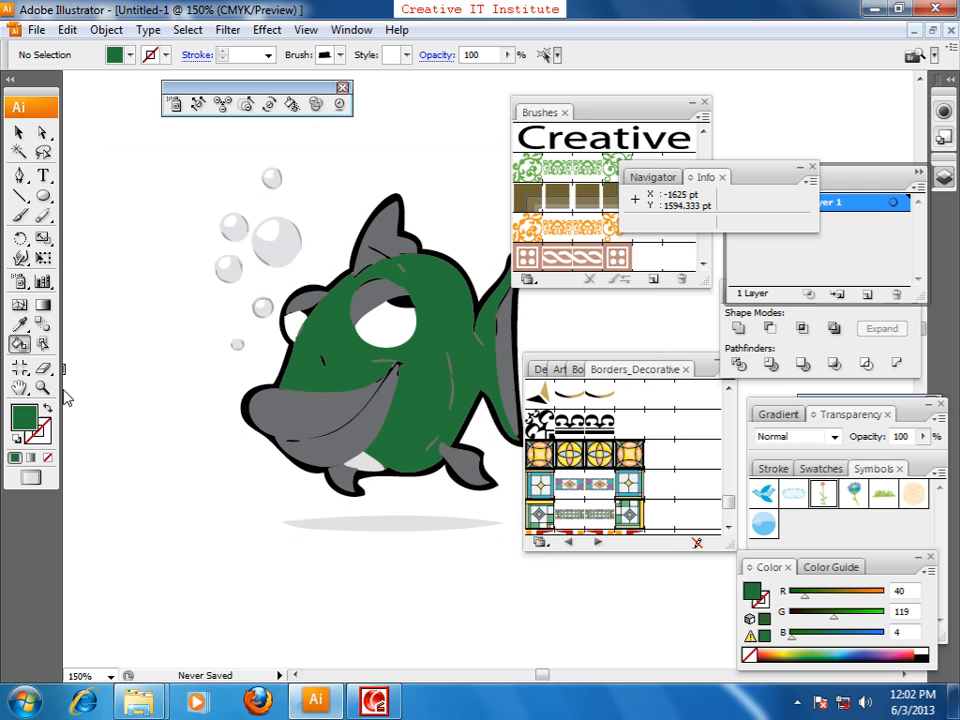
Fill the fish's mouth area with red (RGB 239, 17, 0) using Live Paint Selection, switching the colour model from Grayscale to RGB.
{"action": "left_click", "coordinate": [42, 343]}
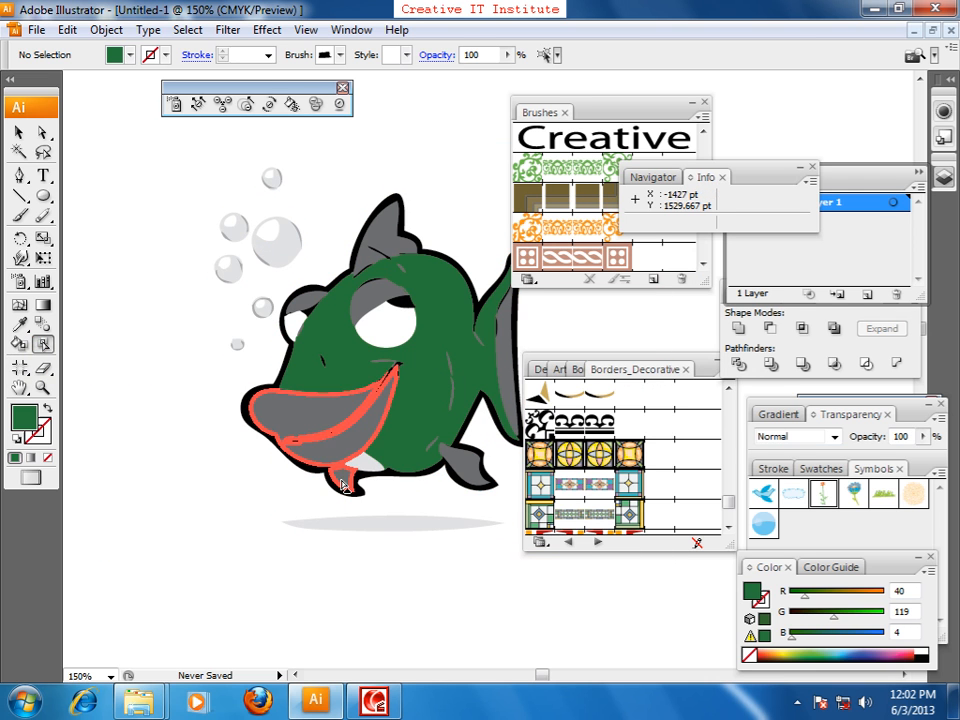
{"action": "left_click", "coordinate": [311, 434]}
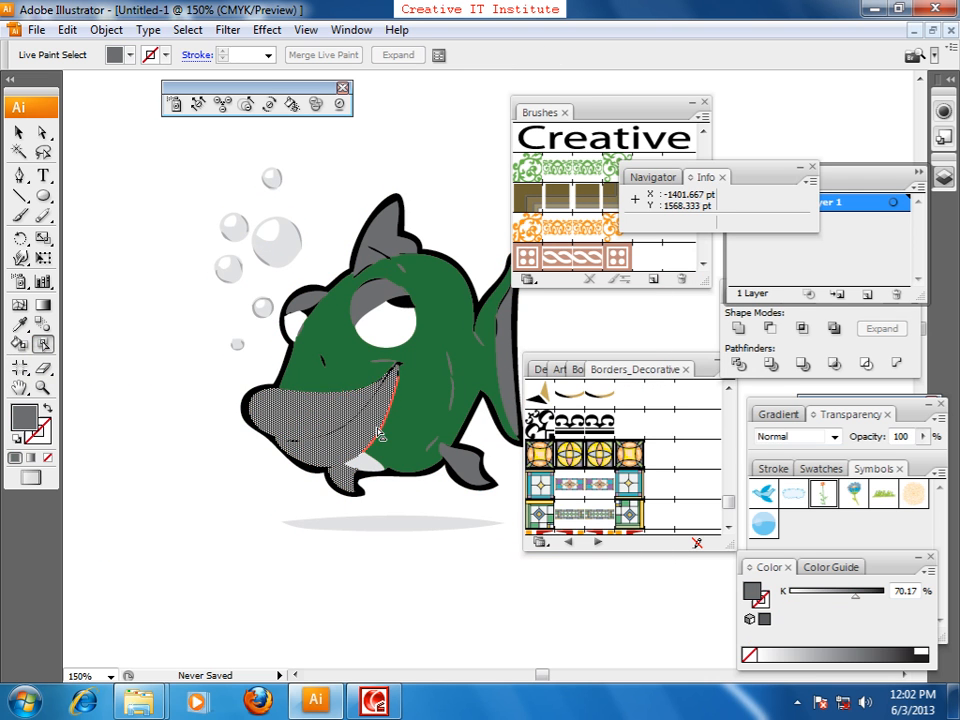
{"action": "double_click", "coordinate": [26, 418]}
{"action": "left_click", "coordinate": [515, 467]}
{"action": "left_click_drag", "start_coordinate": [456, 298], "coordinate": [501, 223]}
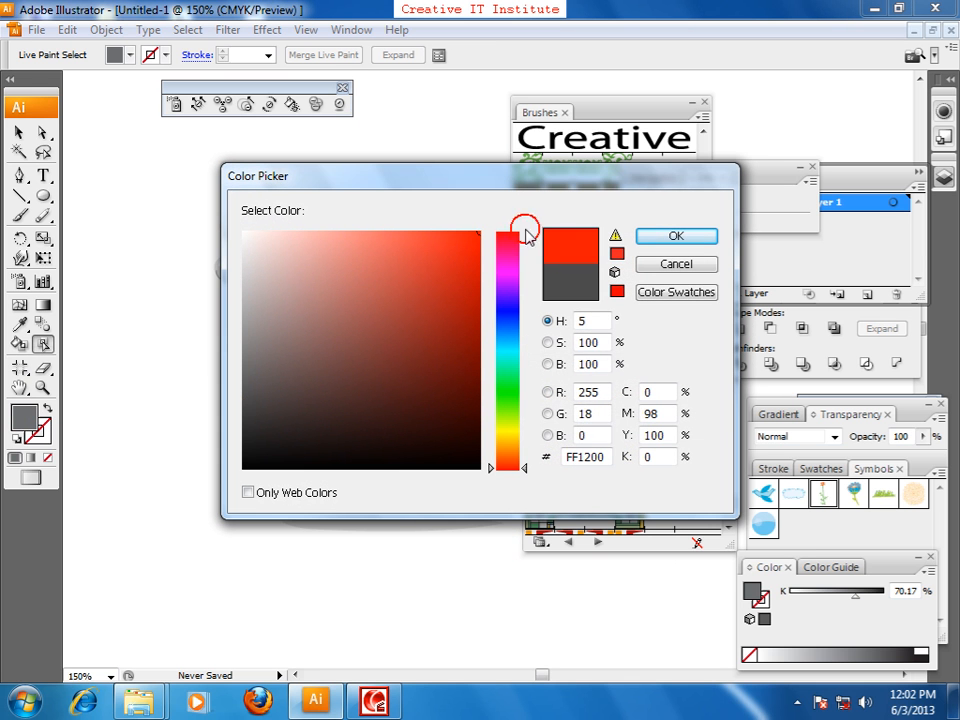
{"action": "left_click", "coordinate": [478, 246]}
{"action": "left_click", "coordinate": [664, 240]}
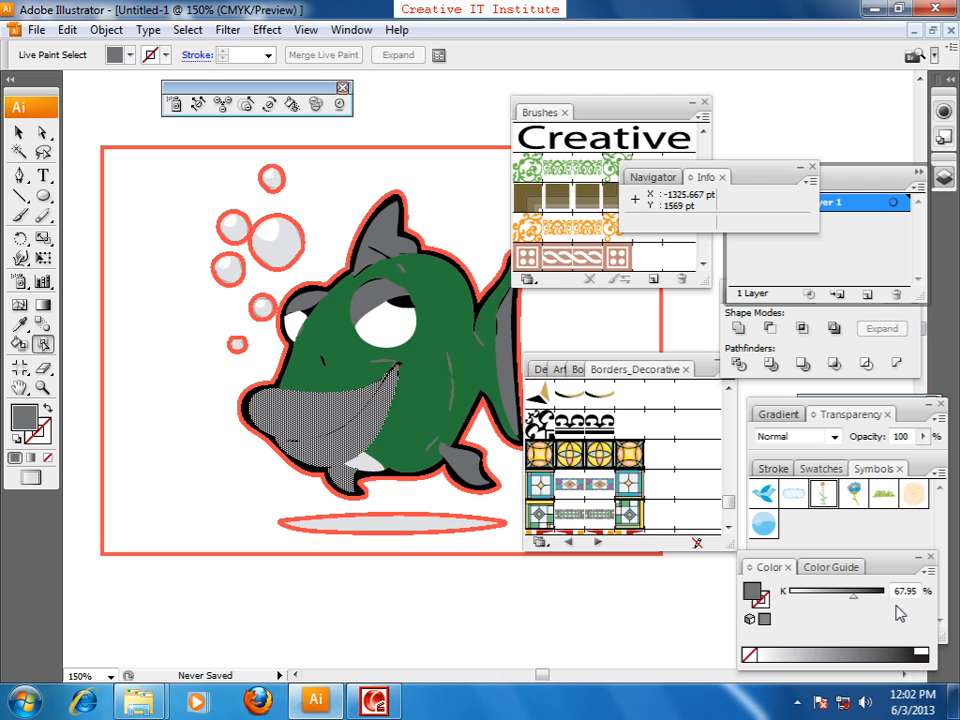
{"action": "left_click", "coordinate": [925, 574]}
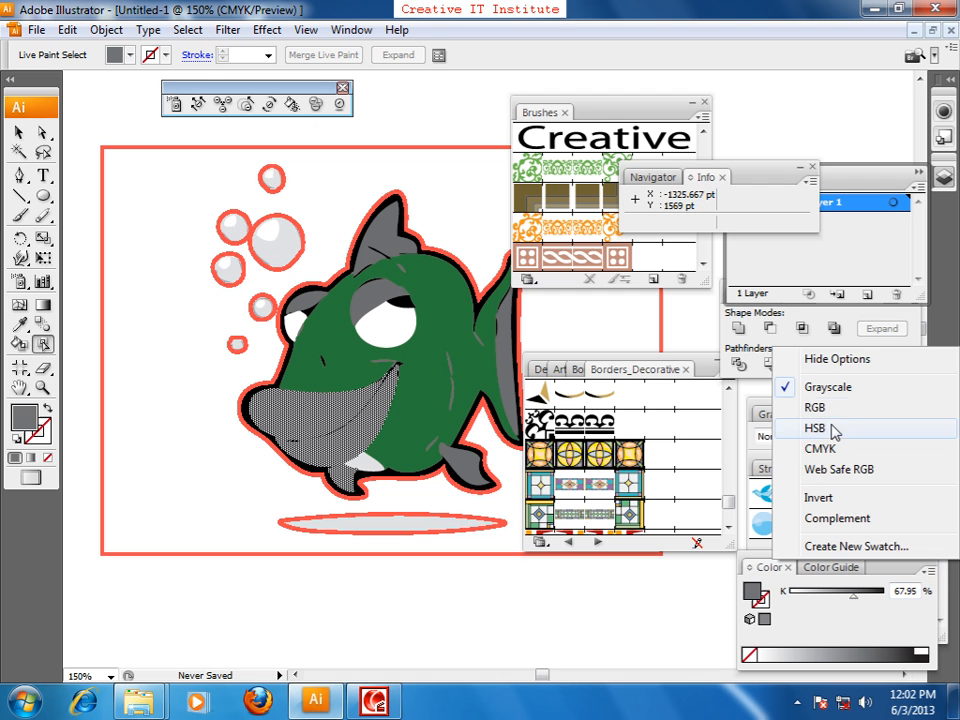
{"action": "left_click", "coordinate": [800, 409]}
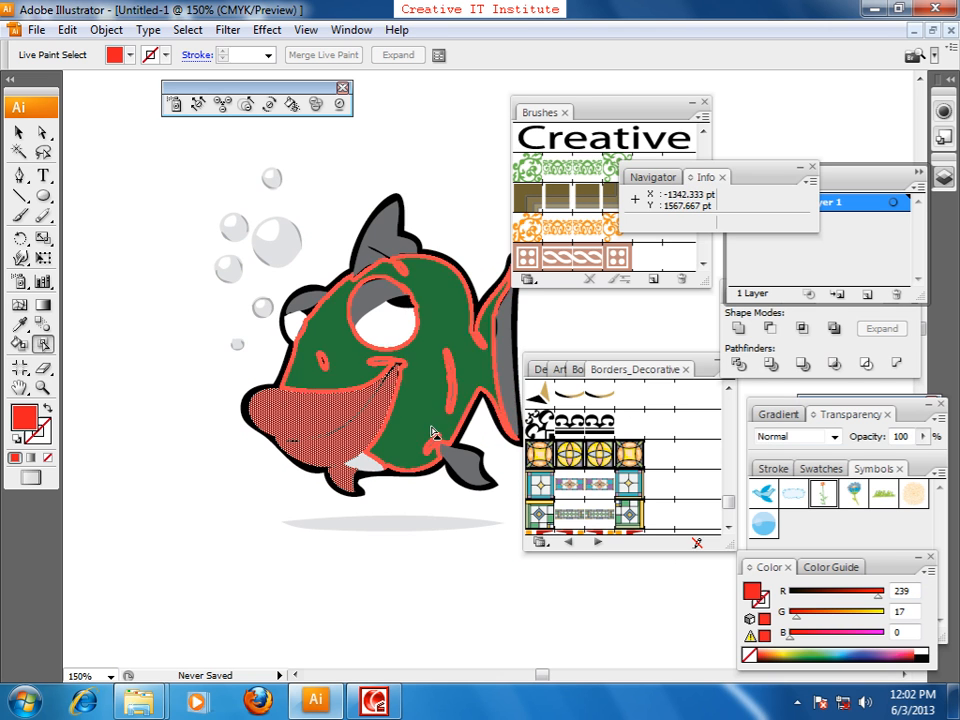
{"action": "left_click", "coordinate": [465, 462]}
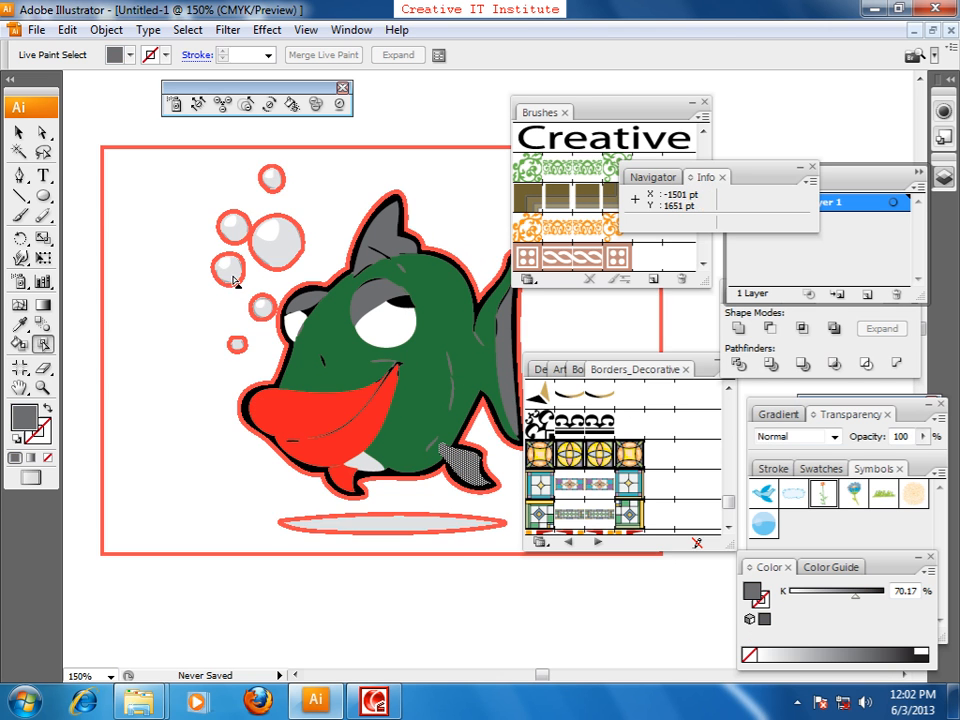
Delete the recoloured Live Paint fish, keeping the original purple one.
{"action": "left_click", "coordinate": [19, 131]}
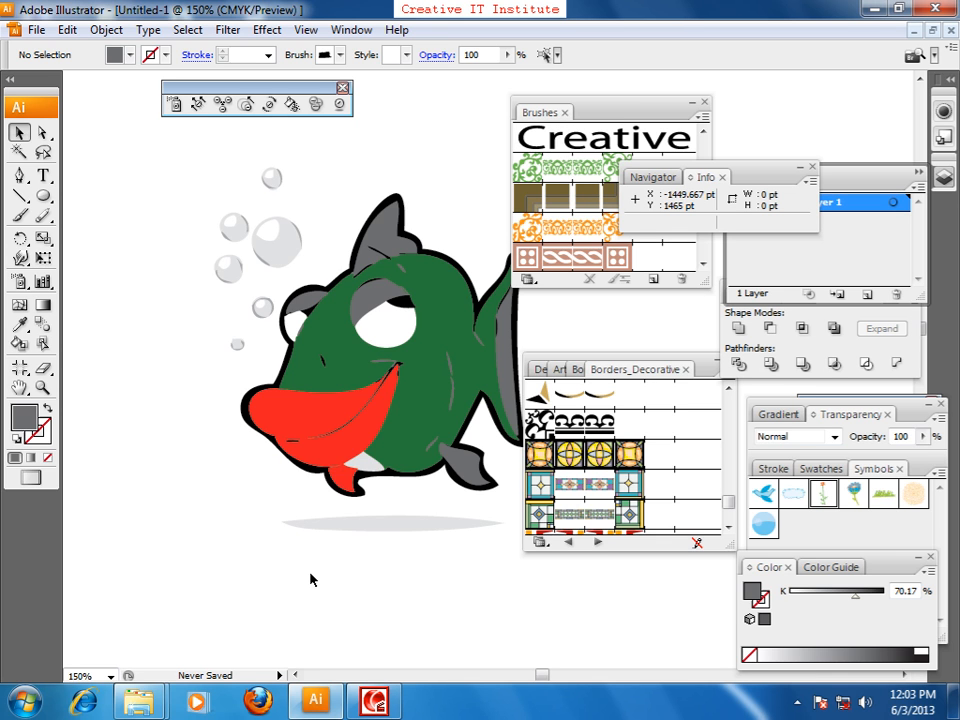
{"action": "key", "text": "ctrl+minus"}
{"action": "key", "text": "ctrl+minus"}
{"action": "mouse_move", "coordinate": [337, 478]}
{"action": "left_mouse_down"}
{"action": "mouse_move", "coordinate": [310, 500]}
{"action": "mouse_move", "coordinate": [394, 414]}
{"action": "mouse_move", "coordinate": [476, 270]}
{"action": "left_mouse_up"}
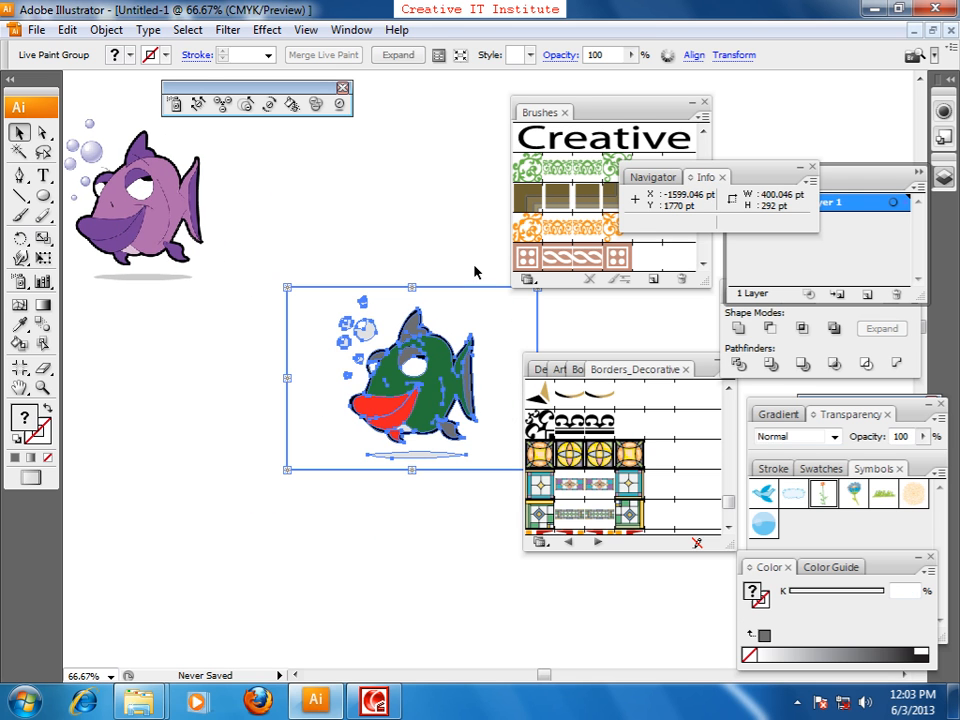
{"action": "key", "text": "Delete"}
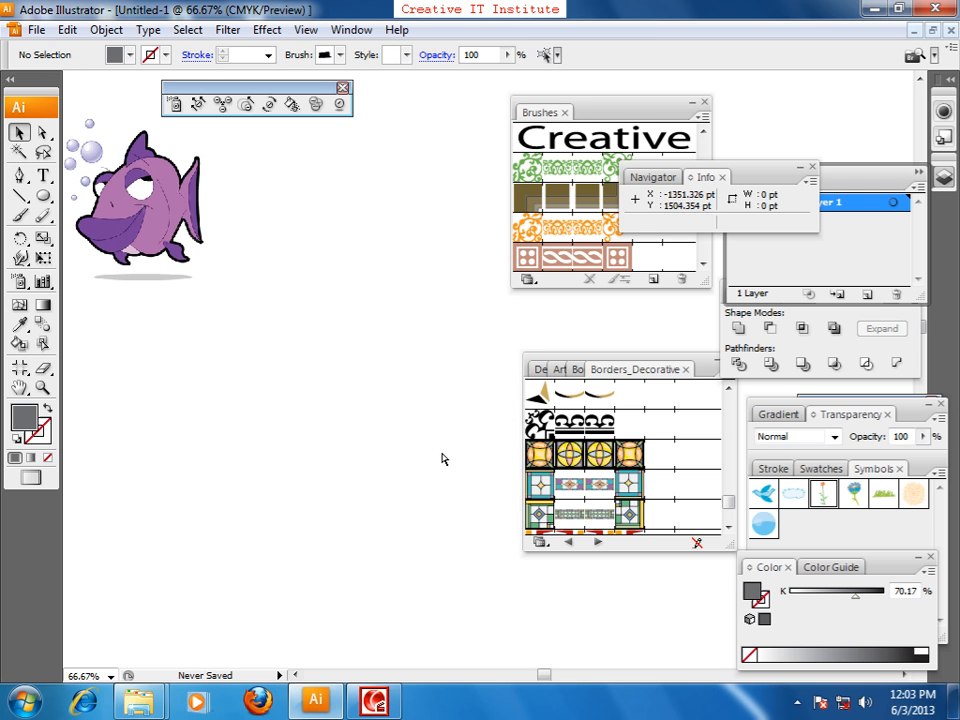
Draw a grey ellipse about 165 by 129 pt in the empty area and shift it slightly to the upper right.
{"action": "key", "text": "ctrl+plus"}
{"action": "key", "text": "ctrl+plus"}
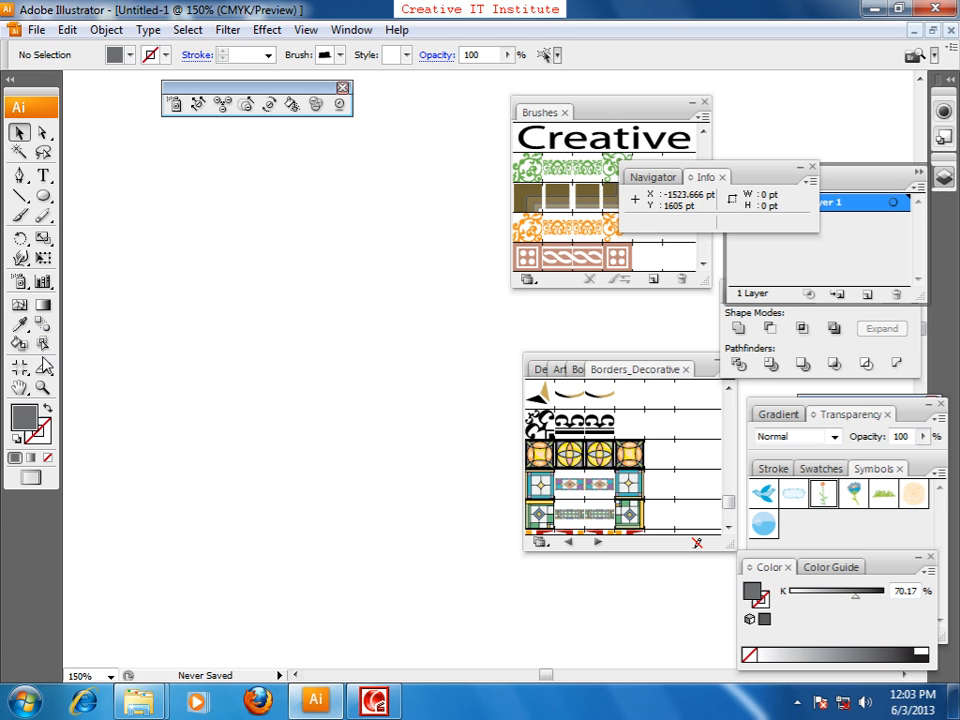
{"action": "mouse_move", "coordinate": [50, 380]}
{"action": "left_mouse_down"}
{"action": "mouse_move", "coordinate": [98, 411]}
{"action": "mouse_move", "coordinate": [64, 374]}
{"action": "left_mouse_up"}
{"action": "left_click", "coordinate": [43, 195]}
{"action": "left_click_drag", "start_coordinate": [139, 263], "coordinate": [364, 439]}
{"action": "left_click", "coordinate": [19, 132]}
{"action": "left_click_drag", "start_coordinate": [281, 351], "coordinate": [328, 332]}
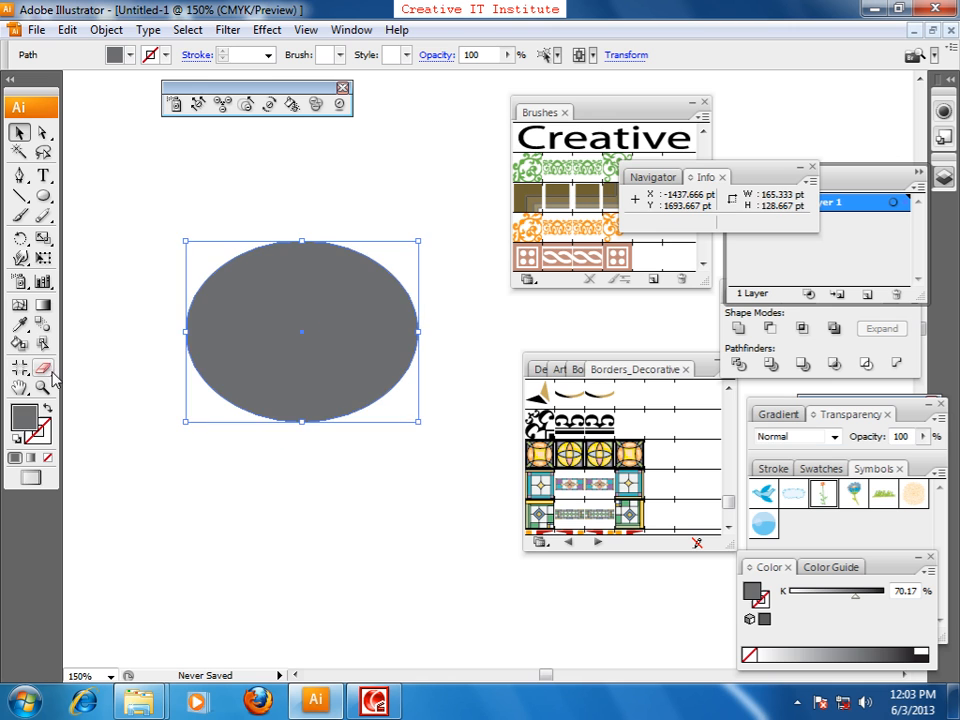
Erase the ellipse's bottom edge, enlarge the Eraser, and erase the lower half along a curve to leave a dome.
{"action": "left_click", "coordinate": [43, 368]}
{"action": "left_click_drag", "start_coordinate": [261, 414], "coordinate": [355, 428]}
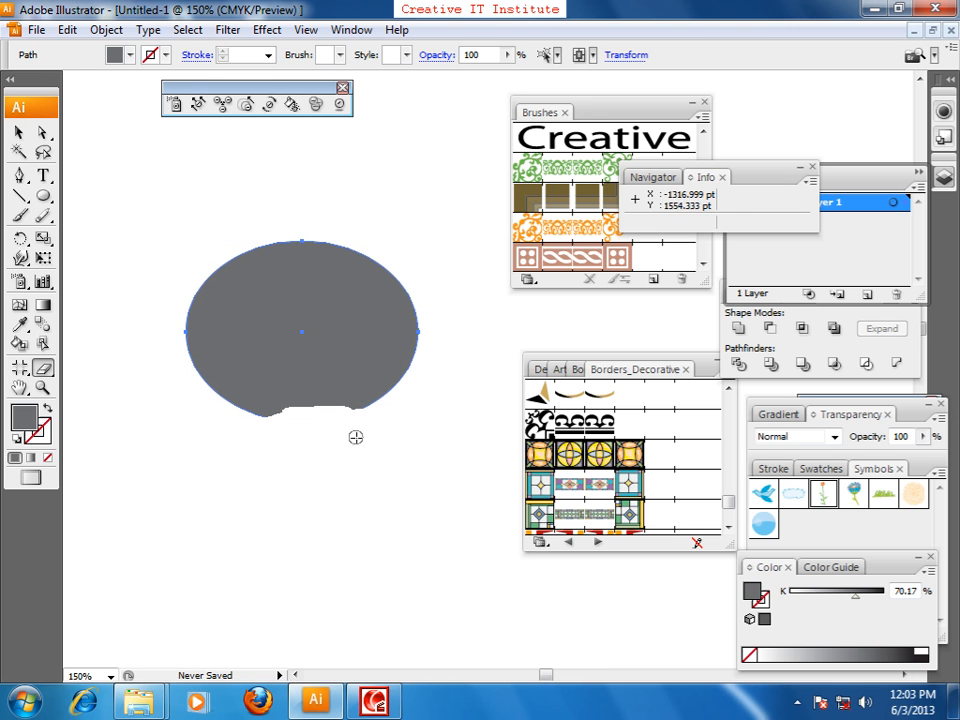
{"action": "key", "text": "bracketright"}
{"action": "key", "text": "bracketright"}
{"action": "key", "text": "bracketright"}
{"action": "key", "text": "bracketright"}
{"action": "mouse_move", "coordinate": [366, 433]}
{"action": "left_mouse_down"}
{"action": "mouse_move", "coordinate": [231, 452]}
{"action": "mouse_move", "coordinate": [451, 402]}
{"action": "mouse_move", "coordinate": [423, 392]}
{"action": "mouse_move", "coordinate": [189, 424]}
{"action": "mouse_move", "coordinate": [183, 436]}
{"action": "mouse_move", "coordinate": [438, 361]}
{"action": "mouse_move", "coordinate": [462, 399]}
{"action": "left_mouse_up"}
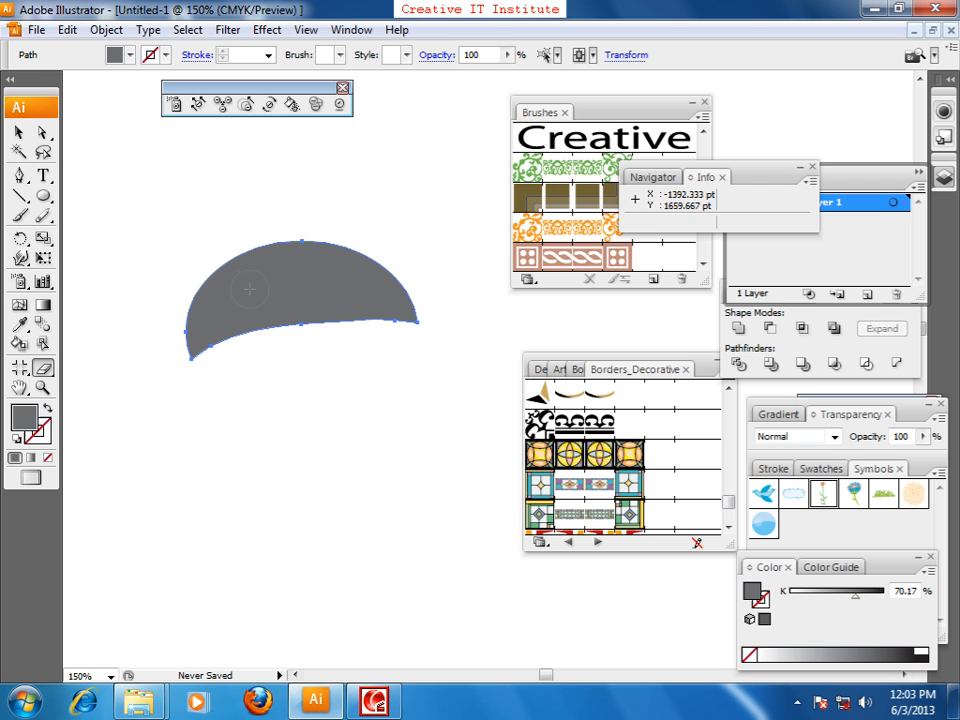
Erase two round holes side by side in the dome and reposition the resulting shape.
{"action": "left_click", "coordinate": [249, 289]}
{"action": "left_click", "coordinate": [341, 276]}
{"action": "left_click", "coordinate": [19, 131]}
{"action": "left_click", "coordinate": [221, 249]}
{"action": "left_click_drag", "start_coordinate": [298, 317], "coordinate": [335, 355]}
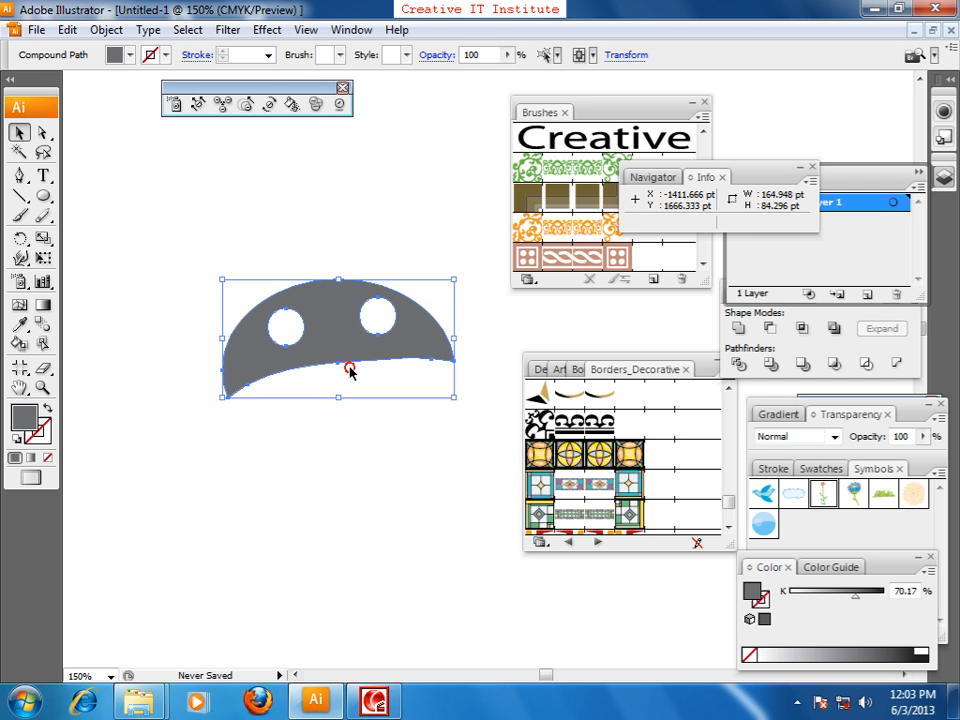
{"action": "left_click_drag", "start_coordinate": [277, 357], "coordinate": [266, 306]}
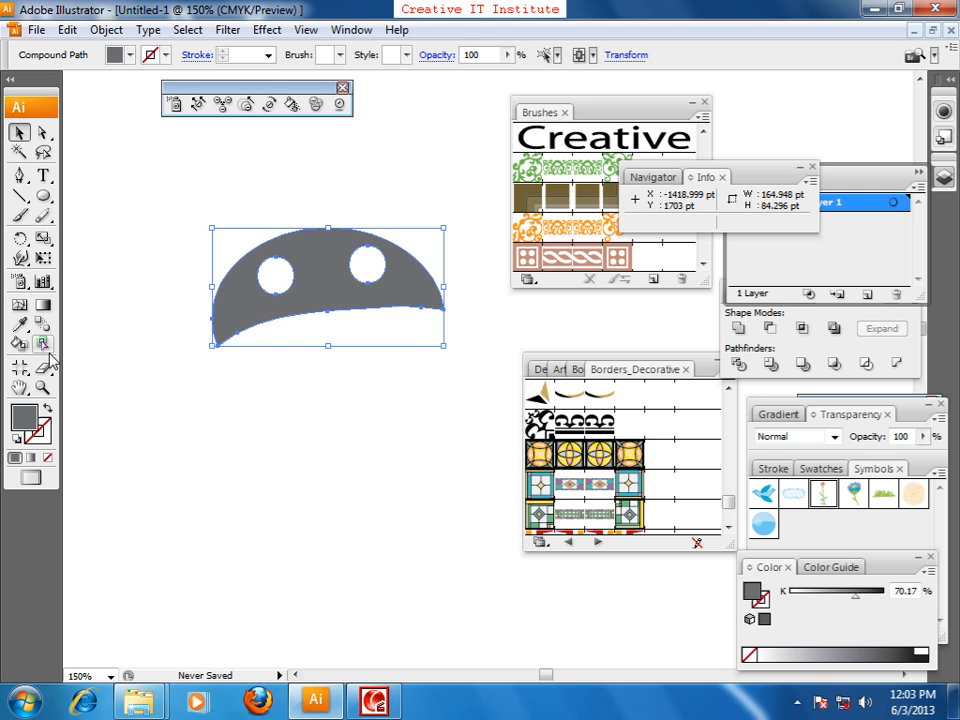
Draw an ellipse below the dome and split it diagonally with Scissors cuts at its lower-left and top edges, moving the upper-left piece away.
{"action": "left_click", "coordinate": [43, 196]}
{"action": "left_click_drag", "start_coordinate": [240, 392], "coordinate": [414, 550]}
{"action": "left_click", "coordinate": [43, 370]}
{"action": "left_click_drag", "start_coordinate": [43, 370], "coordinate": [94, 393]}
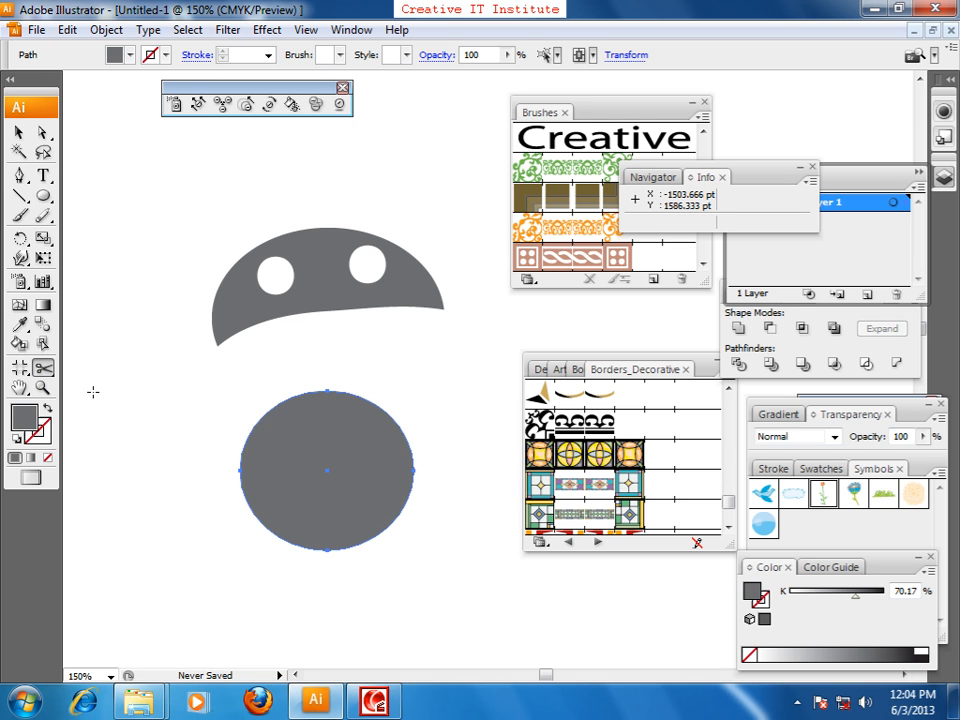
{"action": "left_click", "coordinate": [255, 514]}
{"action": "left_click", "coordinate": [340, 390]}
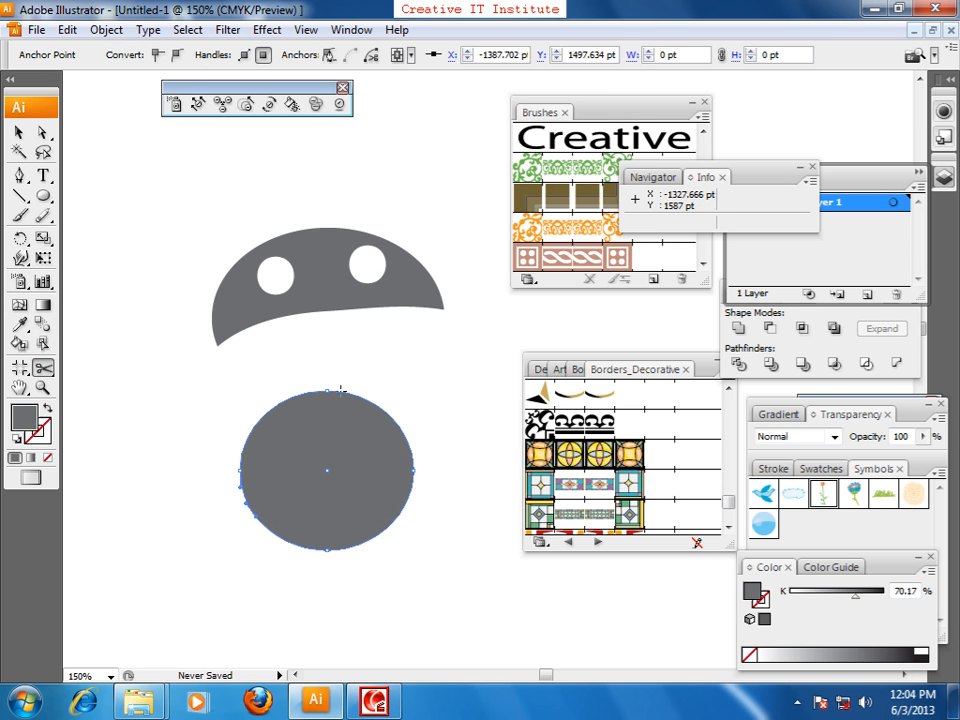
{"action": "left_click", "coordinate": [17, 136]}
{"action": "left_click", "coordinate": [200, 380]}
{"action": "left_click_drag", "start_coordinate": [285, 450], "coordinate": [246, 429]}
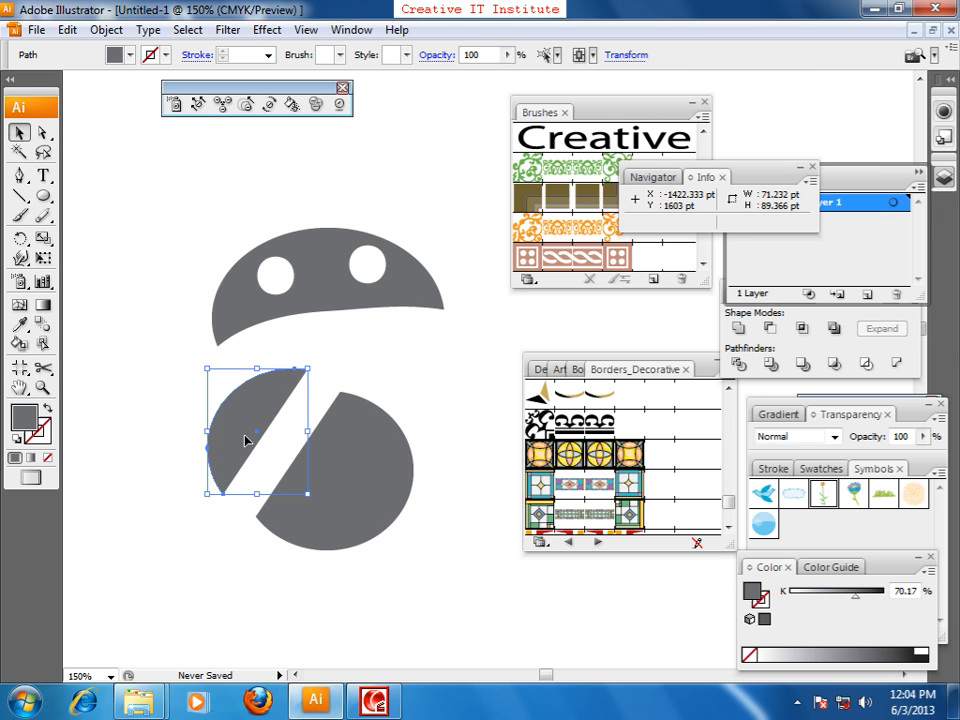
Cut the separated upper-left piece in two with Scissors on its outer arc and move the upper sliver away.
{"action": "left_click", "coordinate": [44, 368]}
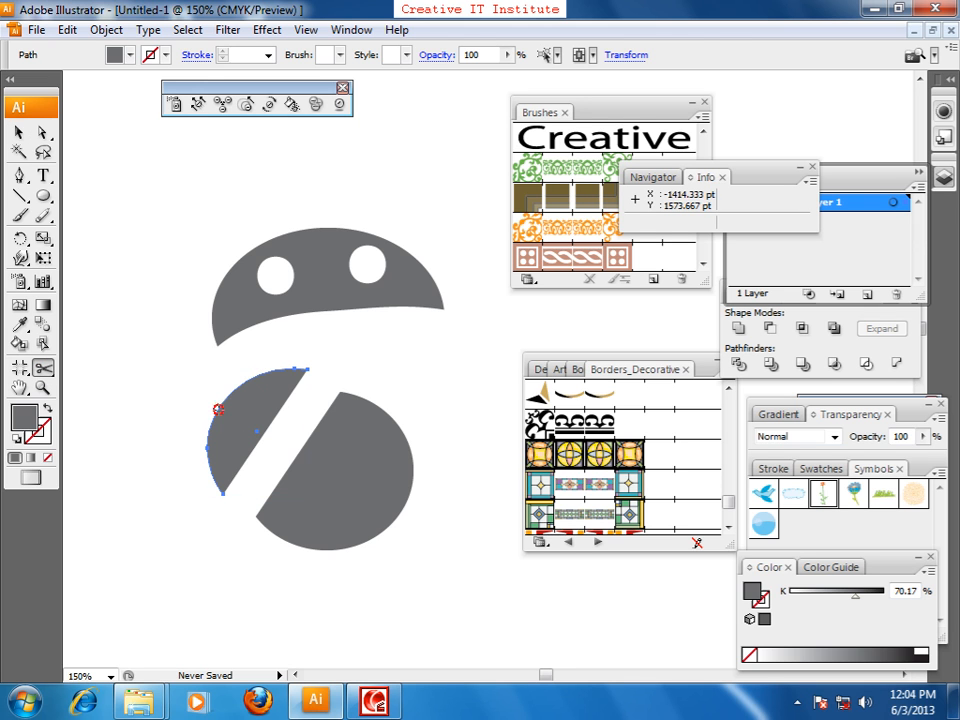
{"action": "left_click", "coordinate": [218, 409]}
{"action": "left_click", "coordinate": [18, 131]}
{"action": "key", "text": "Delete"}
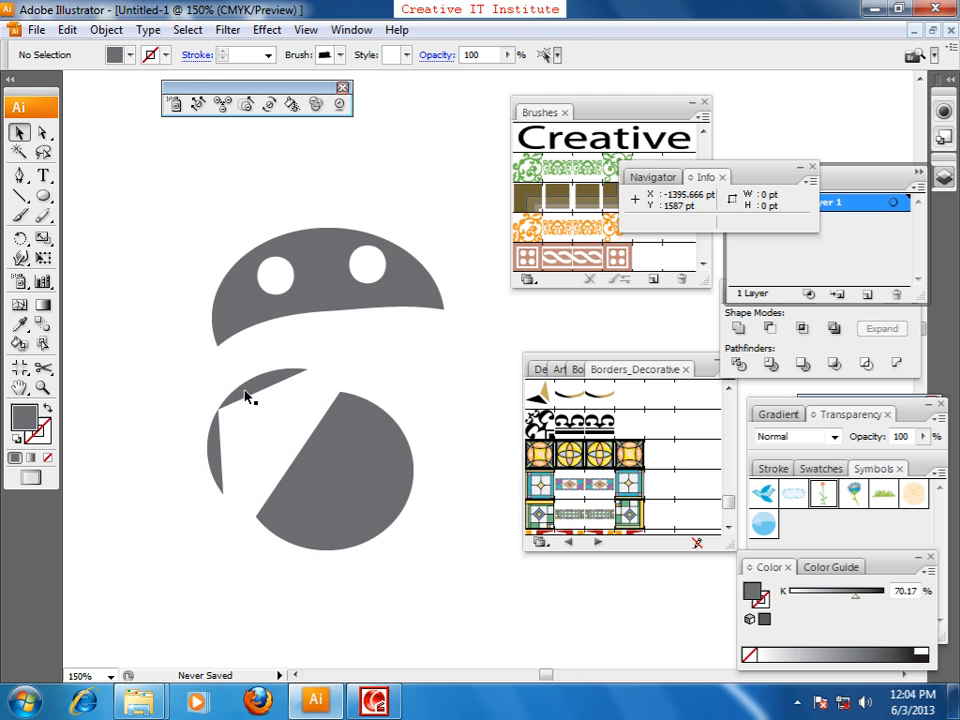
{"action": "left_click_drag", "start_coordinate": [245, 396], "coordinate": [265, 378]}
{"action": "left_click", "coordinate": [216, 451]}
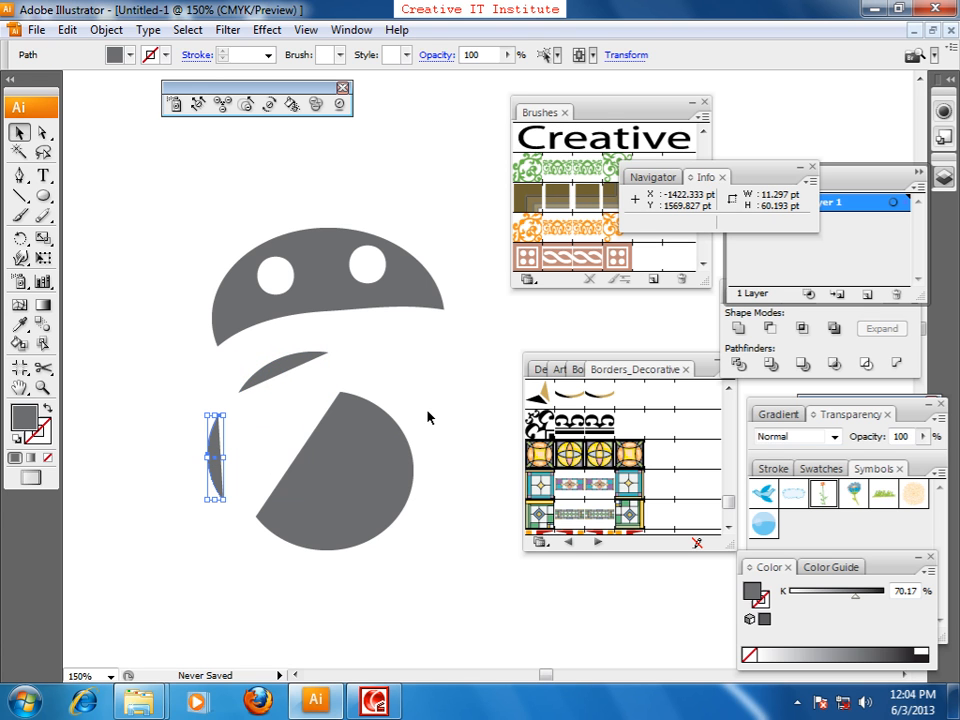
{"action": "left_click_drag", "start_coordinate": [222, 573], "coordinate": [350, 345]}
{"action": "left_click", "coordinate": [290, 576]}
Draw an ellipse about 119 by 112 pt below the cut shapes and slice off its top with a curved Knife cut, moving the slice away.
{"action": "scroll", "coordinate": [285, 570], "scroll_direction": "down", "scroll_amount": 5}
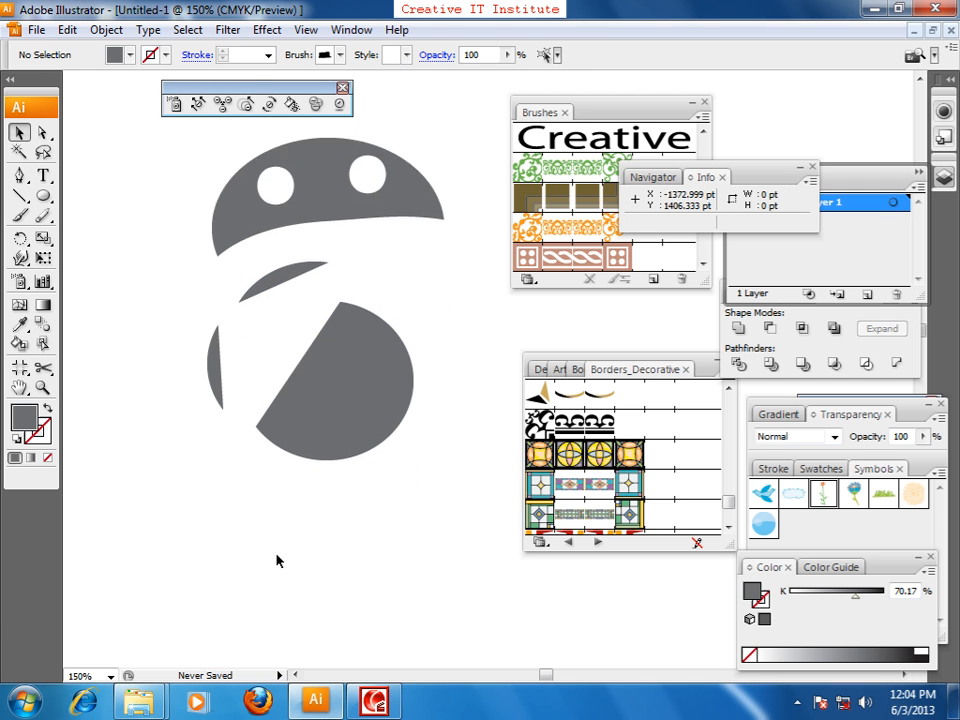
{"action": "left_click", "coordinate": [43, 195]}
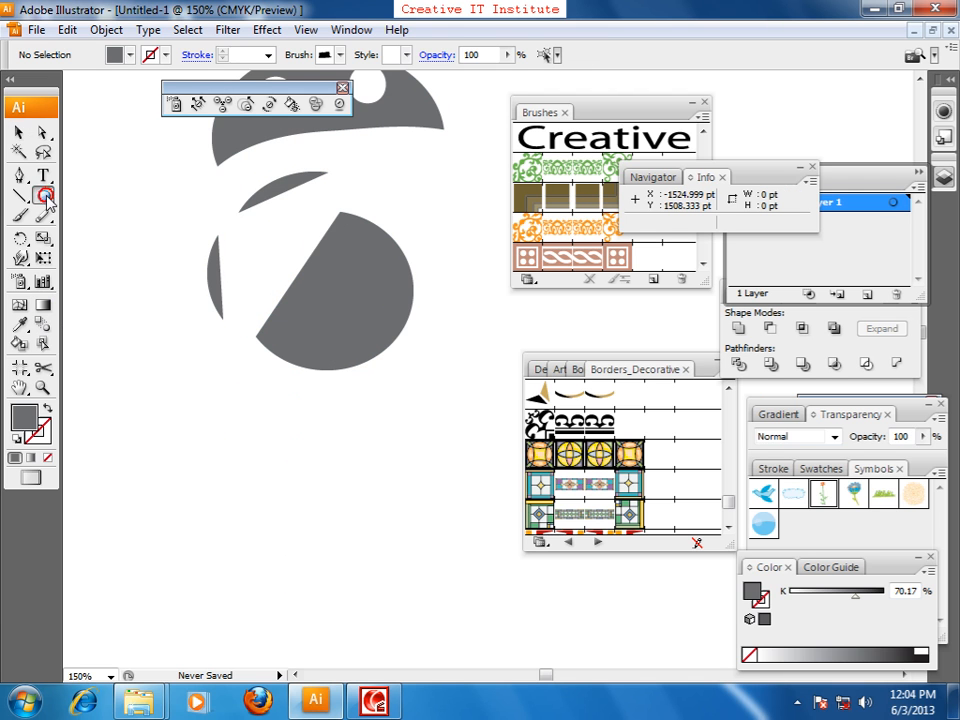
{"action": "left_click_drag", "start_coordinate": [206, 440], "coordinate": [372, 597]}
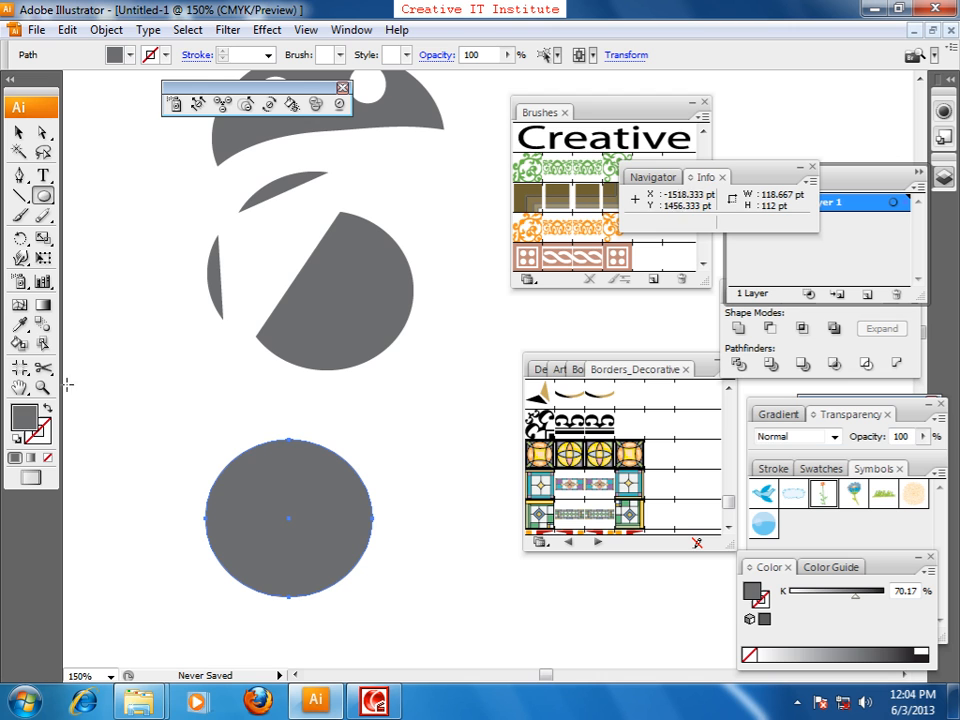
{"action": "mouse_move", "coordinate": [48, 376]}
{"action": "left_mouse_down"}
{"action": "mouse_move", "coordinate": [70, 392]}
{"action": "mouse_move", "coordinate": [70, 410]}
{"action": "left_mouse_up"}
{"action": "left_click_drag", "start_coordinate": [200, 460], "coordinate": [378, 488]}
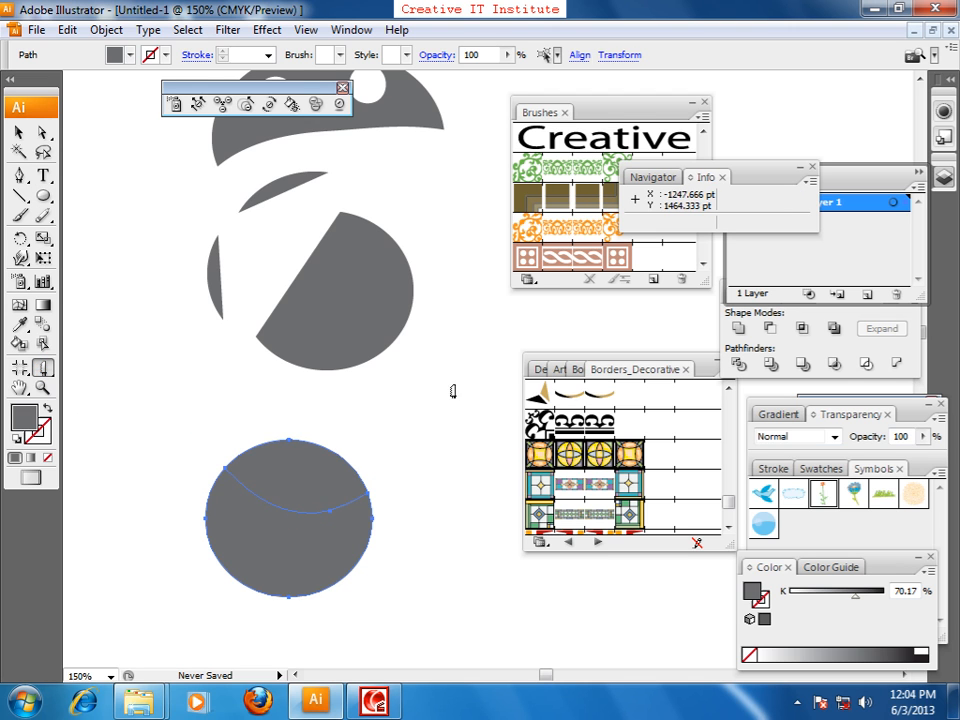
{"action": "left_click", "coordinate": [17, 134]}
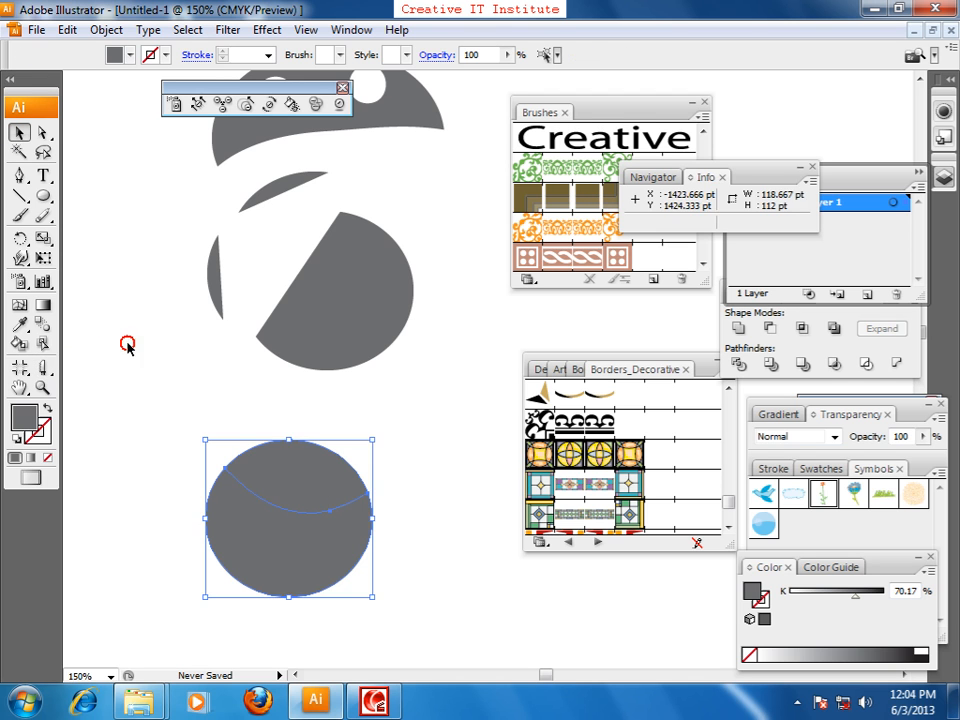
{"action": "left_click", "coordinate": [124, 343]}
{"action": "left_click_drag", "start_coordinate": [275, 478], "coordinate": [264, 474]}
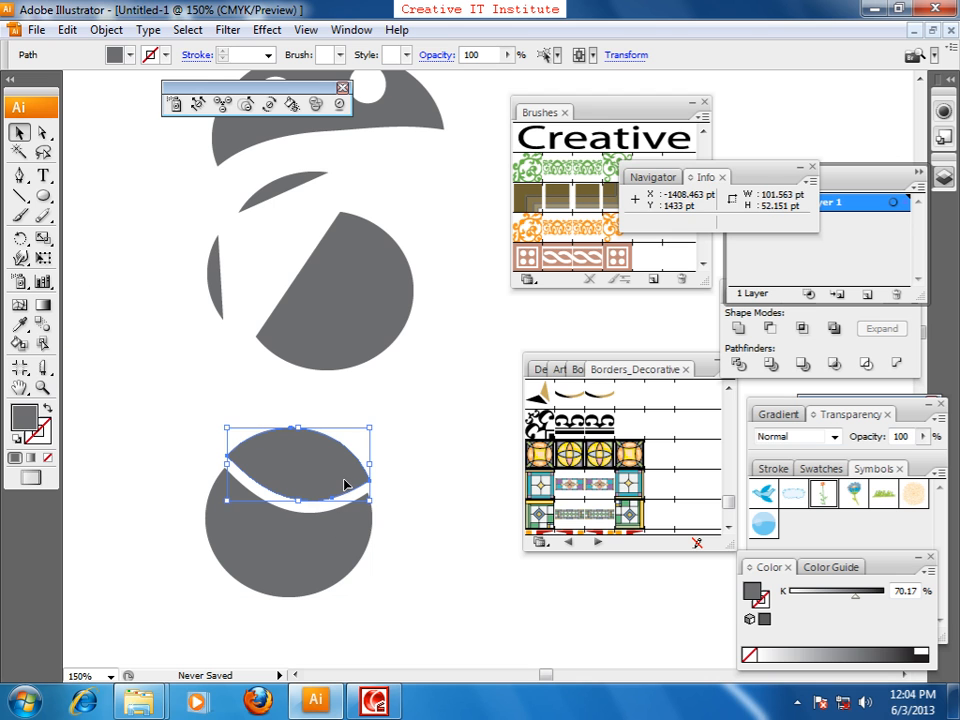
Make two more curved Knife cuts across the lower piece of the ellipse and move the bottom slice down.
{"action": "left_click", "coordinate": [332, 536]}
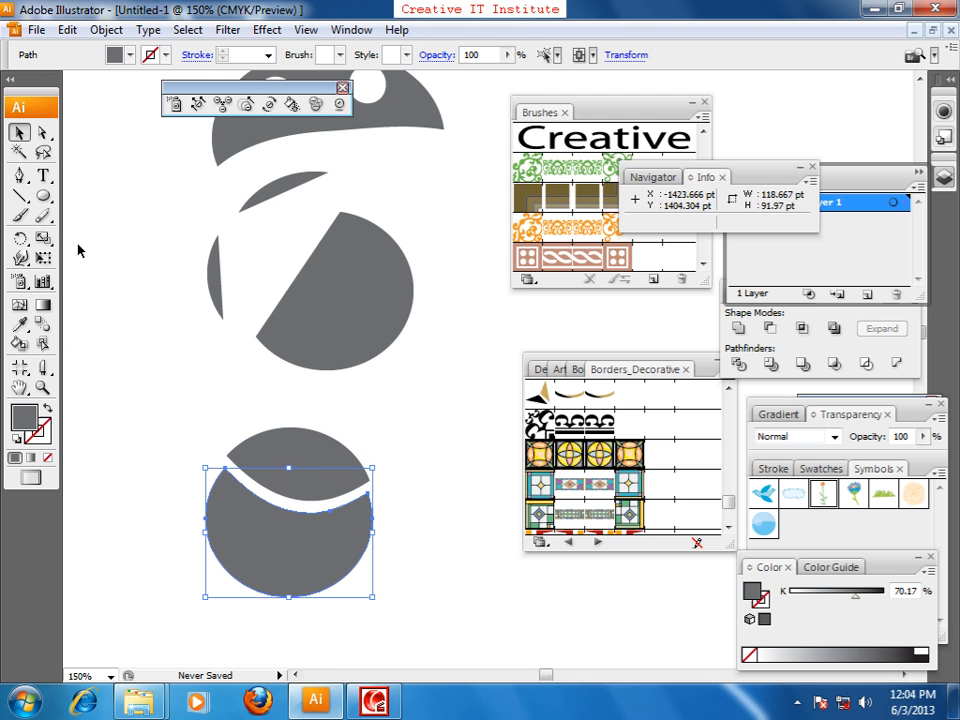
{"action": "left_click", "coordinate": [43, 367]}
{"action": "mouse_move", "coordinate": [186, 507]}
{"action": "left_mouse_down"}
{"action": "mouse_move", "coordinate": [242, 531]}
{"action": "mouse_move", "coordinate": [385, 522]}
{"action": "left_mouse_up"}
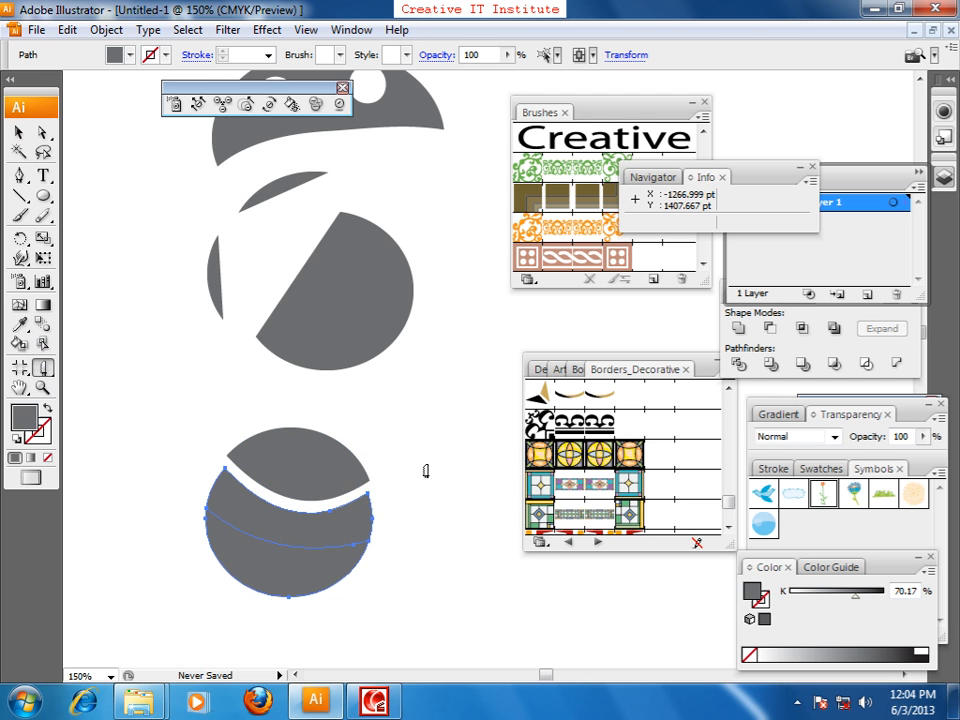
{"action": "left_click_drag", "start_coordinate": [190, 543], "coordinate": [403, 549]}
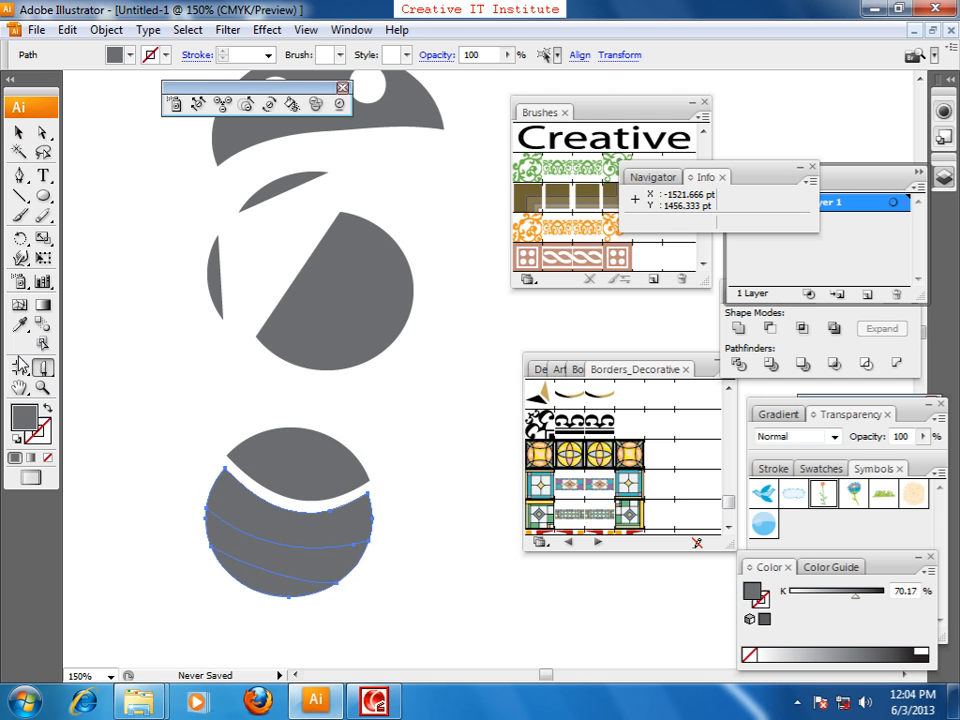
{"action": "left_click", "coordinate": [18, 132]}
{"action": "left_click", "coordinate": [77, 443]}
{"action": "left_click_drag", "start_coordinate": [253, 585], "coordinate": [253, 600]}
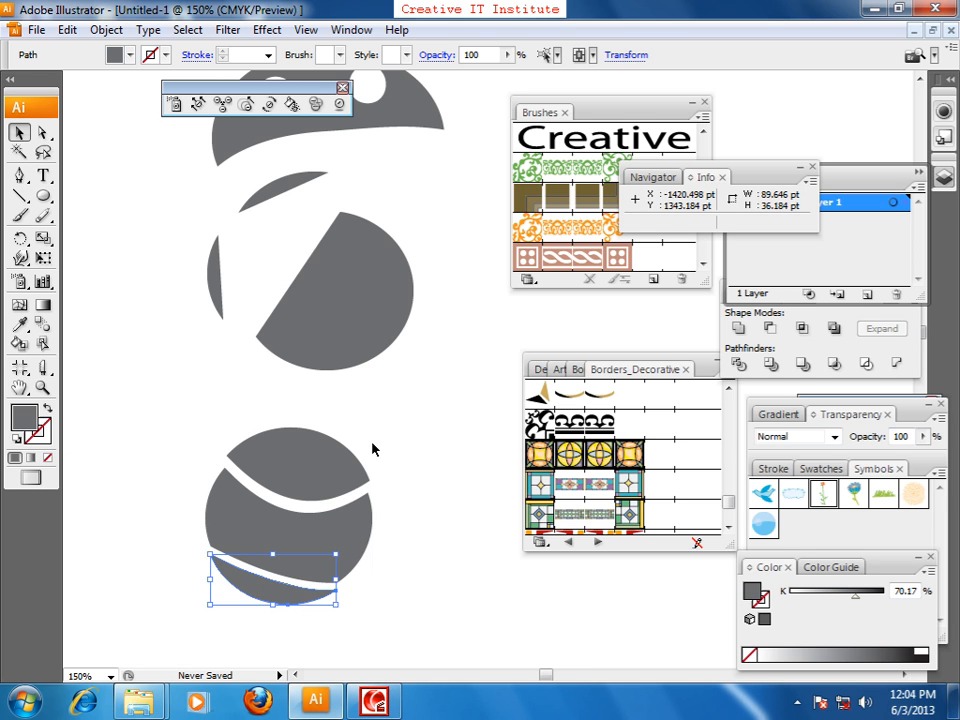
{"action": "left_click", "coordinate": [420, 542]}
{"action": "mouse_move", "coordinate": [42, 368]}
{"action": "left_mouse_down"}
{"action": "mouse_move", "coordinate": [90, 391]}
{"action": "mouse_move", "coordinate": [113, 380]}
{"action": "mouse_move", "coordinate": [114, 407]}
{"action": "mouse_move", "coordinate": [54, 367]}
{"action": "mouse_move", "coordinate": [42, 370]}
{"action": "left_mouse_up"}
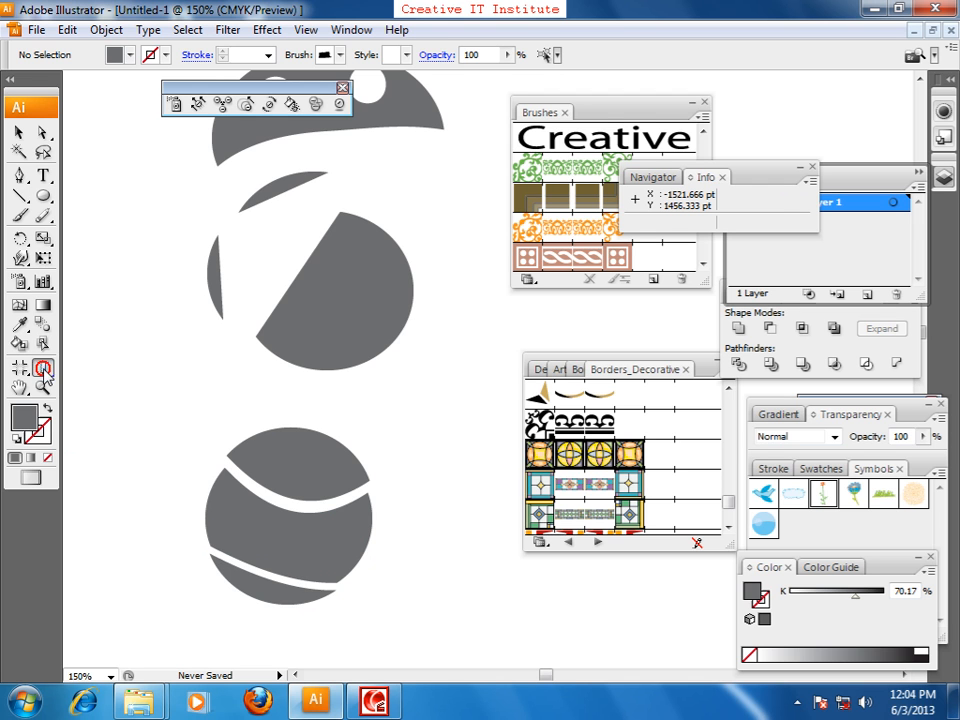
{"action": "mouse_move", "coordinate": [24, 378]}
{"action": "left_mouse_down"}
{"action": "mouse_move", "coordinate": [86, 408]}
{"action": "mouse_move", "coordinate": [94, 392]}
{"action": "mouse_move", "coordinate": [73, 417]}
{"action": "mouse_move", "coordinate": [94, 420]}
{"action": "left_mouse_up"}
{"action": "left_click", "coordinate": [18, 131]}
{"action": "left_click_drag", "start_coordinate": [172, 463], "coordinate": [342, 587]}
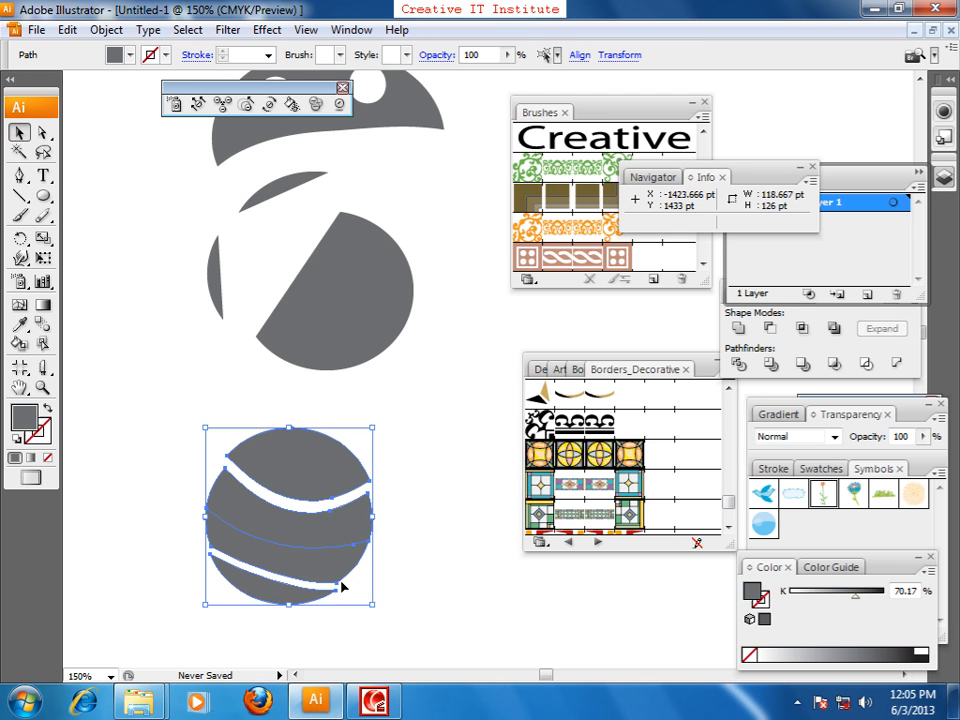
{"action": "left_click", "coordinate": [43, 387]}
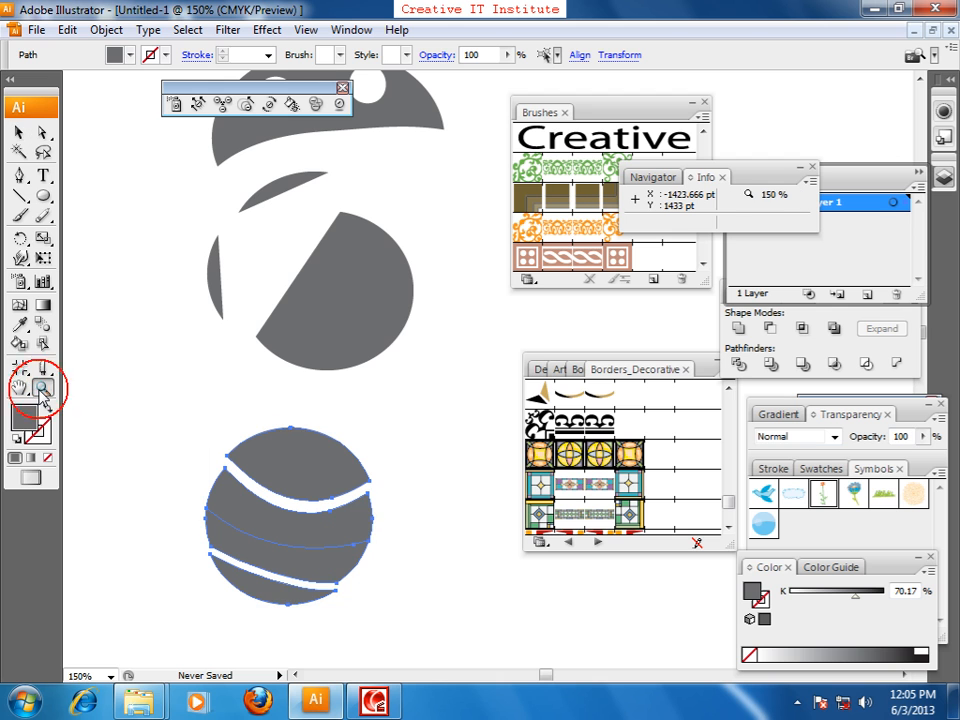
{"action": "left_click", "coordinate": [18, 131]}
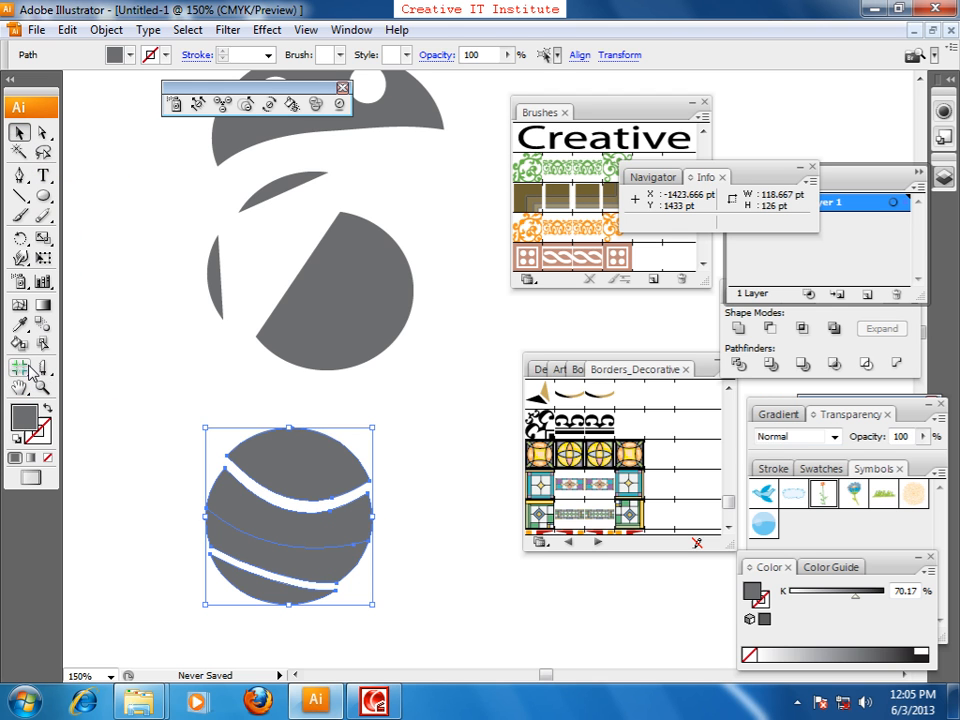
{"action": "left_click", "coordinate": [223, 443]}
{"action": "scroll", "coordinate": [223, 446], "scroll_direction": "up", "scroll_amount": 1}
{"action": "key", "text": "ctrl+minus"}
{"action": "key", "text": "ctrl+minus"}
{"action": "left_click_drag", "start_coordinate": [408, 440], "coordinate": [362, 464]}
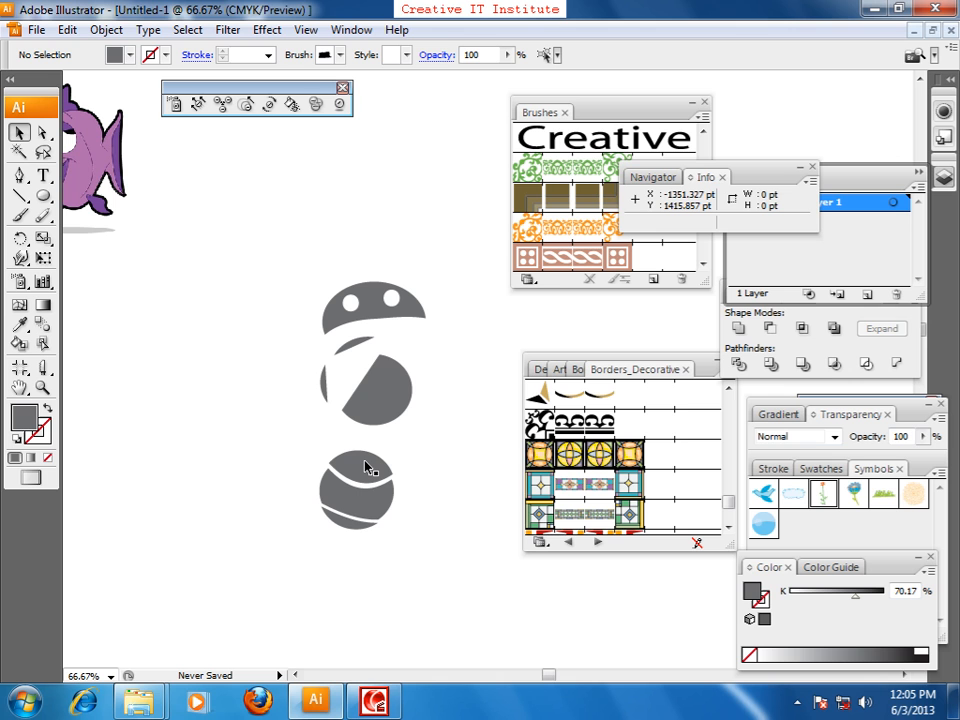
{"action": "left_click", "coordinate": [374, 700]}
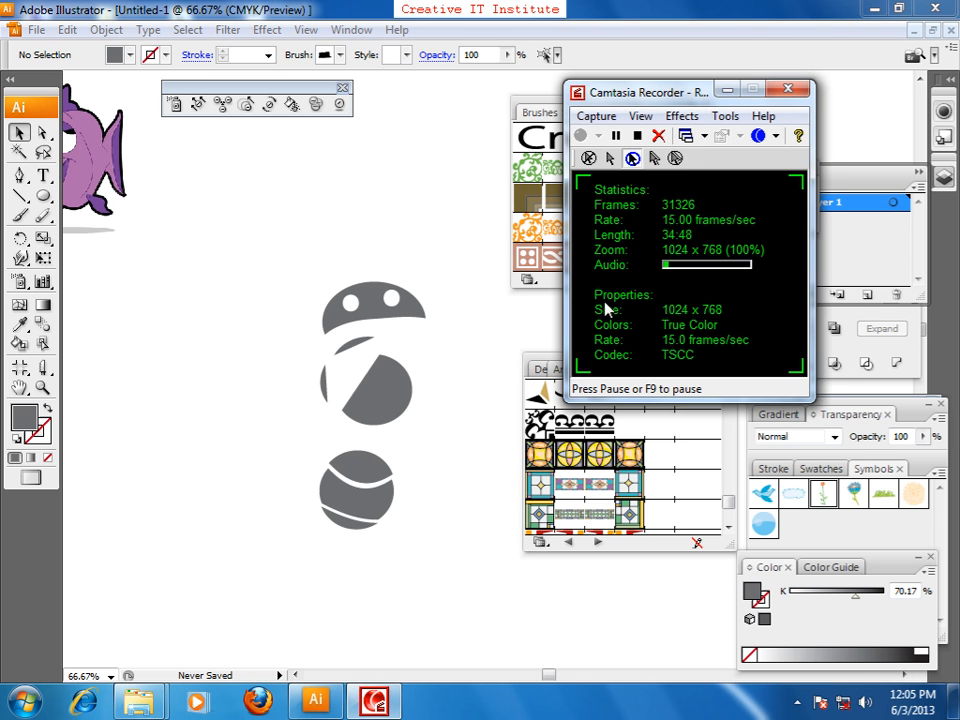